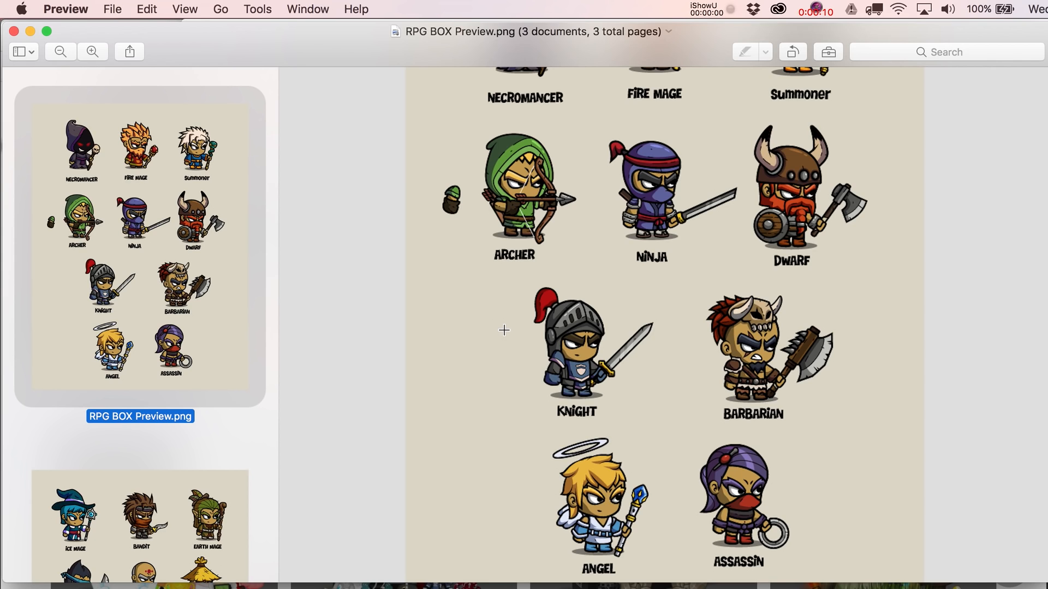
Step: Browse the character preview sheets of the RPG sets, including RPG BOX 3rd Preview.png
scroll(504, 330, up, 5)
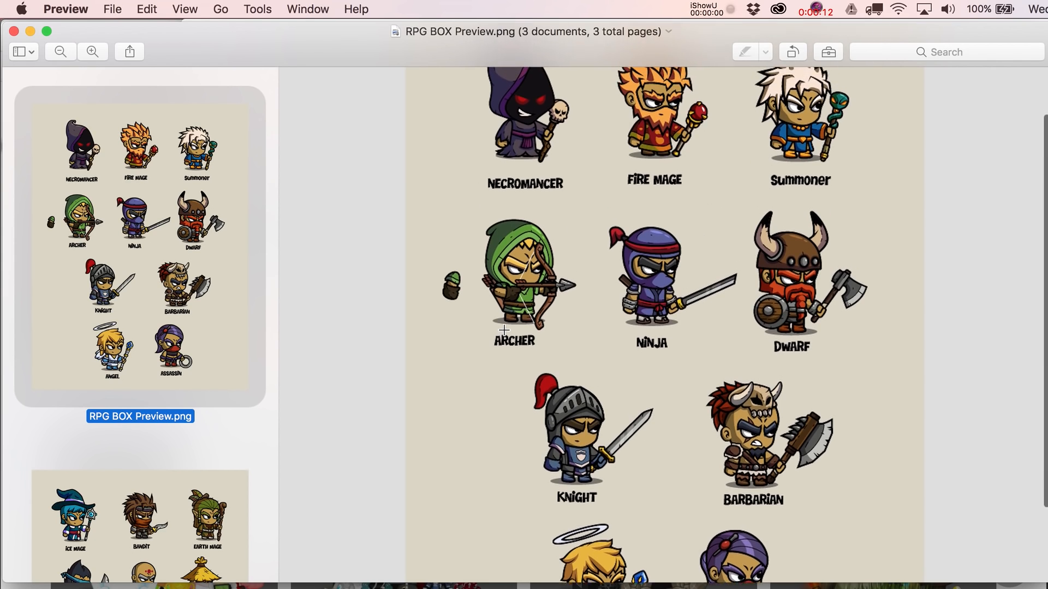
scroll(504, 330, down, 15)
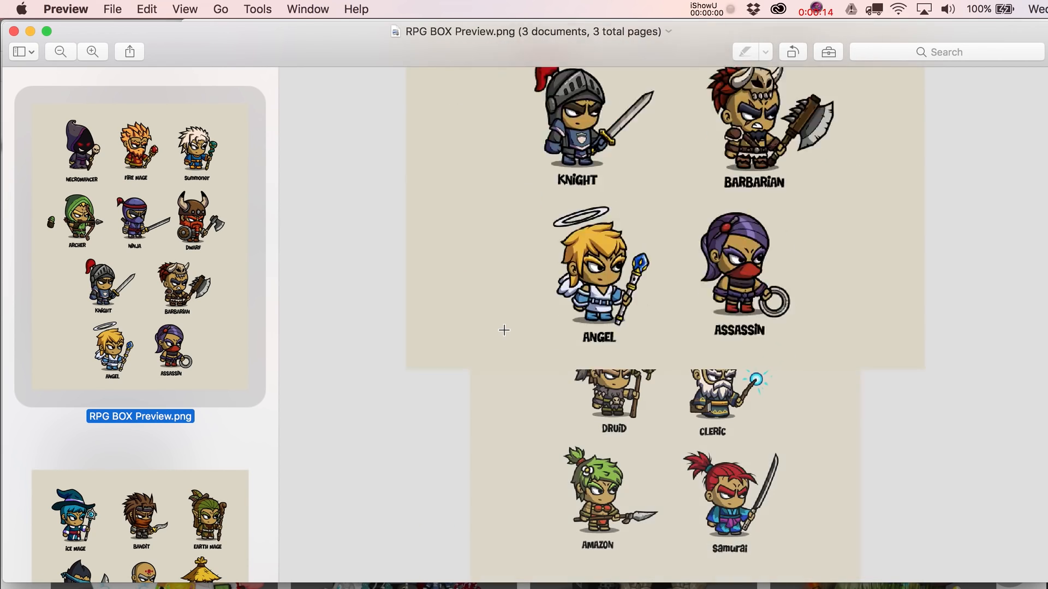
scroll(231, 413, up, 5)
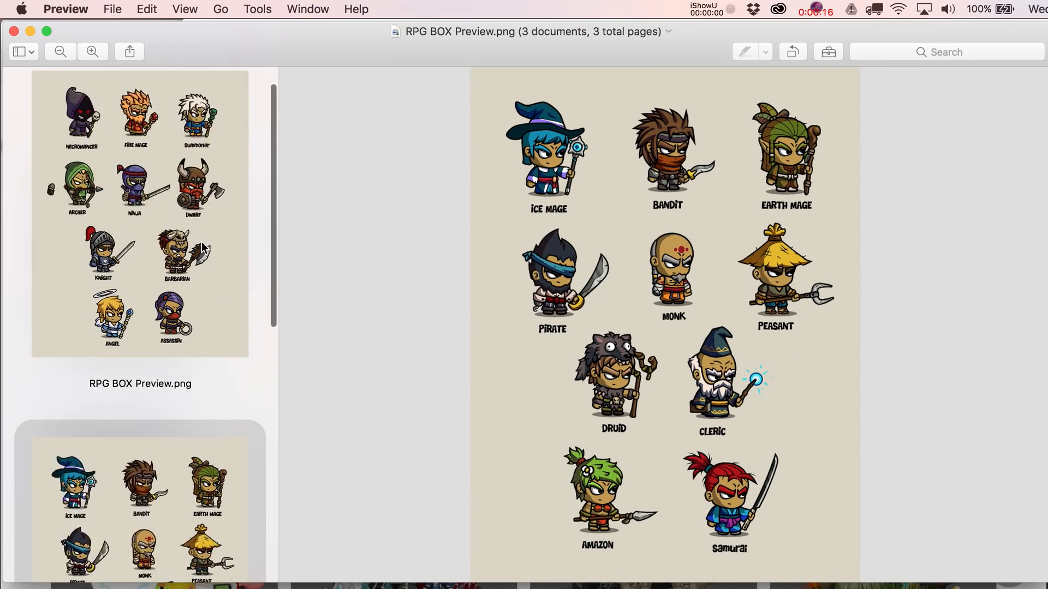
scroll(201, 242, down, 10)
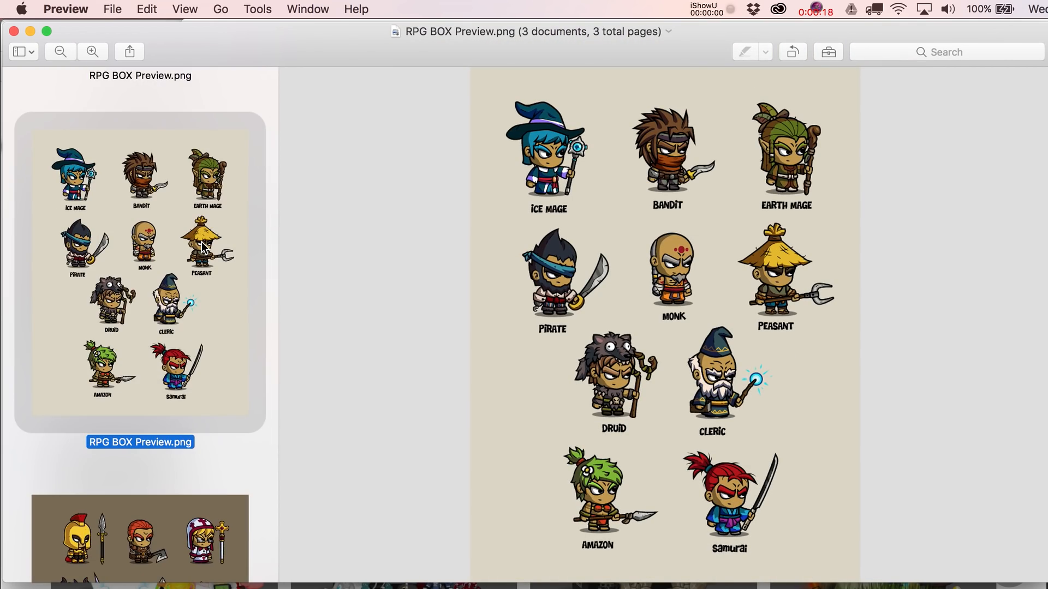
scroll(201, 242, down, 1)
scroll(201, 241, down, 1)
scroll(202, 241, down, 4)
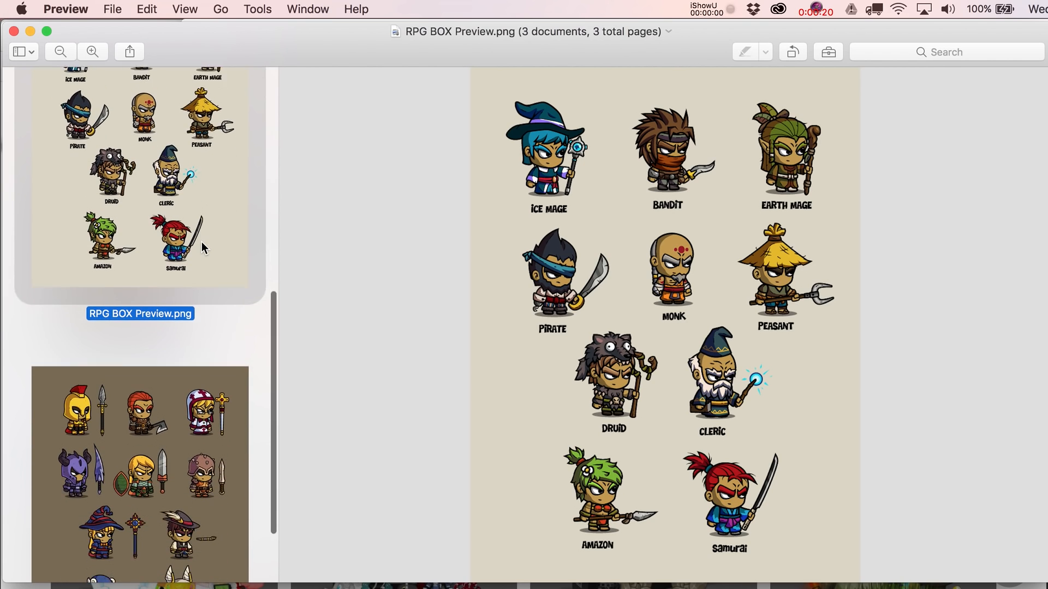
scroll(201, 248, down, 3)
key(Down)
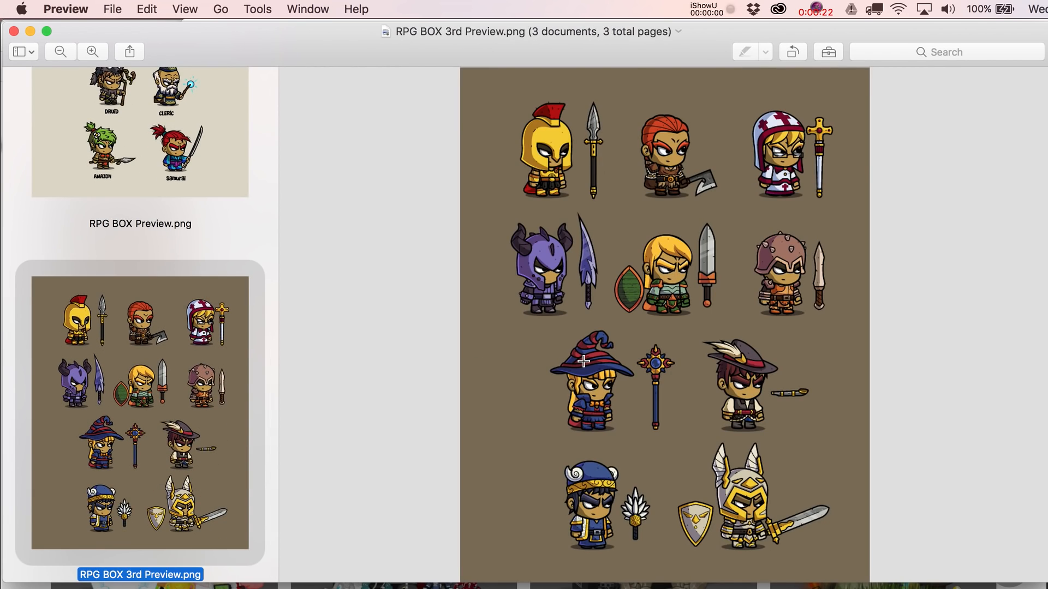
key(Up)
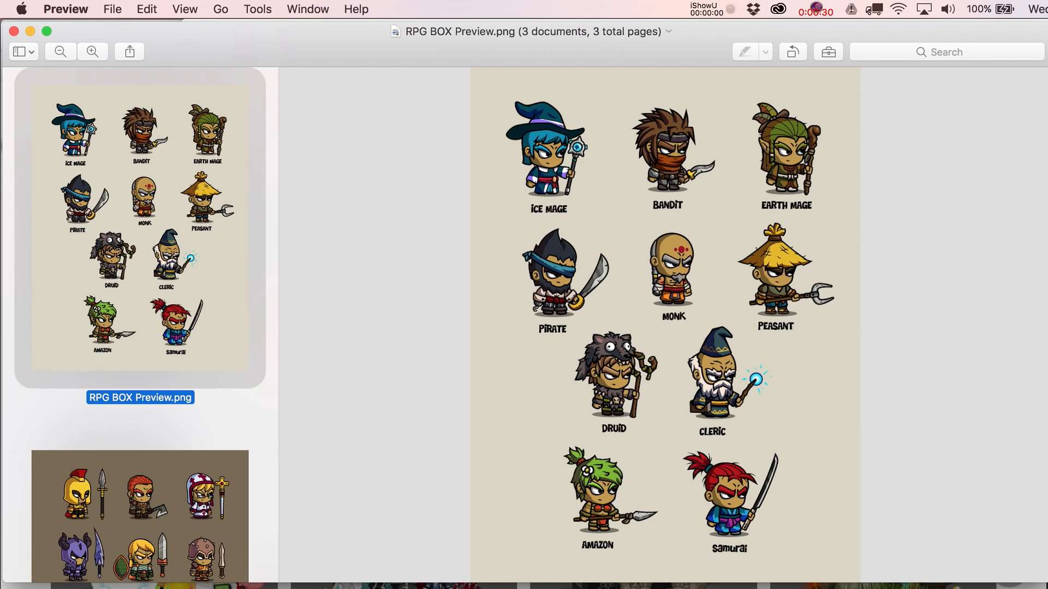
Step: Switch to Chrome, open the Role Playing Games Character Bundle page on Game Art Partners, and view its preview slides
key(super+Tab)
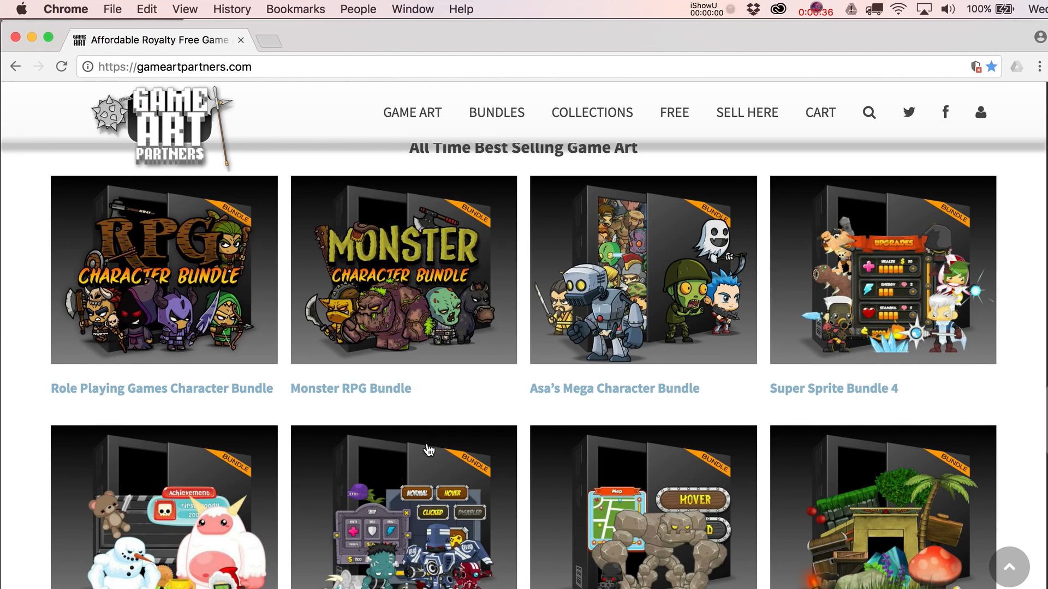
click(145, 392)
scroll(567, 284, down, 4)
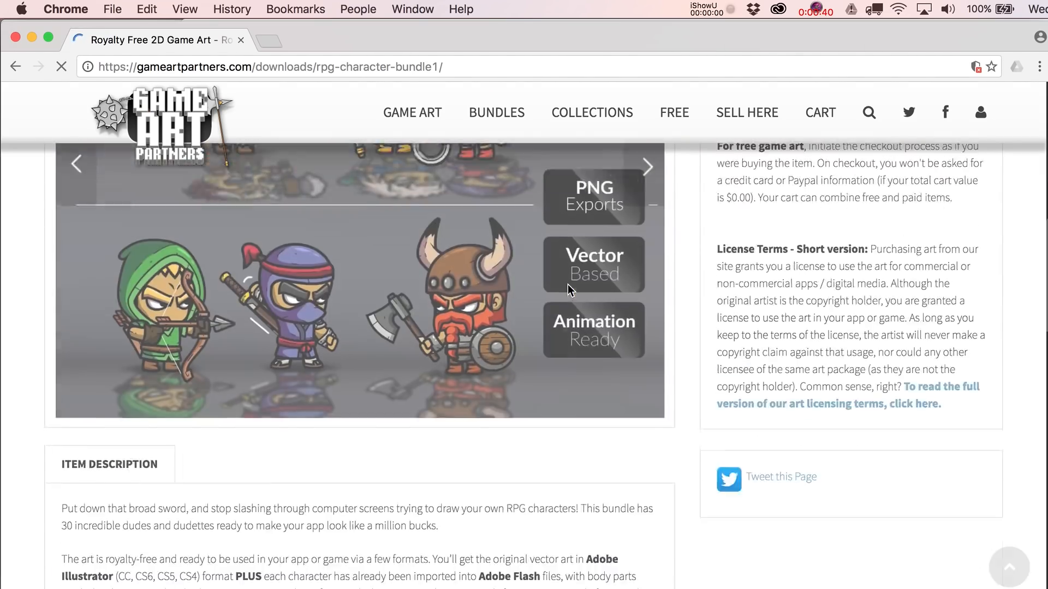
scroll(568, 287, up, 5)
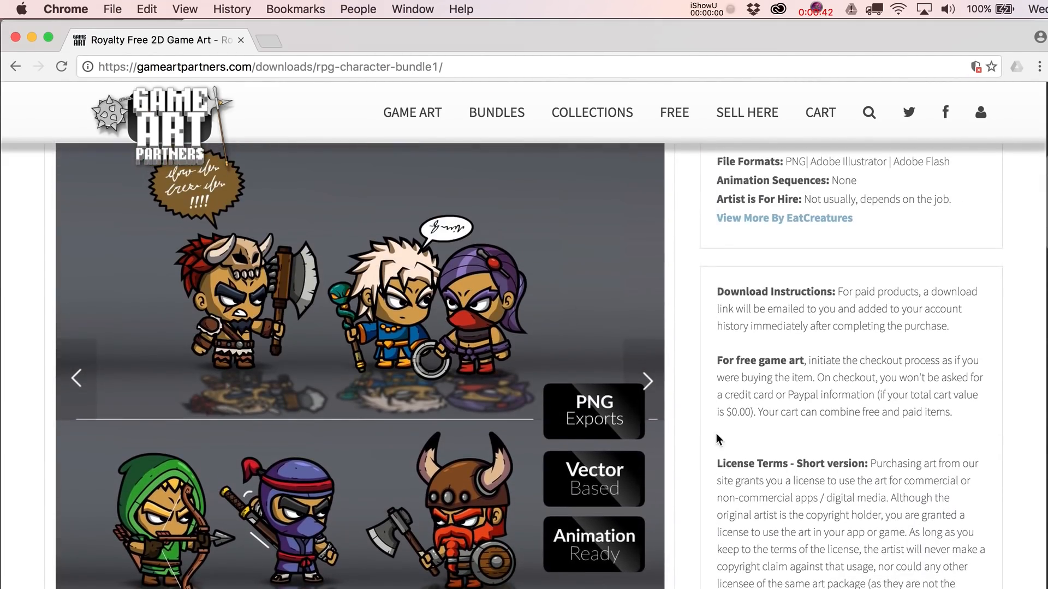
click(641, 371)
click(636, 362)
mouse_move(480, 109)
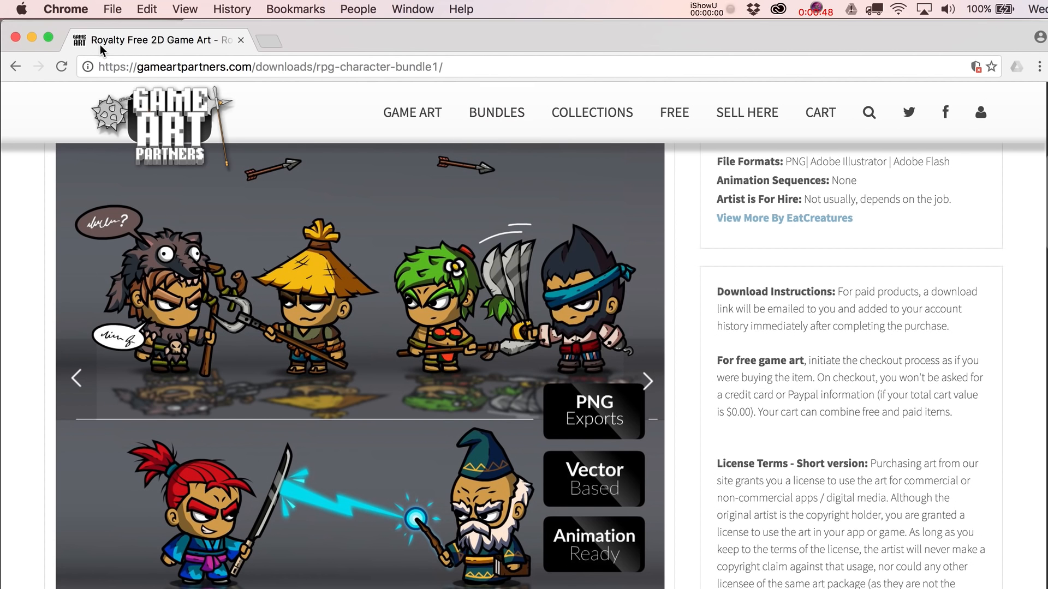
Step: Minimize the browser and image preview windows, and bring up the RPG_Bundle1 folder in Finder
click(31, 38)
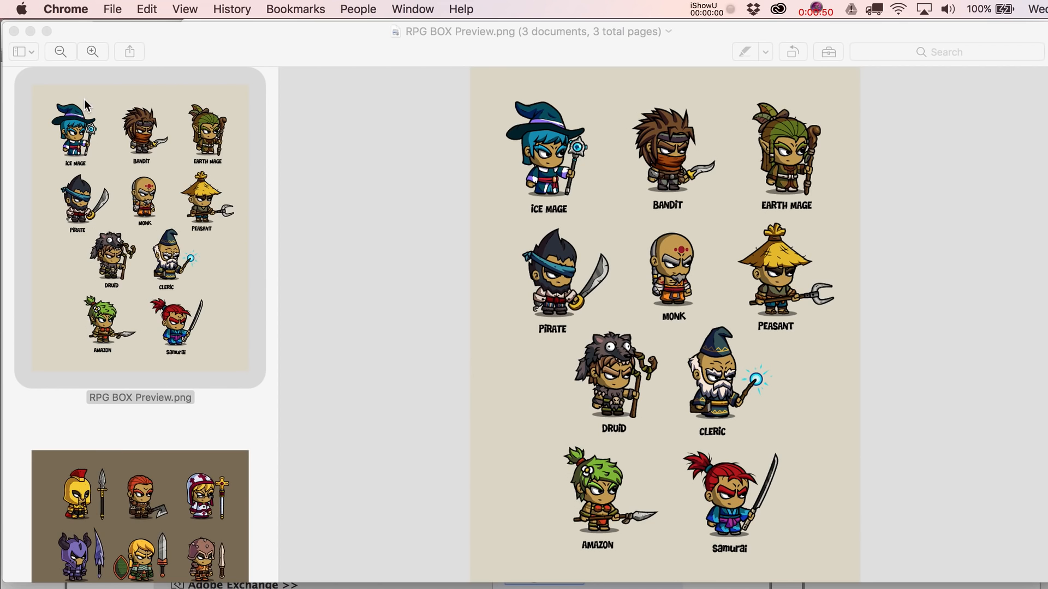
click(32, 31)
click(136, 277)
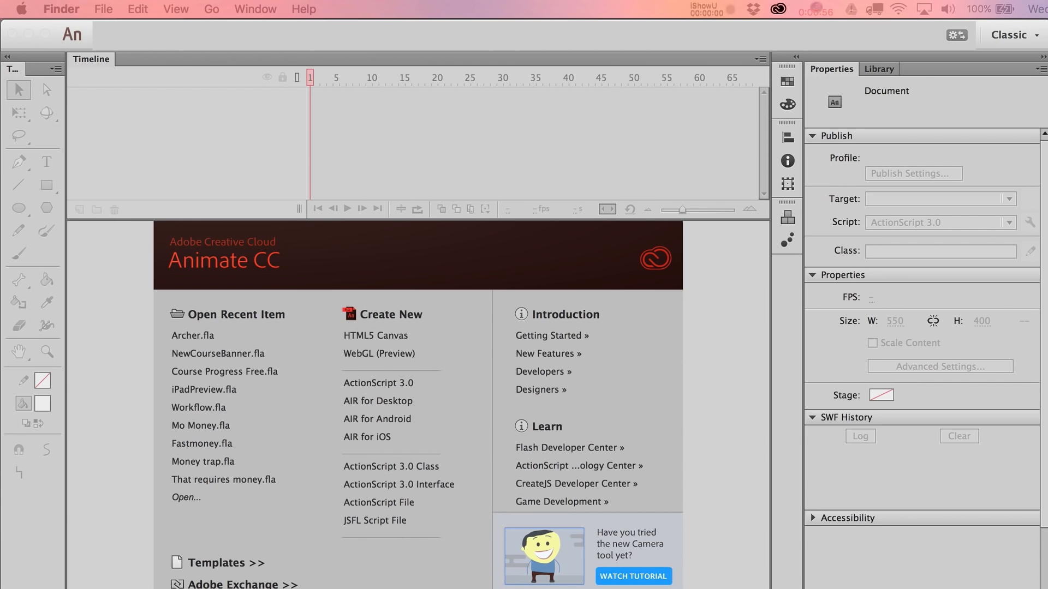
drag(0, 139, 249, 99)
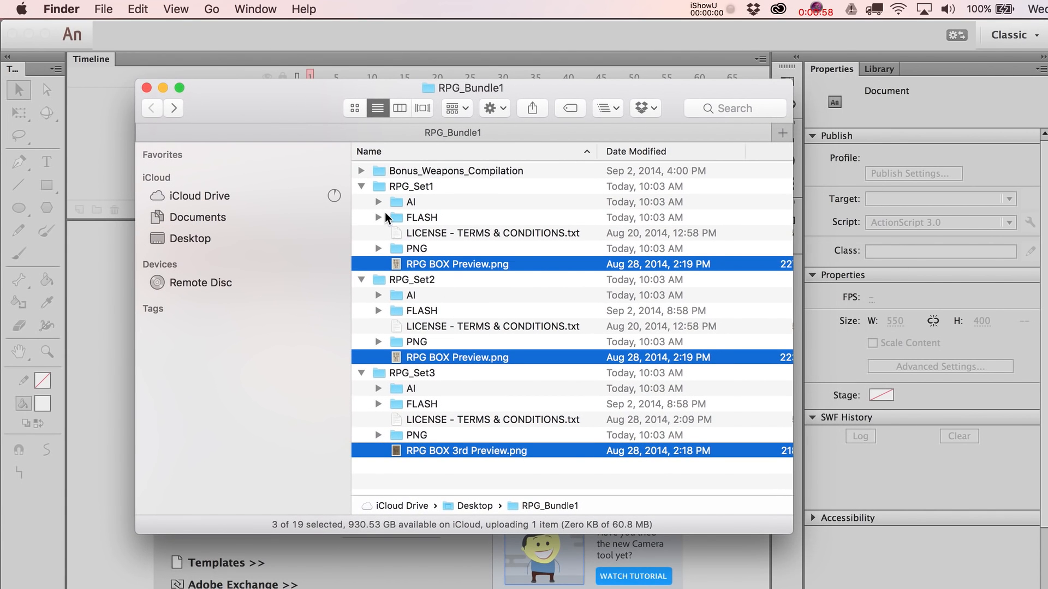
Step: Collapse RPG_Set2 and RPG_Set3, and look through the Illustrator files in RPG_Set1's AI folder
click(362, 279)
click(361, 295)
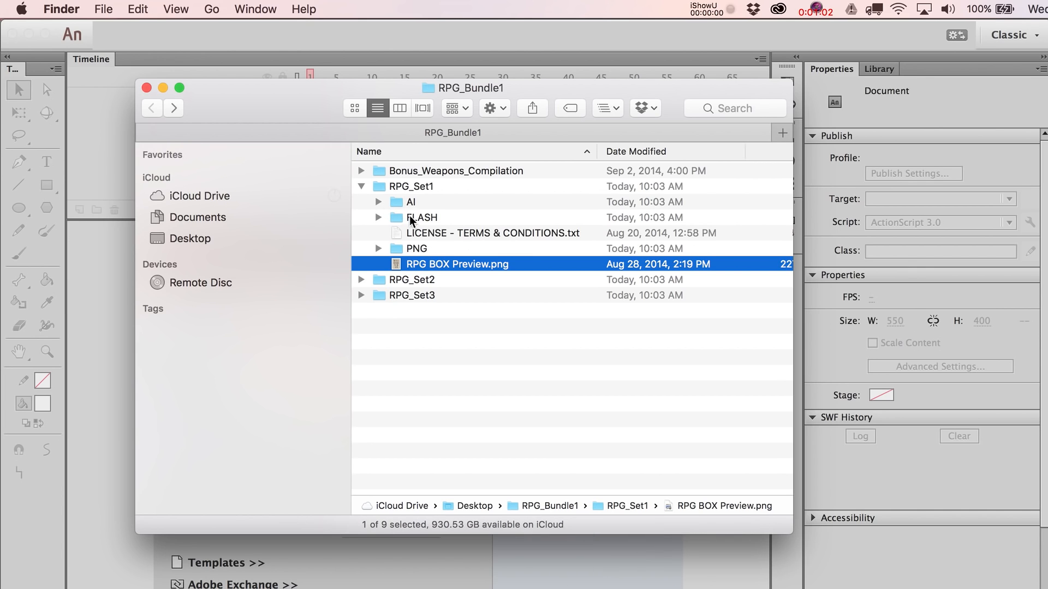
double_click(410, 202)
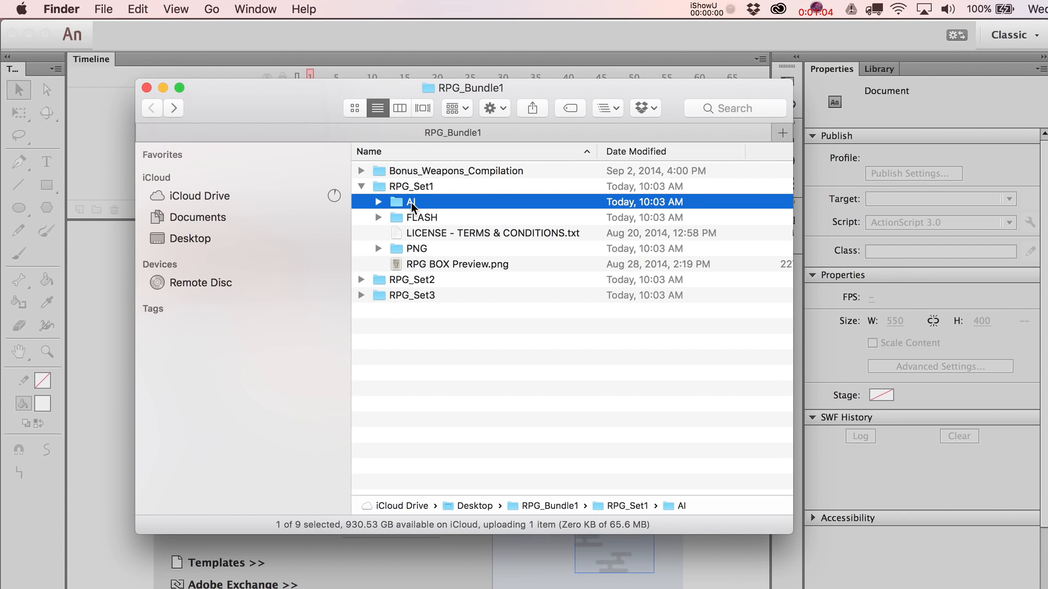
click(363, 172)
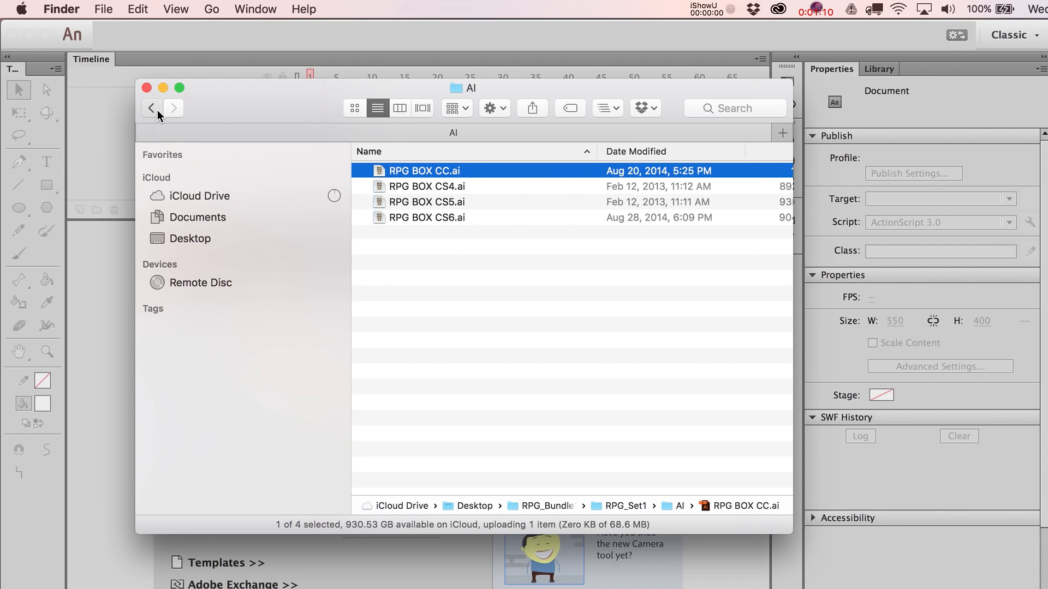
click(158, 110)
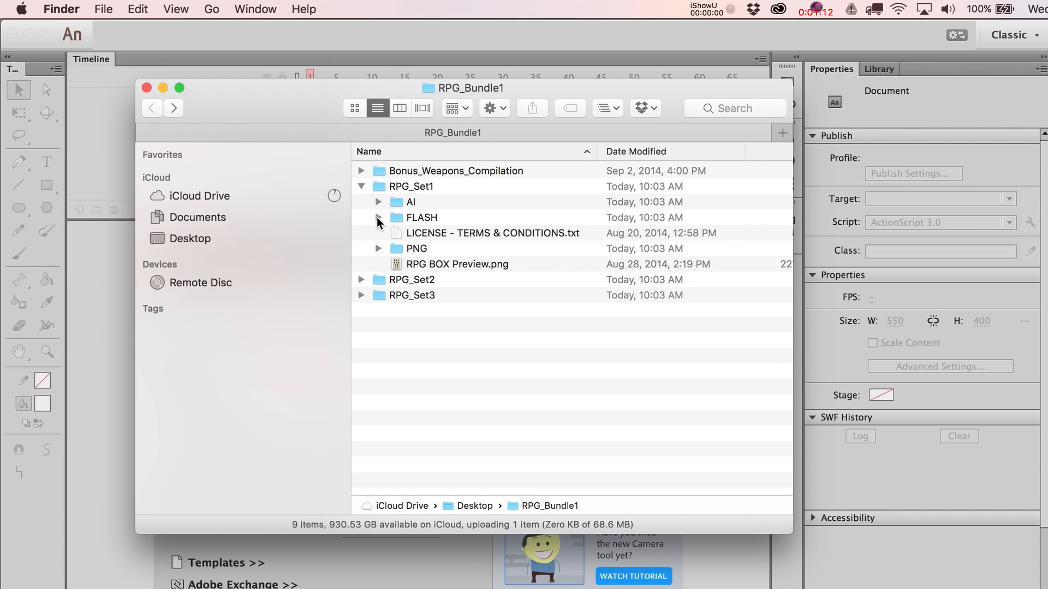
Step: Expand the FLASH folder in RPG_Set1 and rename it "FLASH / ANIMATE"
click(376, 217)
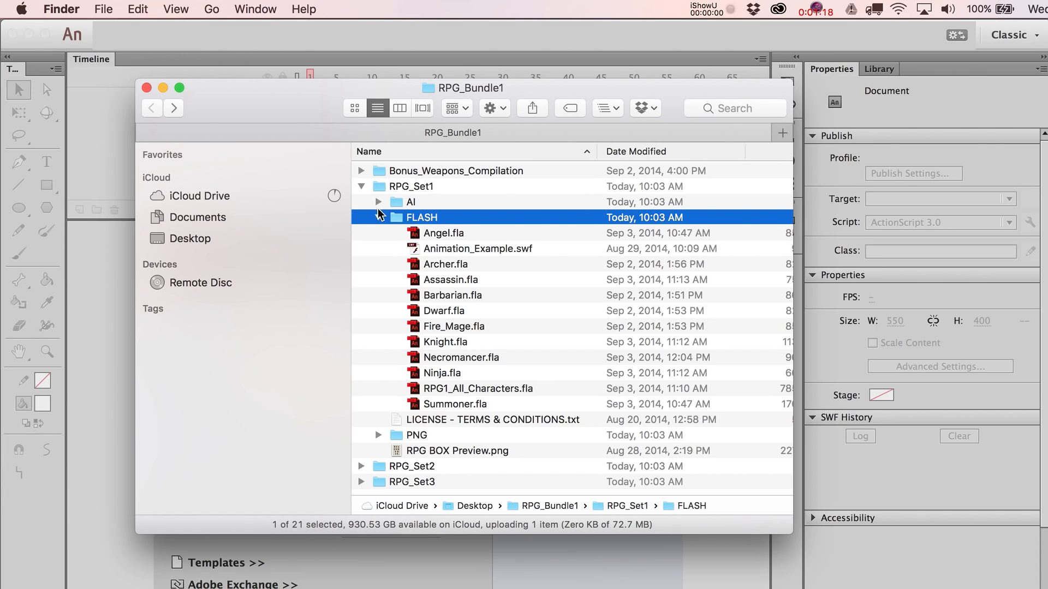
click(428, 219)
key(Right)
text(ANIMATE)
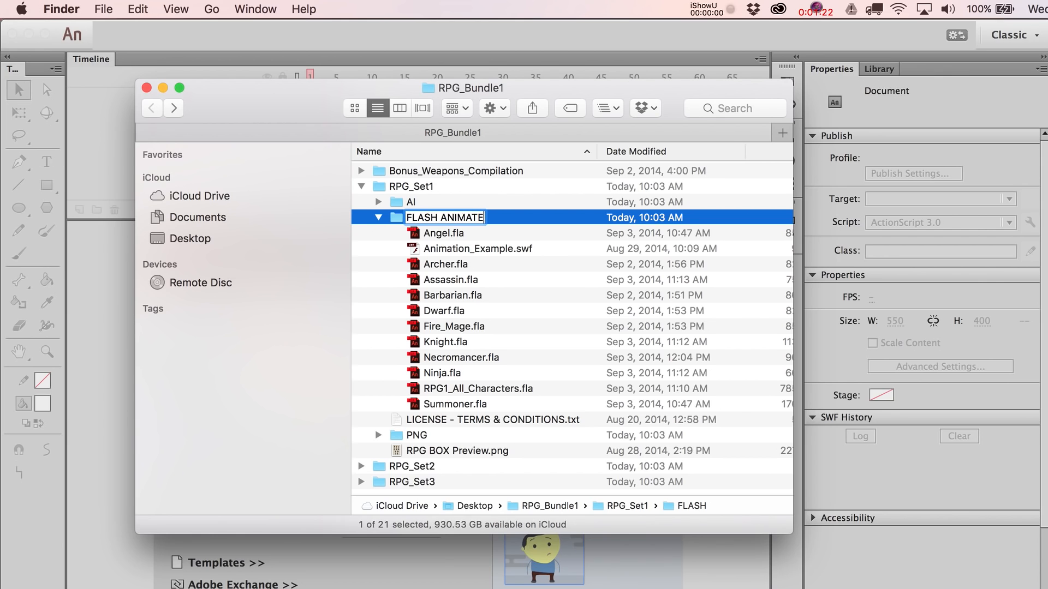
key(alt+Left)
text(/)
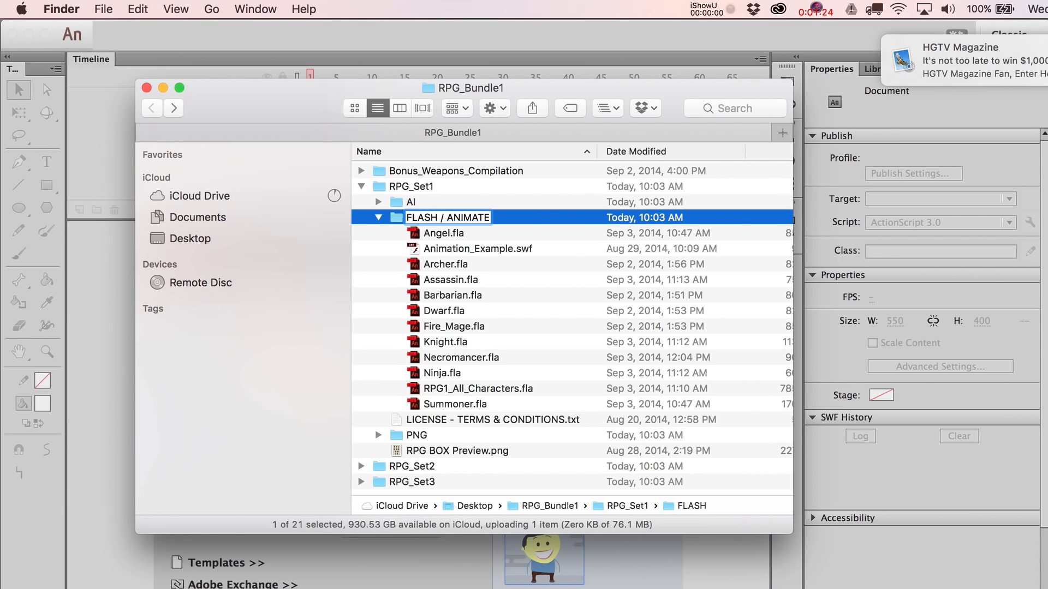
key(Return)
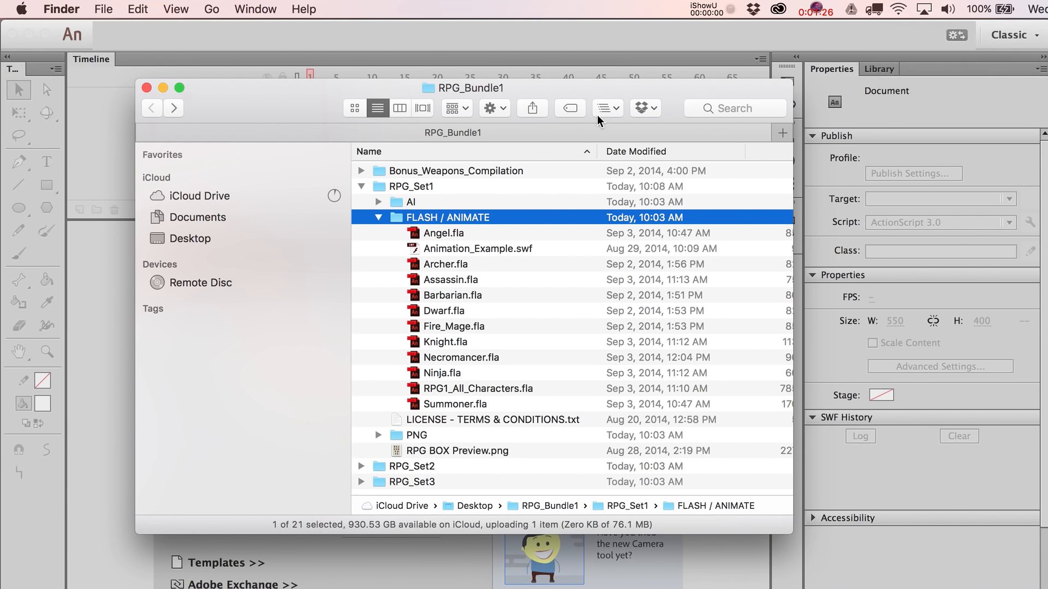
Step: Expand the AI folder in place of FLASH / ANIMATE, switch to Animate CC, and create a new ActionScript 3.0 document
click(378, 217)
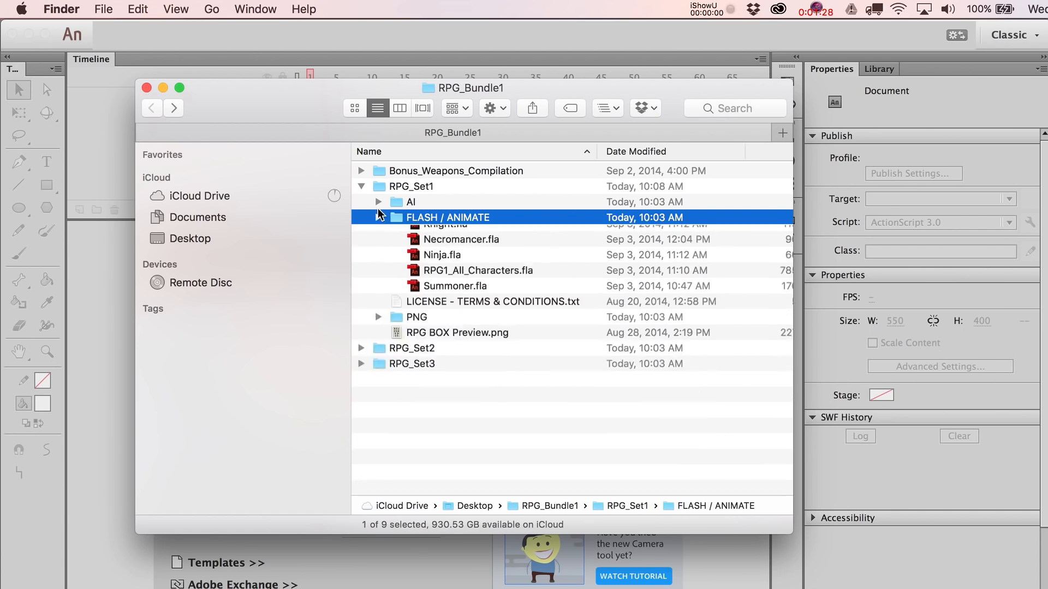
click(378, 202)
drag(451, 221, 82, 305)
click(83, 304)
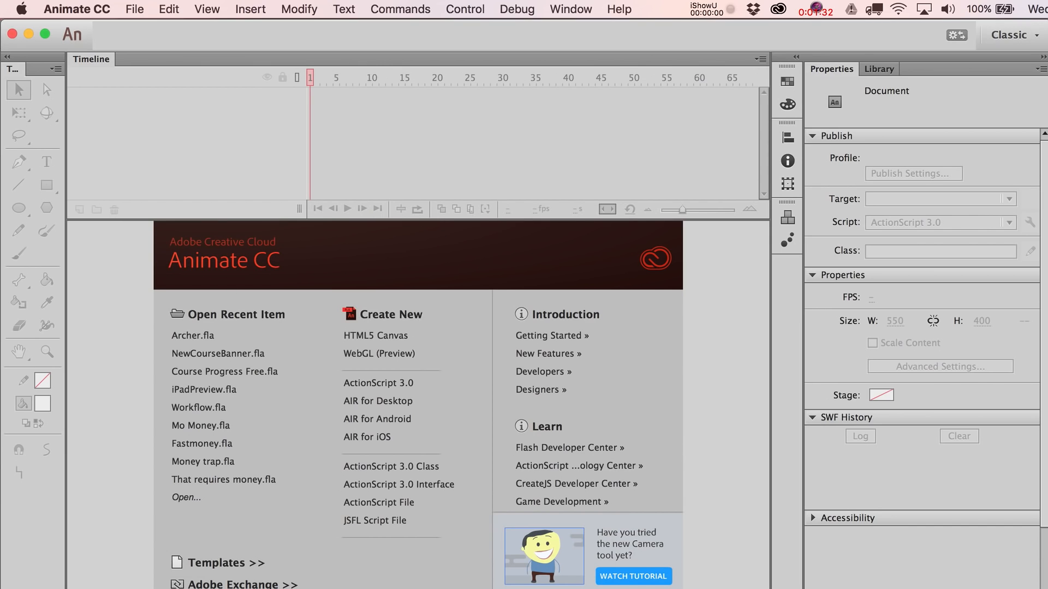
key(super+n)
key(Return)
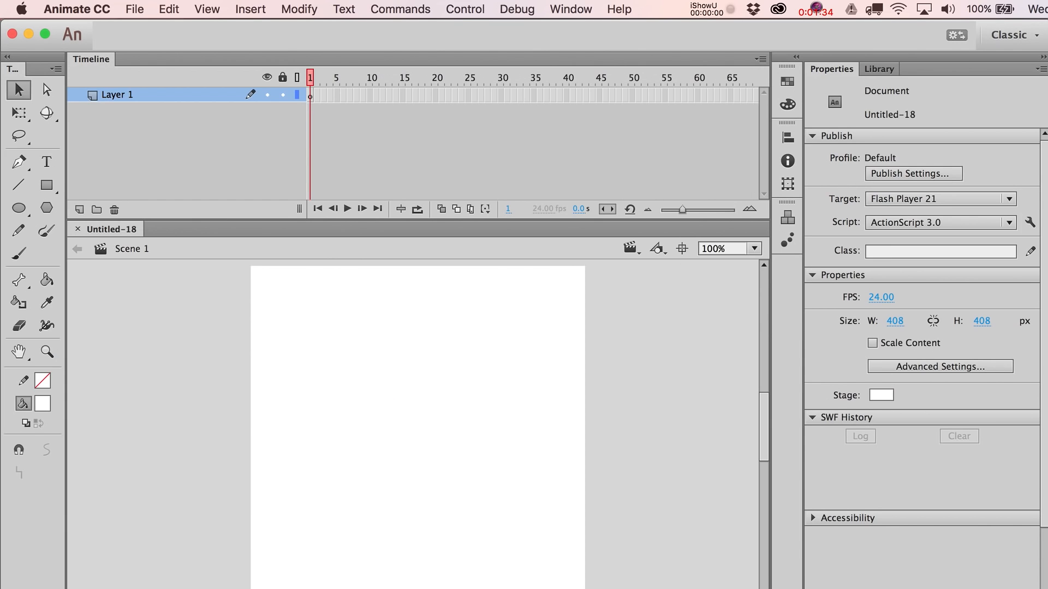
Step: Import RPG BOX CC.ai from Finder onto the stage with all layers as Animate layers, and close the document without saving
key(super+Tab)
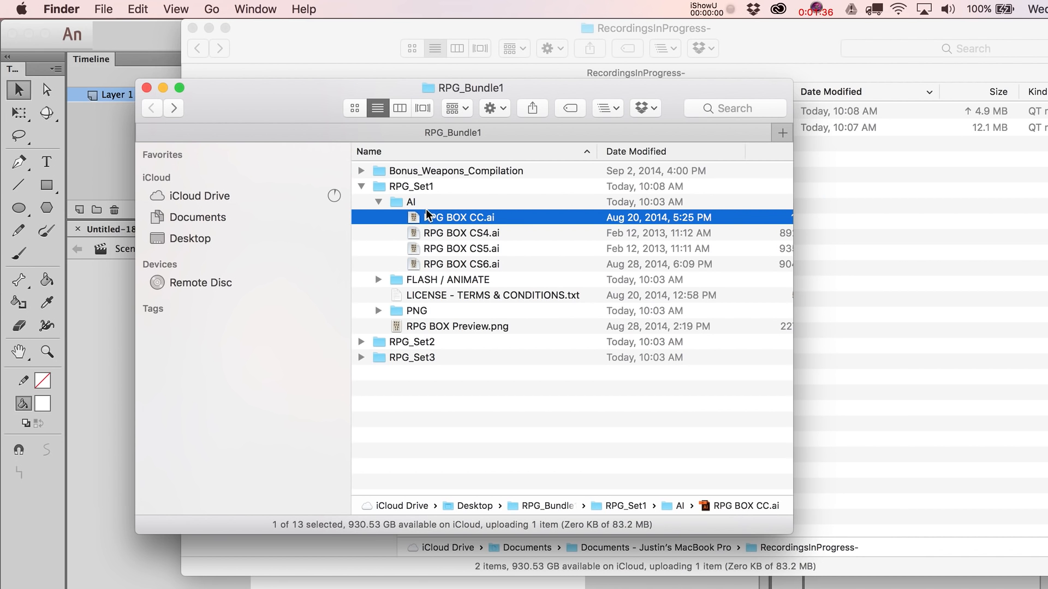
drag(420, 215, 99, 309)
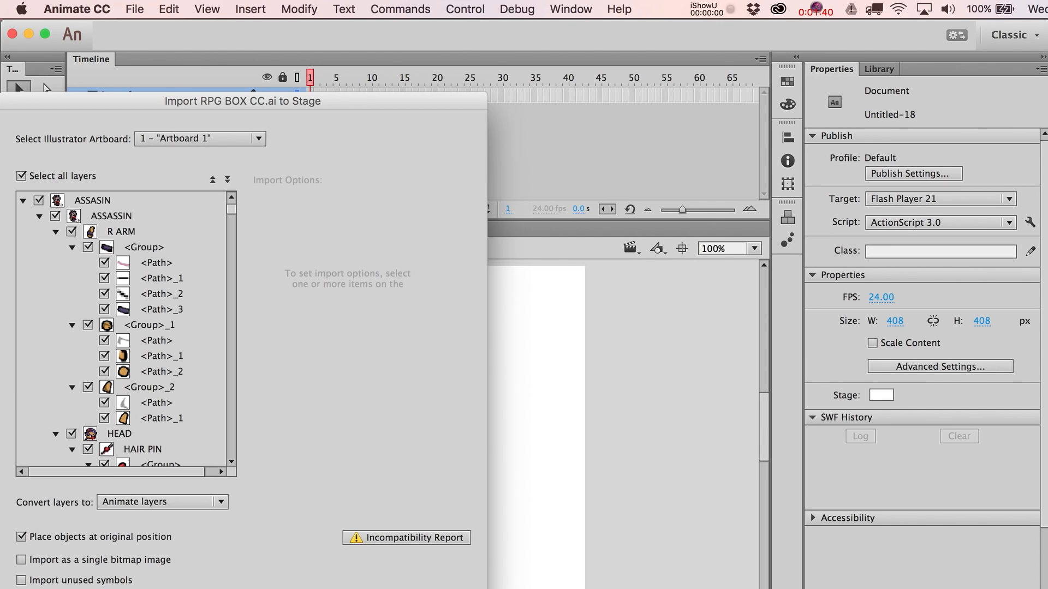
key(Return)
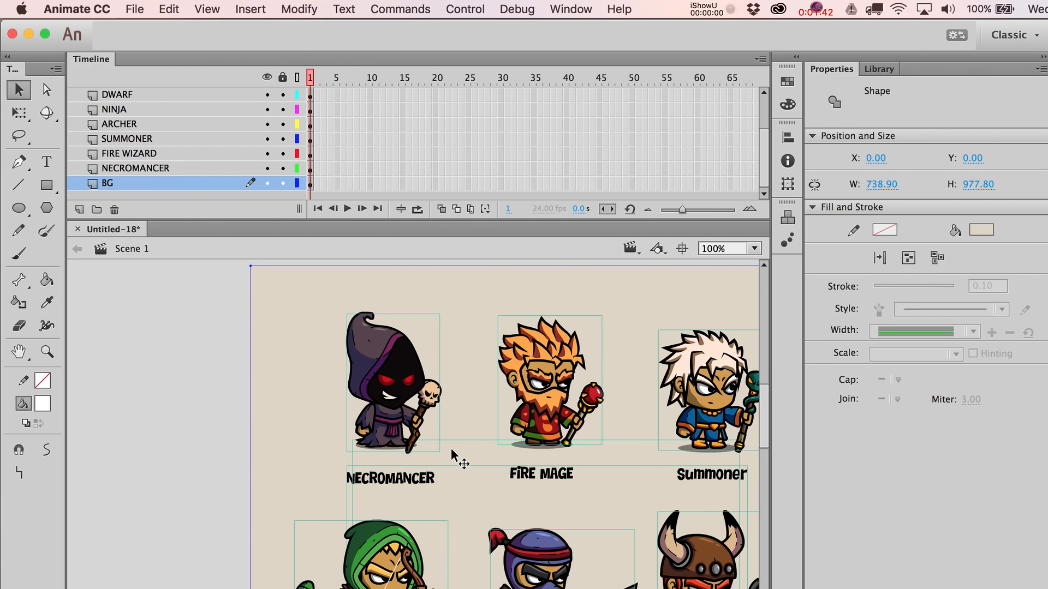
scroll(451, 454, down, 5)
scroll(451, 454, down, 4)
scroll(451, 454, right, 5)
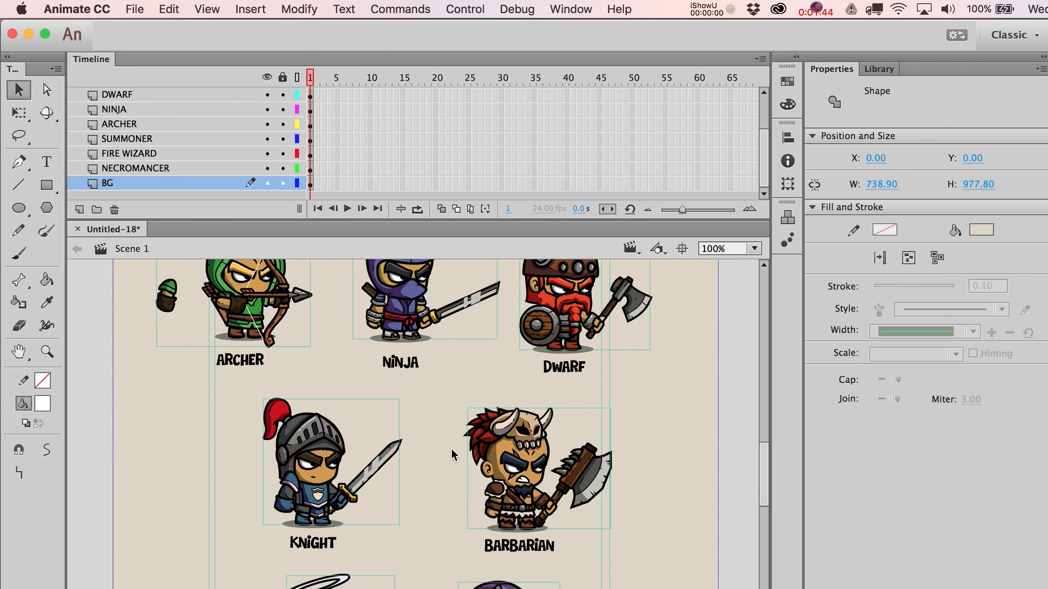
key(super+w)
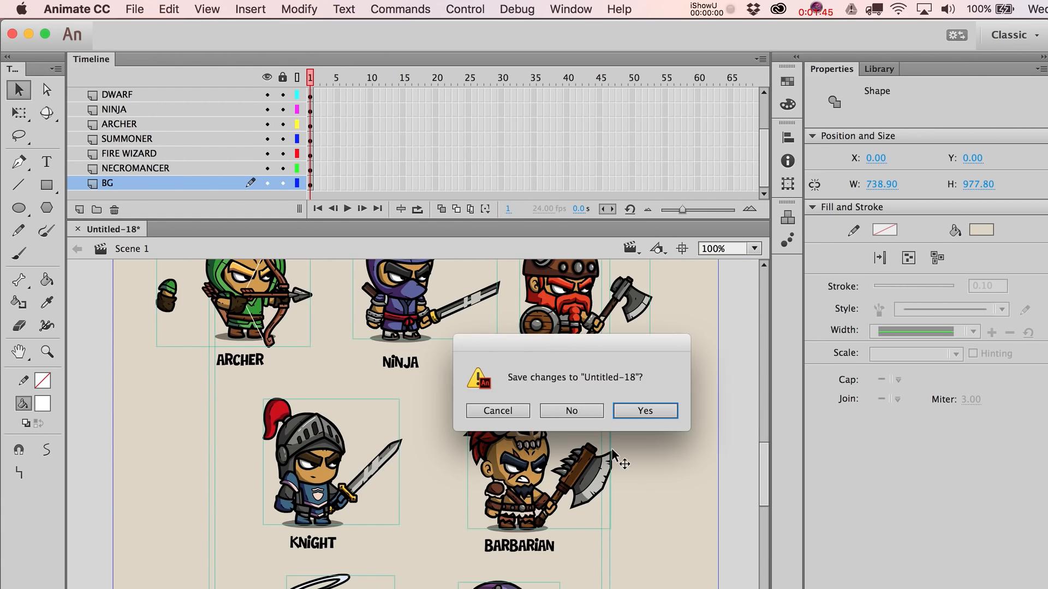
click(571, 411)
Step: Switch to Finder and open Archer.fla from RPG_Set1's FLASH / ANIMATE folder in Animate CC
key(super+Tab)
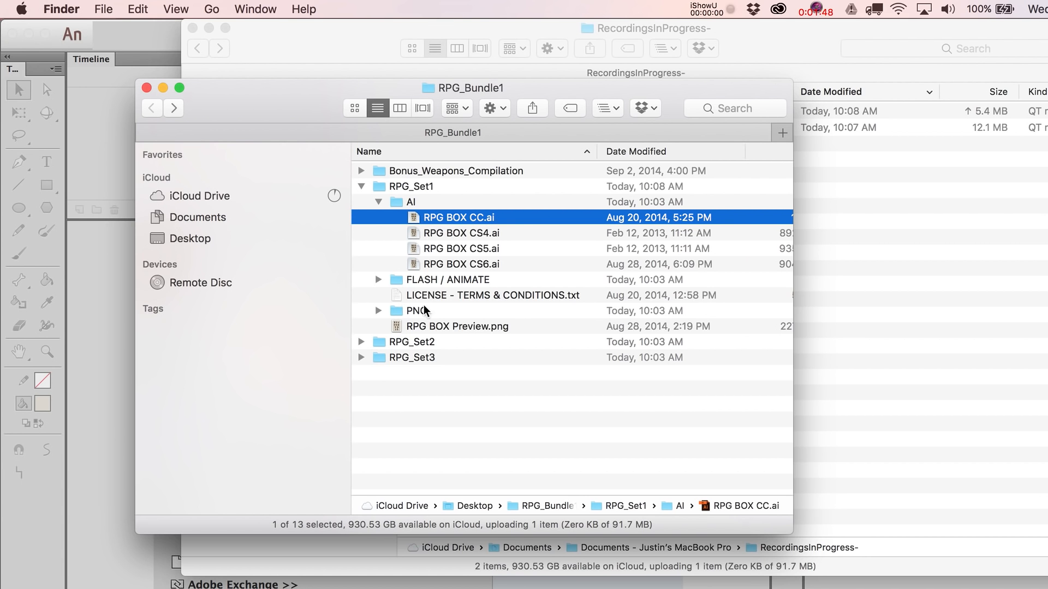
click(430, 283)
double_click(431, 283)
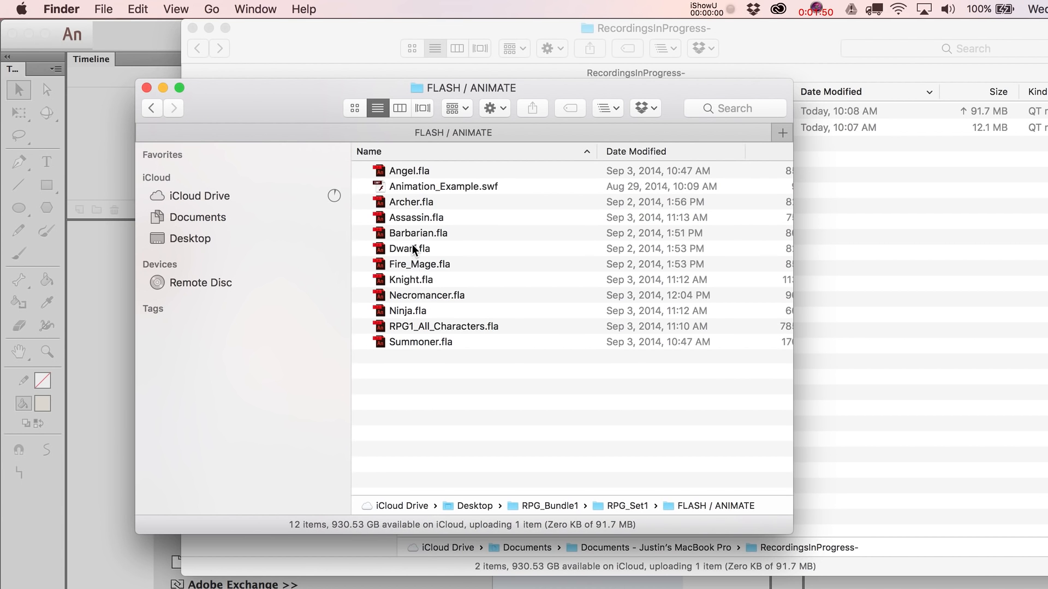
click(404, 202)
double_click(404, 202)
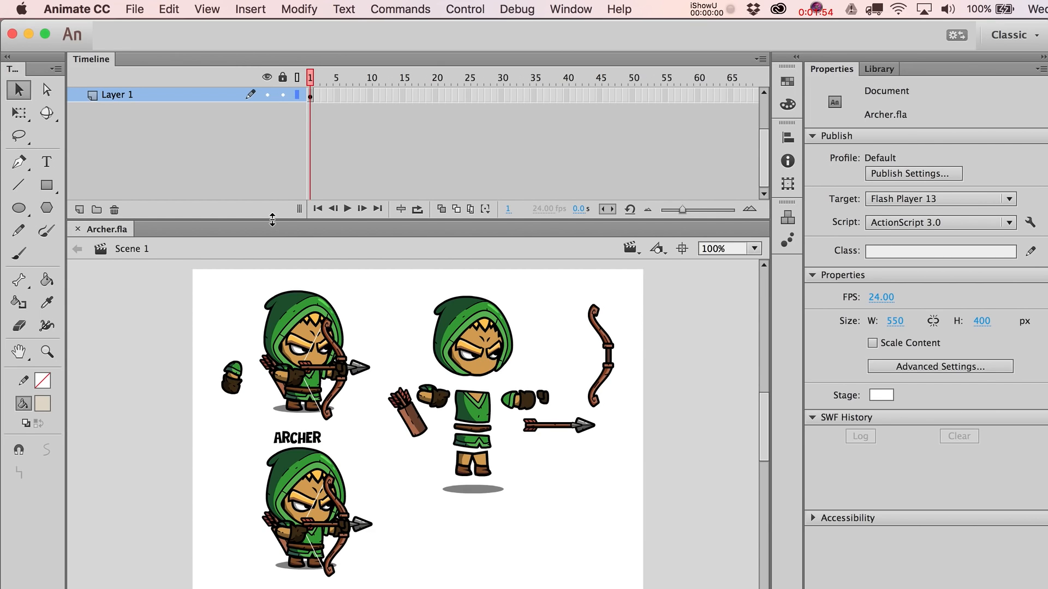
Step: Shorten the timeline area and delete the archer's separated body parts and weapons beside the assembled characters
drag(272, 220, 272, 149)
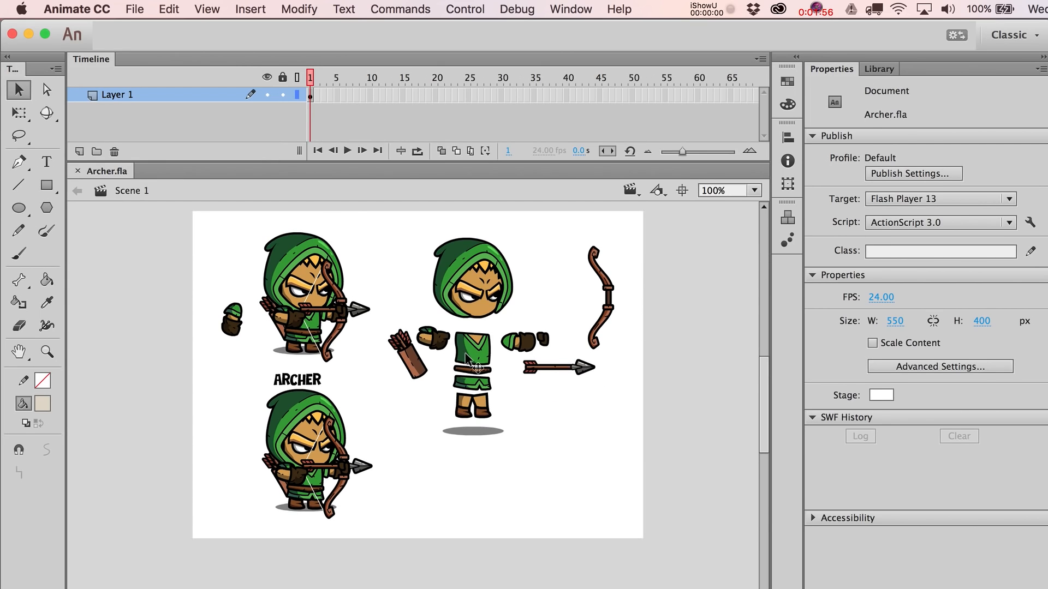
click(473, 354)
click(564, 449)
drag(679, 491, 358, 111)
key(Delete)
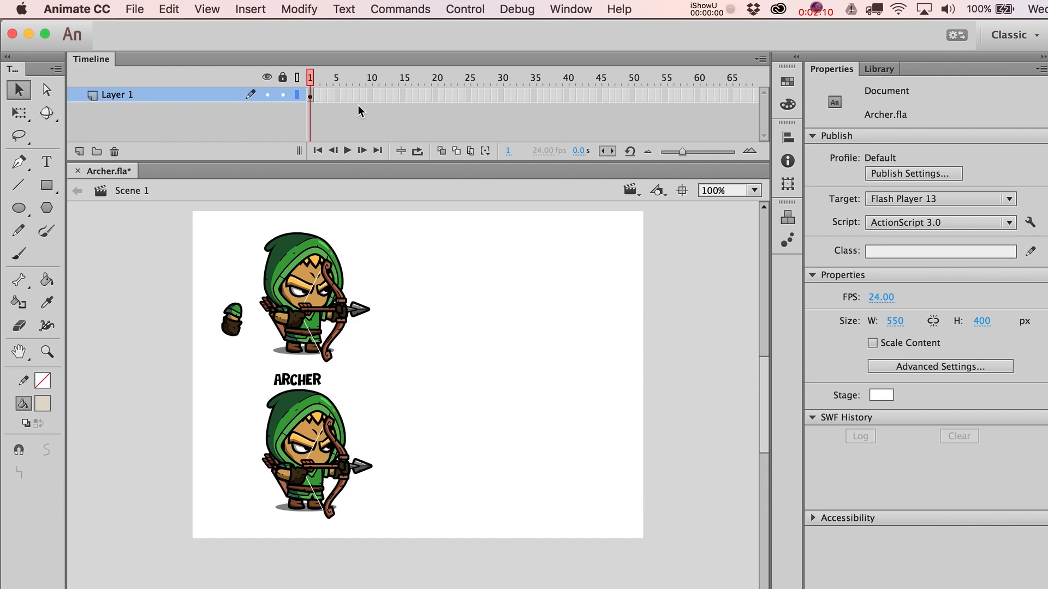
Step: Try moving the upper archer's whole head up off its body, and undo the move
click(316, 251)
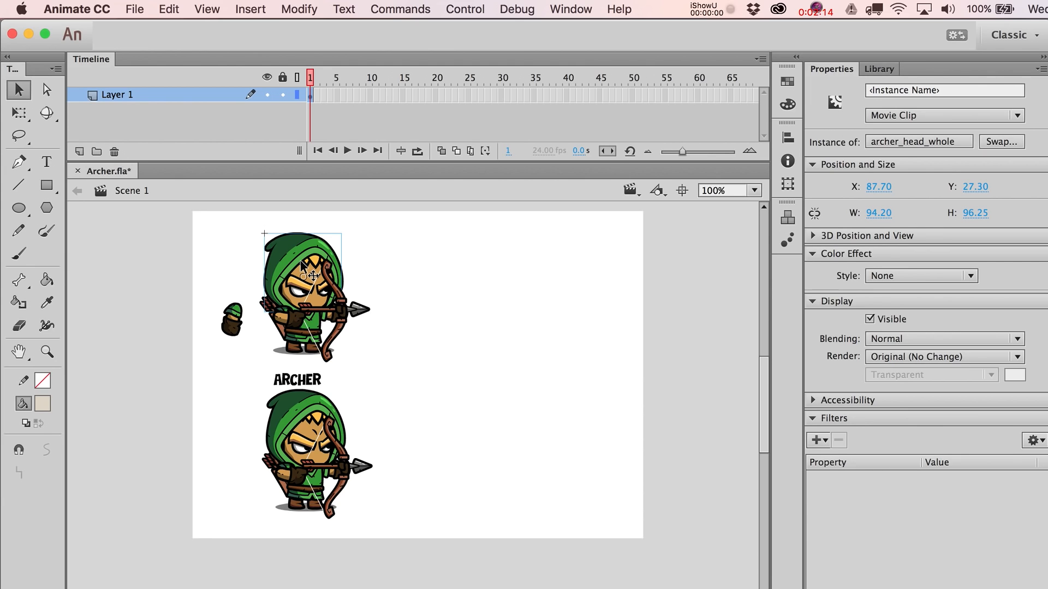
drag(290, 274, 282, 247)
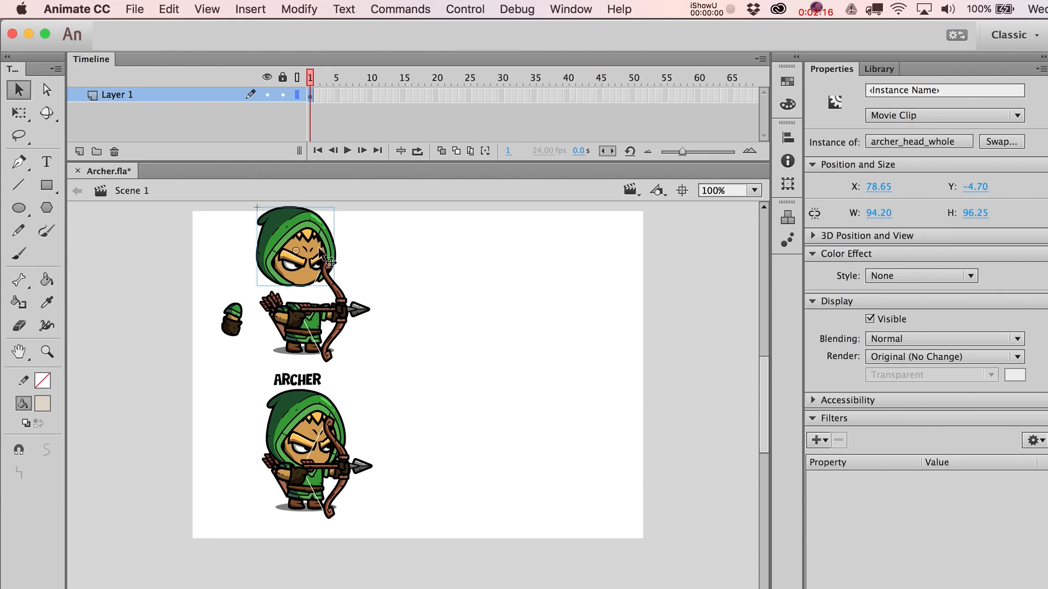
key(super+z)
Step: Examine the archer's bent arm and the spare lowered arm on the stage, and preview the archer symbols in the library
click(300, 318)
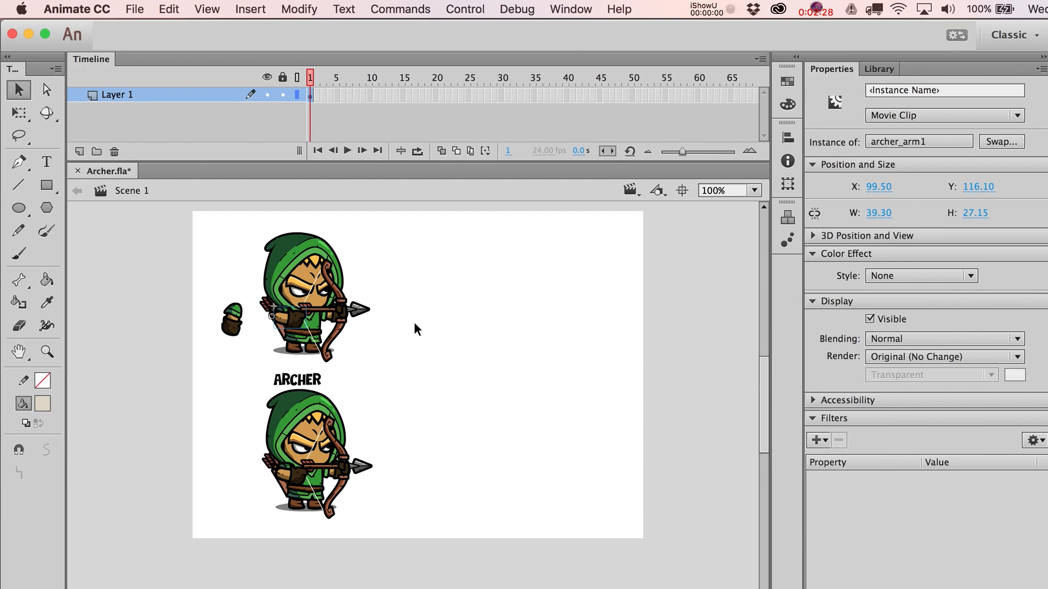
click(232, 314)
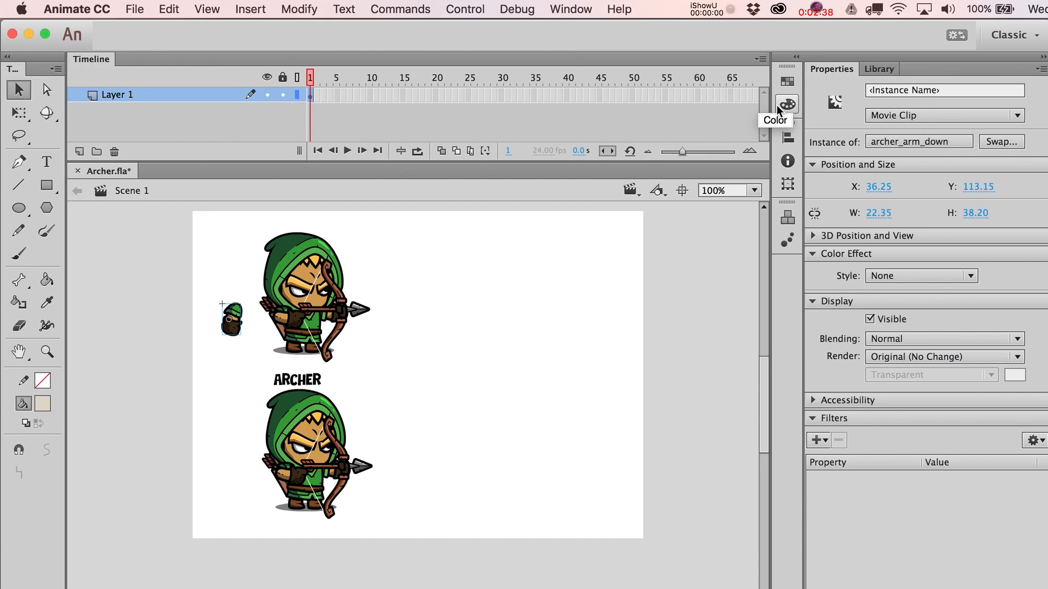
click(886, 75)
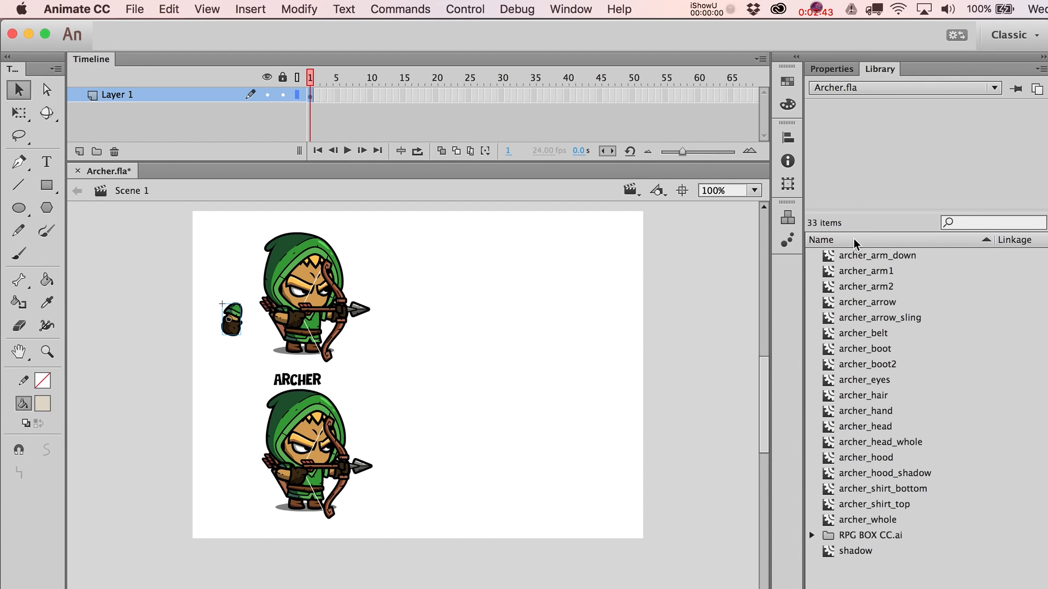
click(850, 257)
key(Down)
key(Down)
key(Down)
key(Down)
key(Down)
key(Down)
key(Down)
key(Down)
key(Down)
key(Down)
key(Down)
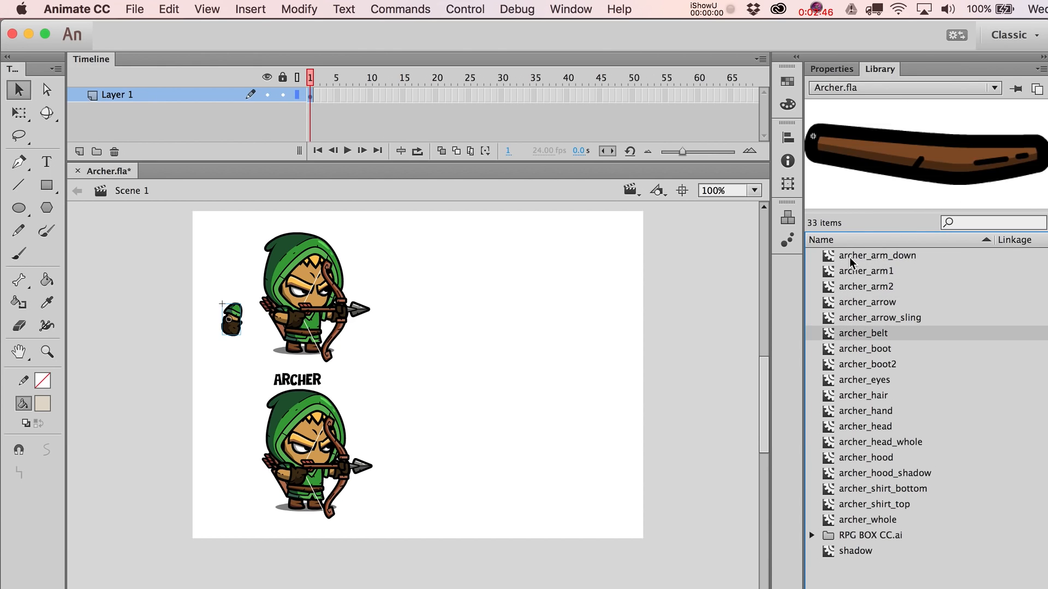
key(Down)
key(Down)
key(Down)
key(Up)
key(Up)
key(Up)
key(Up)
key(Up)
key(Up)
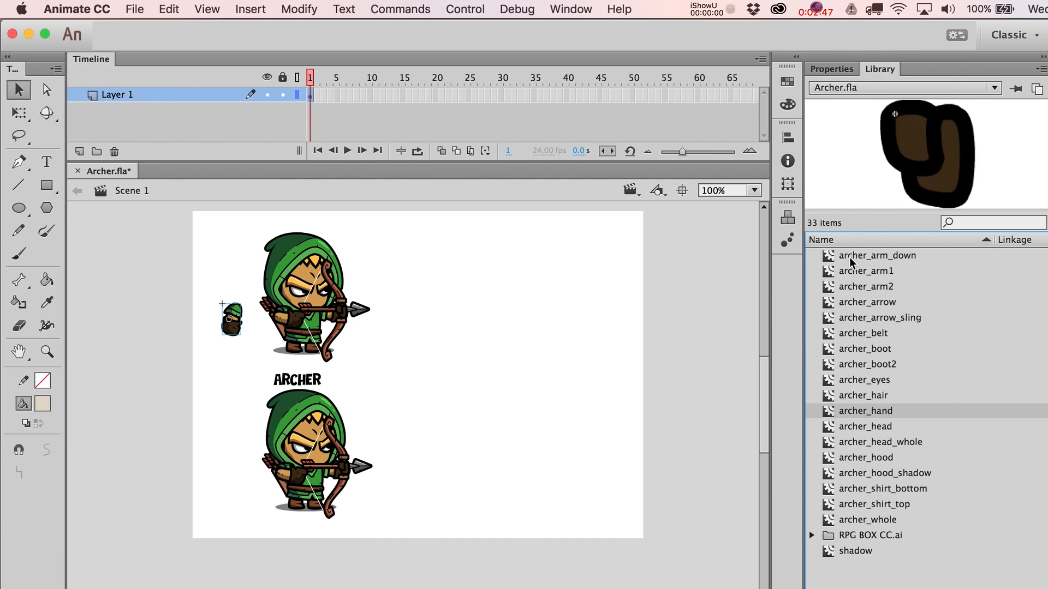
key(Up)
key(Up)
key(Up)
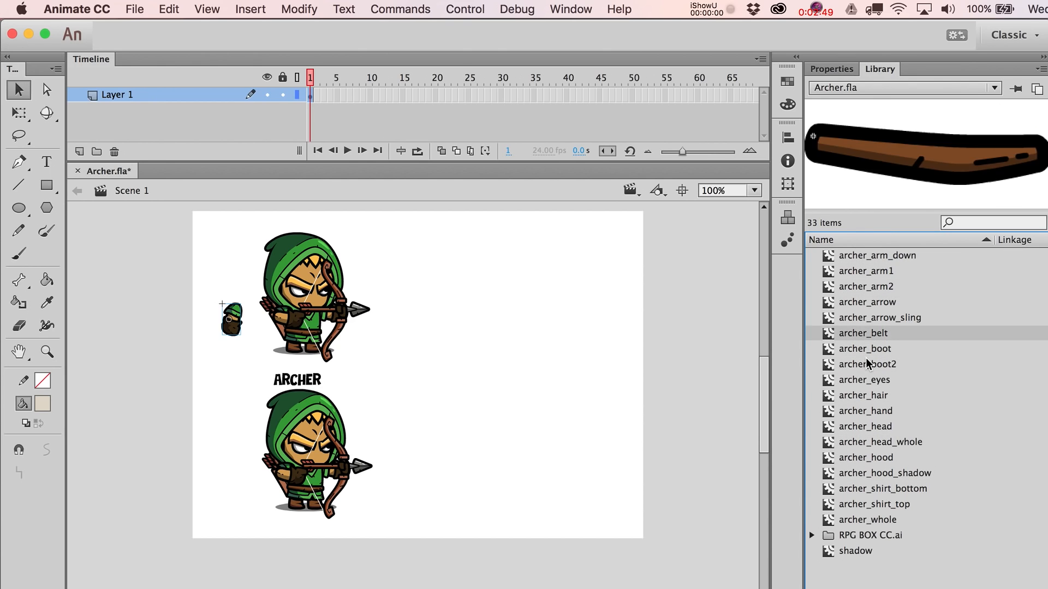
key(Up)
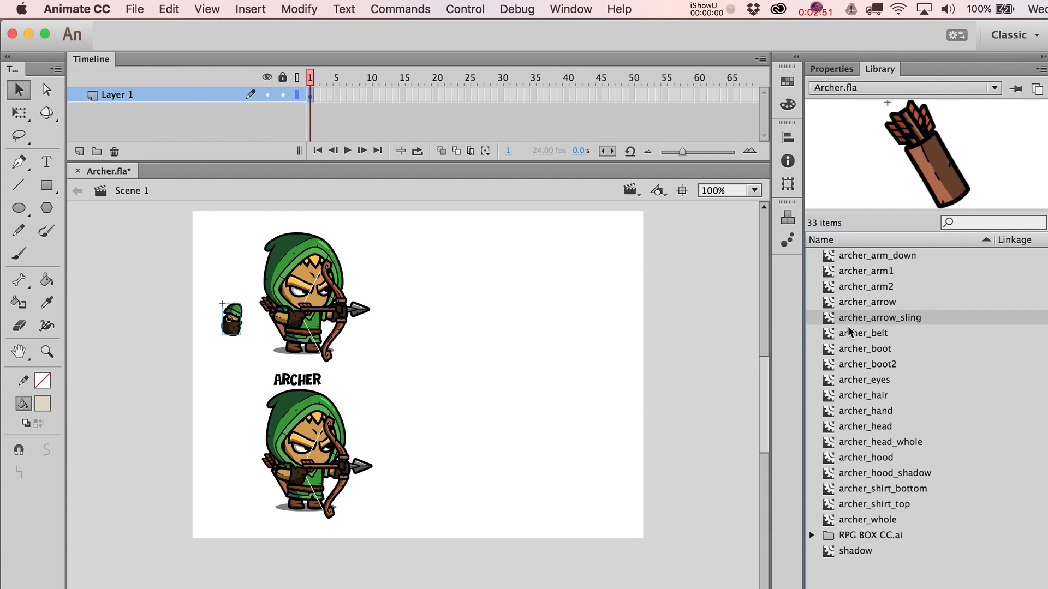
Step: Place archer_arrow_sling from the library on the empty part of the stage, and repeatedly break apart its artwork inside the symbol
drag(851, 322, 456, 310)
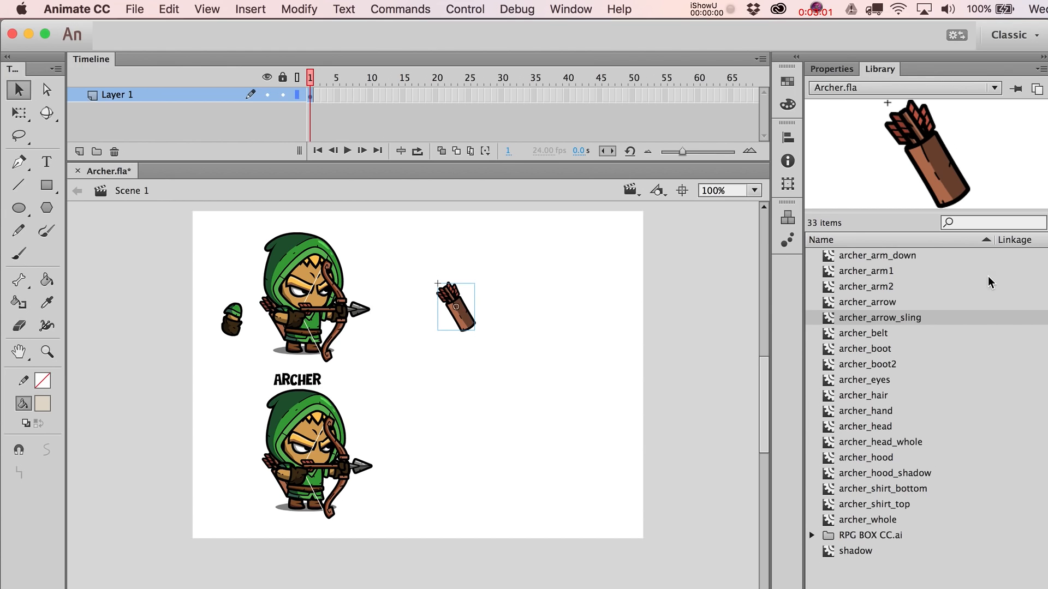
double_click(455, 307)
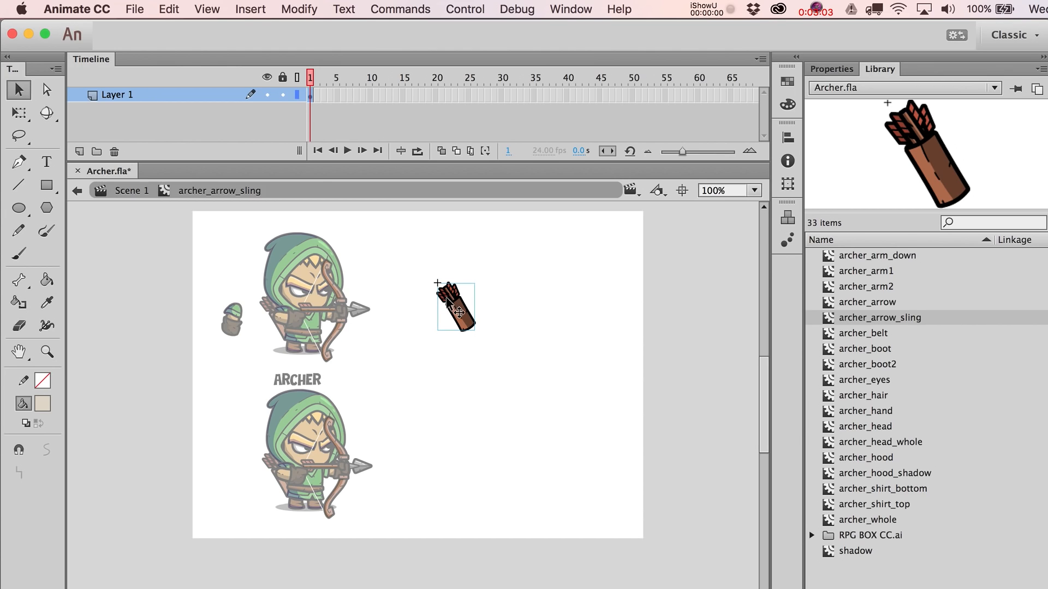
click(303, 9)
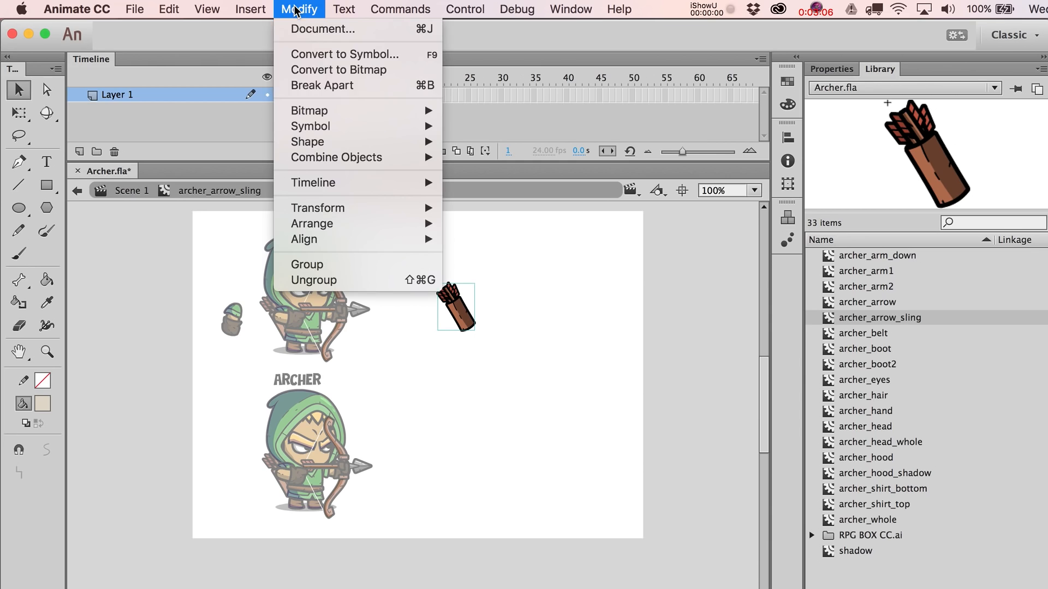
click(339, 92)
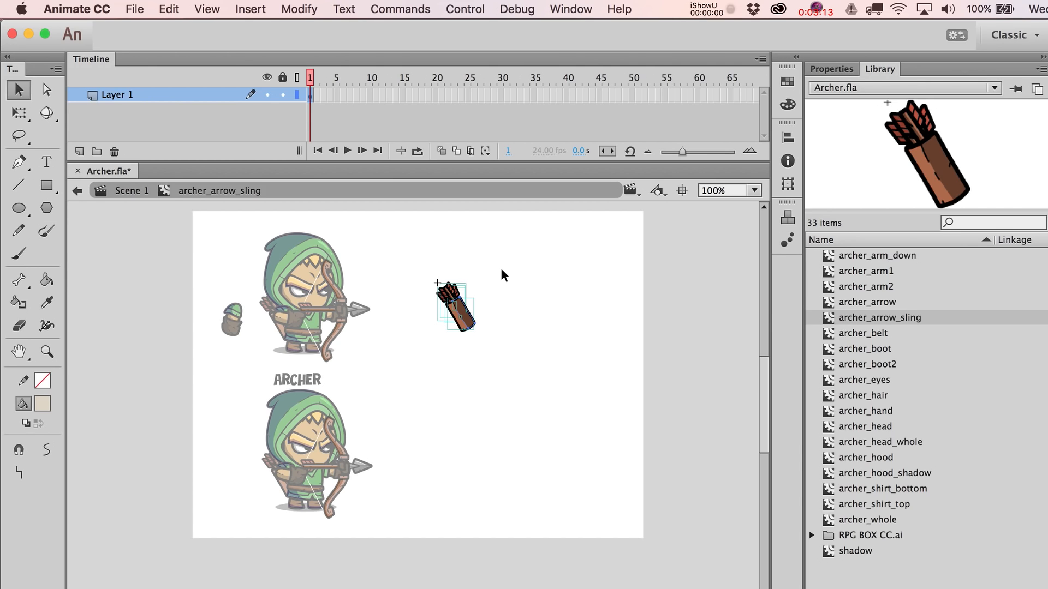
key(super+b)
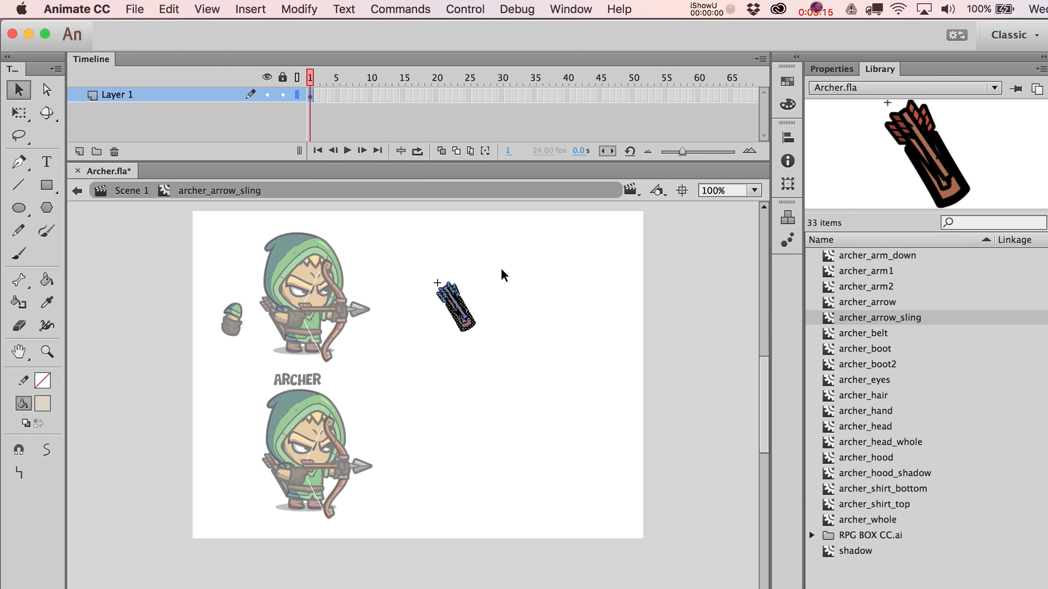
key(super+b)
key(super+b)
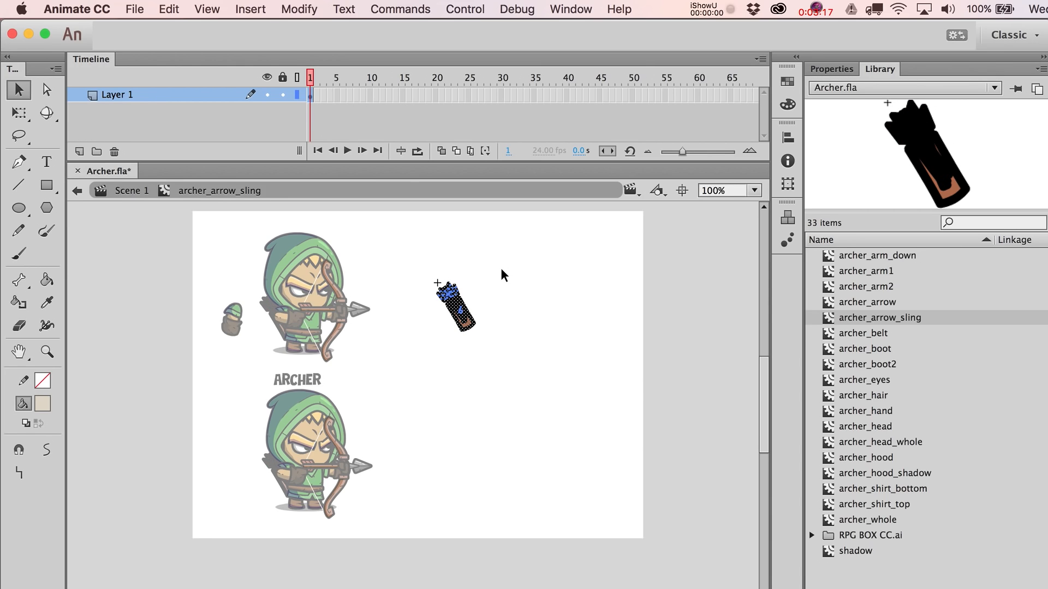
key(super+b)
click(502, 274)
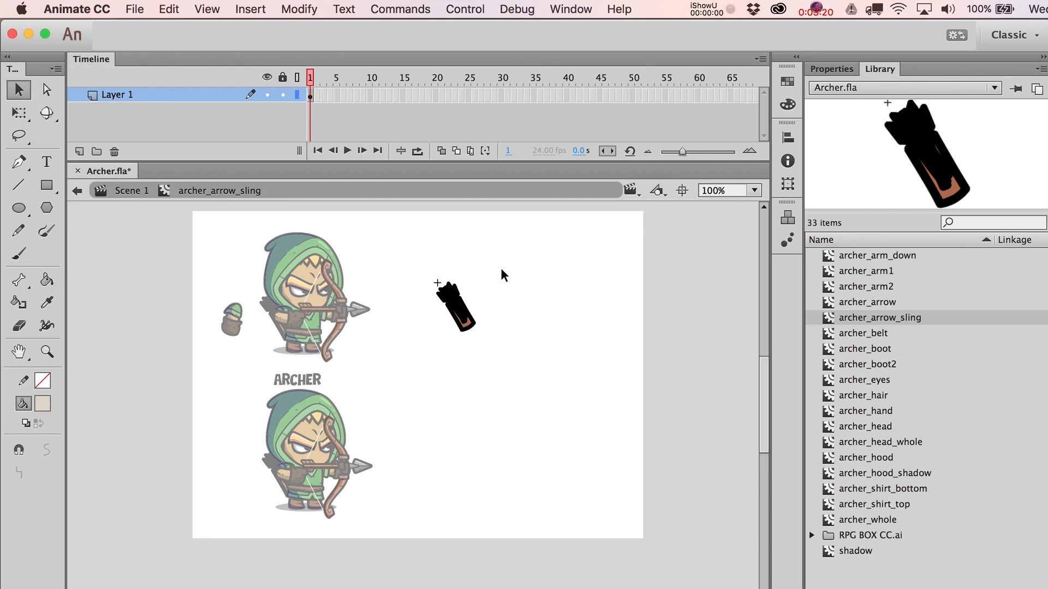
click(461, 306)
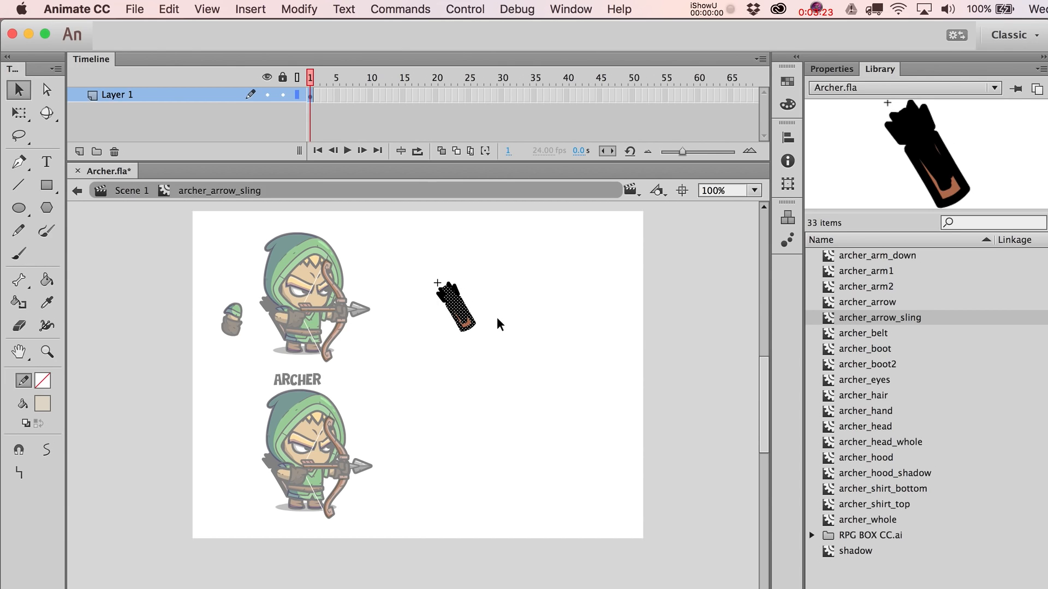
Step: Try moving the upper archer's quiver, undo the move and the break-apart edits in archer_arrow_sling, and return to Scene 1
click(266, 310)
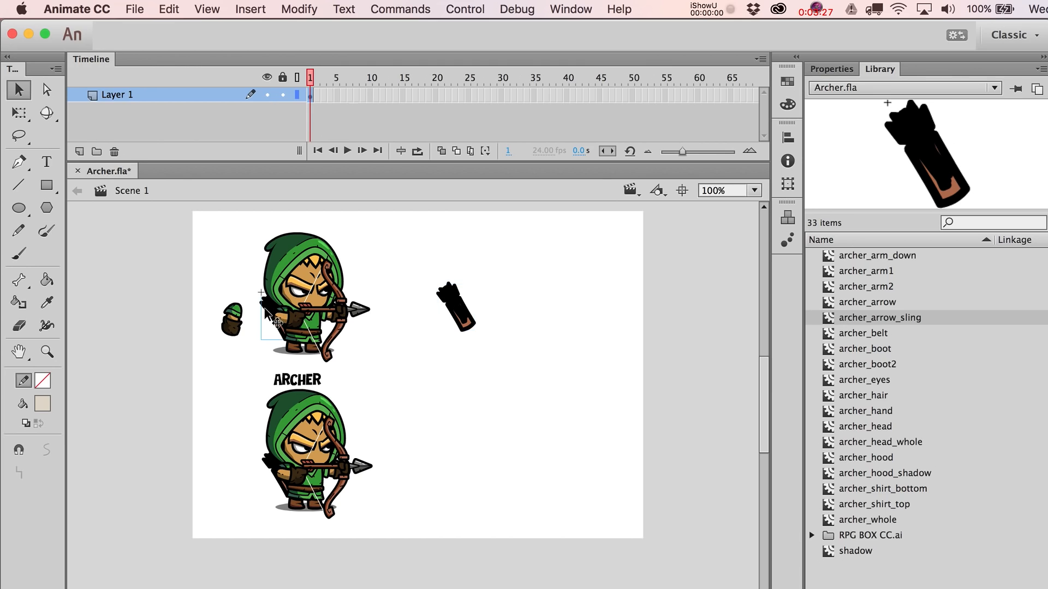
drag(266, 310, 197, 267)
key(super+z)
key(super+e)
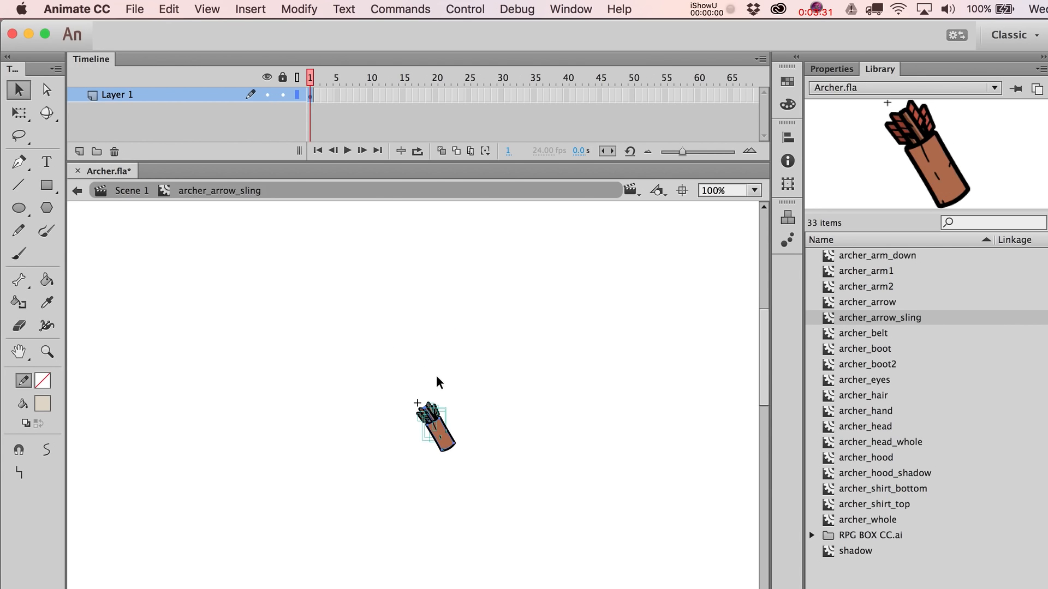
click(439, 382)
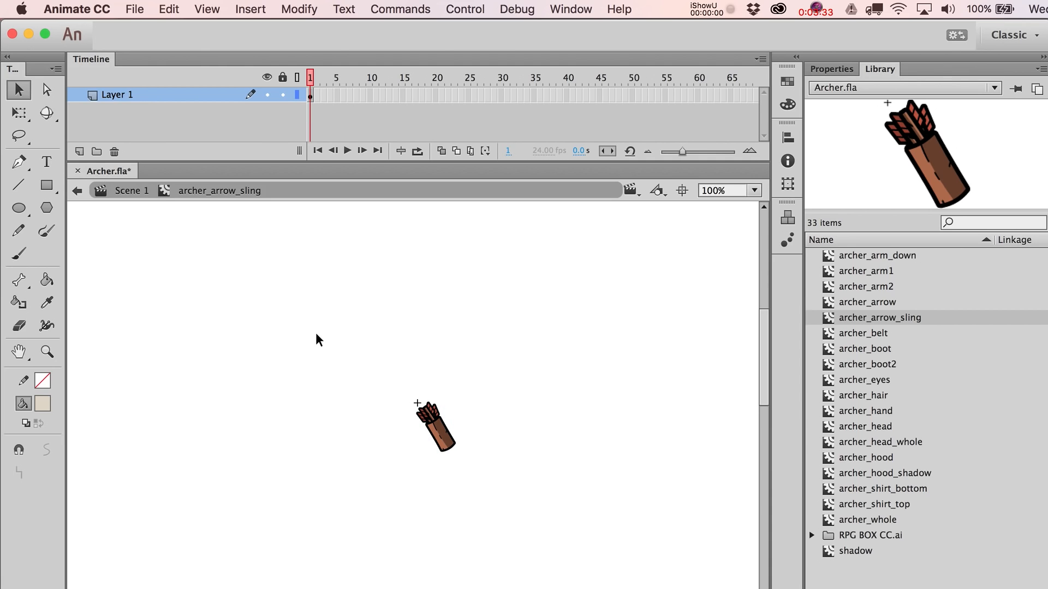
click(143, 190)
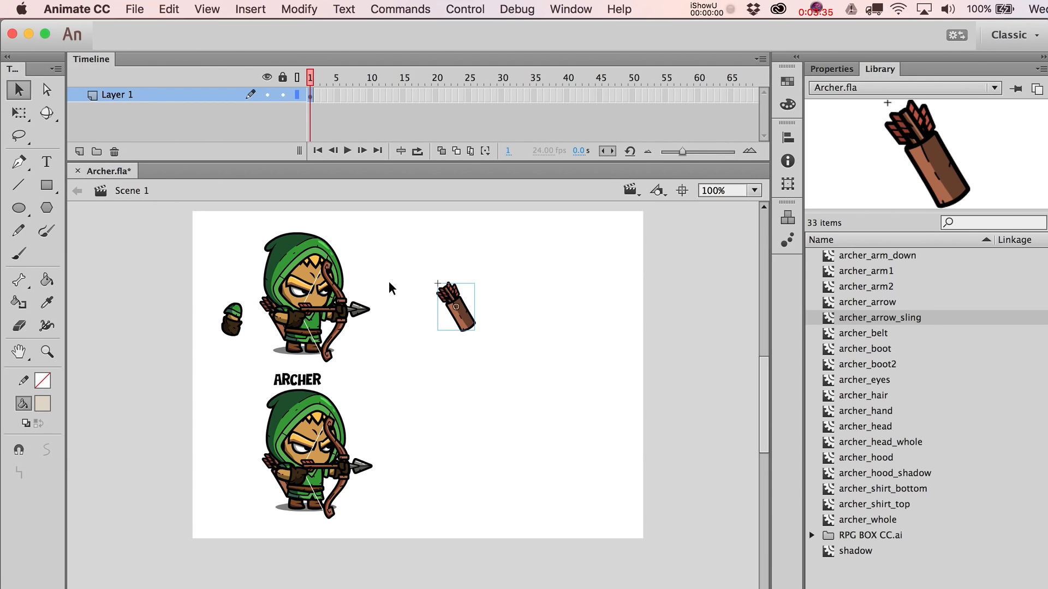
Step: Delete the extra quiver placed beside the archer
click(301, 281)
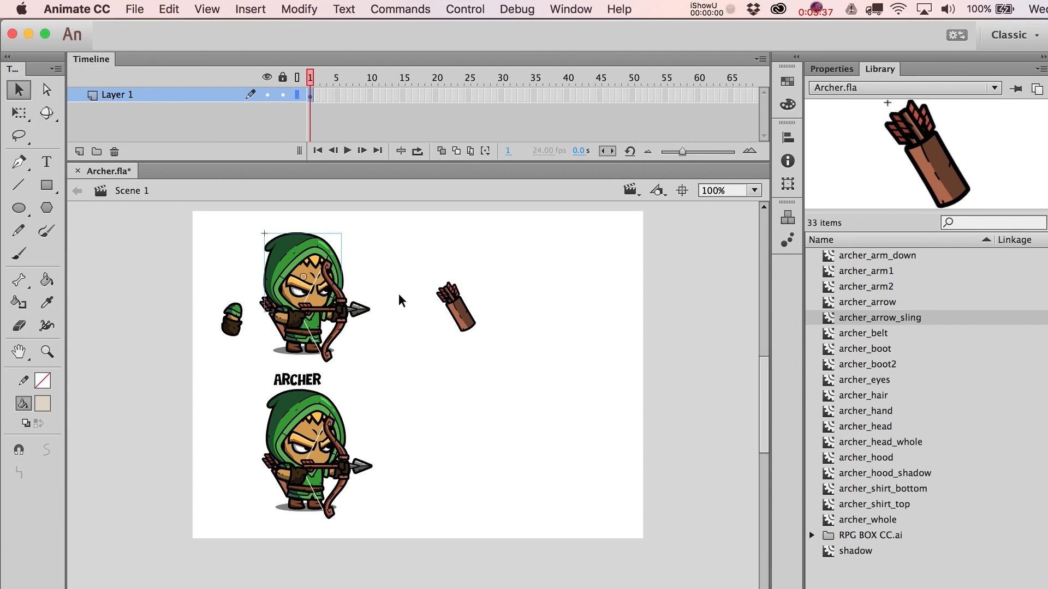
click(440, 296)
key(Delete)
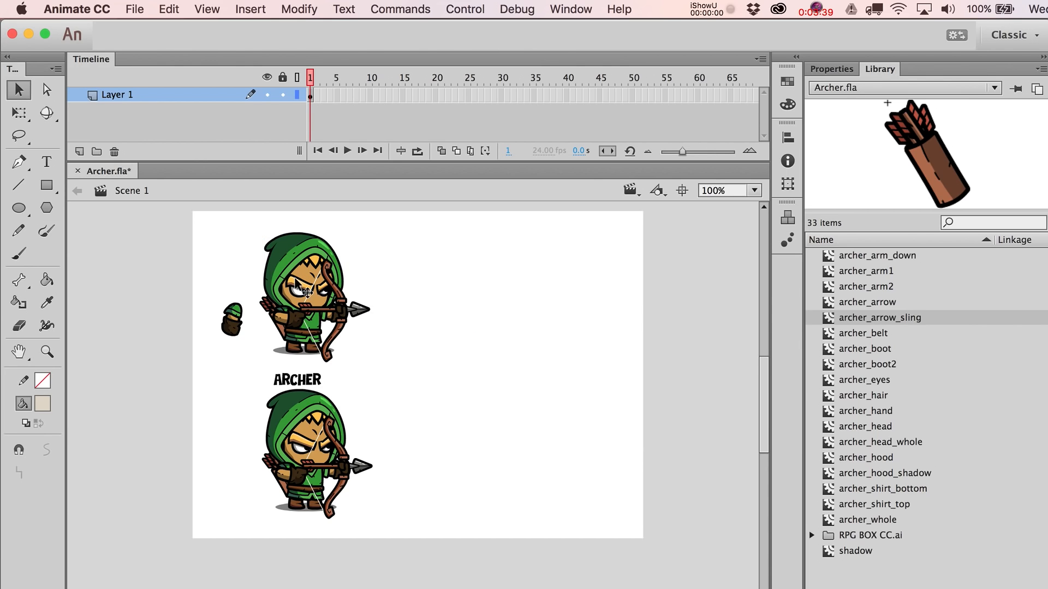
Step: Delete the lower assembled archer together with the ARCHER title above it
click(327, 299)
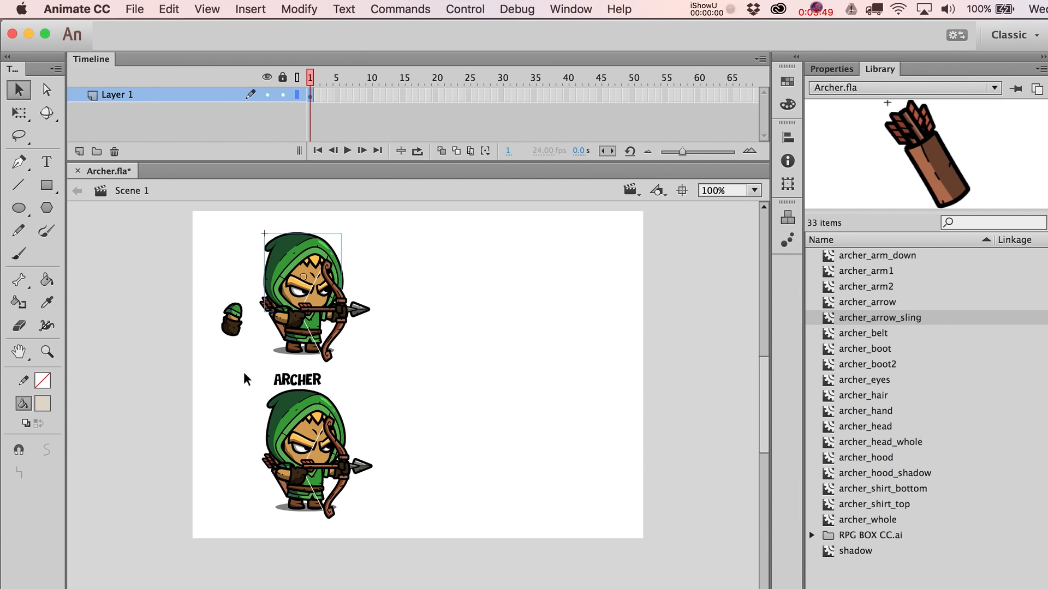
drag(216, 364, 453, 573)
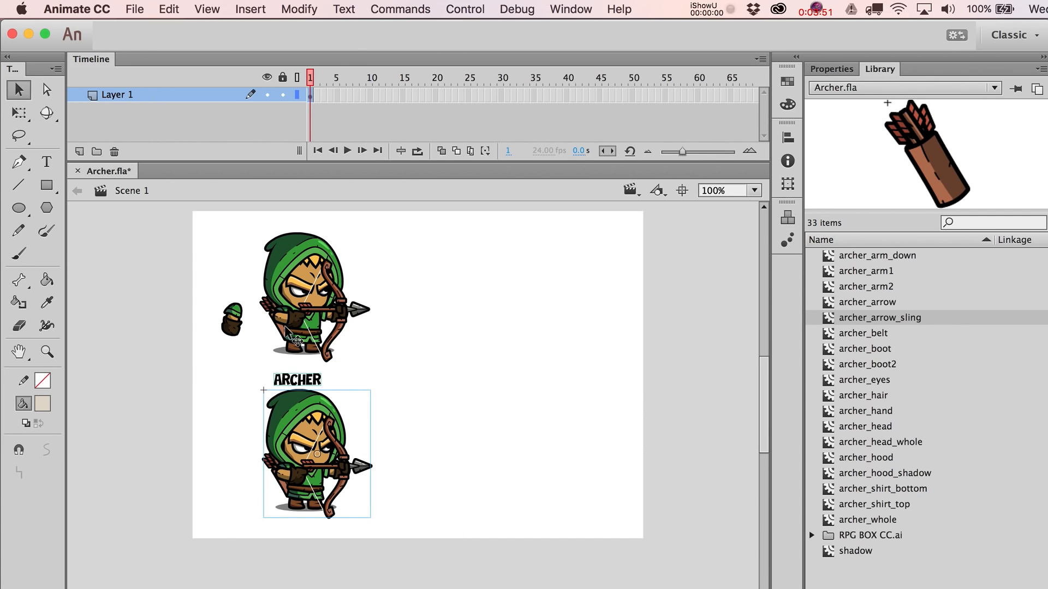
key(Delete)
Step: Move the spare lowered arm off the stage onto the pasteboard beside the archer, and cut it from Layer 1
click(231, 323)
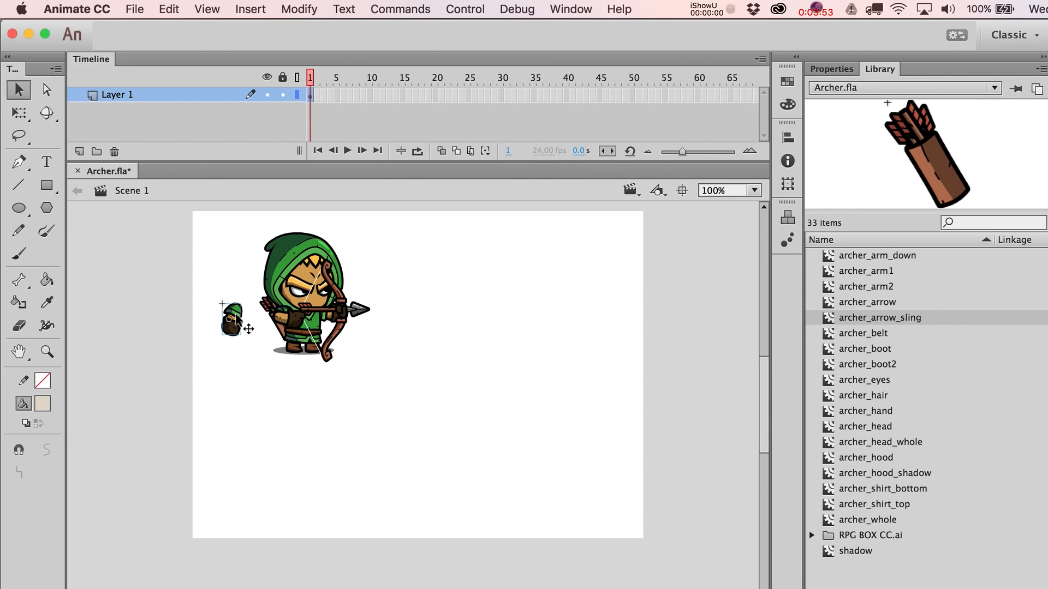
click(373, 387)
drag(229, 324, 174, 313)
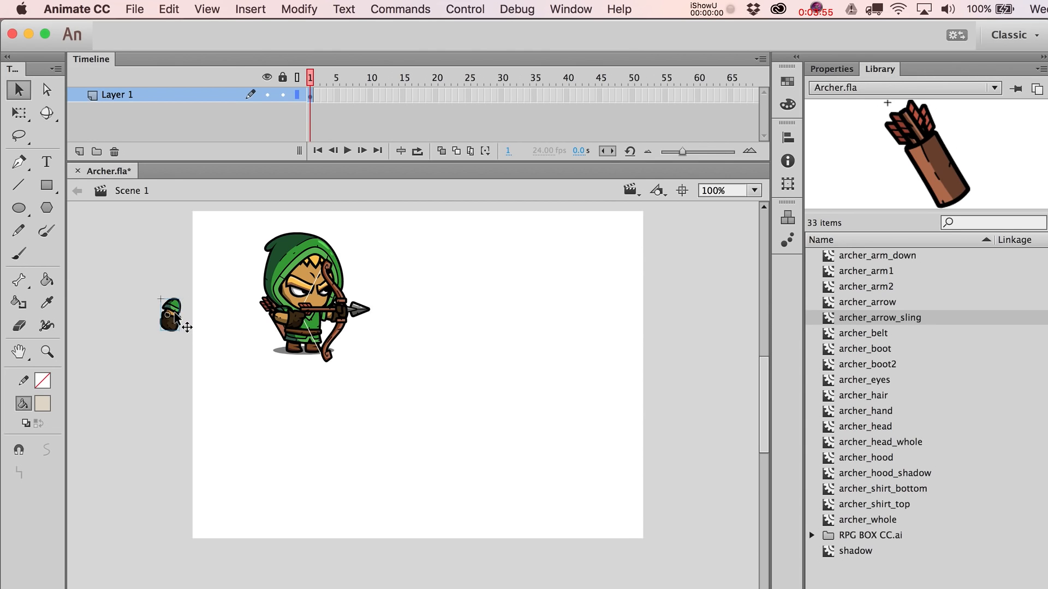
key(Delete)
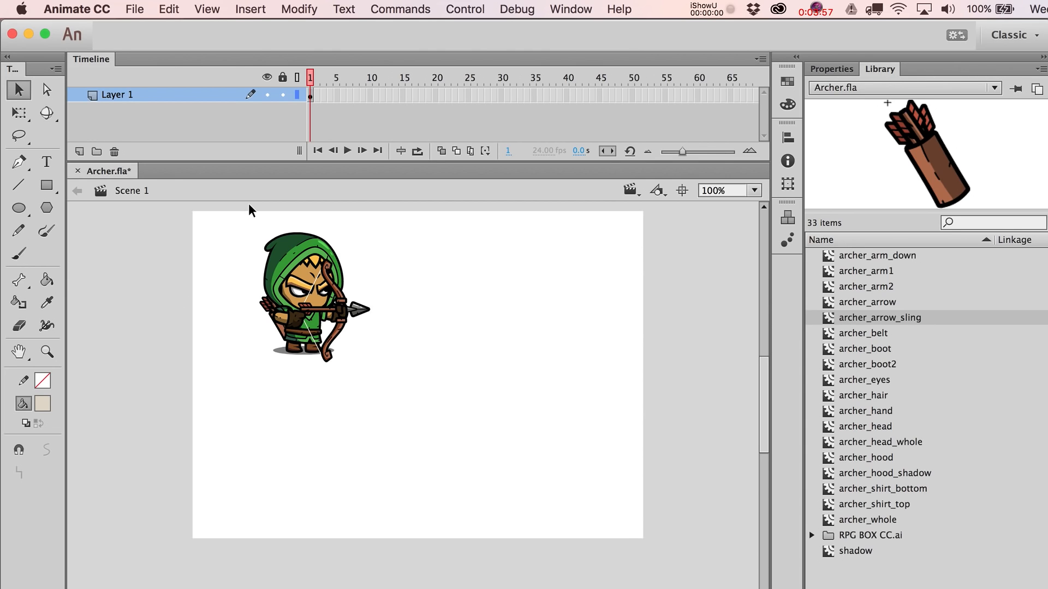
Step: Create a new layer above Layer 1, paste the spare arm in place on it, and shift the arm slightly farther from the stage
click(80, 152)
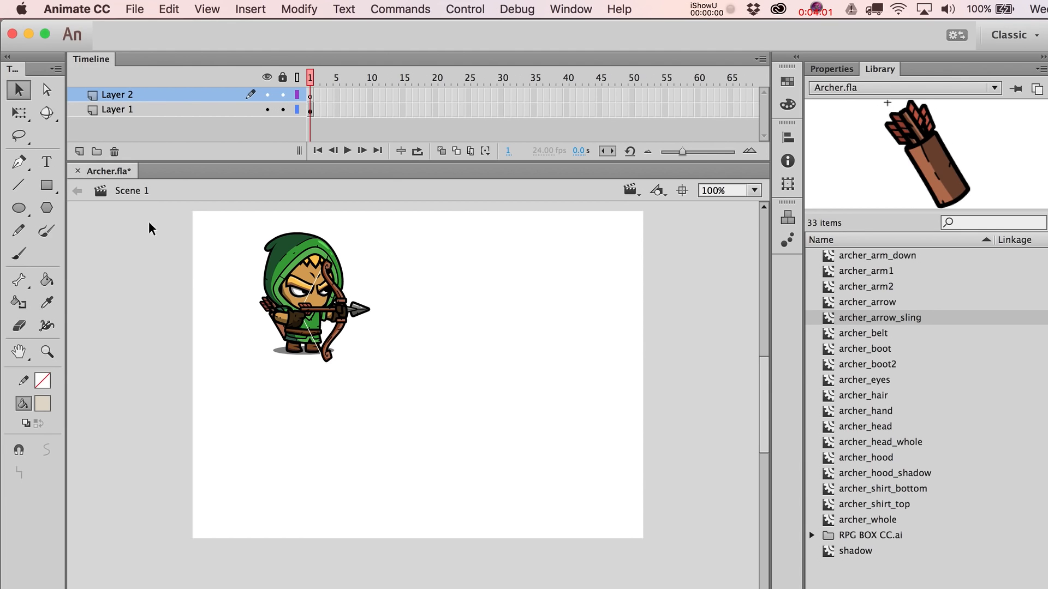
click(47, 352)
drag(183, 215, 591, 522)
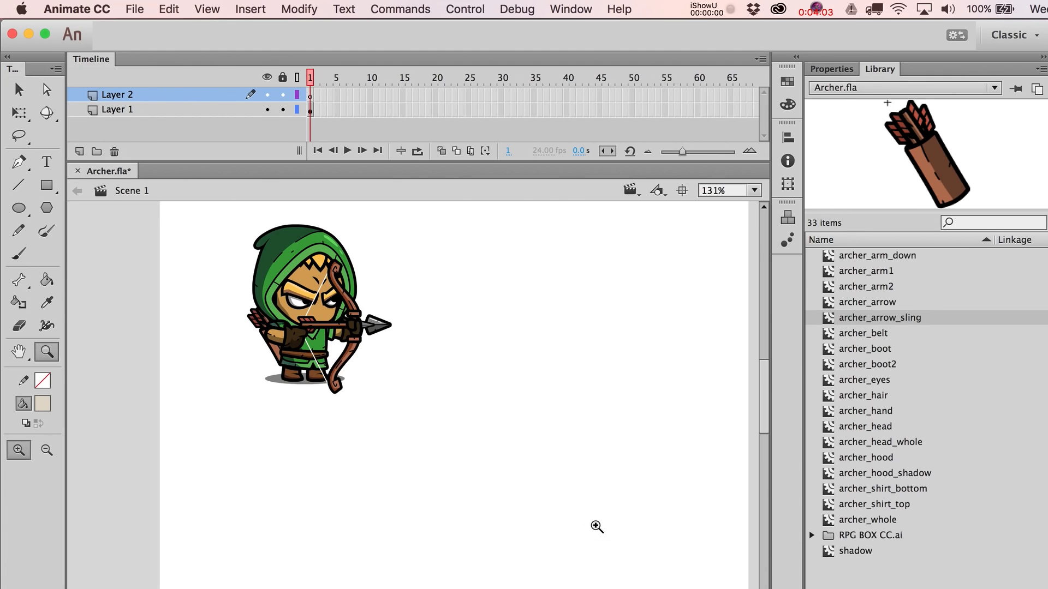
drag(466, 374, 479, 413)
key(v)
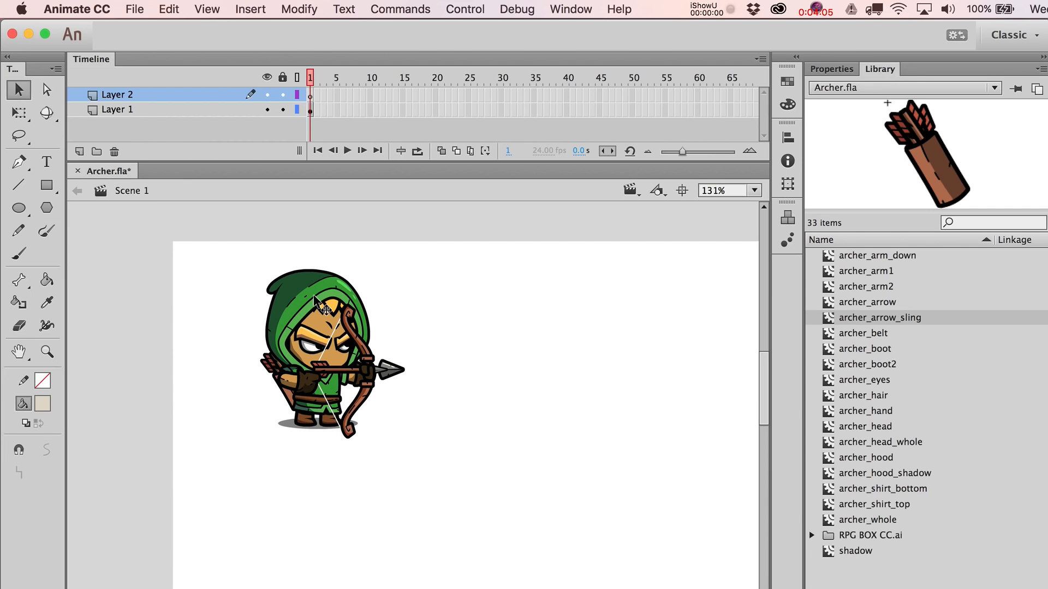
key(super+shift+v)
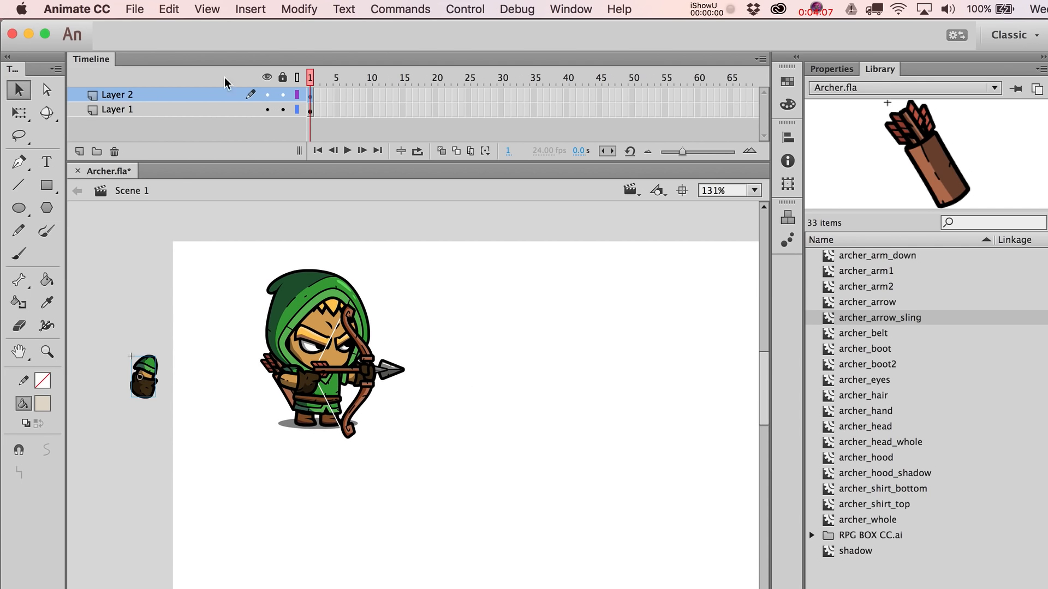
drag(145, 387, 129, 378)
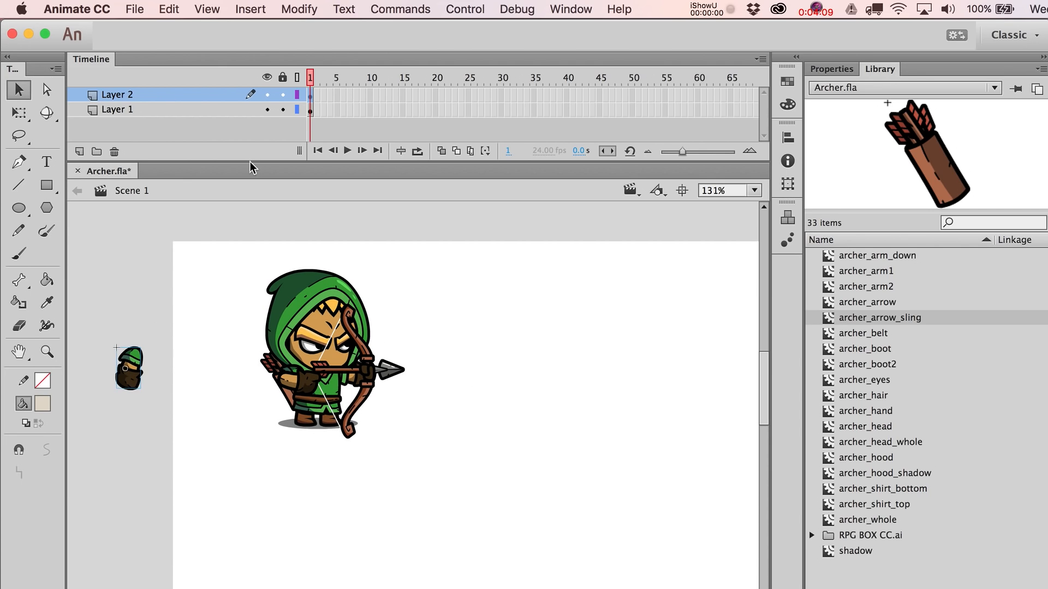
Step: Lock Layer 2 and set the document's stage size to 200 by 200 px
click(282, 95)
drag(222, 232, 494, 484)
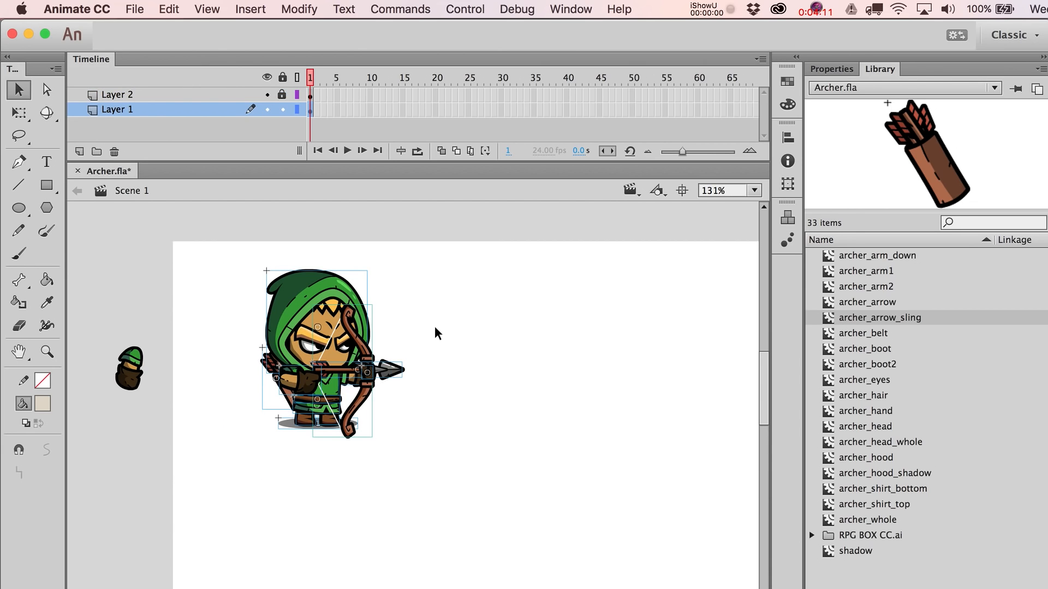
click(833, 76)
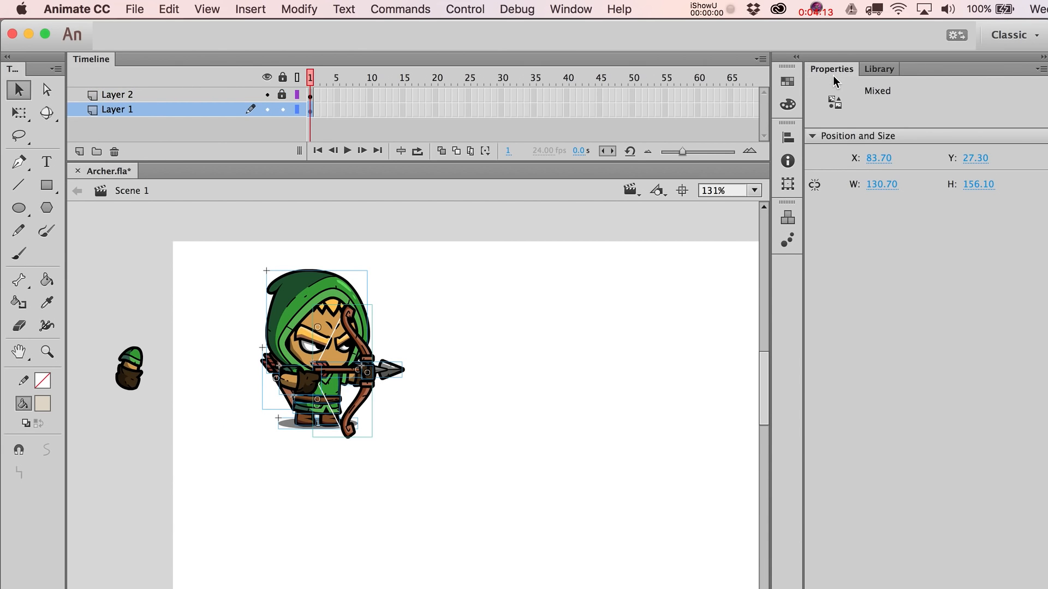
click(641, 249)
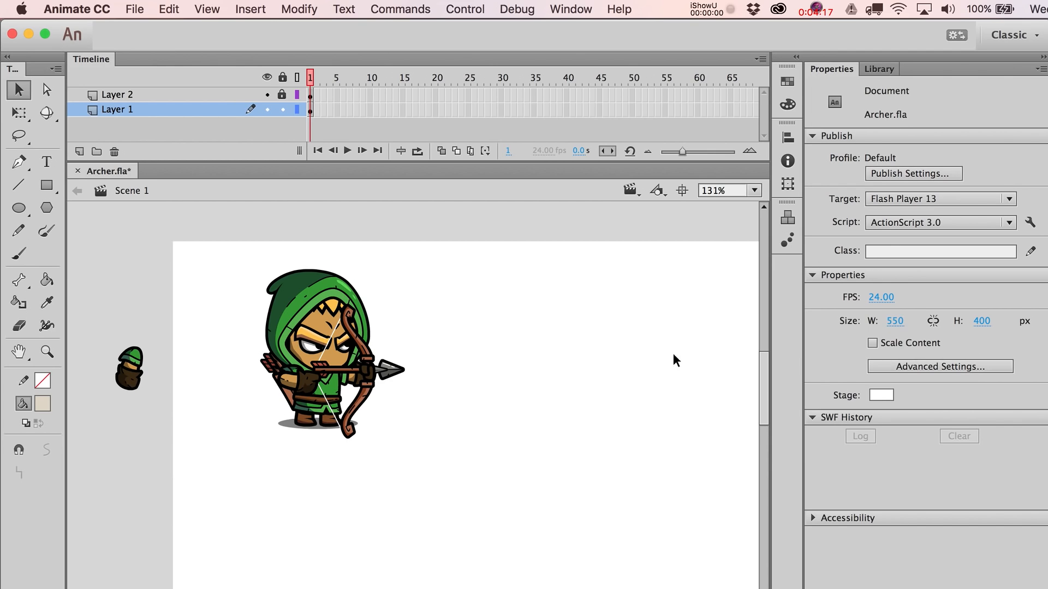
click(896, 321)
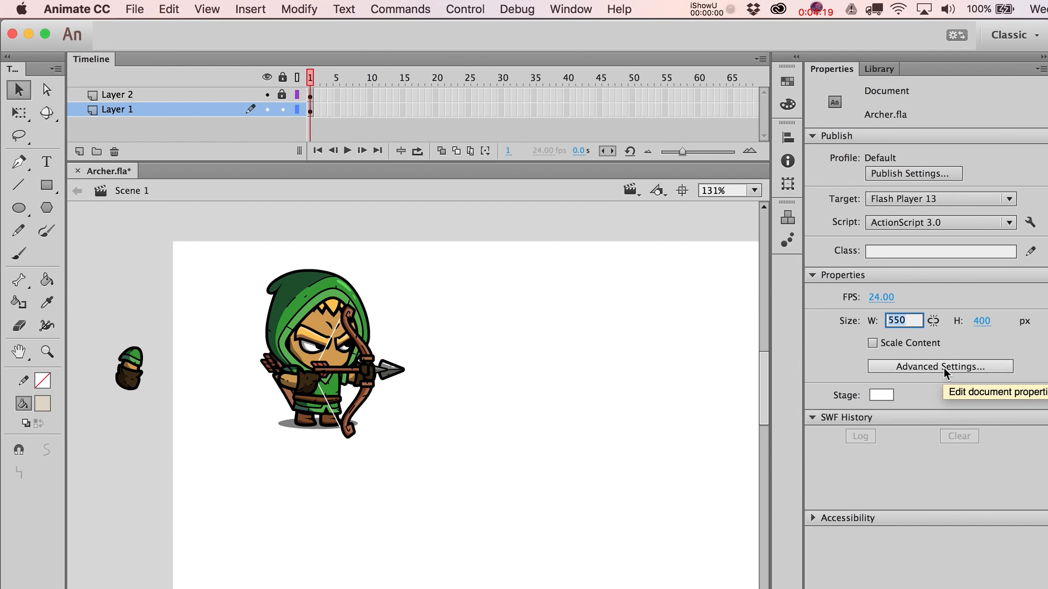
text(200)
key(Tab)
text(200)
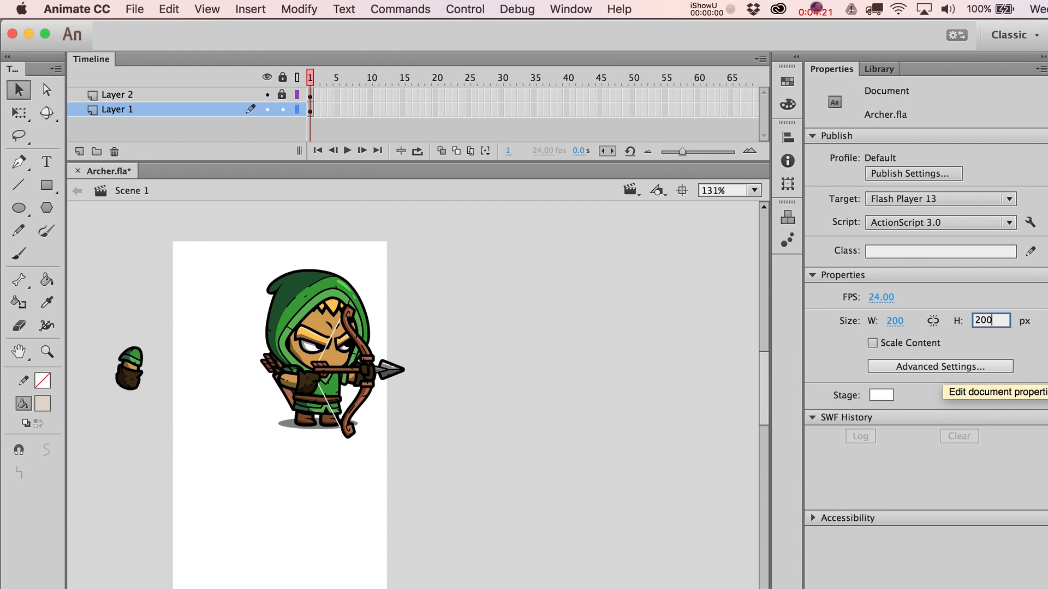
key(Tab)
Step: Select the whole archer and move it so it sits centred on the smaller stage
drag(529, 501, 185, 178)
drag(331, 356, 292, 357)
click(476, 356)
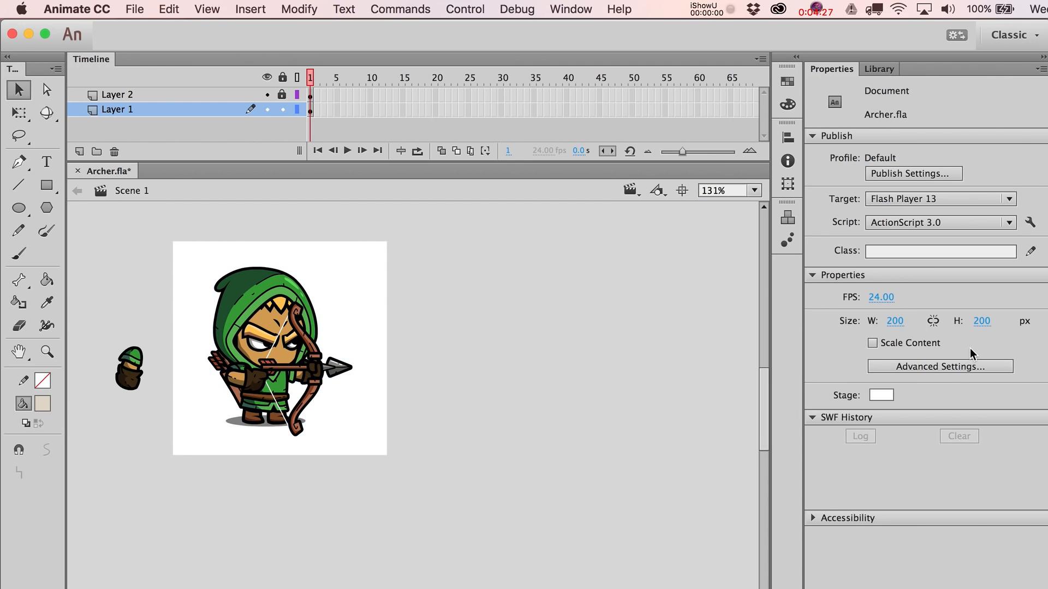
Step: Set the stage width to 300 px and enlarge the stage view to 151%
click(896, 321)
text(300)
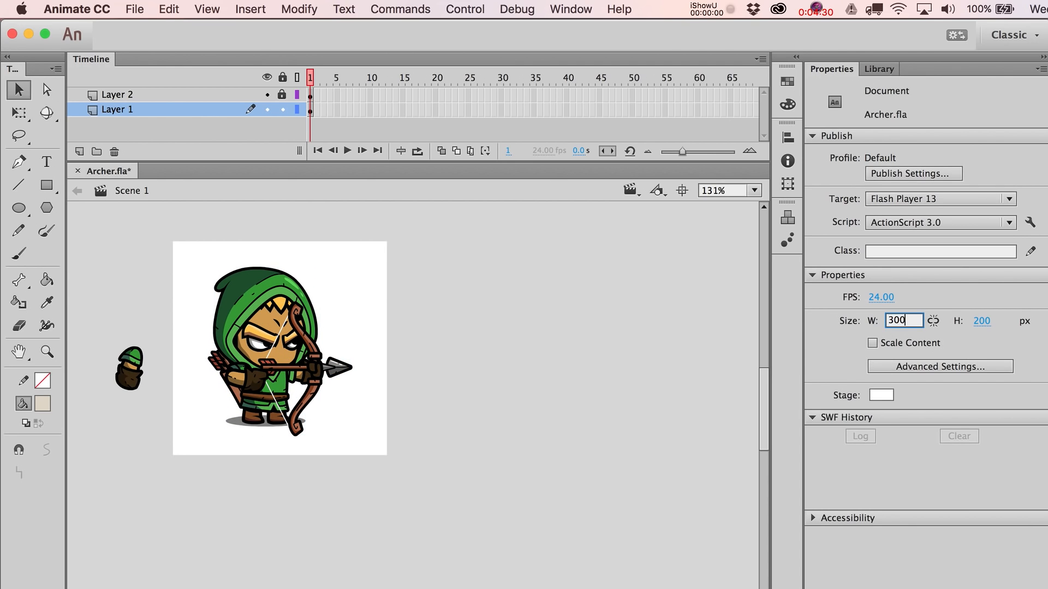
key(Return)
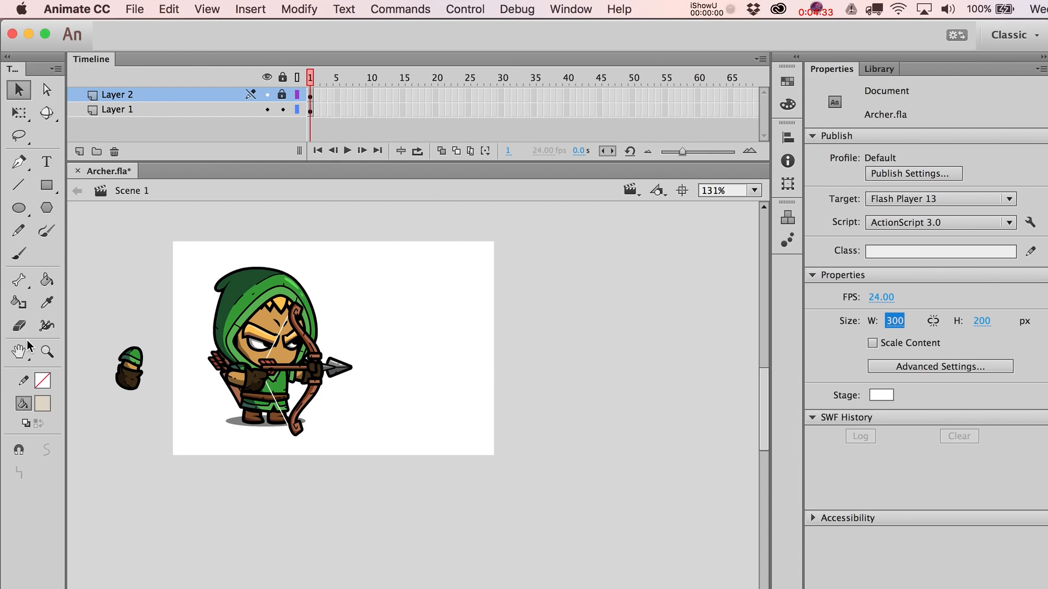
click(47, 351)
drag(587, 555, 637, 578)
key(v)
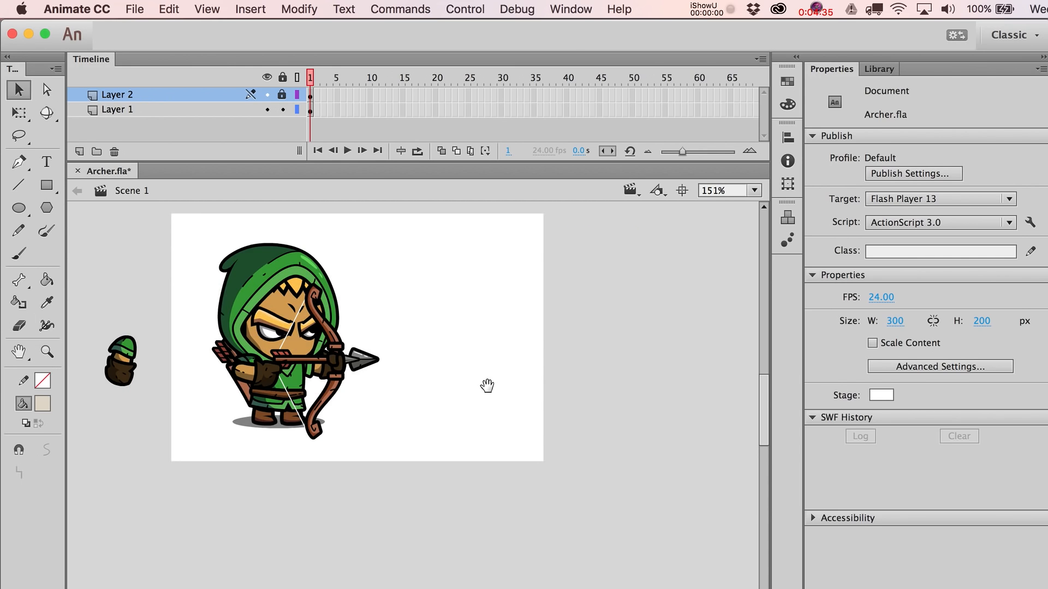
drag(486, 386, 541, 451)
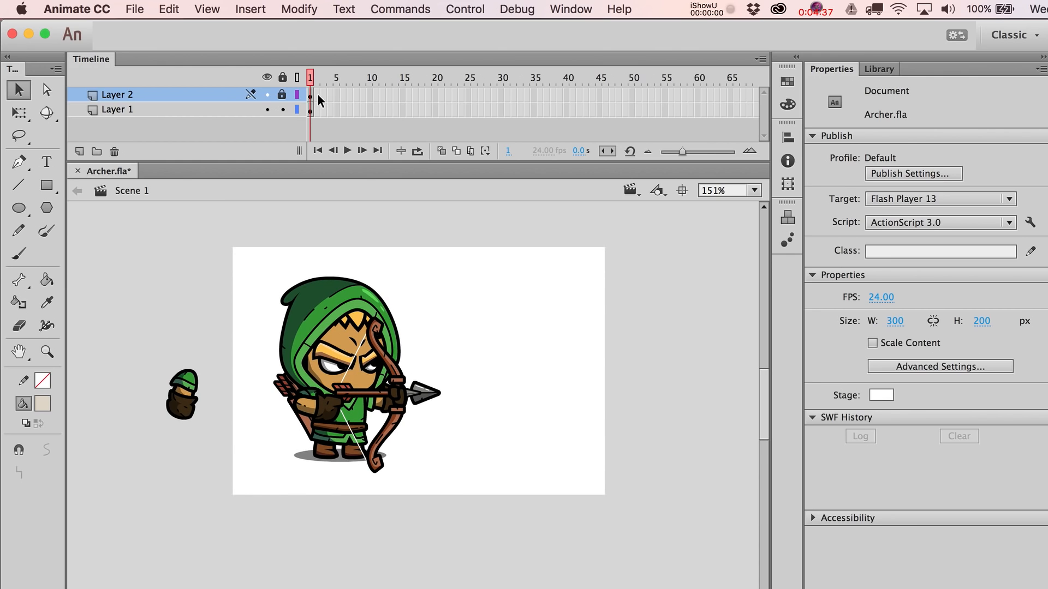
Step: Try extending both layers to frame 10 with inserted frames, and undo the extension
drag(317, 100, 371, 146)
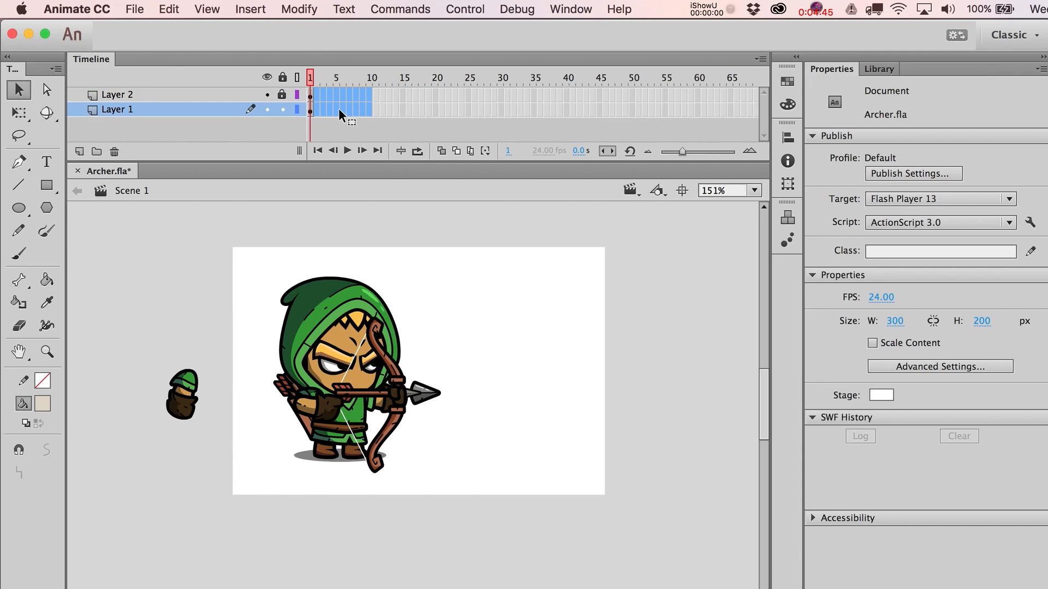
click(383, 120)
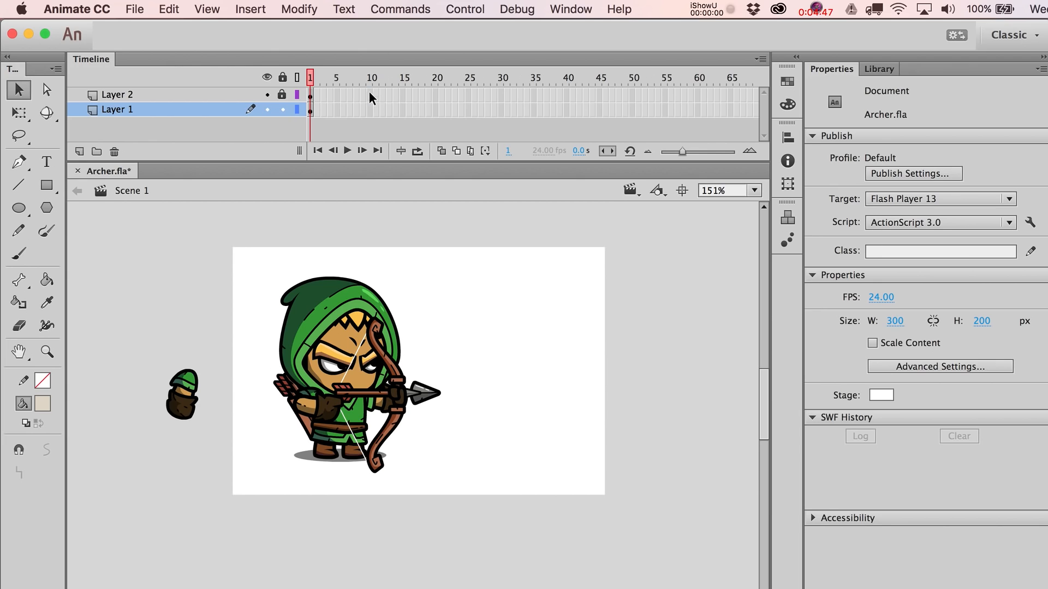
drag(370, 93, 393, 126)
click(396, 124)
key(F5)
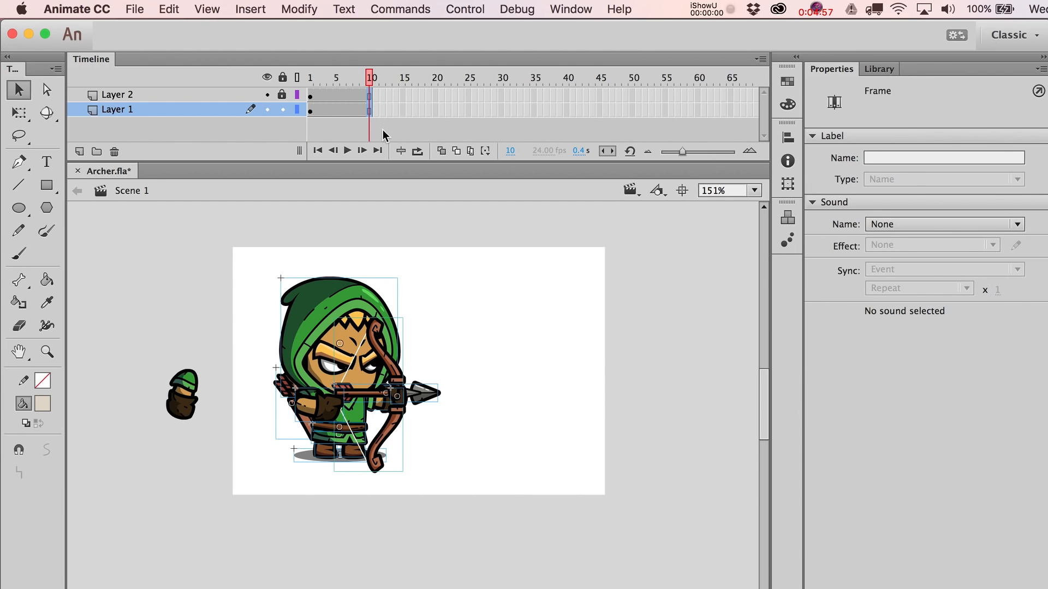
key(super+z)
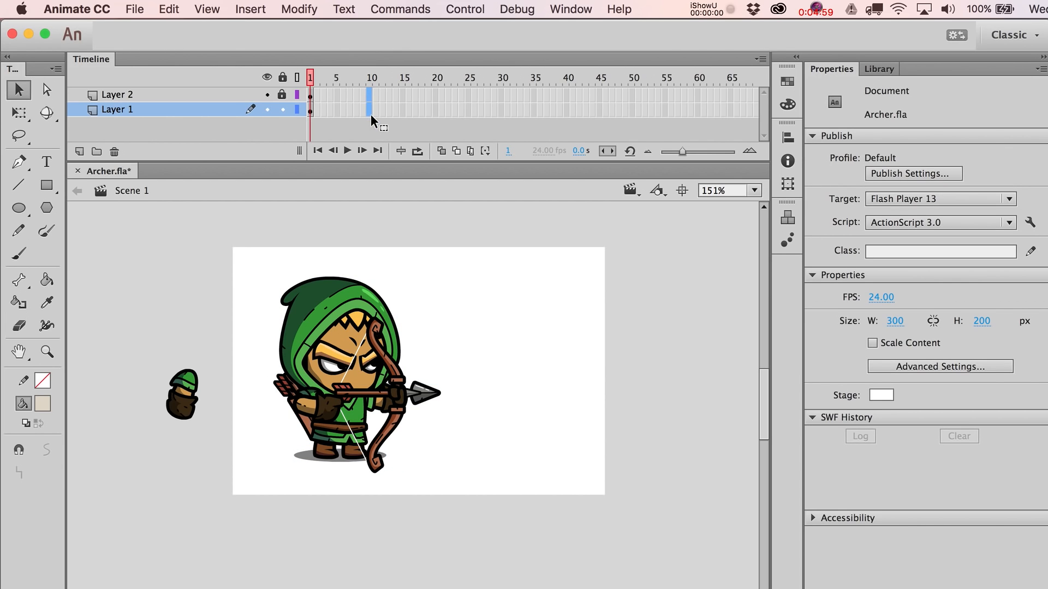
Step: Extend only Layer 1 to frame 10 and scrub the playhead between frame 1 and frame 10 to compare the layers
key(F6)
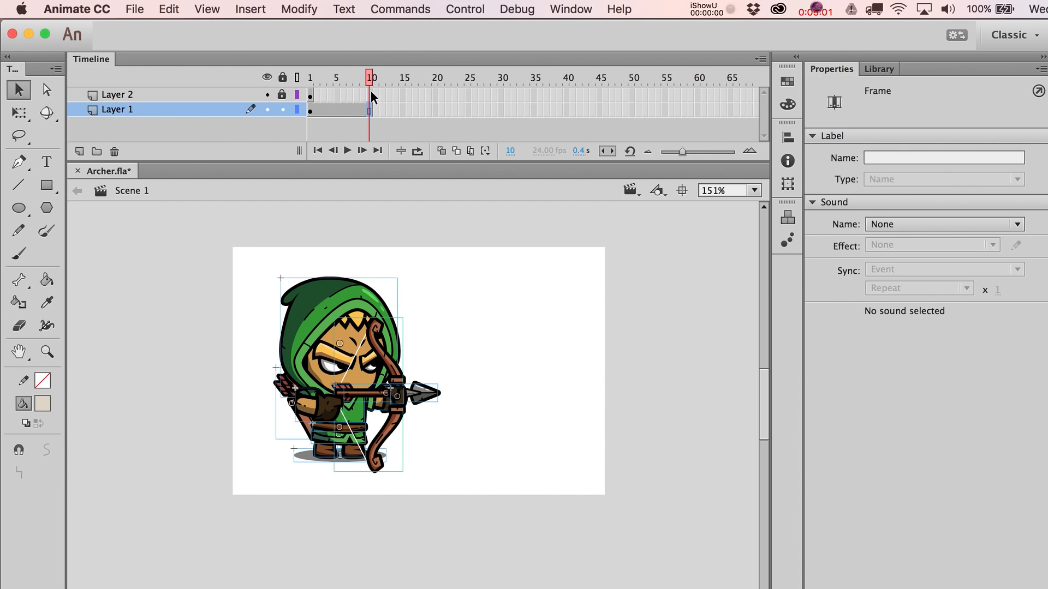
click(370, 86)
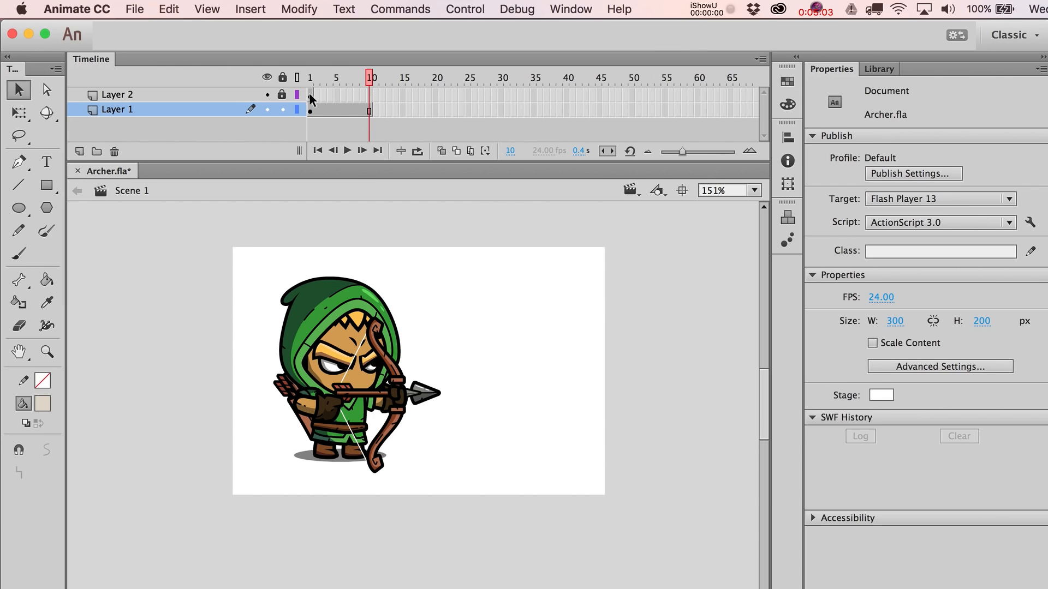
click(309, 78)
click(310, 96)
click(329, 81)
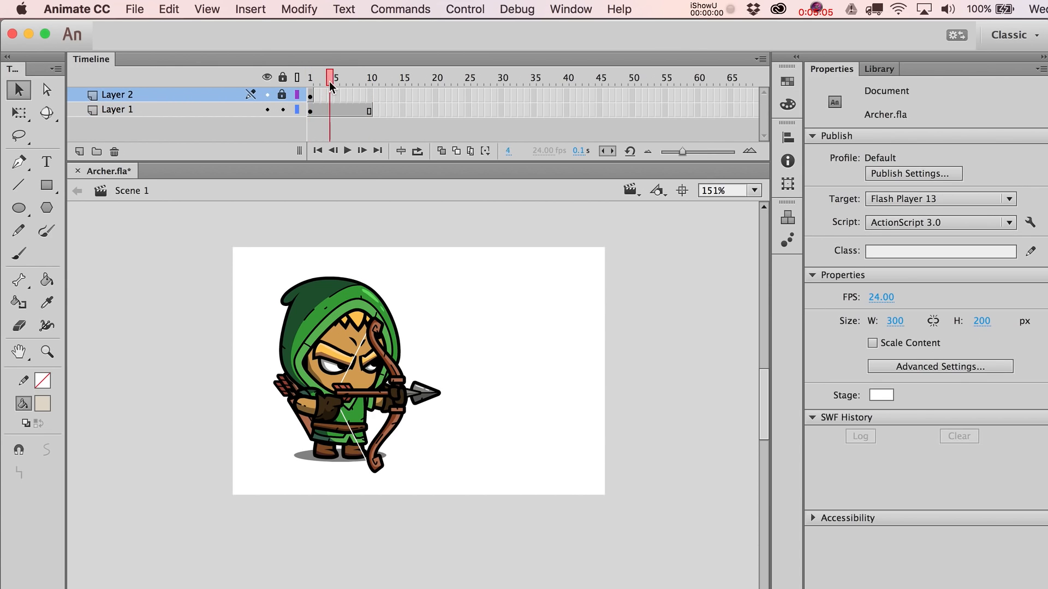
drag(329, 81, 379, 81)
Step: Try inserting frames across frames 10 to 15 on both layers
drag(369, 74, 404, 122)
key(F5)
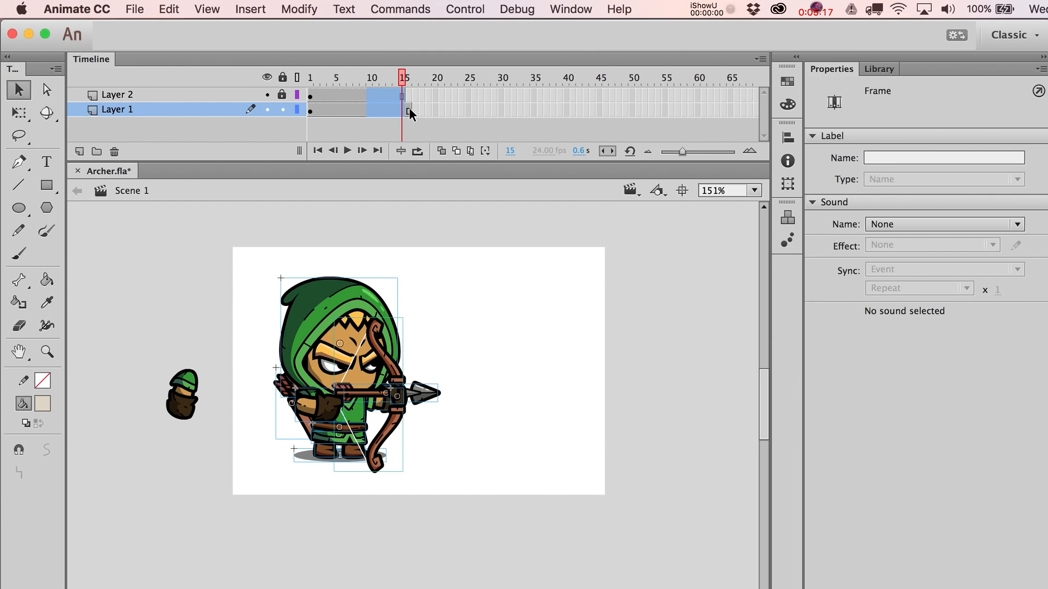
drag(412, 59, 207, 58)
Step: Insert frames at frame 9 on both layers and remove the extra frames beyond frame 9
drag(364, 97, 363, 127)
key(F5)
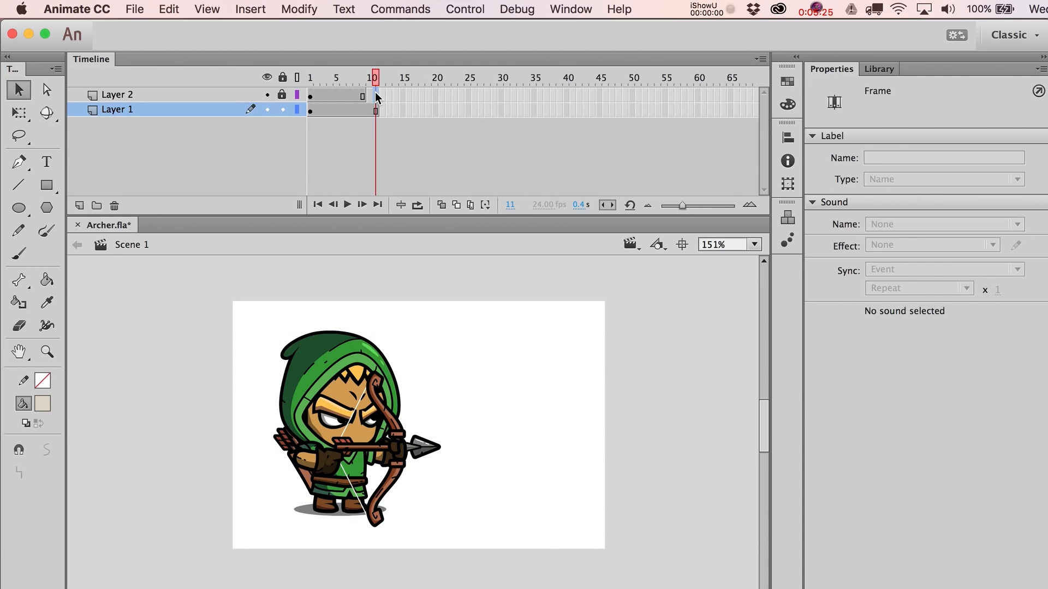
click(375, 91)
drag(375, 82, 395, 114)
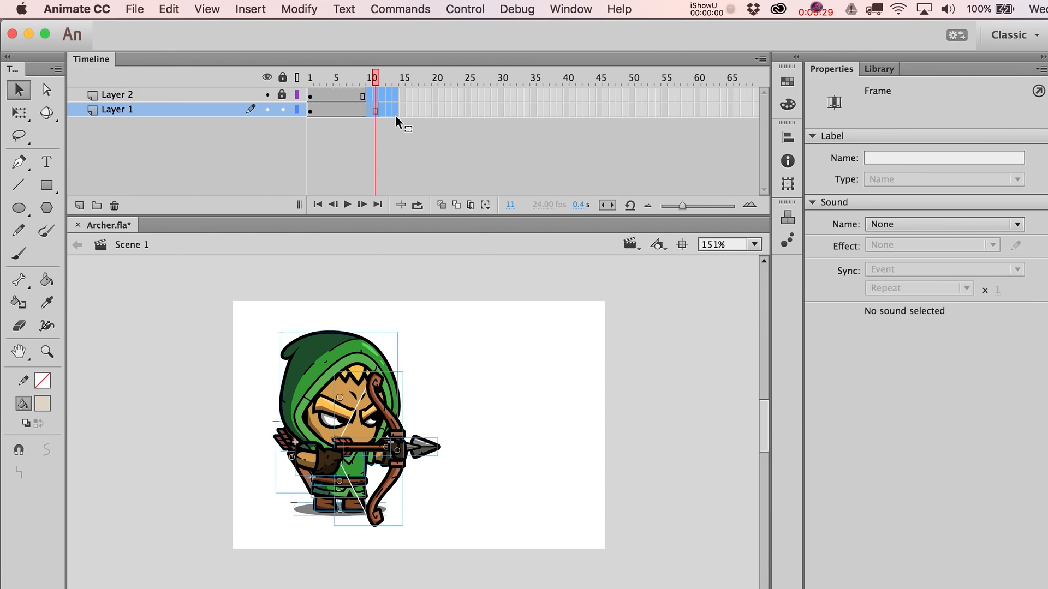
right_click(368, 105)
click(439, 206)
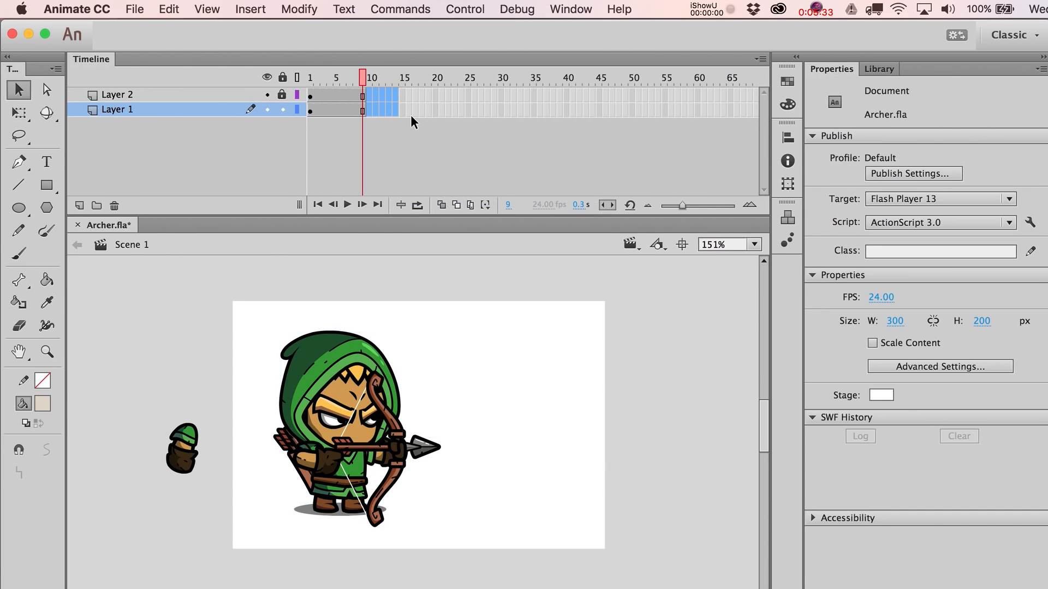
drag(371, 84, 402, 76)
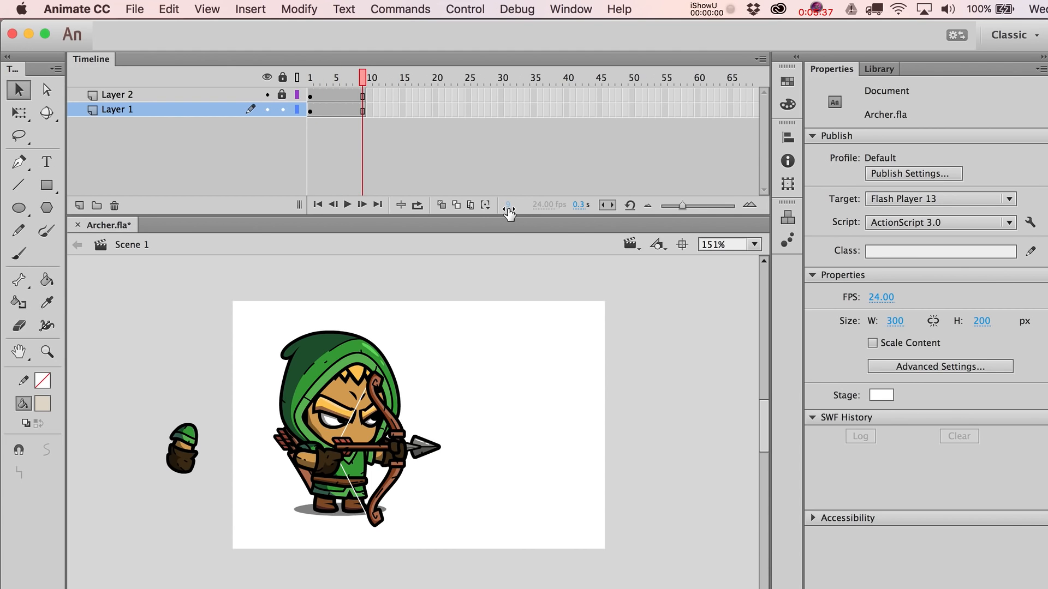
drag(369, 94, 369, 128)
click(350, 94)
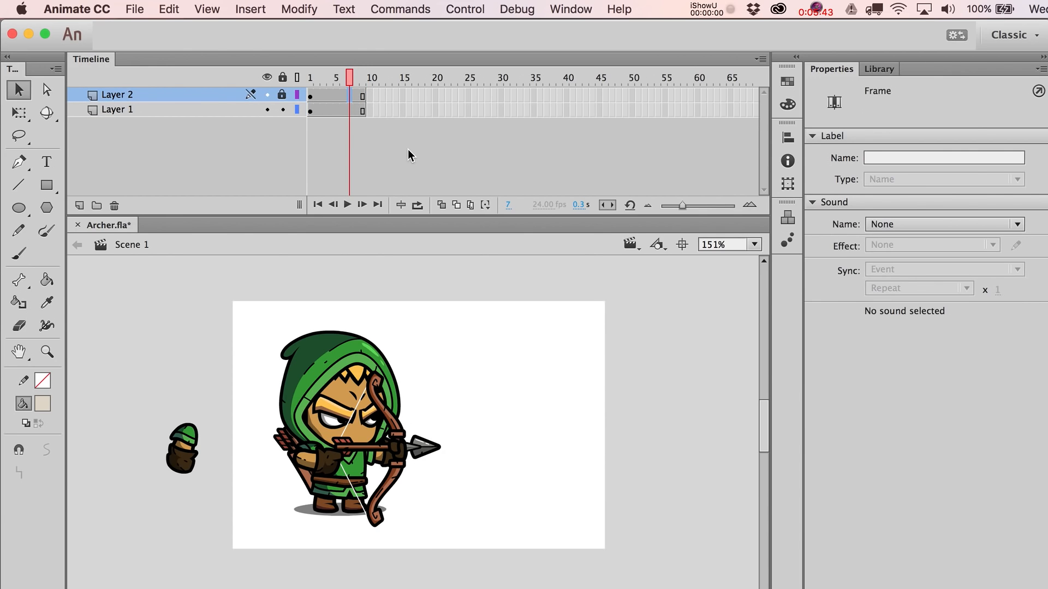
Step: Insert a keyframe at frame 2 of Layer 1
click(316, 111)
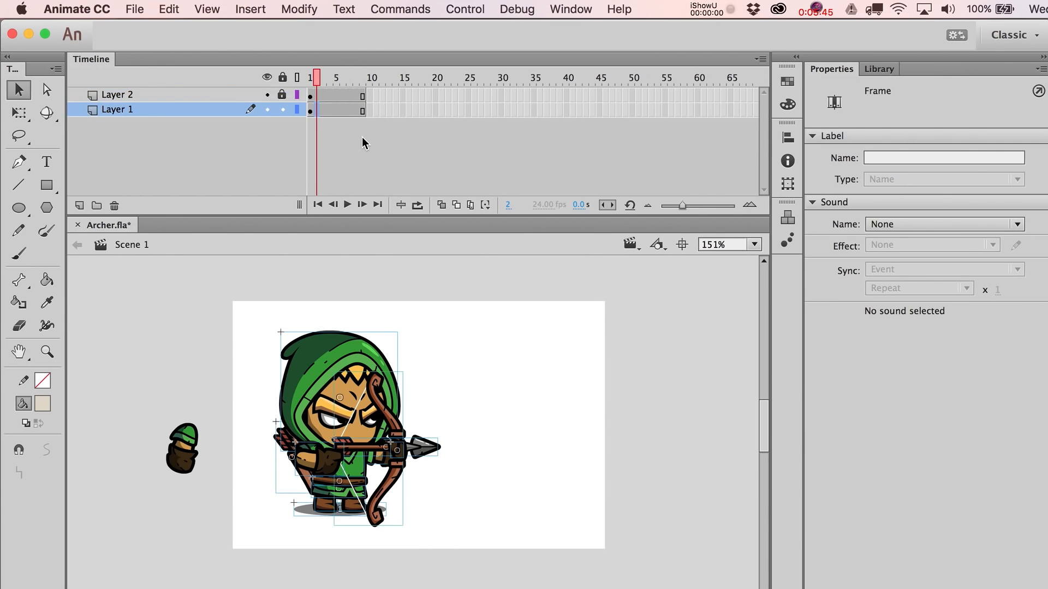
key(F6)
key(super+z)
right_click(319, 110)
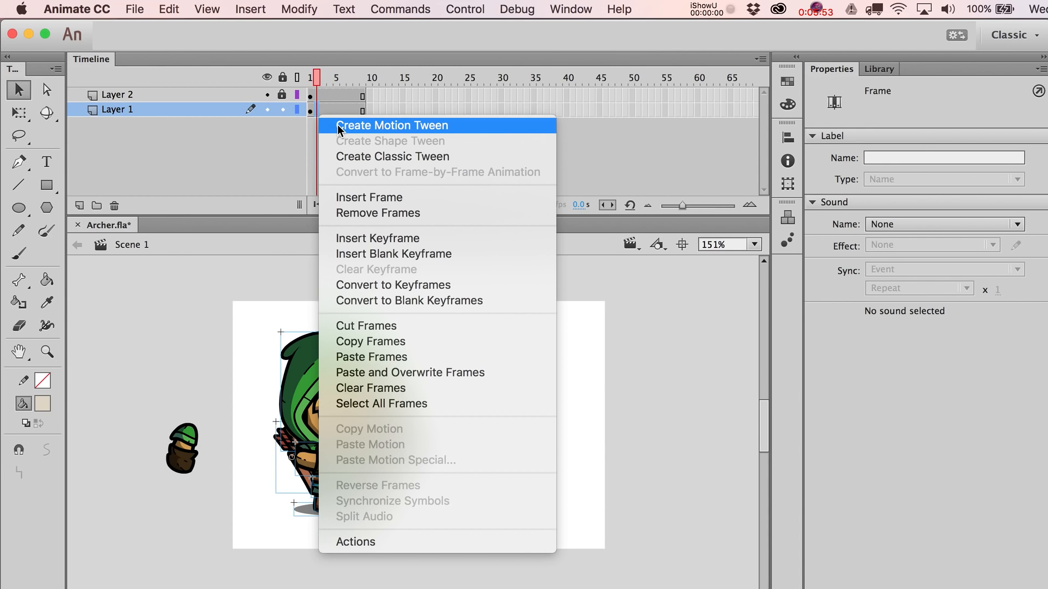
click(411, 238)
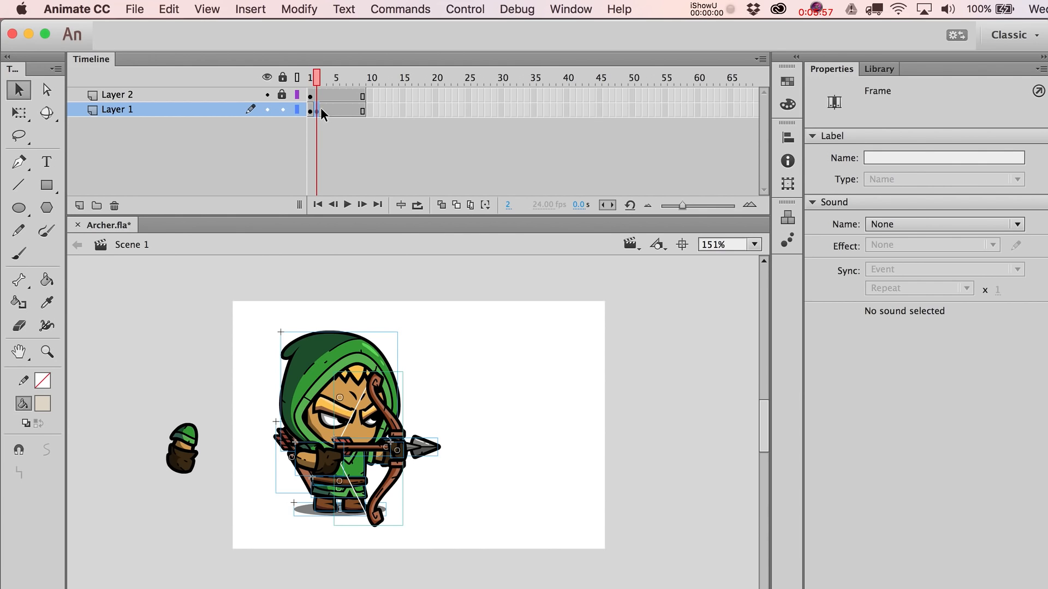
Step: Move Layer 1's keyframe from frame 2 to frame 7 and clear it there
drag(318, 110, 352, 108)
right_click(351, 109)
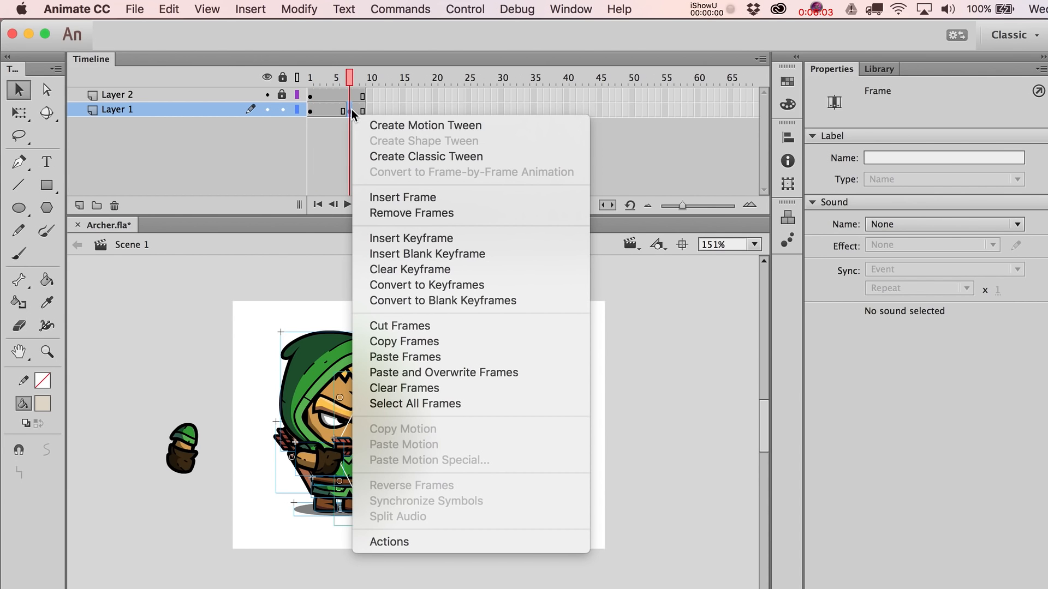
click(416, 270)
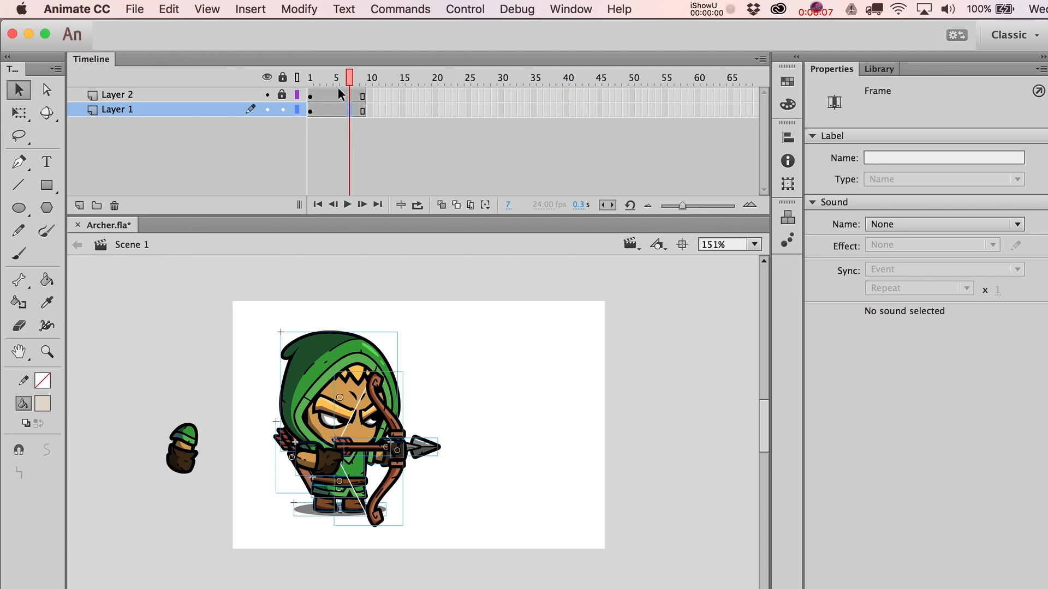
Step: Try removing the frame at frame 7 of Layer 1, and check the stage at frame 9
drag(359, 80, 346, 87)
click(349, 112)
right_click(349, 111)
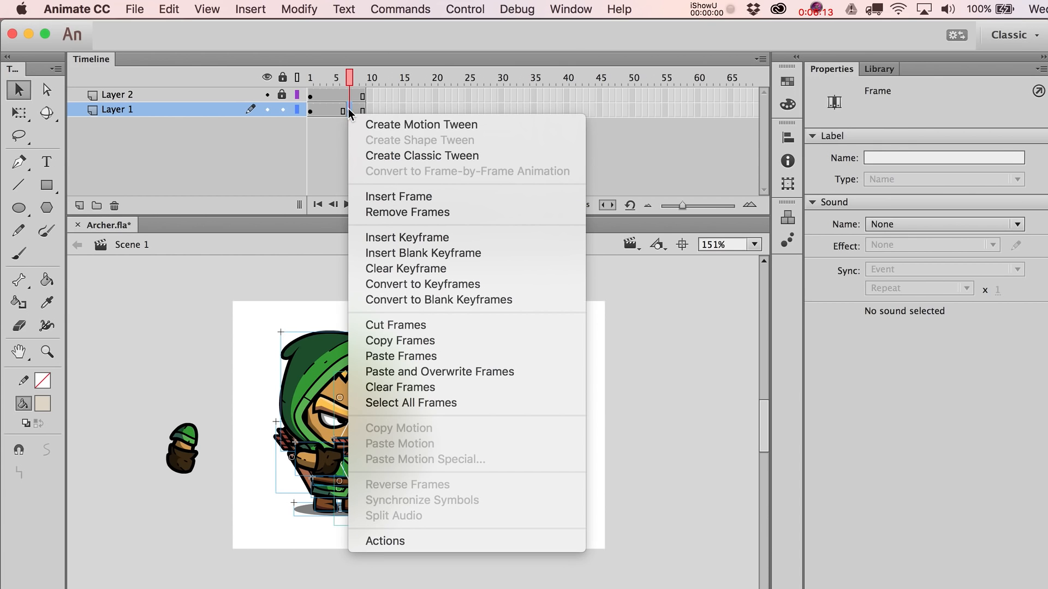
click(383, 214)
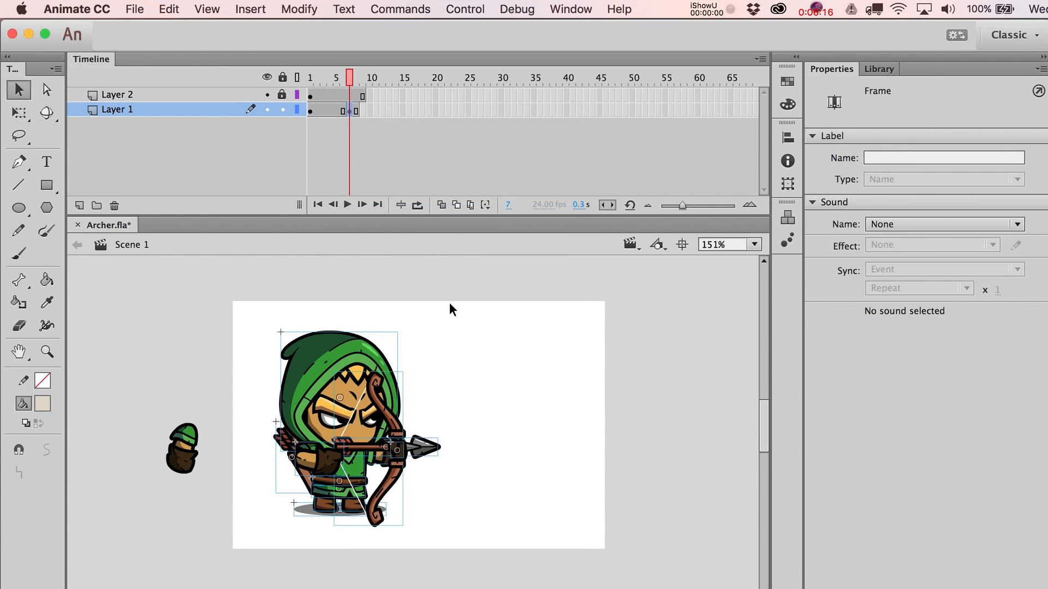
click(362, 111)
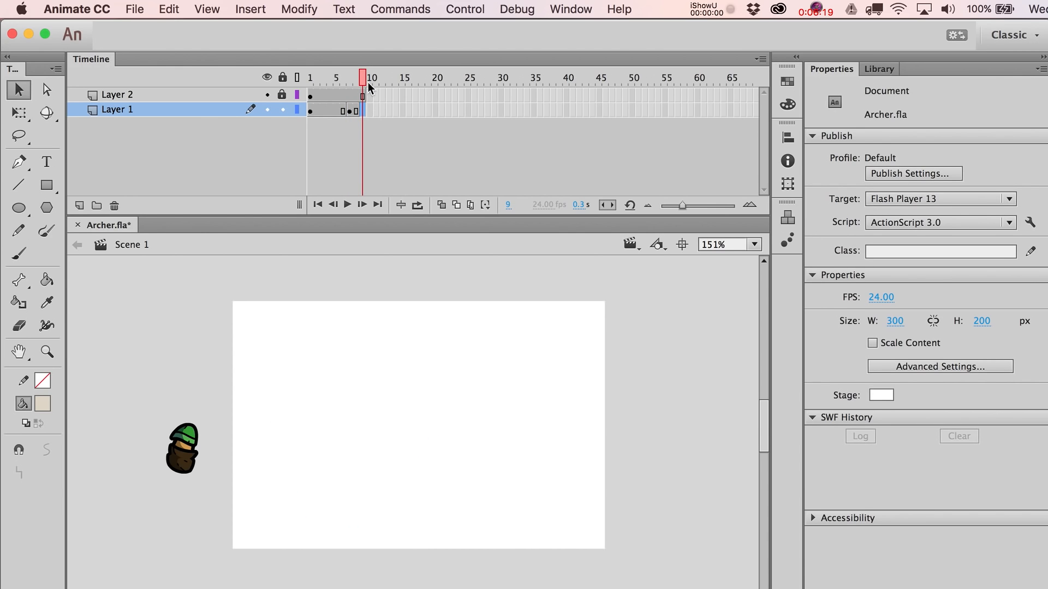
key(comma)
key(comma)
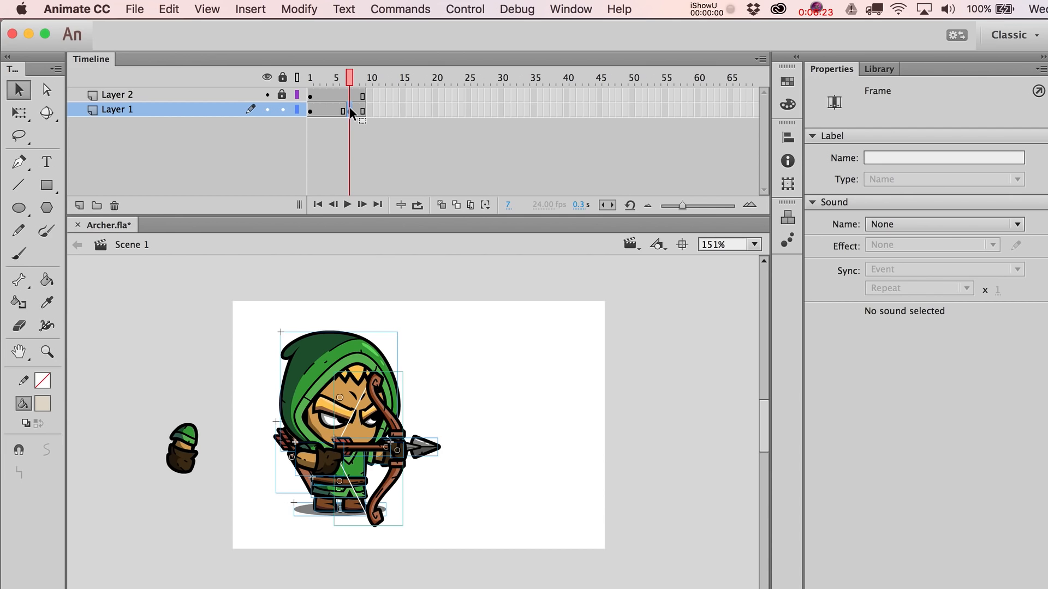
Step: Clear the keyframe at frame 7 of Layer 1 and insert a blank keyframe in its place
right_click(350, 110)
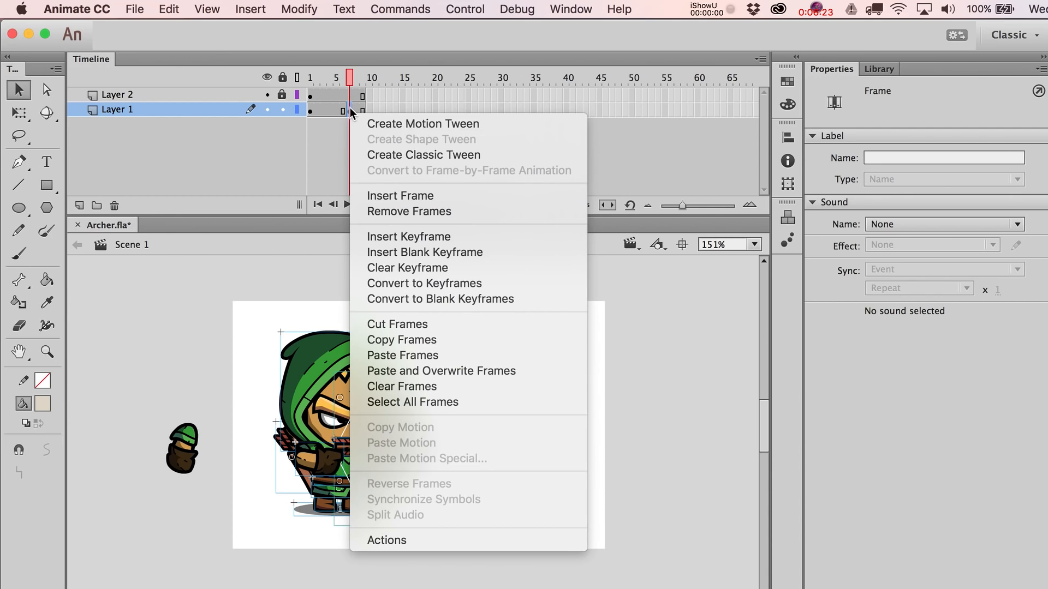
click(390, 268)
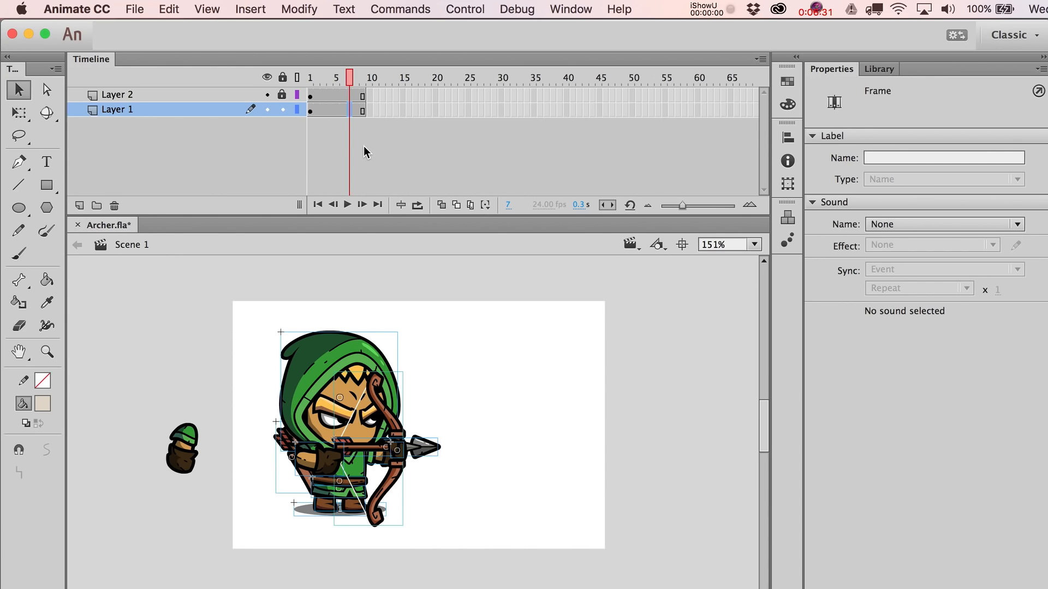
key(F7)
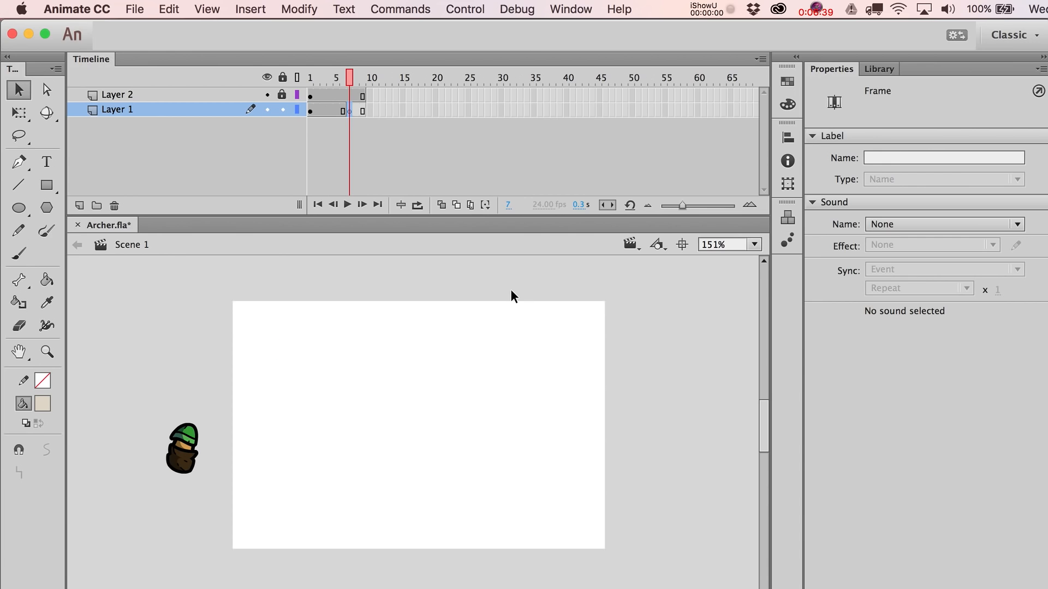
Step: Step back and forth between frames 1 and 7 to compare the archer frames with the blank keyframe on Layer 1
key(comma)
key(comma)
key(comma)
key(comma)
key(comma)
key(comma)
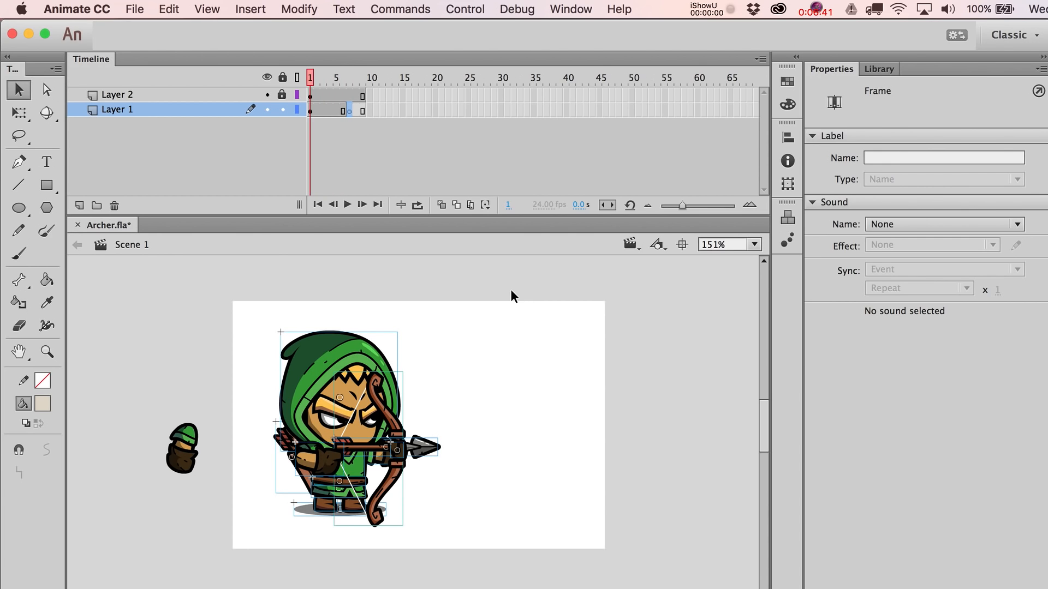
key(period)
key(period)
key(period)
key(period)
key(period)
key(period)
key(comma)
key(comma)
key(comma)
key(comma)
key(period)
key(period)
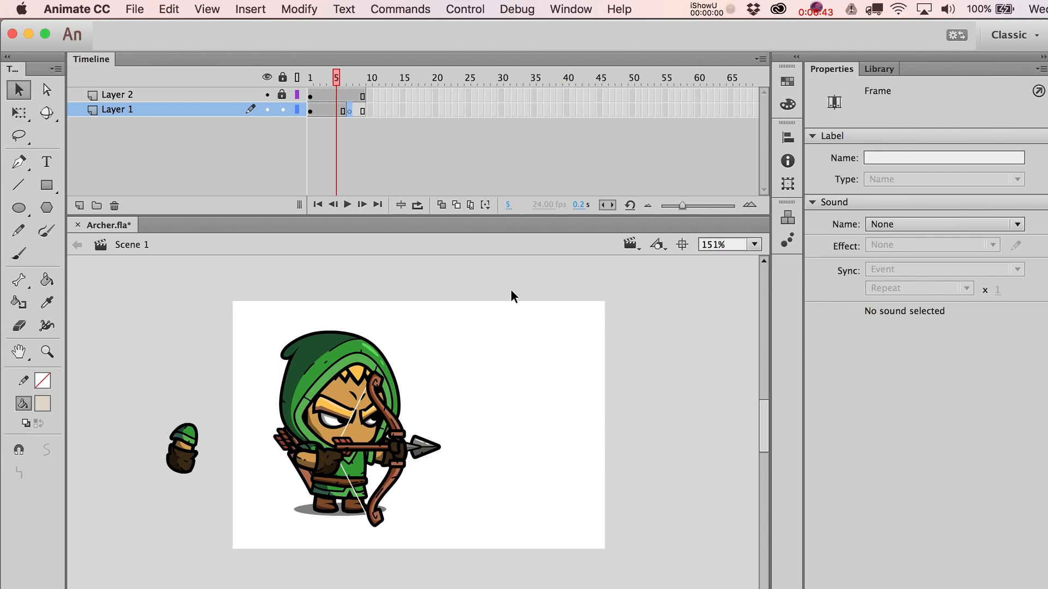
key(period)
key(comma)
key(comma)
key(comma)
Step: Compare the stage at 100% magnification, fitted to the window, and zoomed to show all content
scroll(496, 369, up, 10)
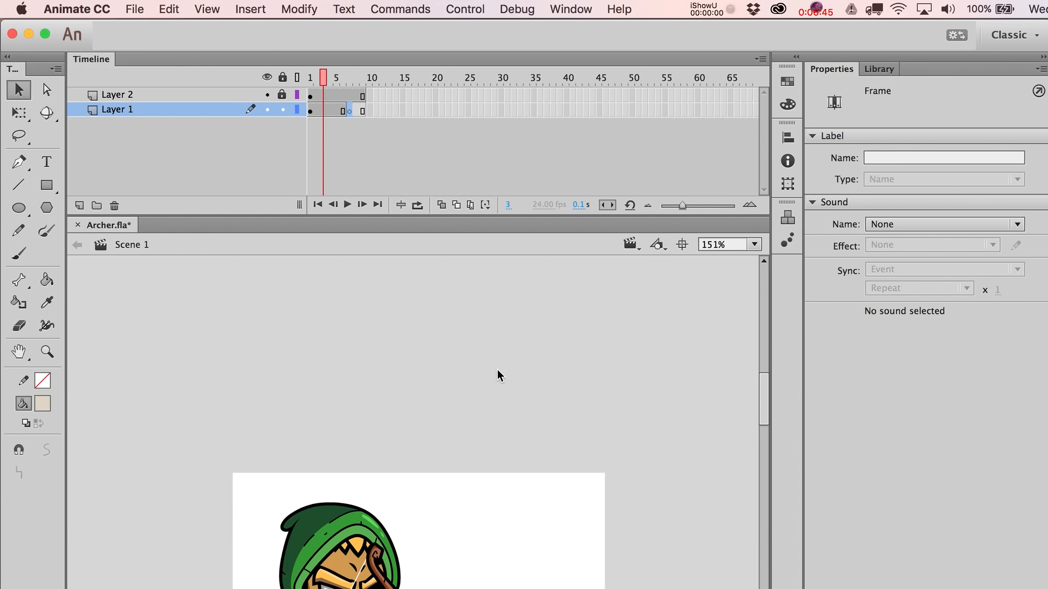
scroll(494, 360, down, 3)
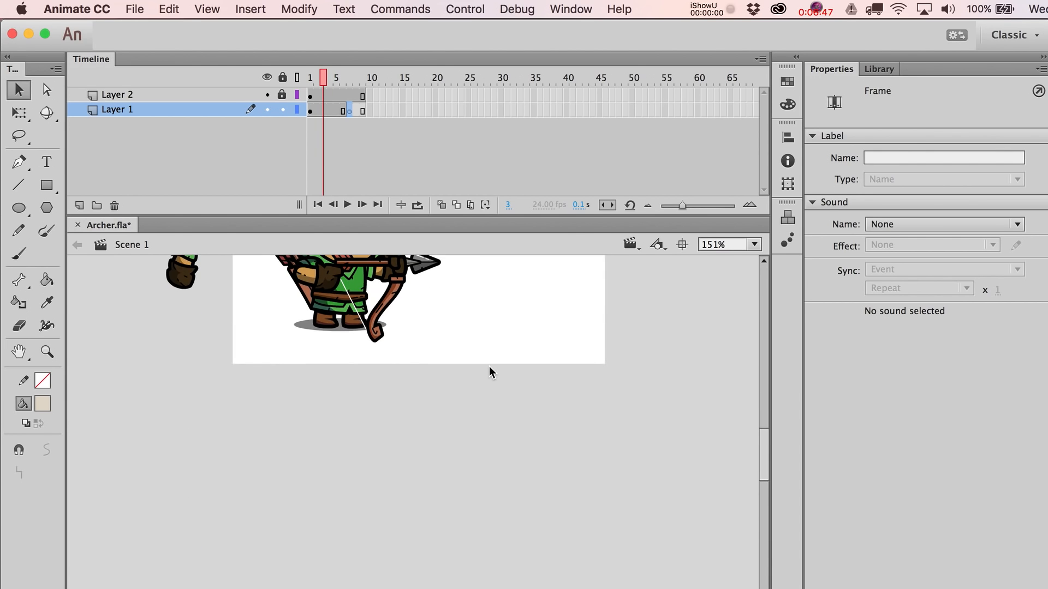
click(490, 339)
drag(762, 467, 762, 431)
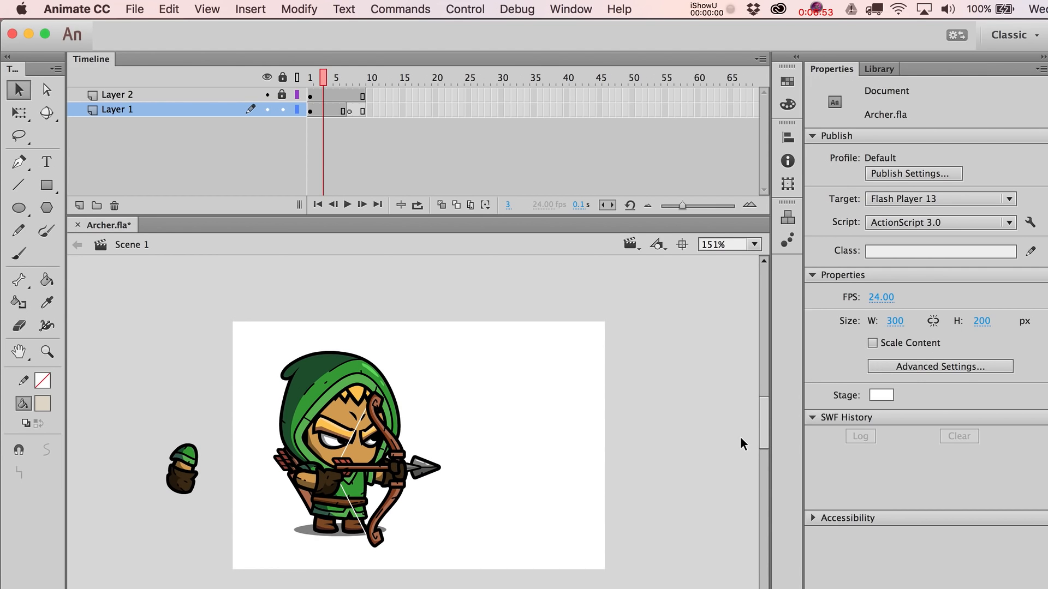
key(super+1)
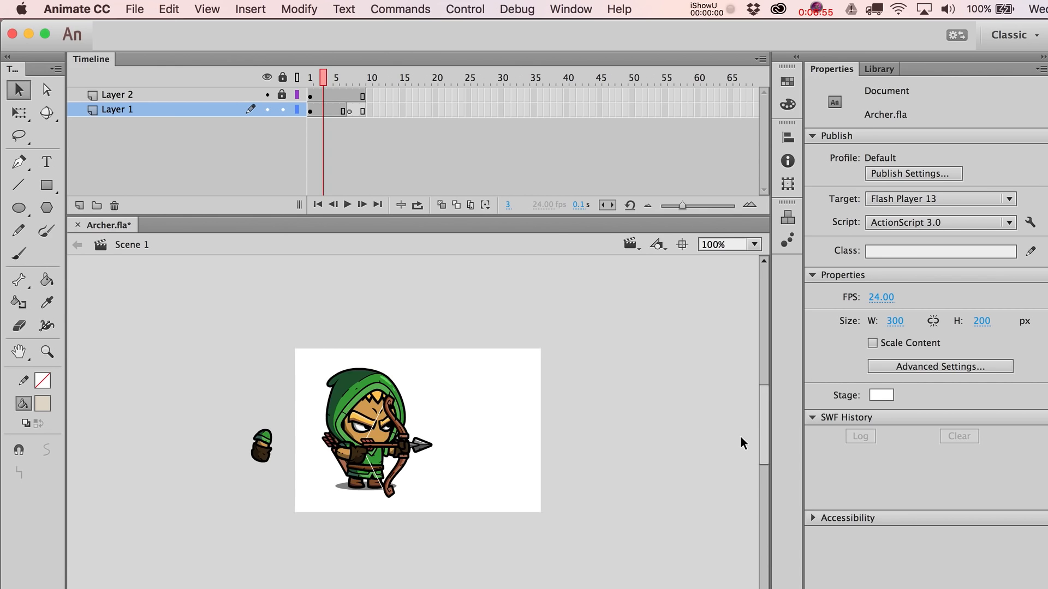
key(super+2)
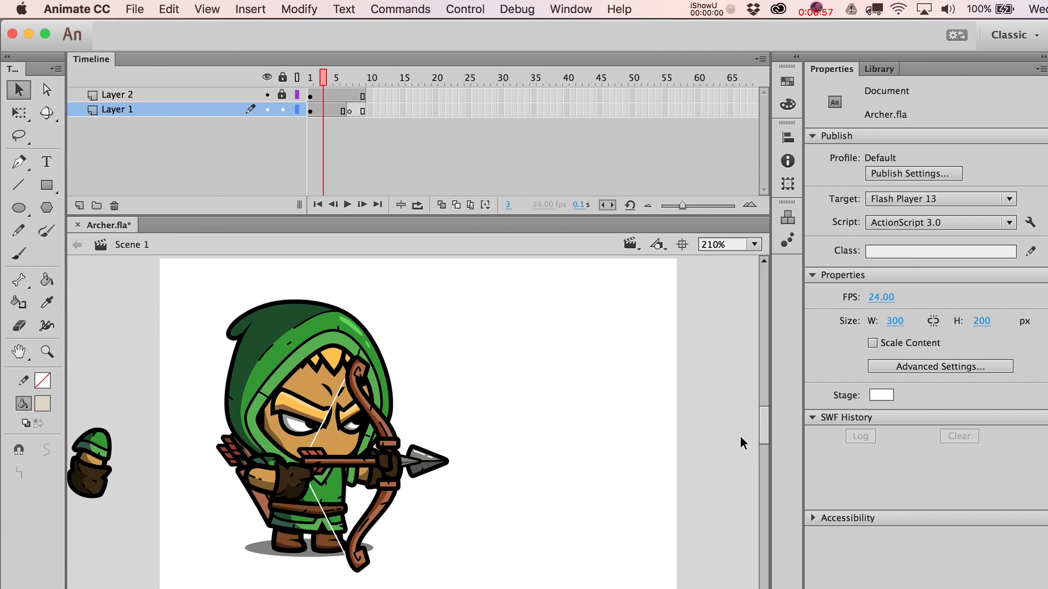
key(super+1)
key(super+2)
key(super+3)
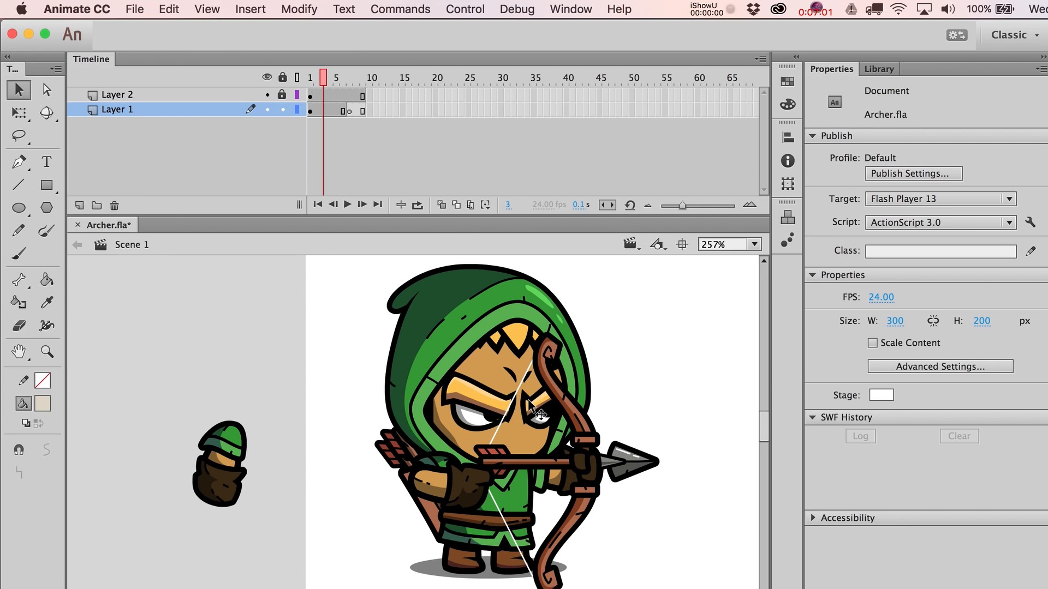
key(super+2)
key(super+1)
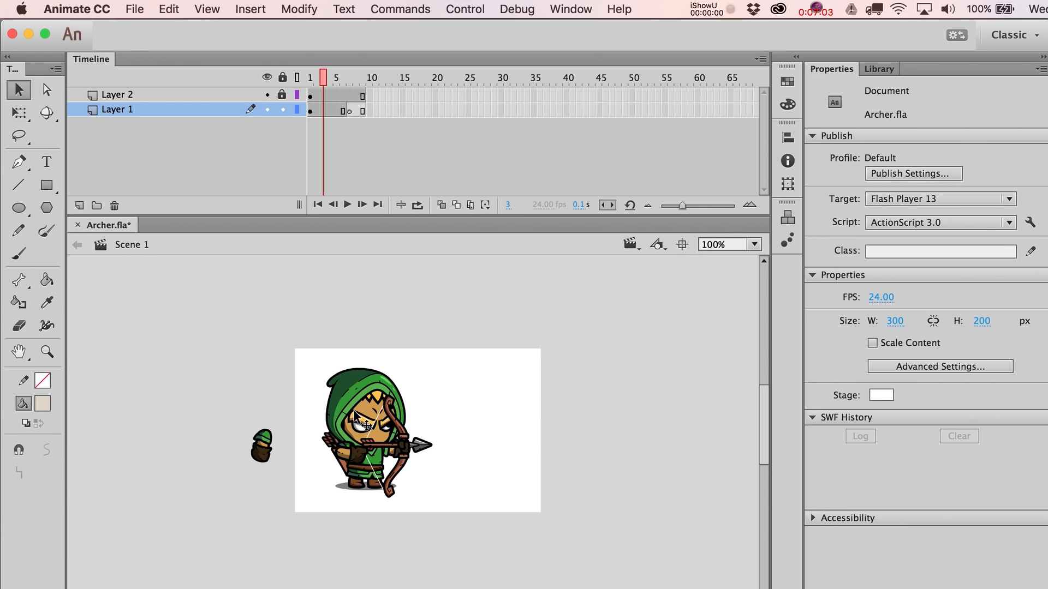
key(super+2)
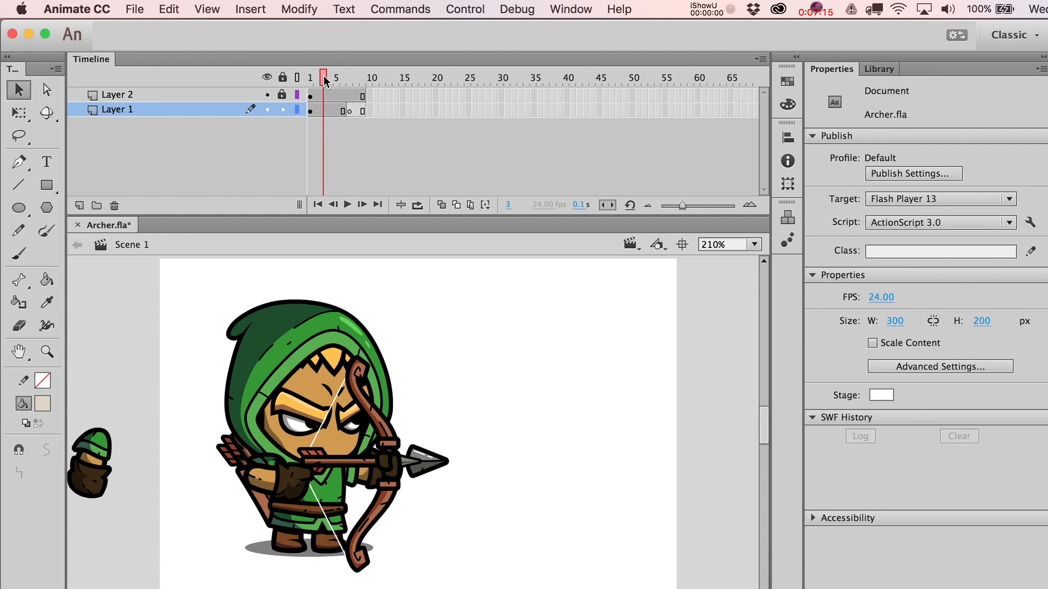
Step: Step through the first frames of the timeline one at a time and examine how the archer's pose holds
key(period)
key(comma)
key(comma)
key(period)
key(period)
key(period)
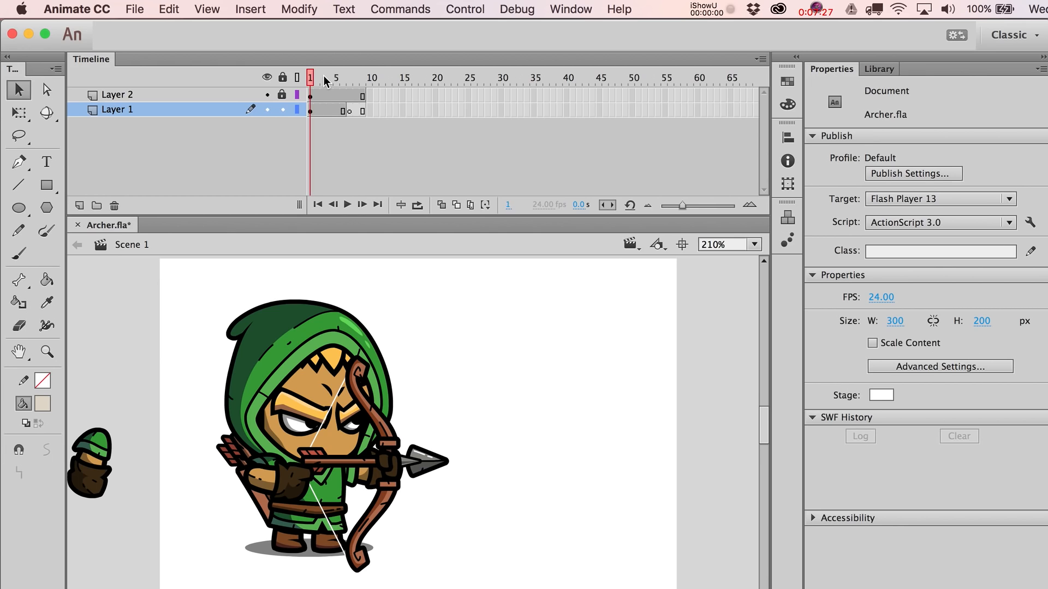
key(period)
key(period)
key(comma)
key(comma)
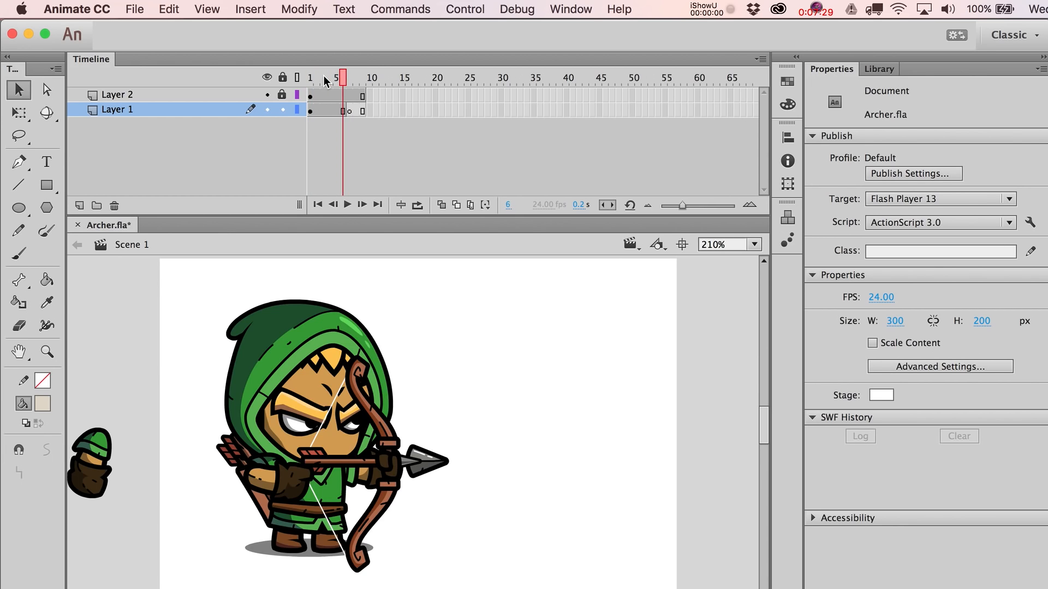
key(period)
key(period)
key(comma)
Step: Remove all frames from frame 2 onward on both Layer 1 and Layer 2
drag(372, 87, 318, 117)
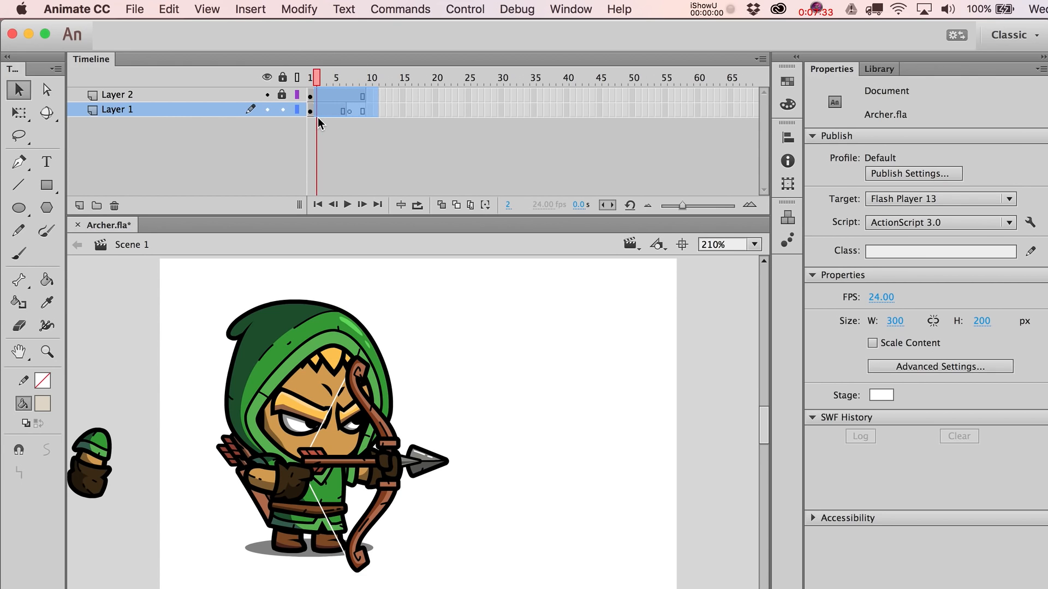
click(332, 104)
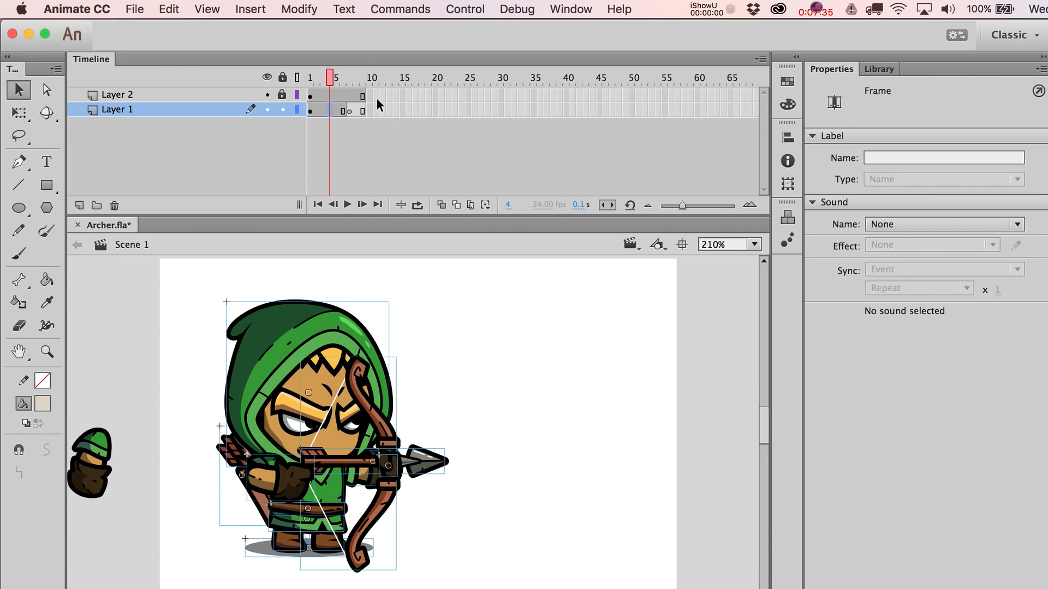
drag(375, 97, 317, 108)
right_click(318, 108)
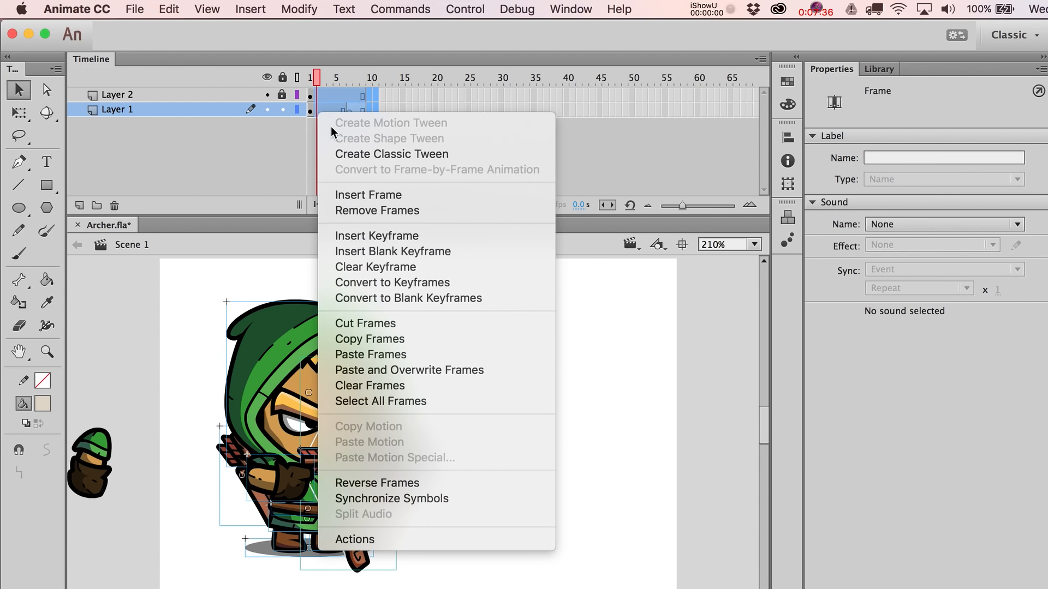
click(369, 203)
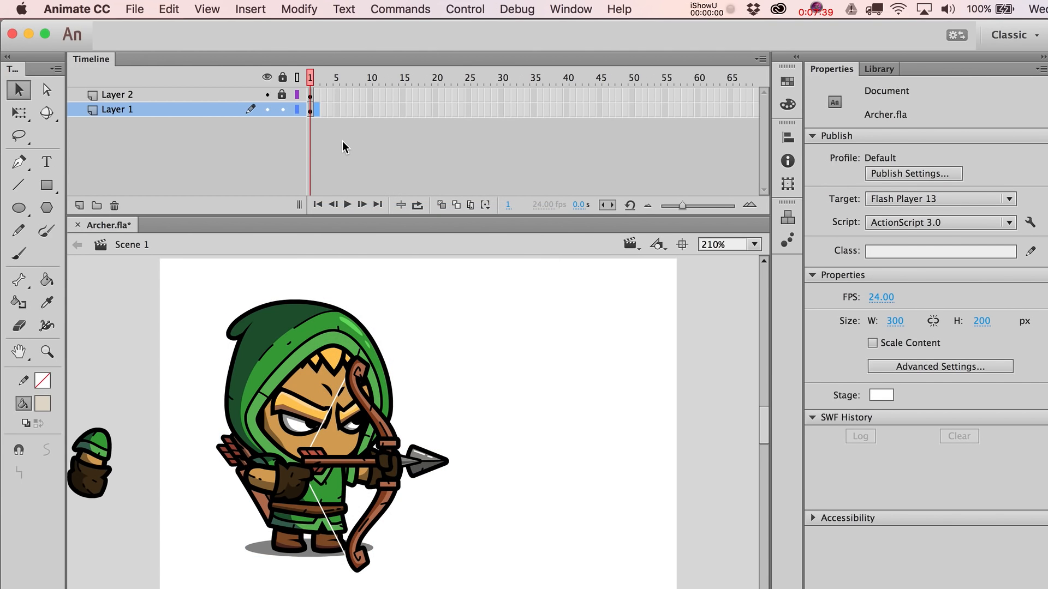
Step: Insert a keyframe at frame 2 of Layer 1 and shrink the timeline area to give the stage more room
key(F6)
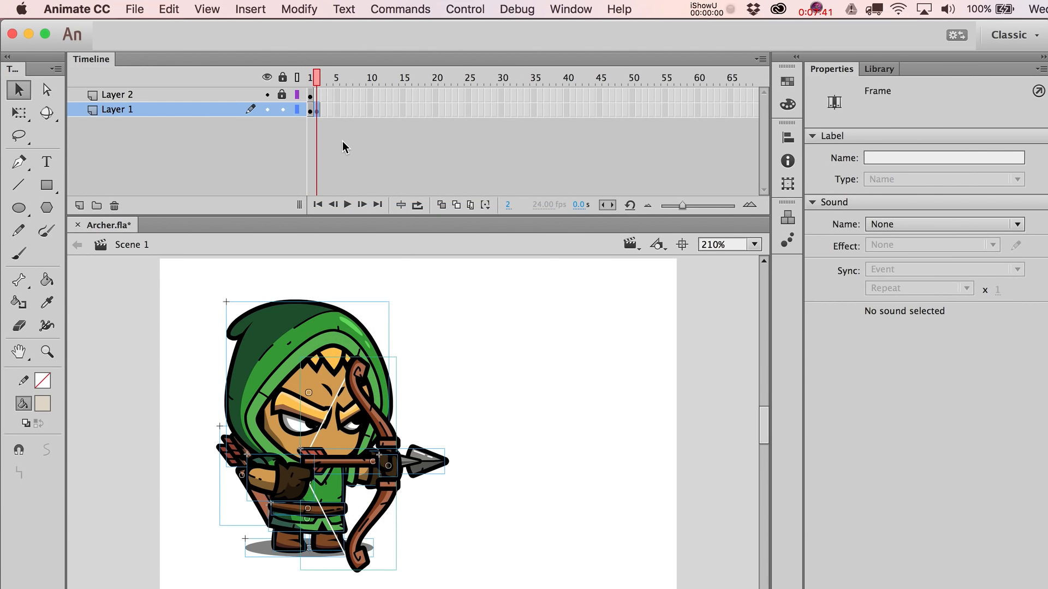
scroll(388, 388, down, 3)
scroll(388, 388, left, 2)
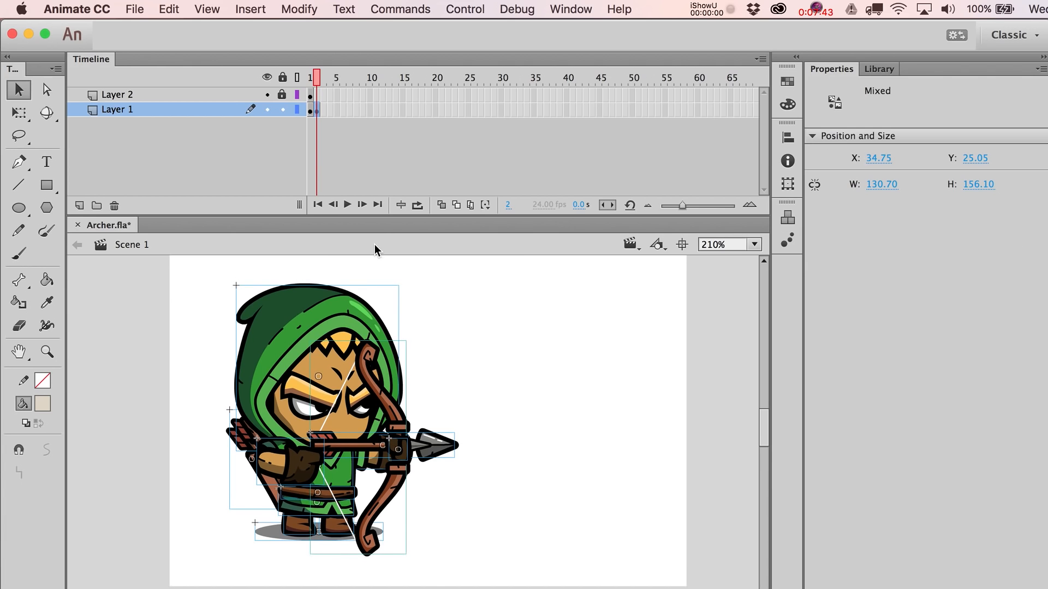
drag(371, 218, 369, 172)
drag(428, 300, 428, 320)
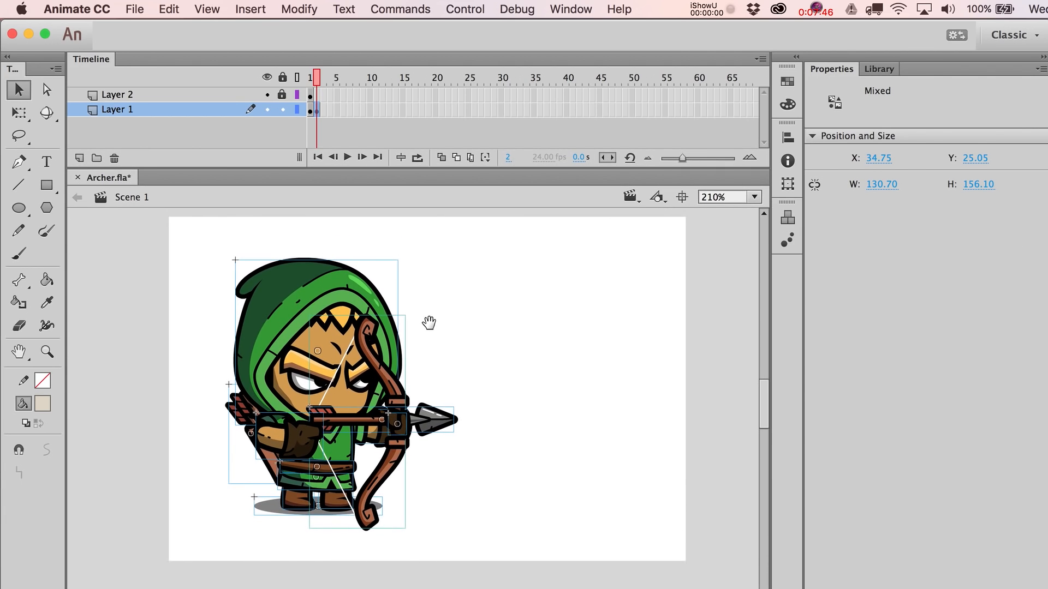
Step: Move the archer_arm1 instance 5 px to the left in frame 2
click(493, 365)
click(327, 451)
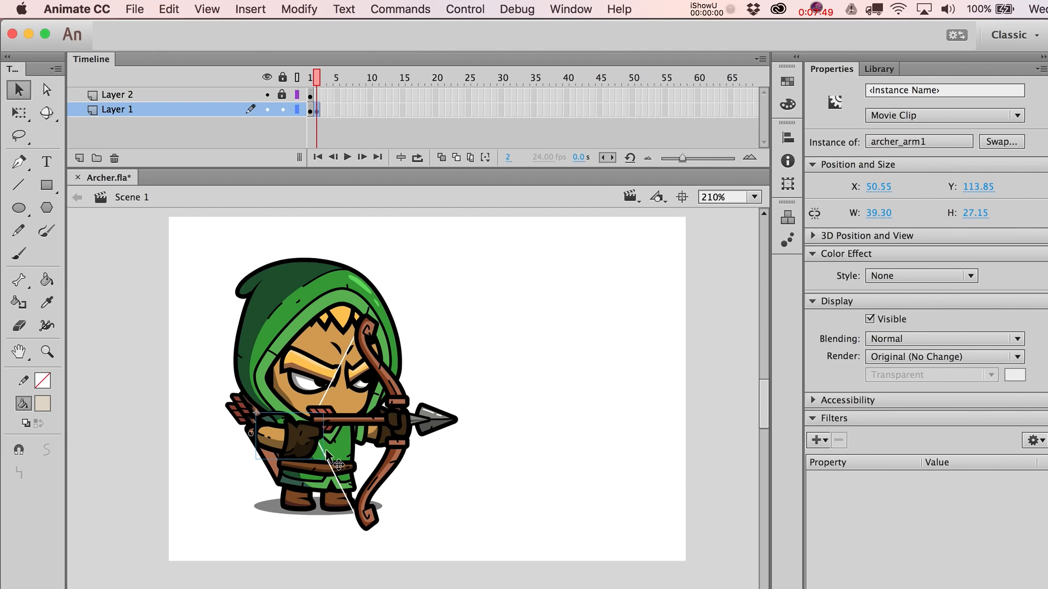
key(Left)
key(Left)
key(Left)
key(Left)
key(Left)
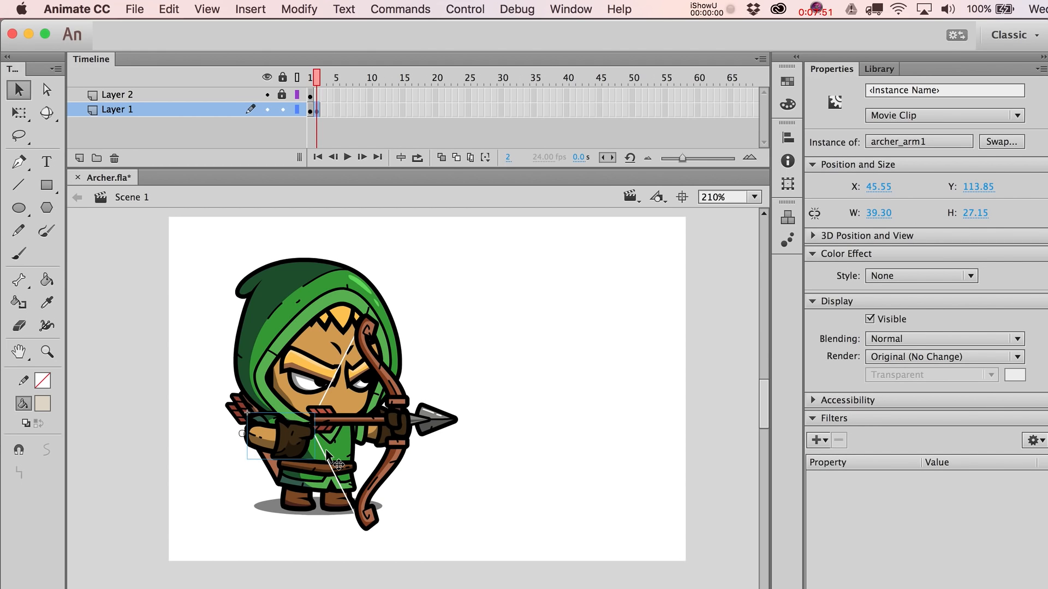
Step: Move the archer_arrow instance 5 px to the left in frame 2
click(328, 425)
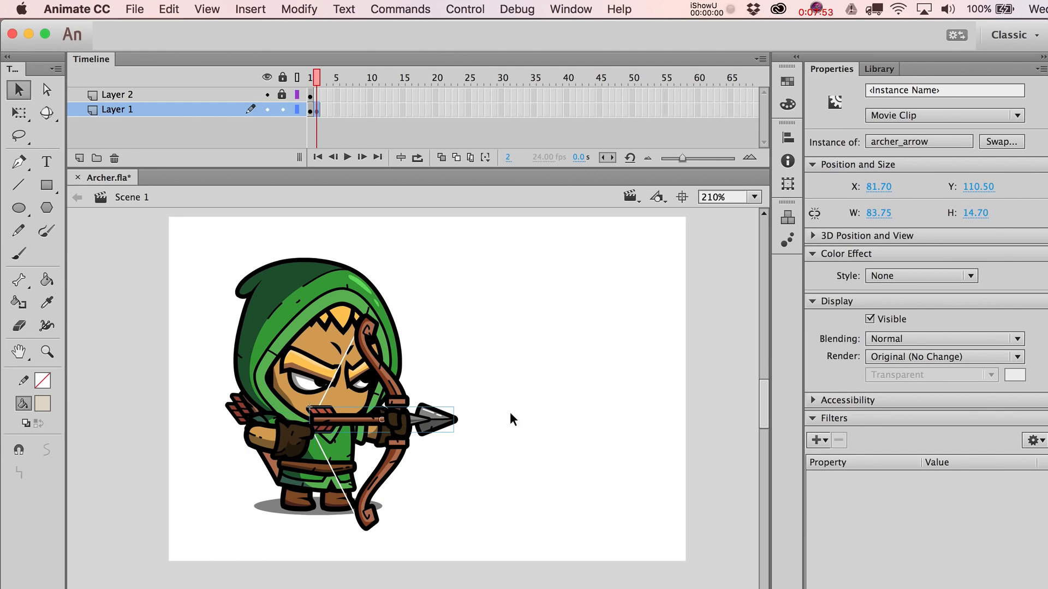
key(Left)
key(Left)
key(Left)
key(Left)
key(Left)
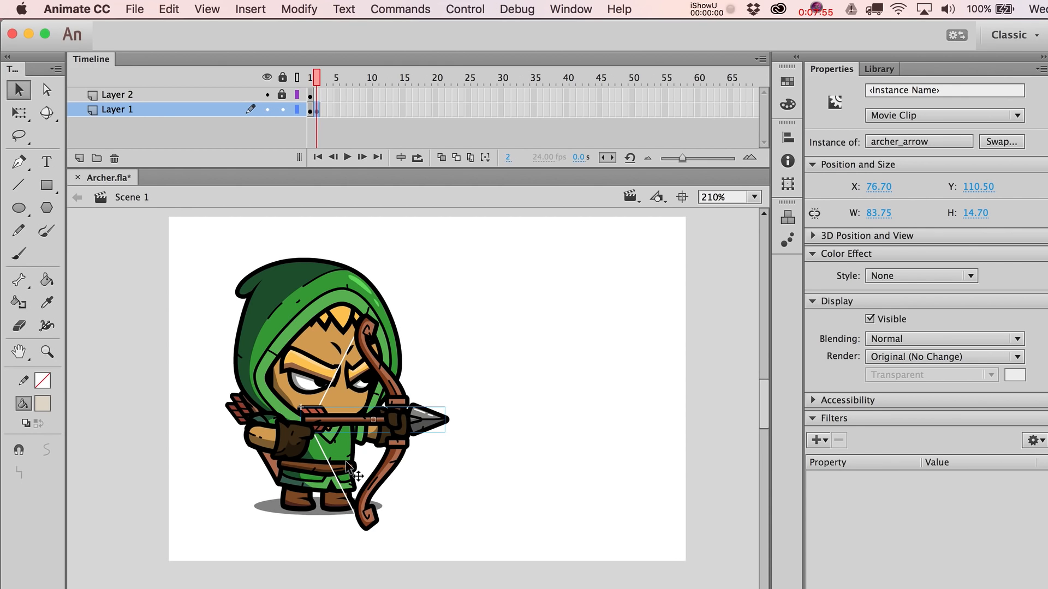
Step: Try moving the whole bow group away from the archer on either side, undoing each move
click(343, 484)
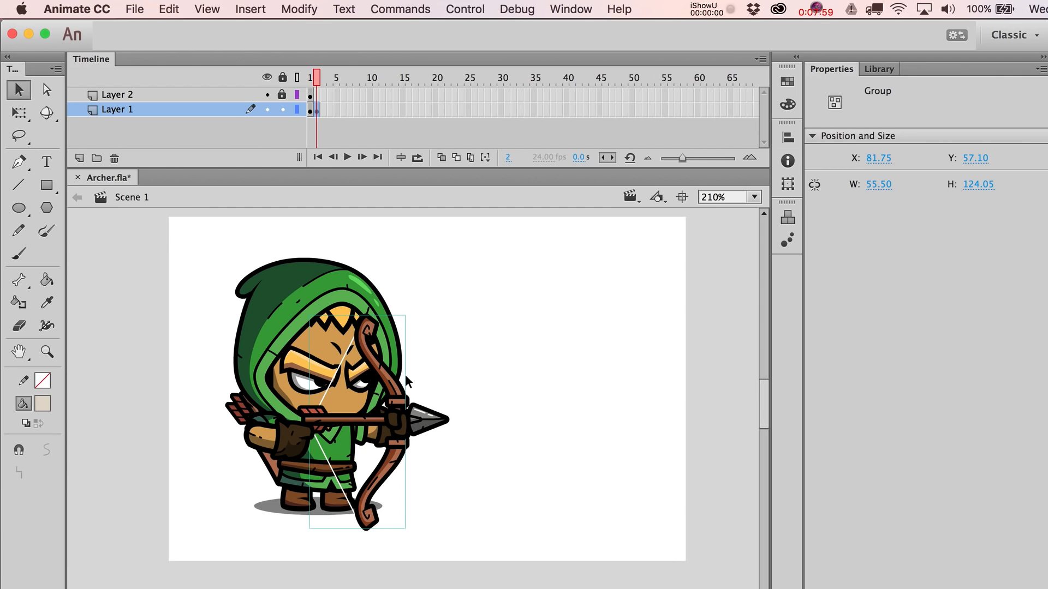
drag(338, 468, 224, 472)
key(cmd+z)
drag(402, 462, 534, 465)
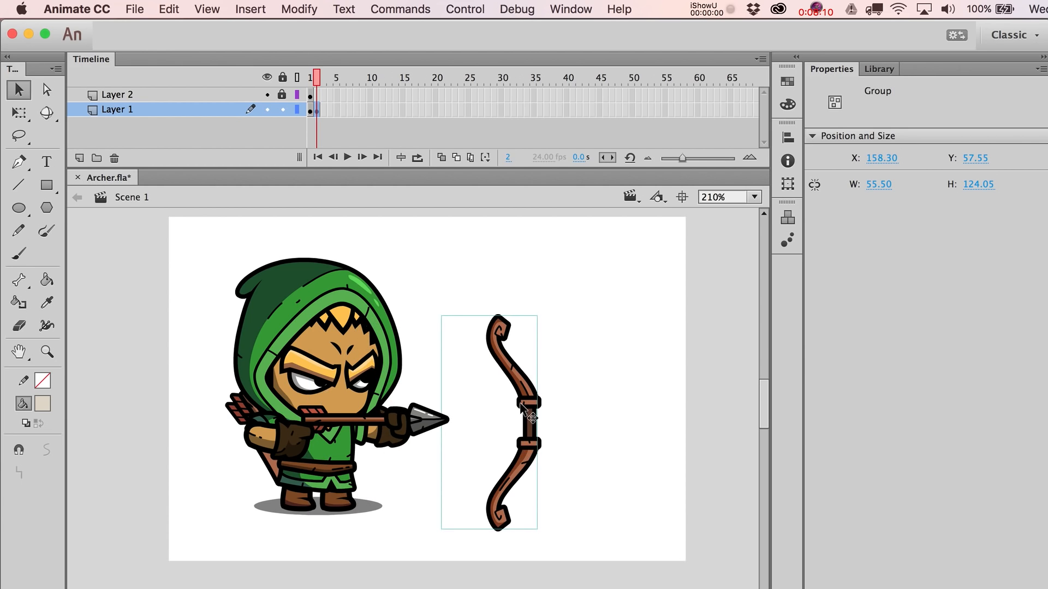
key(super+z)
Step: Set the stage background colour to medium grey
click(599, 390)
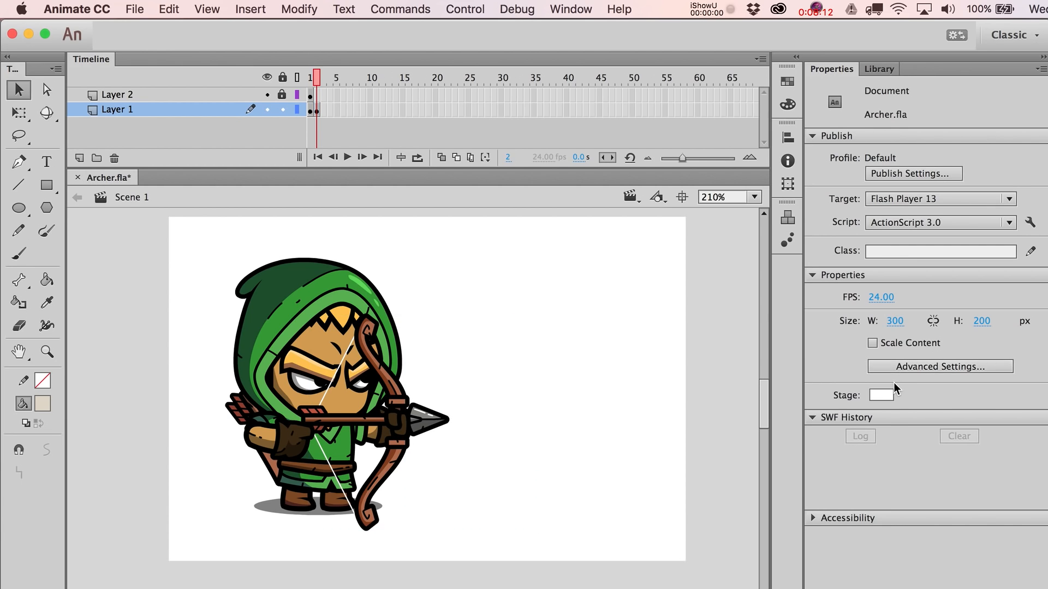
click(881, 395)
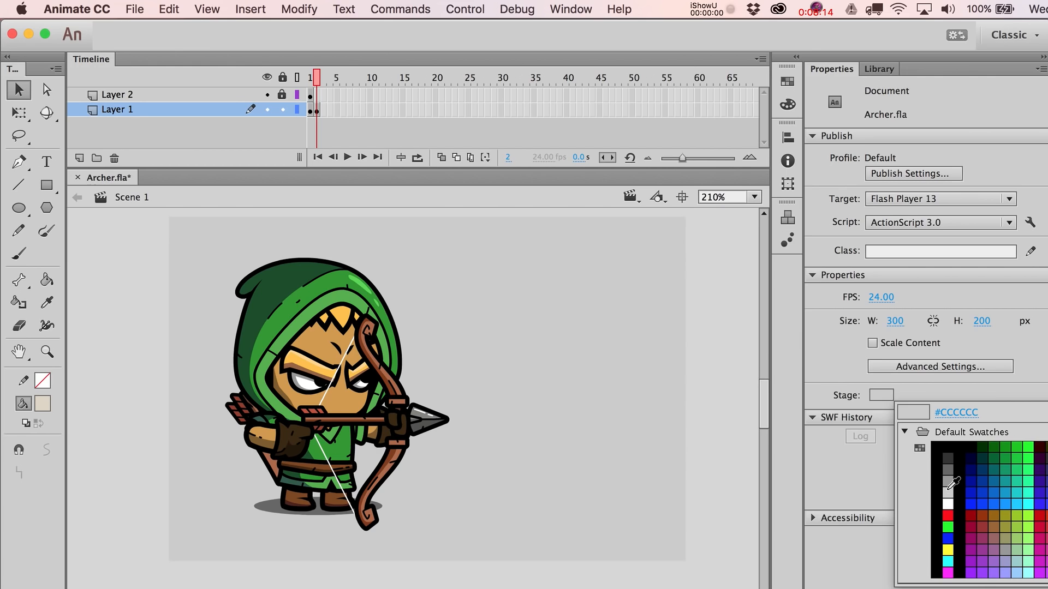
click(948, 481)
Step: Break the bow group apart into its separate limb, grip and string pieces
click(381, 454)
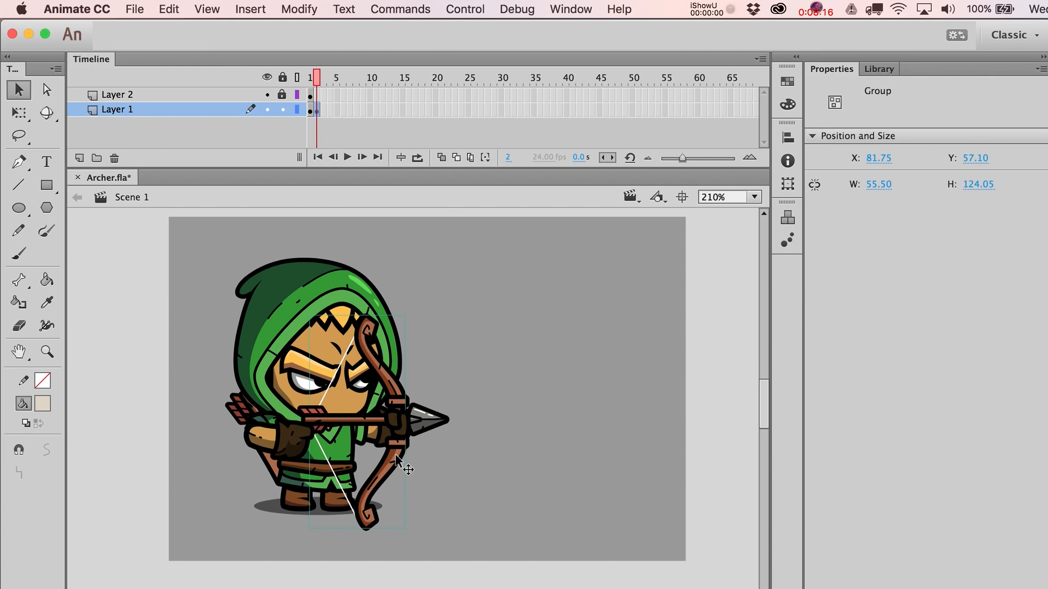
click(300, 10)
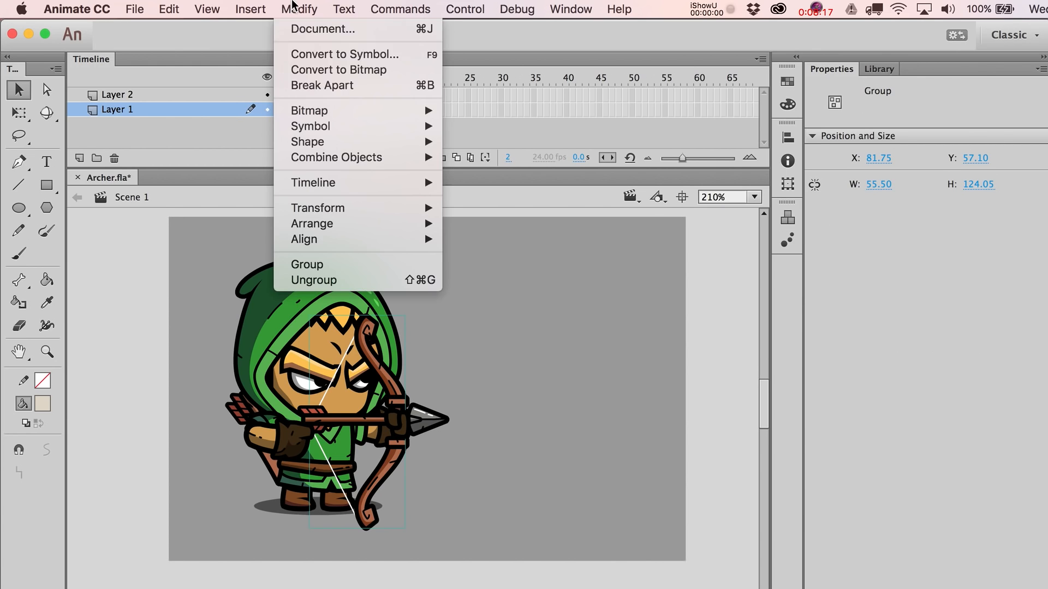
click(314, 84)
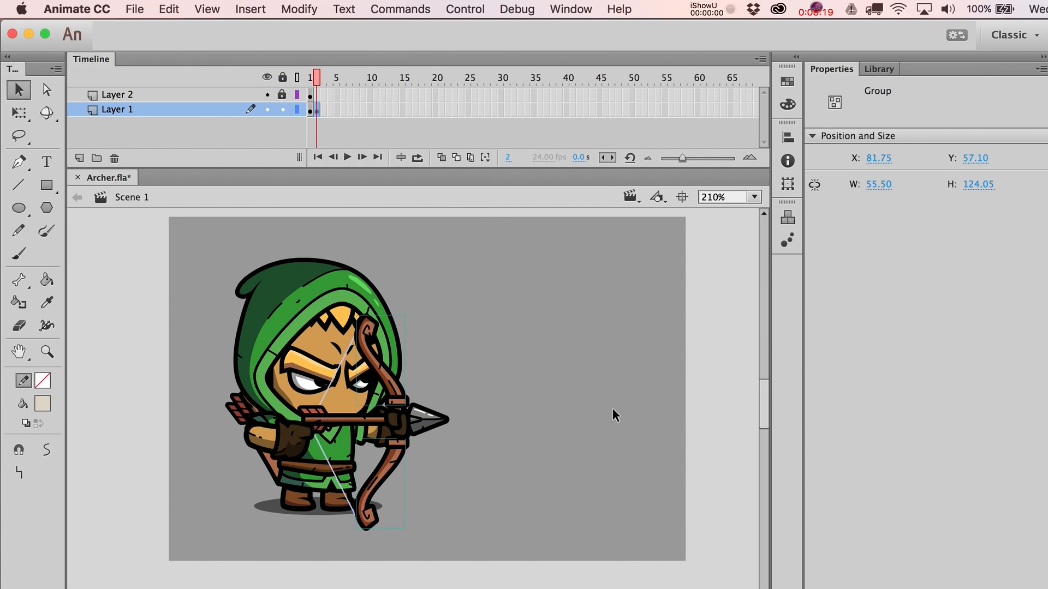
Step: Try moving the upper and lower bow limbs separately, and undo those moves
click(575, 383)
drag(390, 379, 418, 316)
key(super+z)
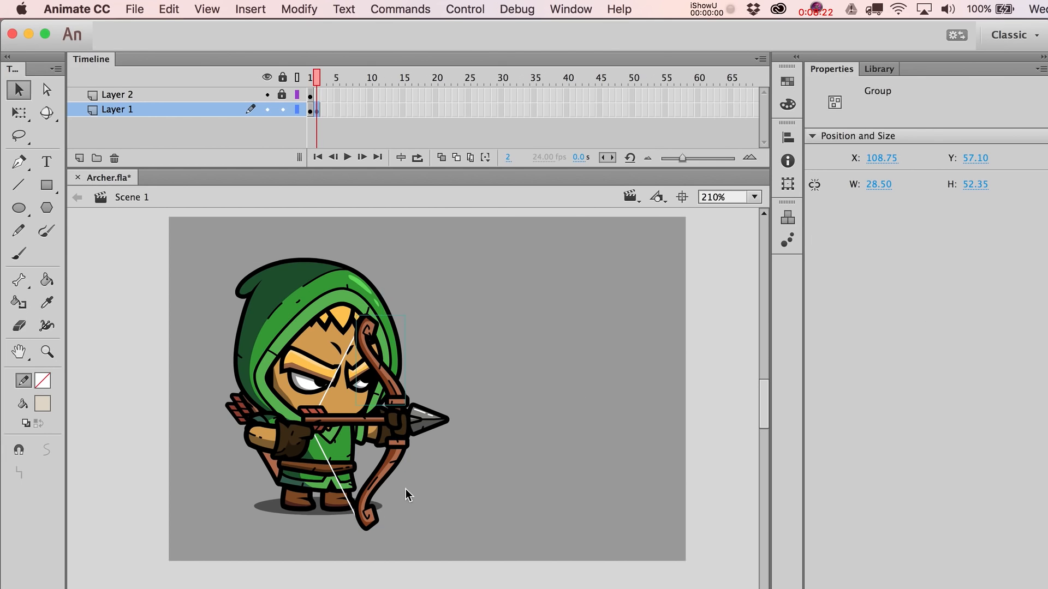
mouse_move(394, 449)
mouse_down()
mouse_move(394, 491)
mouse_move(333, 481)
mouse_move(283, 495)
mouse_up()
key(super+z)
key(super+z)
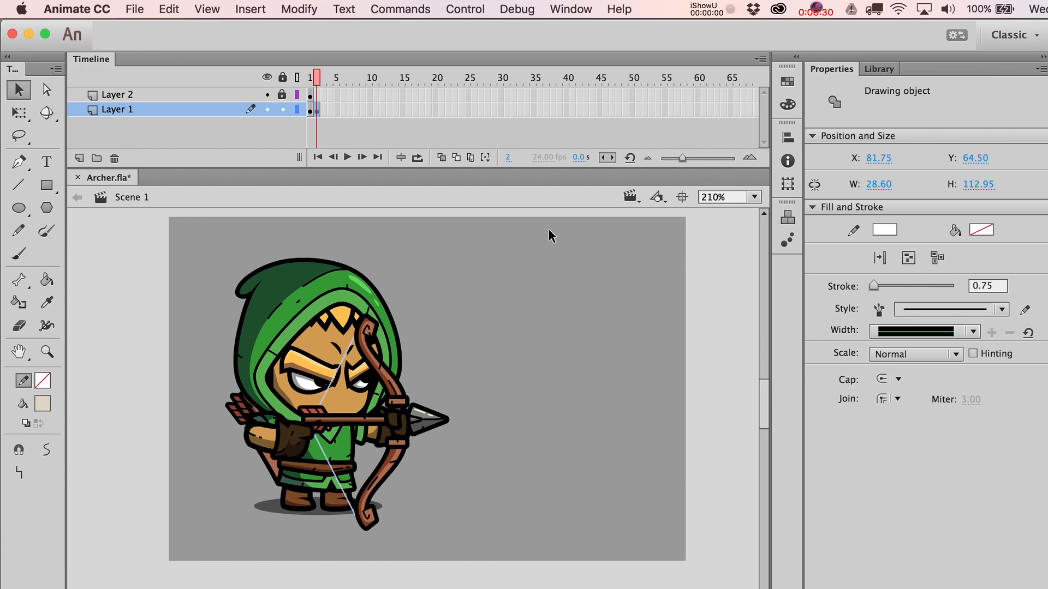
Step: Break the bowstring drawing object apart into a shape and move it 80 px right, clear of the bow
key(super+b)
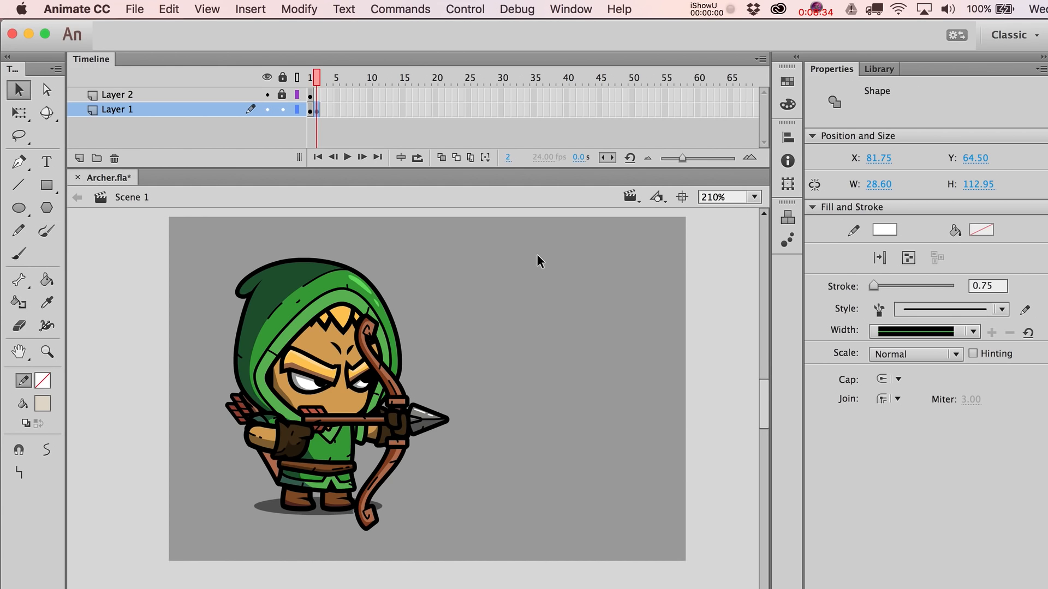
key(shift+Right)
key(shift+Right)
key(shift+Right)
key(shift+Right)
key(shift+Right)
key(shift+Right)
key(shift+Right)
key(shift+Right)
key(shift+Right)
key(shift+Right)
key(shift+Right)
key(shift+Right)
key(shift+Right)
key(shift+Right)
key(shift+Right)
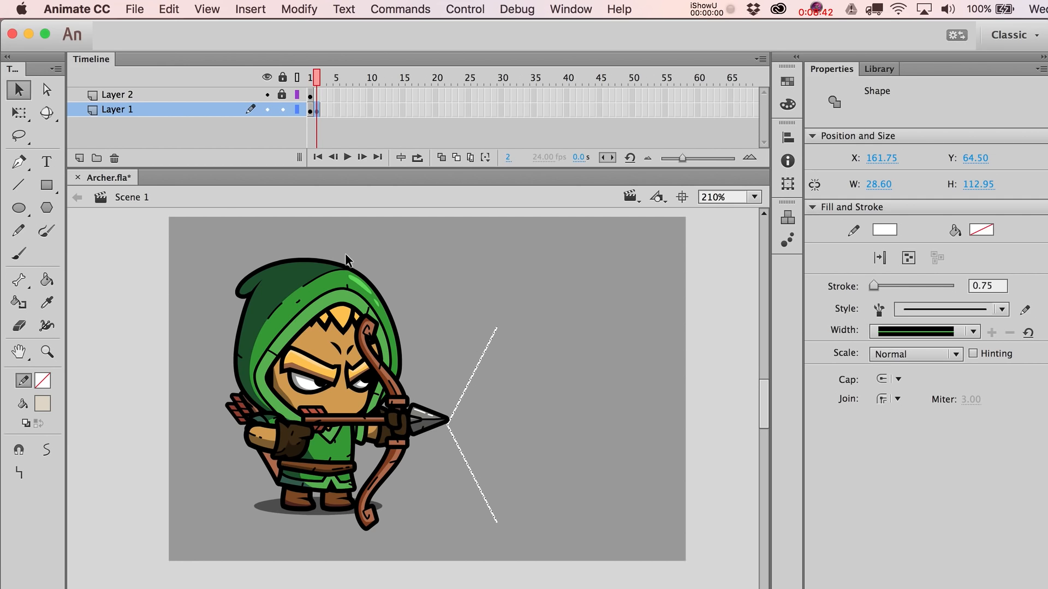
click(405, 272)
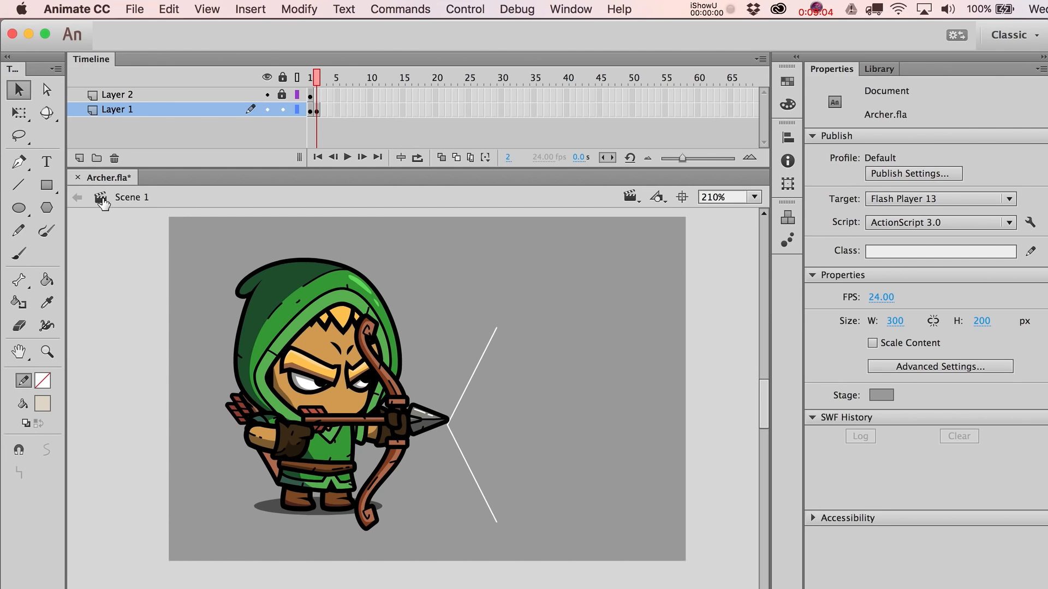
click(52, 185)
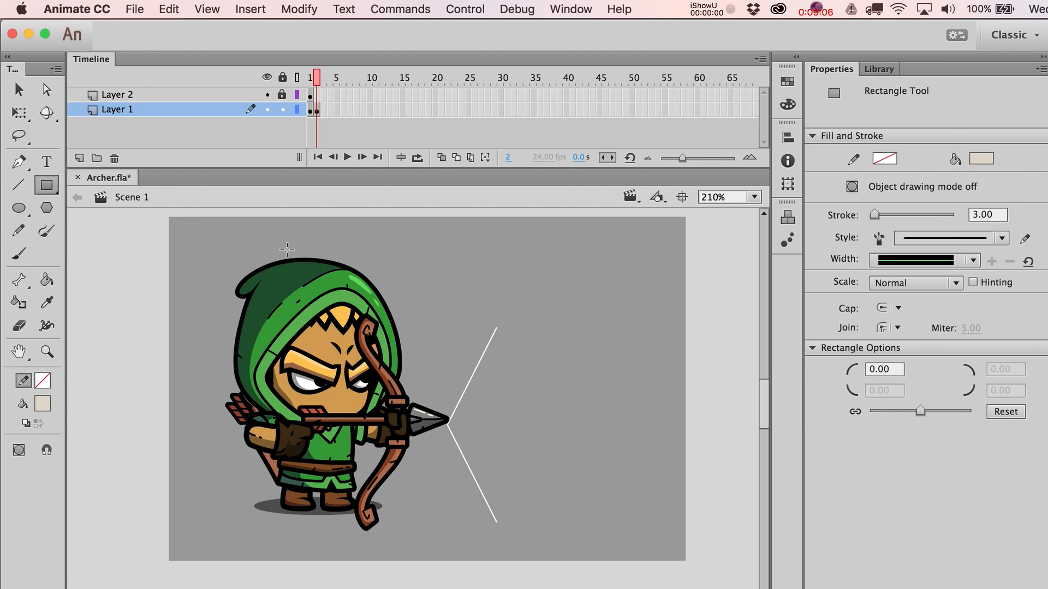
drag(275, 245, 485, 347)
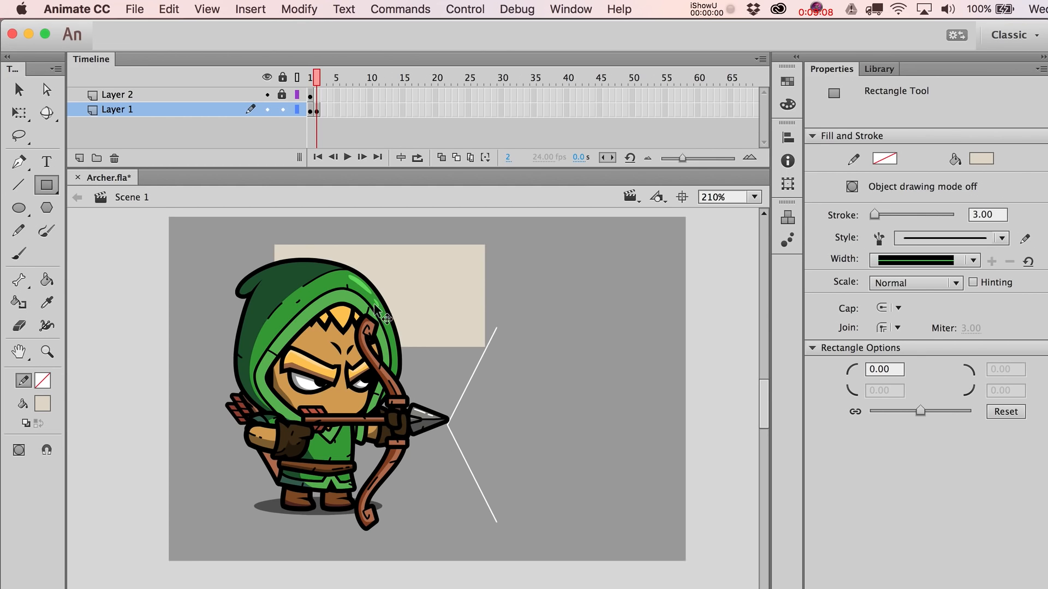
key(super+z)
click(24, 192)
drag(446, 239, 350, 359)
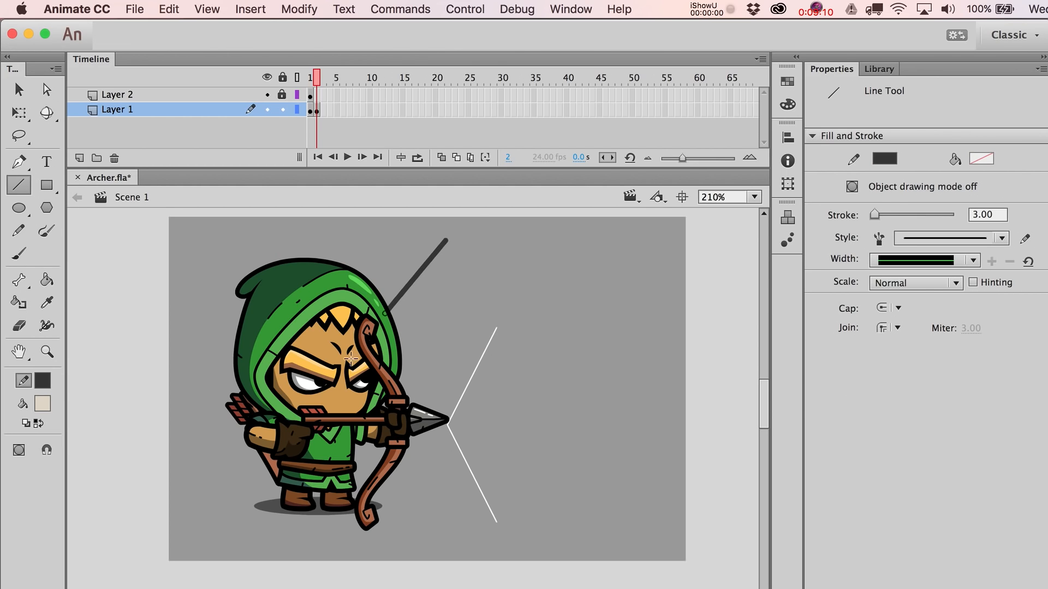
key(super+z)
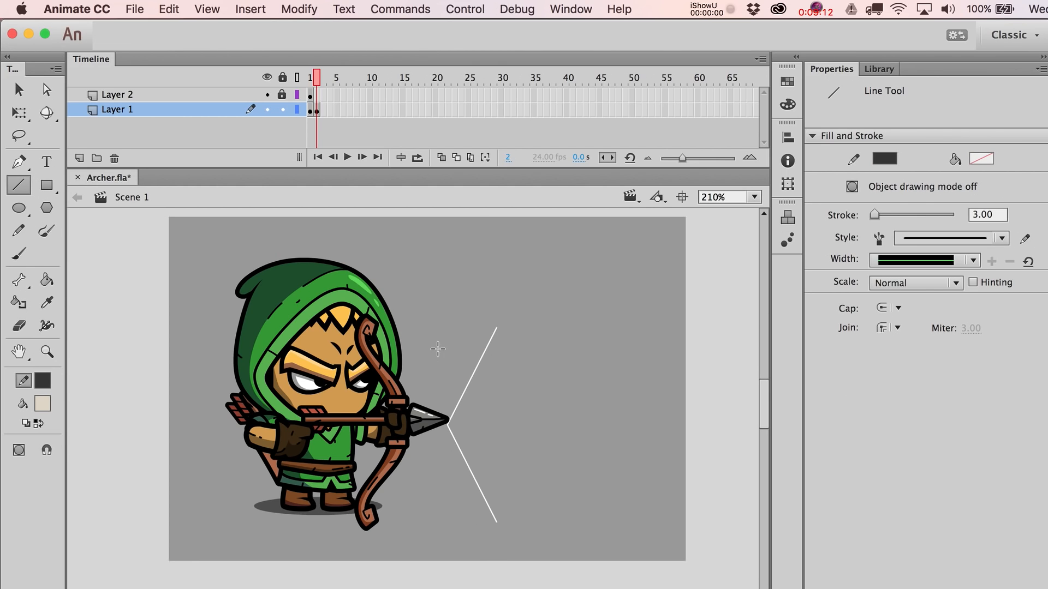
key(v)
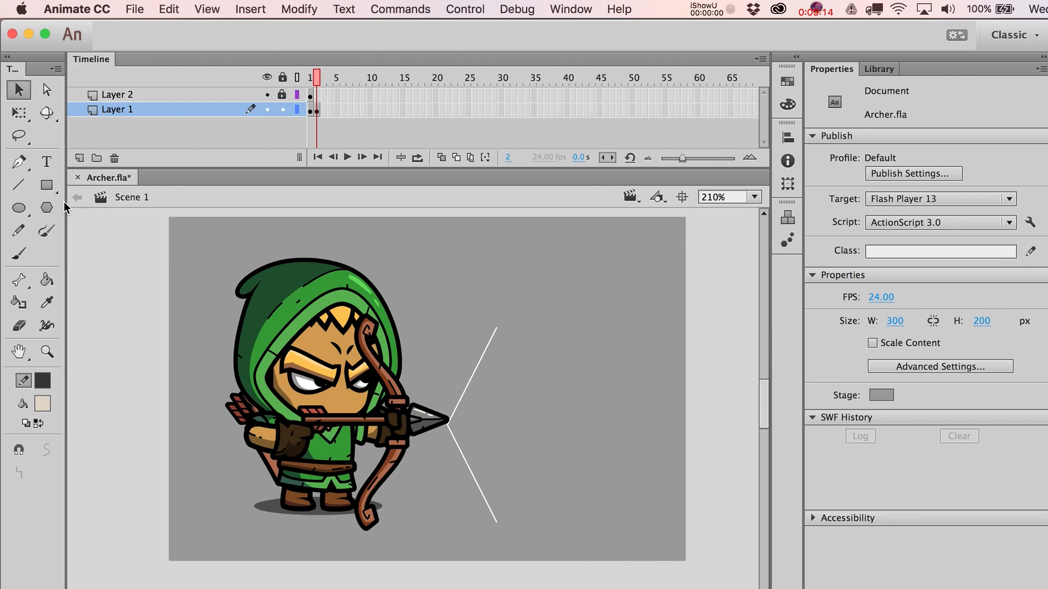
Step: Draw a white line about 34 px wide and 64 px high, parallel to the upper segment of the displaced bowstring
click(18, 185)
click(52, 383)
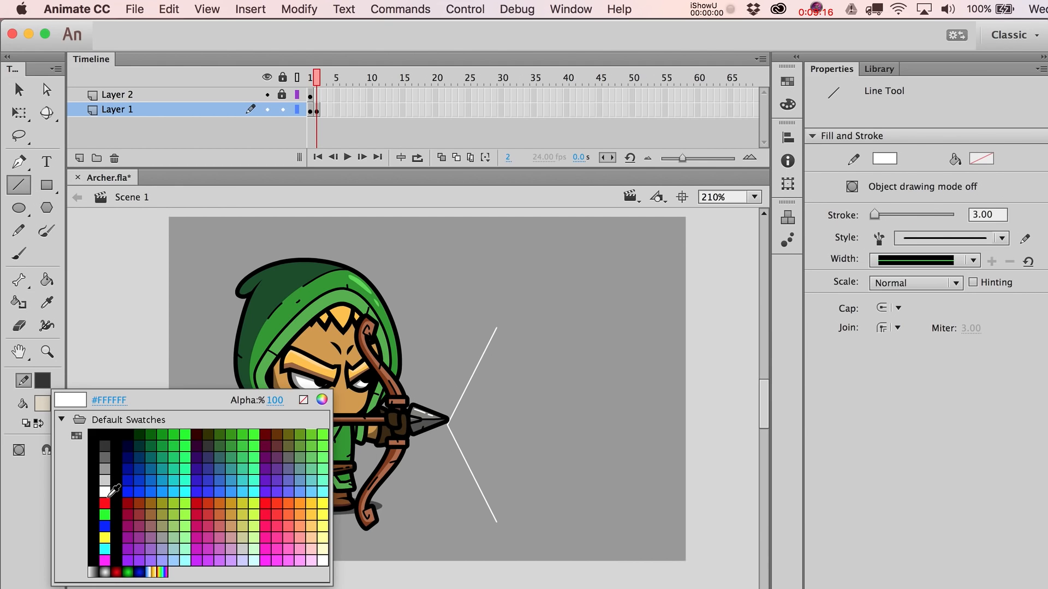
click(108, 491)
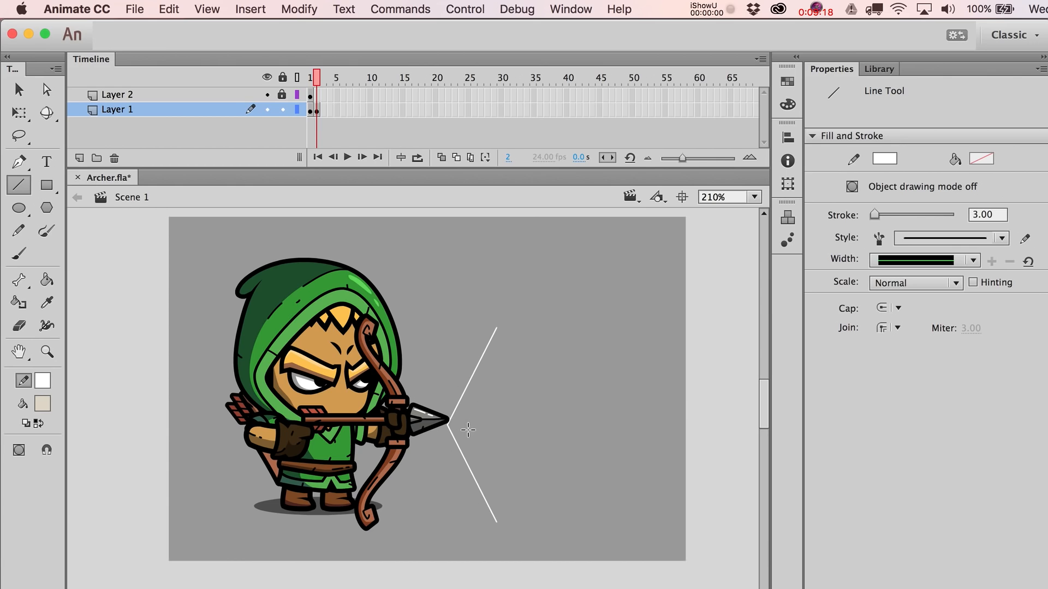
drag(468, 429, 527, 318)
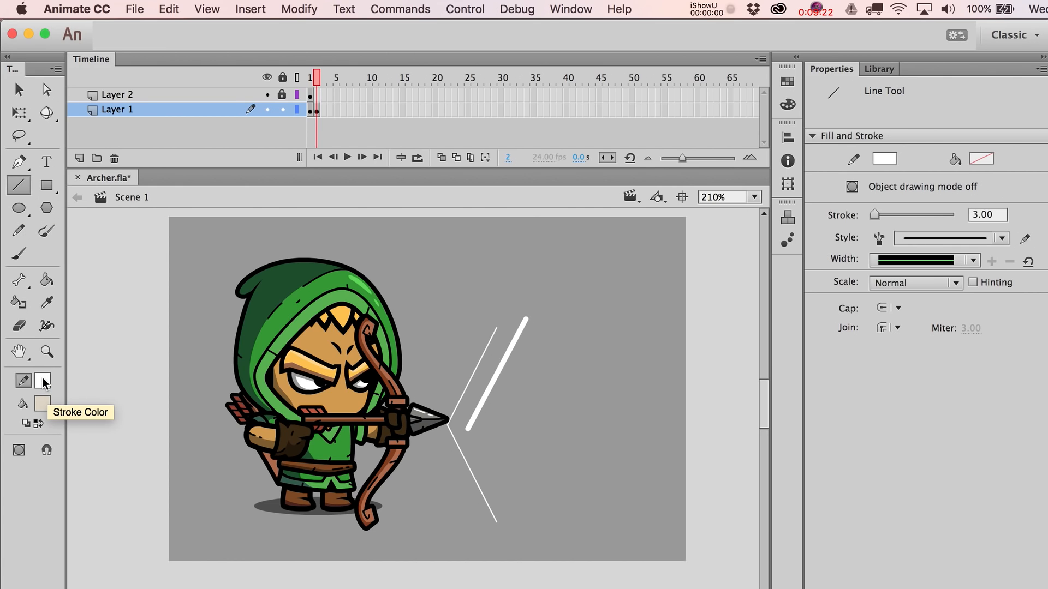
Step: Set the new white line's stroke height to 1 so it matches the old bowstring's thickness
key(v)
click(512, 349)
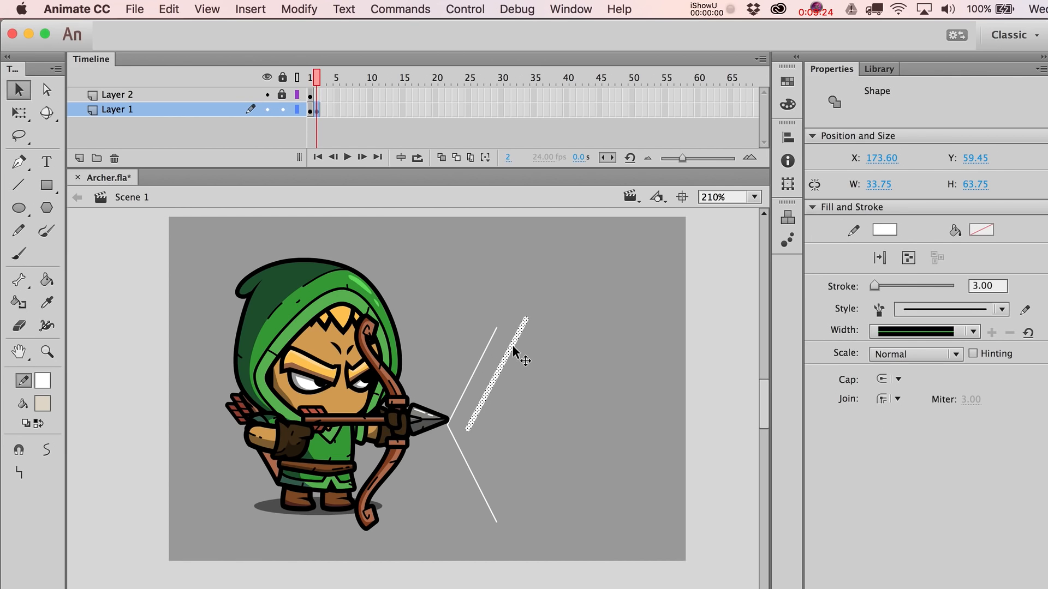
click(986, 286)
text(1)
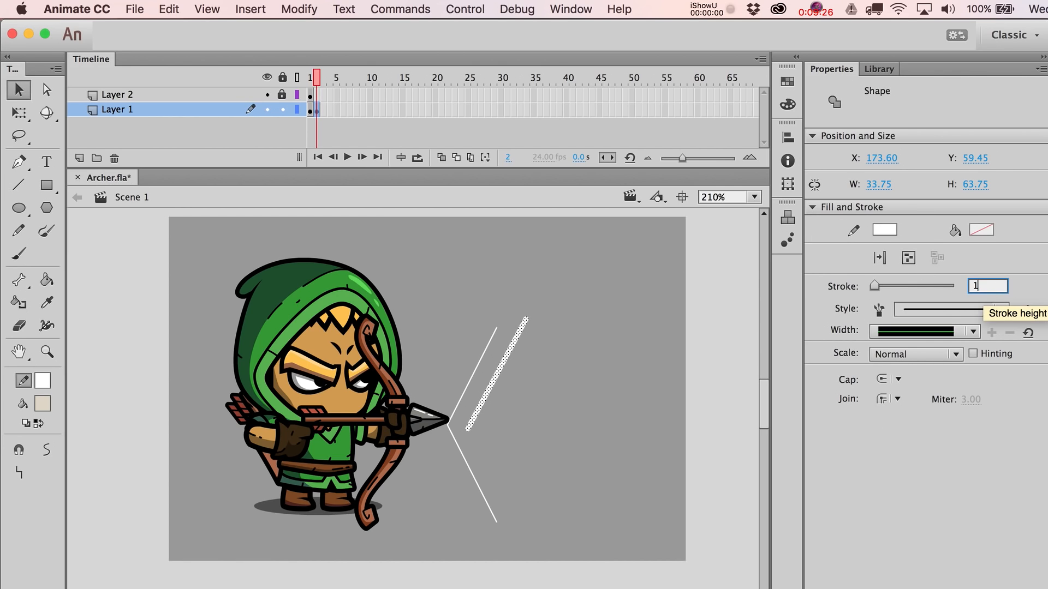
key(Return)
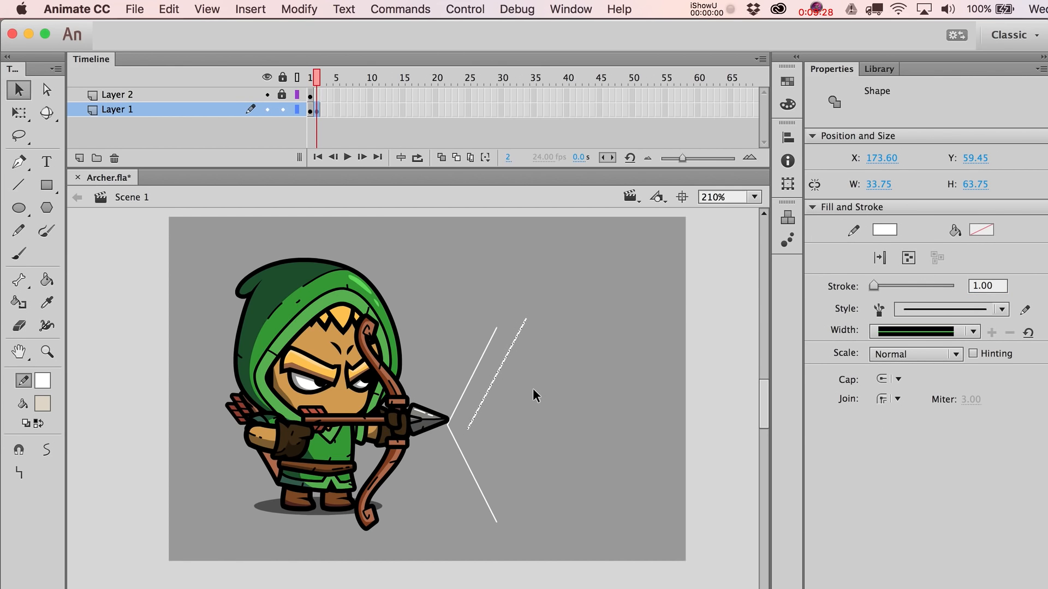
click(500, 388)
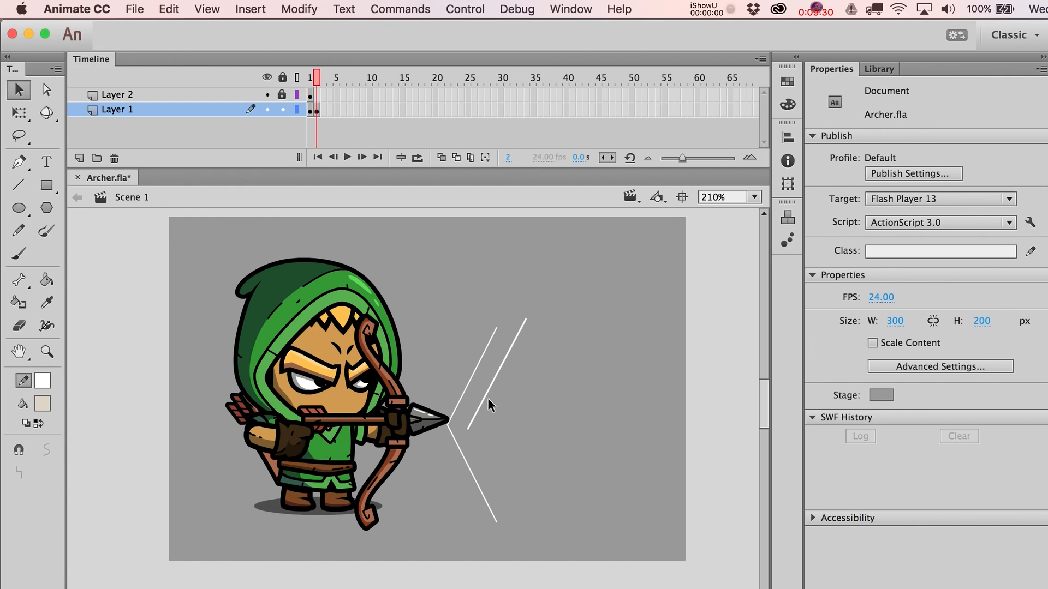
Step: Delete the test line and the displaced bowstring from frame 2
click(483, 407)
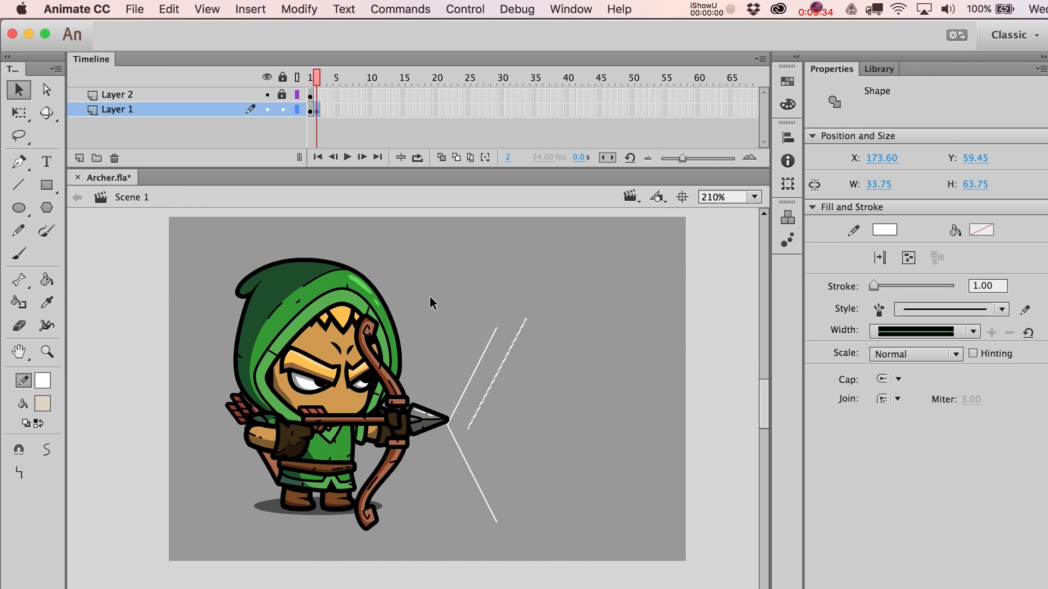
drag(430, 295, 604, 549)
key(Delete)
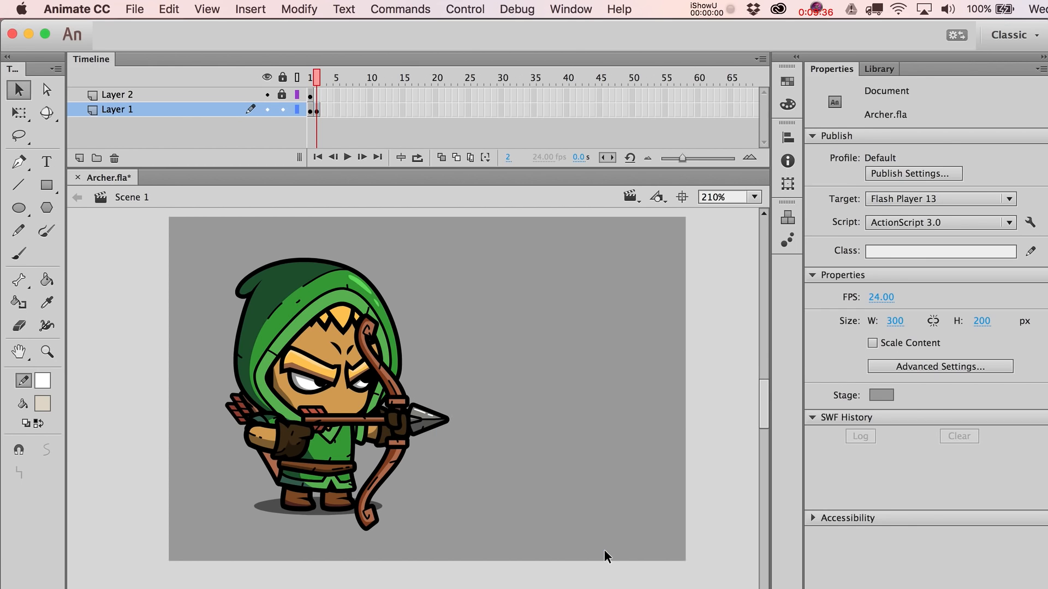
Step: Add a new layer directly above Layer 1 and give it a blank keyframe at frame 2
click(82, 162)
drag(311, 121, 318, 115)
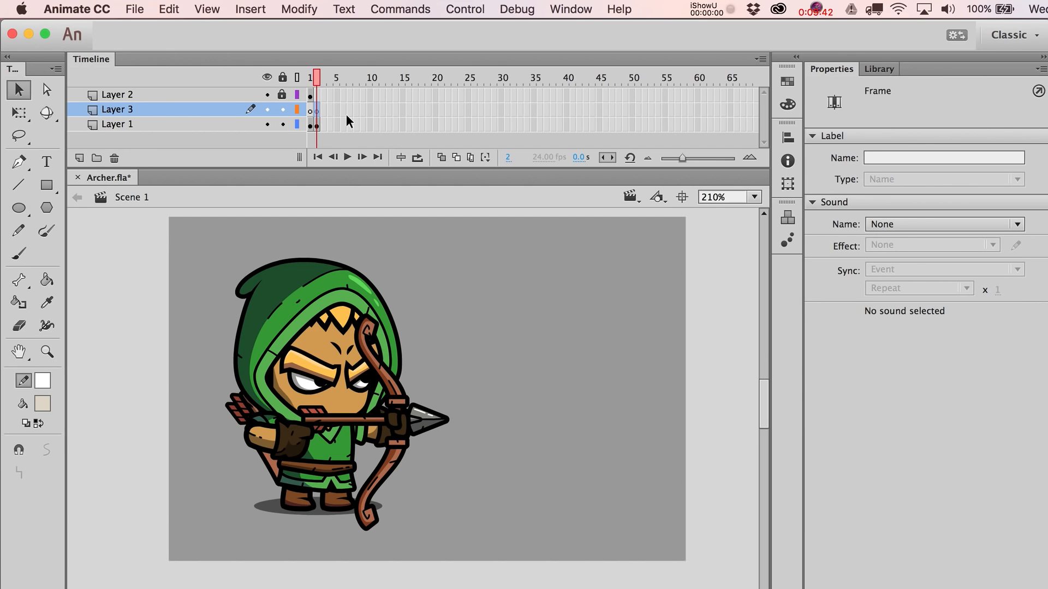
Step: Draw the bowstring on frame 2 of Layer 3 as two white lines from the drawing hand to the upper and lower bow tips
key(n)
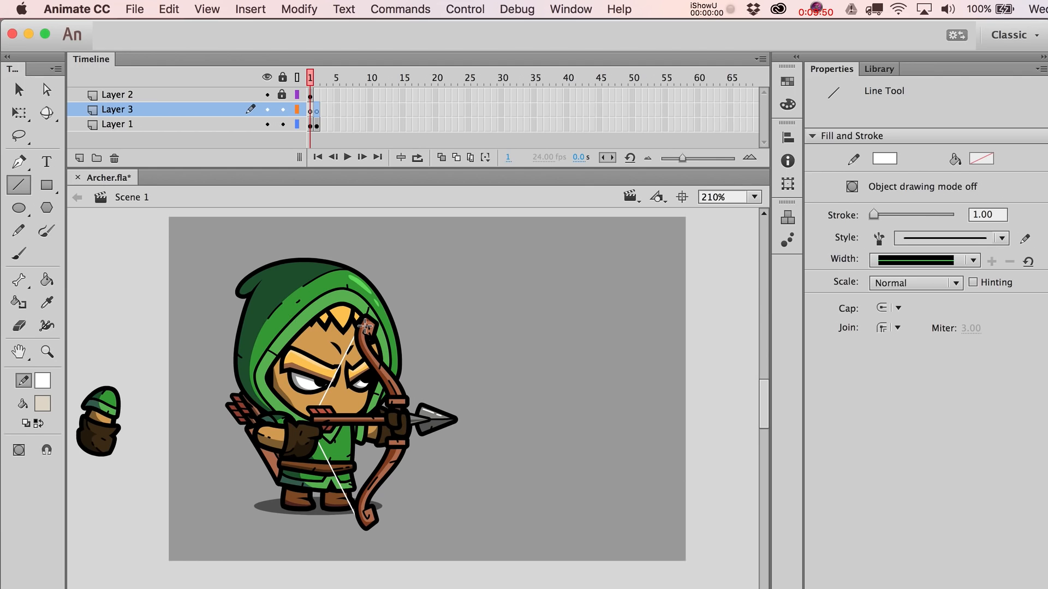
key(.)
key(.)
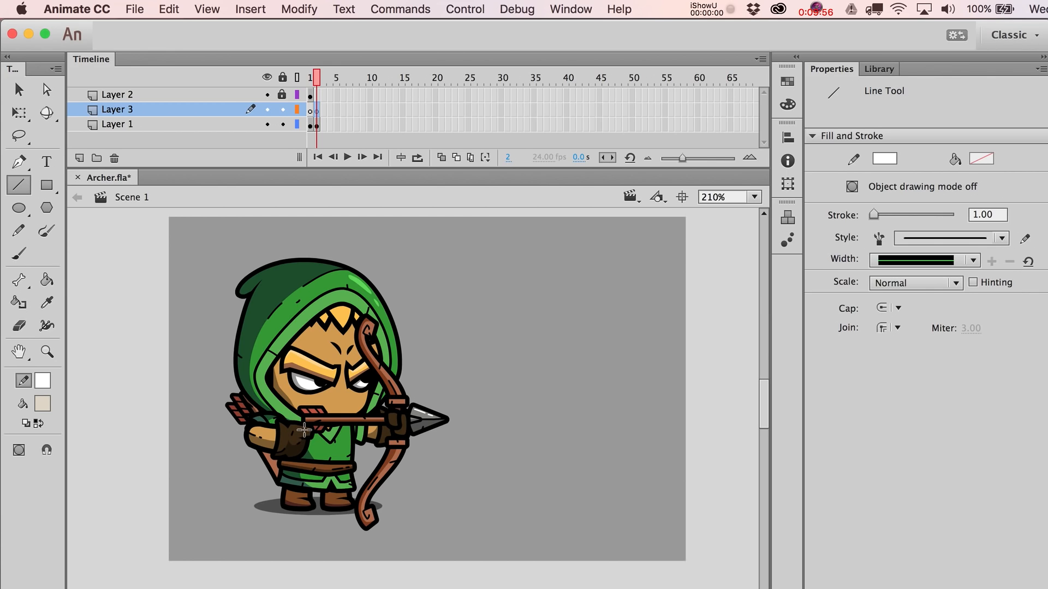
drag(304, 425, 355, 335)
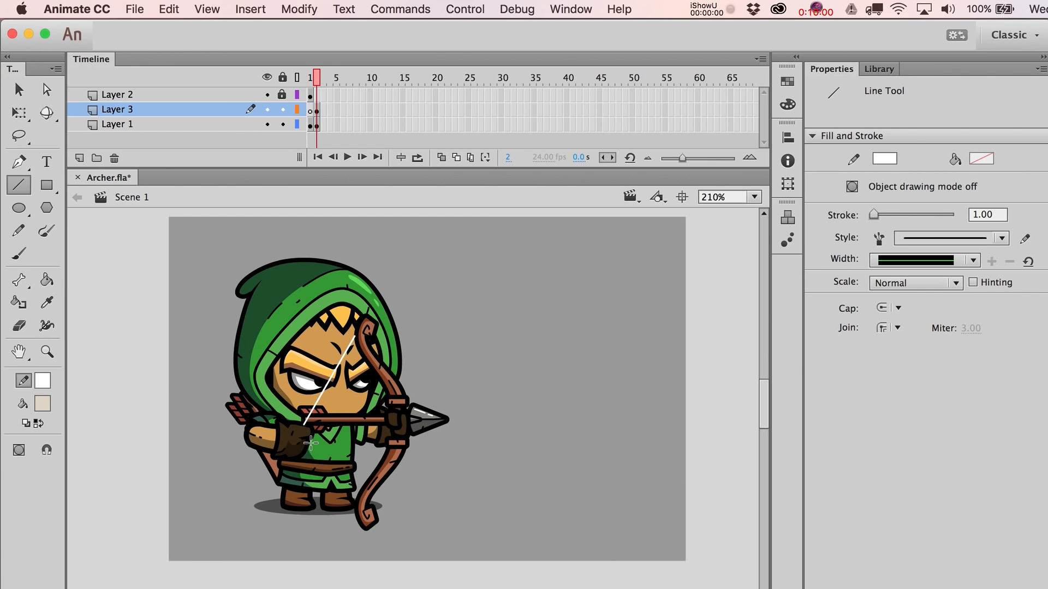
mouse_move(308, 442)
mouse_down()
mouse_move(366, 534)
mouse_move(357, 522)
mouse_up()
Step: Compare frames 1 and 2 to examine how the new bowstring differs from the original one
key(comma)
key(period)
key(period)
key(comma)
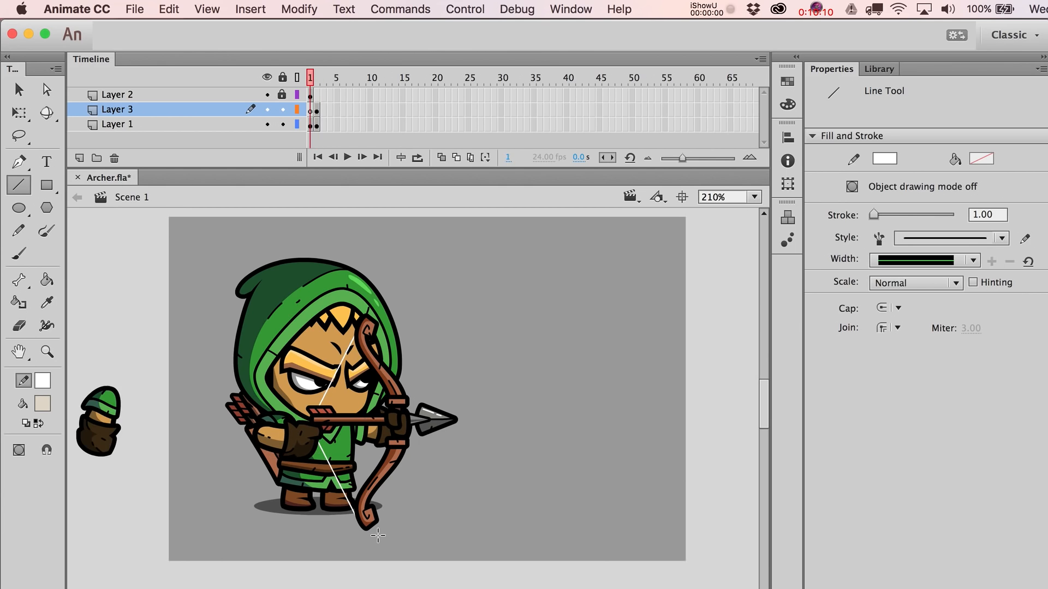
key(period)
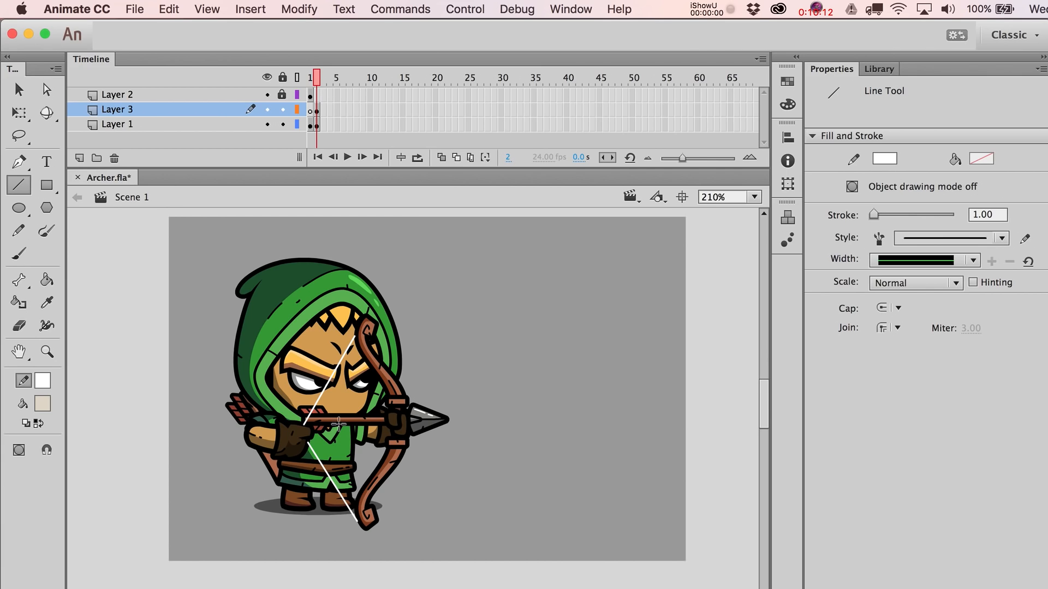
key(comma)
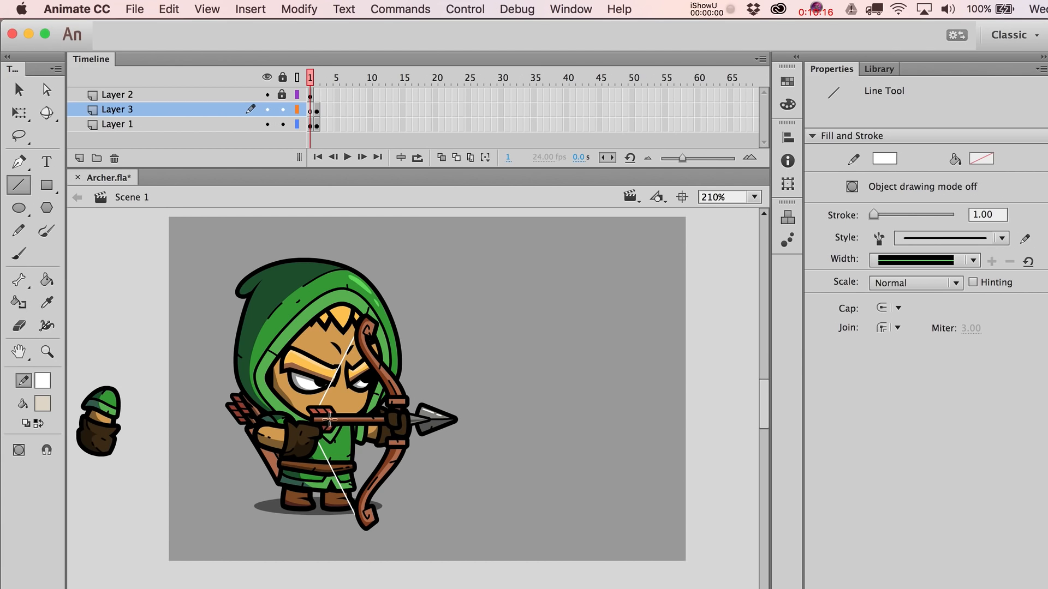
click(317, 111)
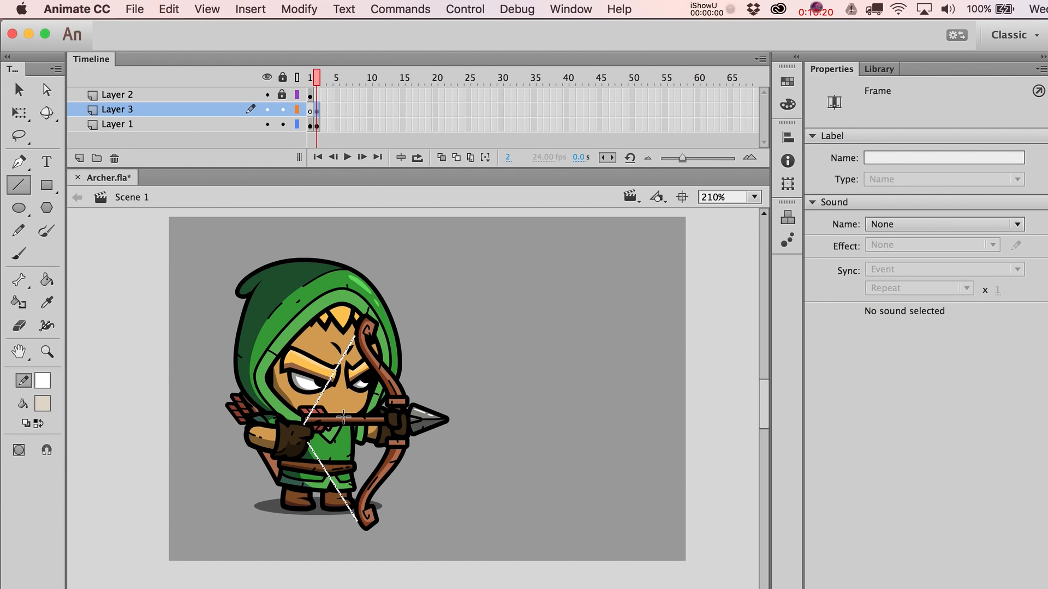
Step: Draw a matching two-line white bowstring on frame 1 of Layer 3, from the drawing hand to both bow tips
click(310, 111)
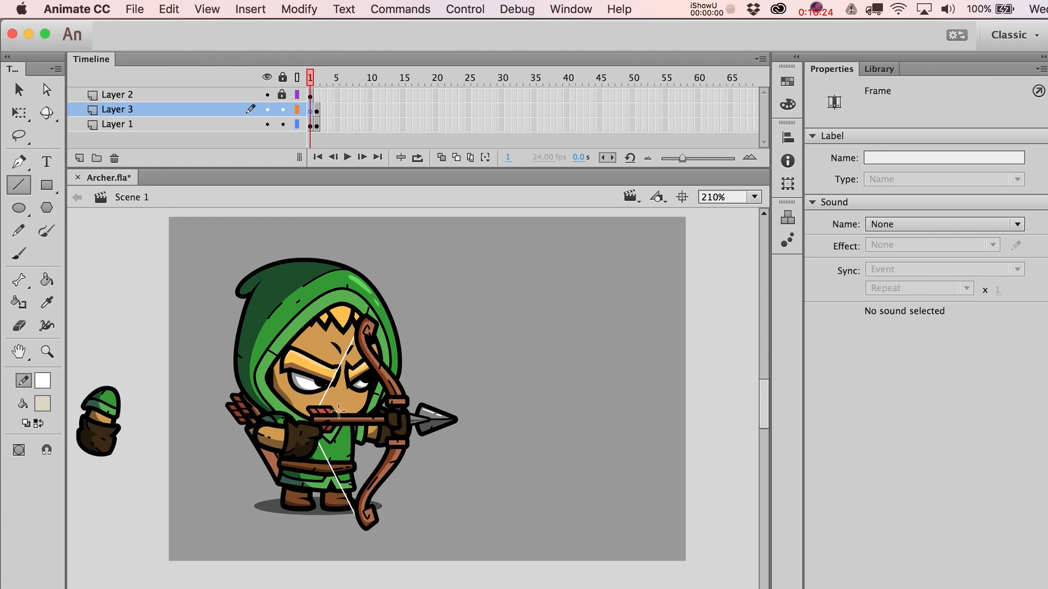
drag(313, 424, 358, 329)
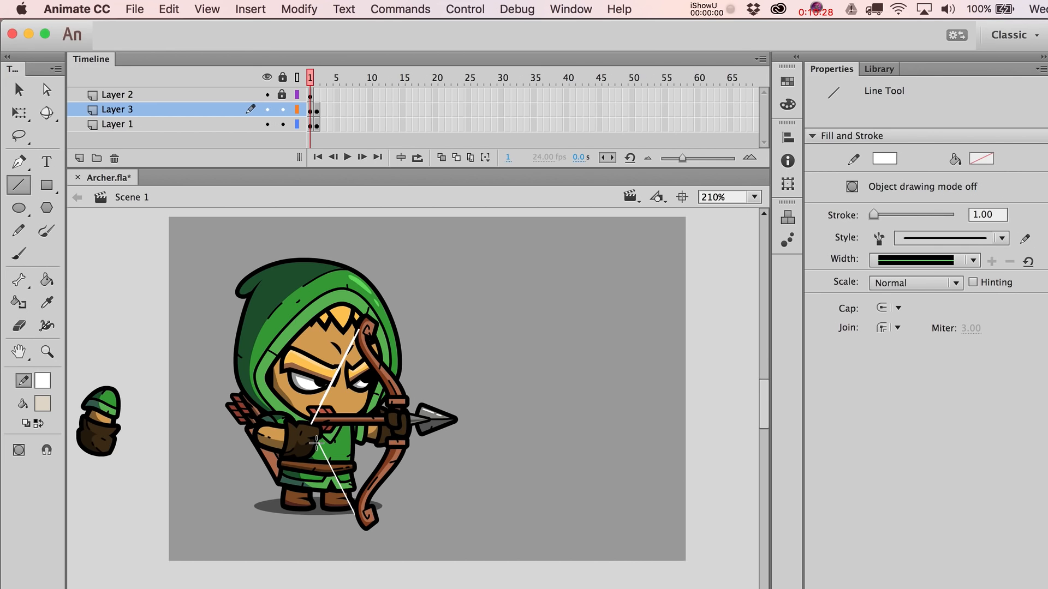
drag(317, 441, 357, 522)
Step: Step back and forth between frames 1 and 2 to check the movement of the bowstring, arm and arrow
key(period)
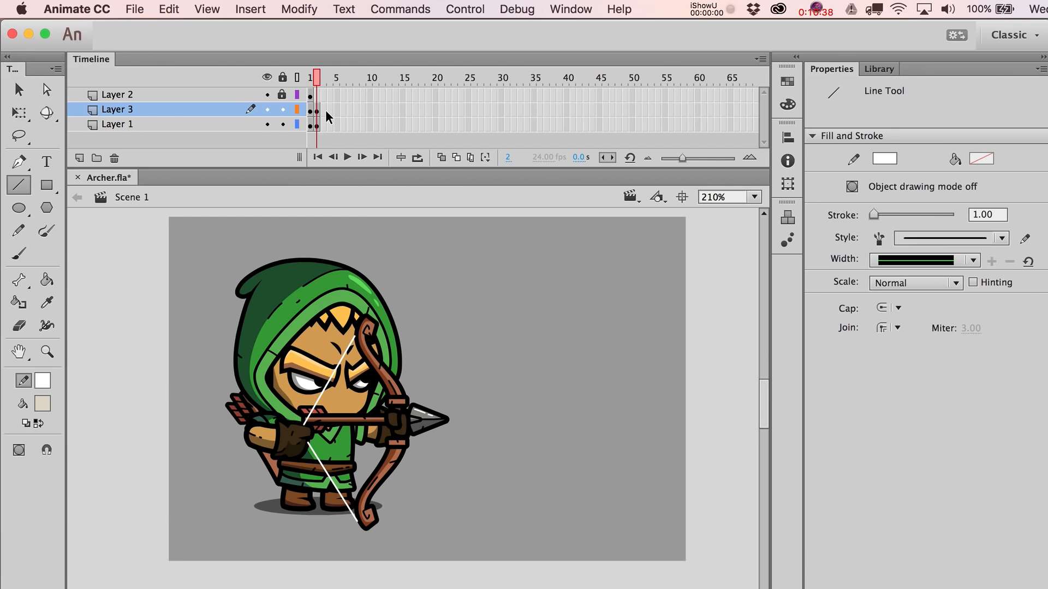
key(comma)
key(period)
key(comma)
key(period)
key(comma)
key(period)
key(comma)
key(period)
key(comma)
key(v)
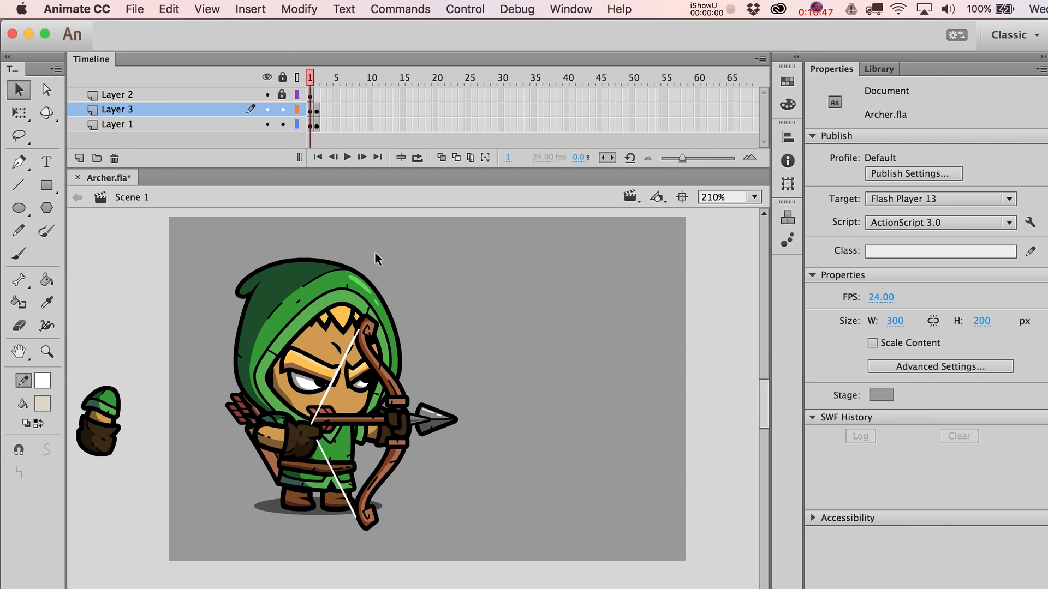
click(353, 343)
click(405, 368)
key(period)
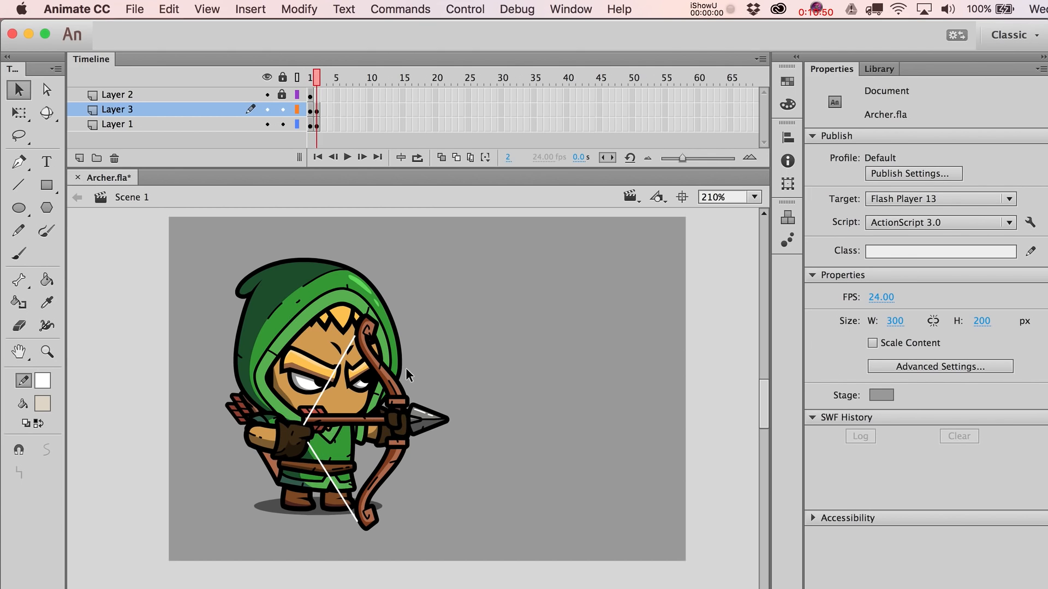
key(comma)
key(period)
key(comma)
key(period)
Step: Convert the upper and lower bow limbs on frame 2 into two separate graphic symbols, keeping the default names
click(403, 404)
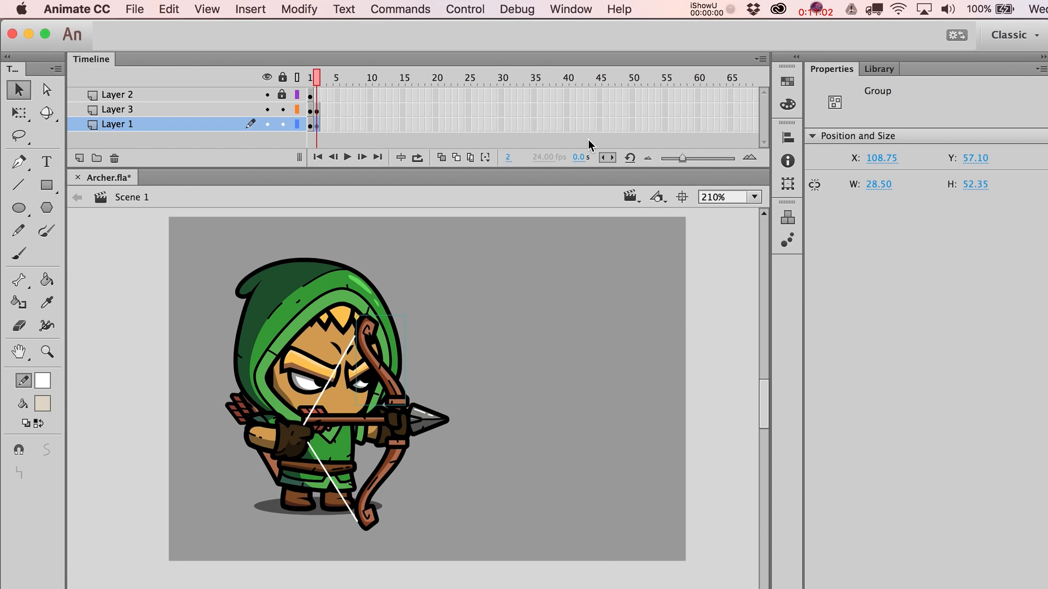
key(F8)
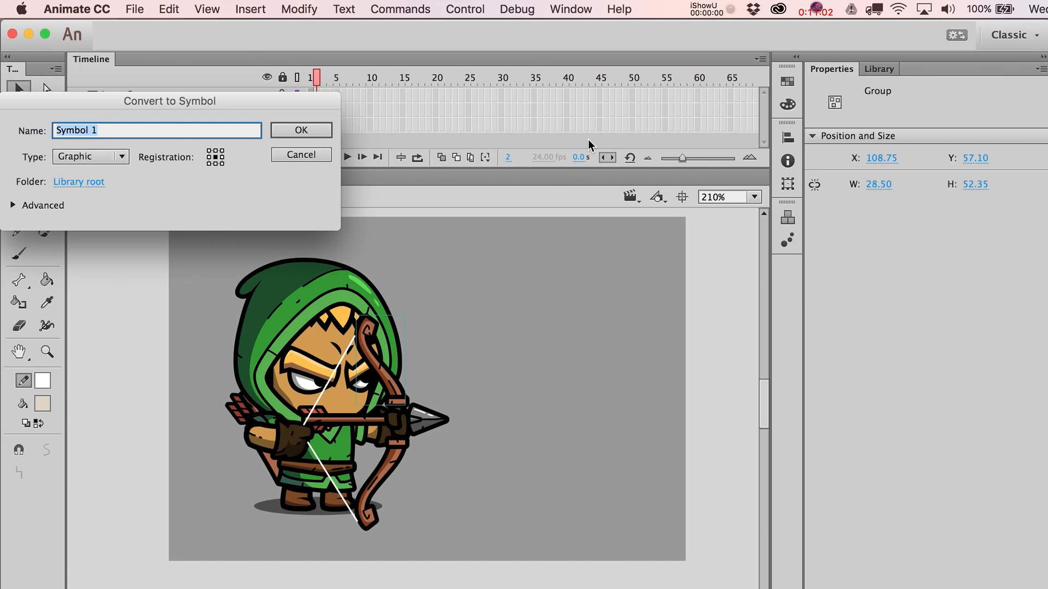
click(306, 133)
click(395, 464)
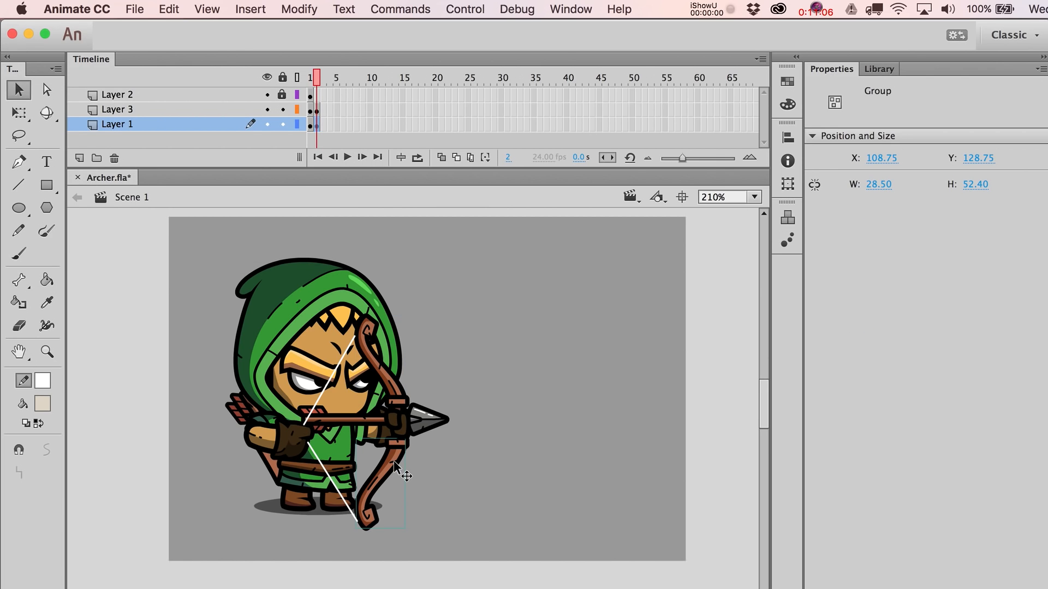
key(F8)
key(Return)
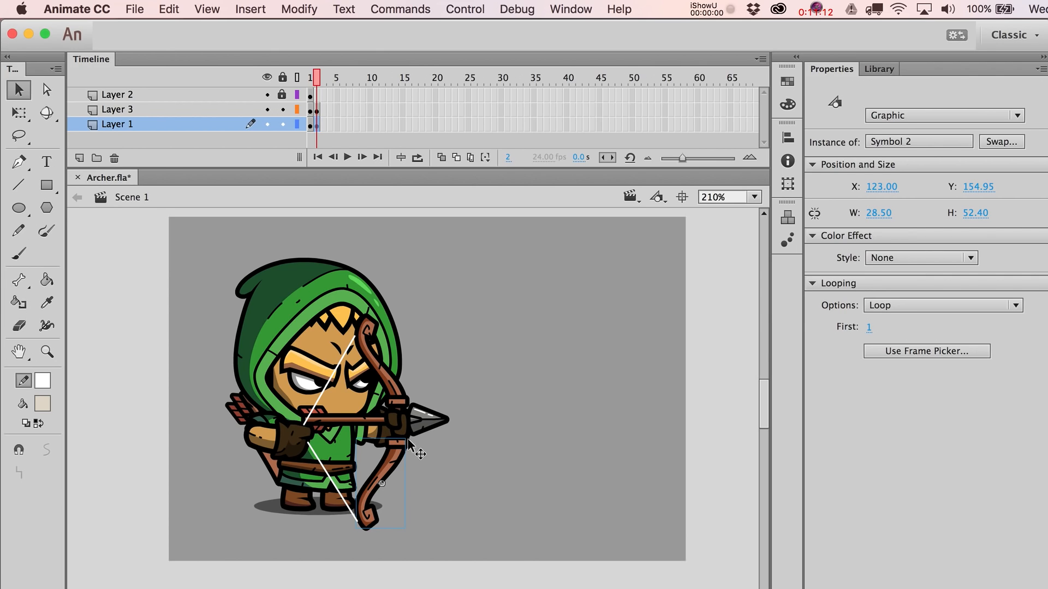
Step: Move the transformation points of both bow limb symbols to their inner ends beside the grip
key(q)
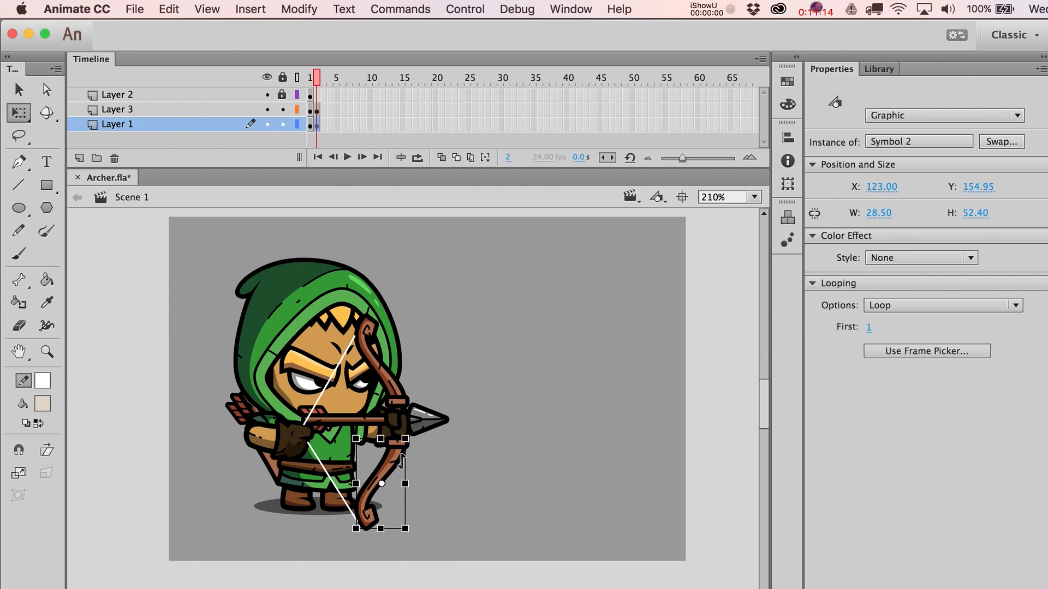
drag(415, 440, 522, 492)
key(cmd+z)
drag(382, 484, 397, 440)
click(392, 383)
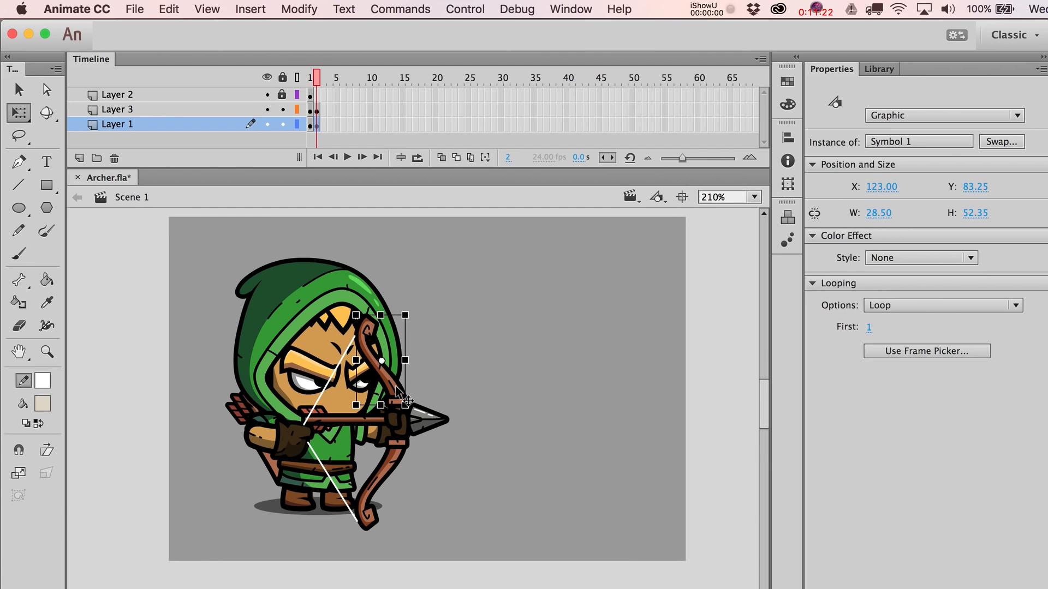
drag(381, 361, 398, 402)
click(460, 386)
Step: Rotate the lower bow limb slightly clockwise about its grip end, to about X 121.4, Y 154.3
click(400, 478)
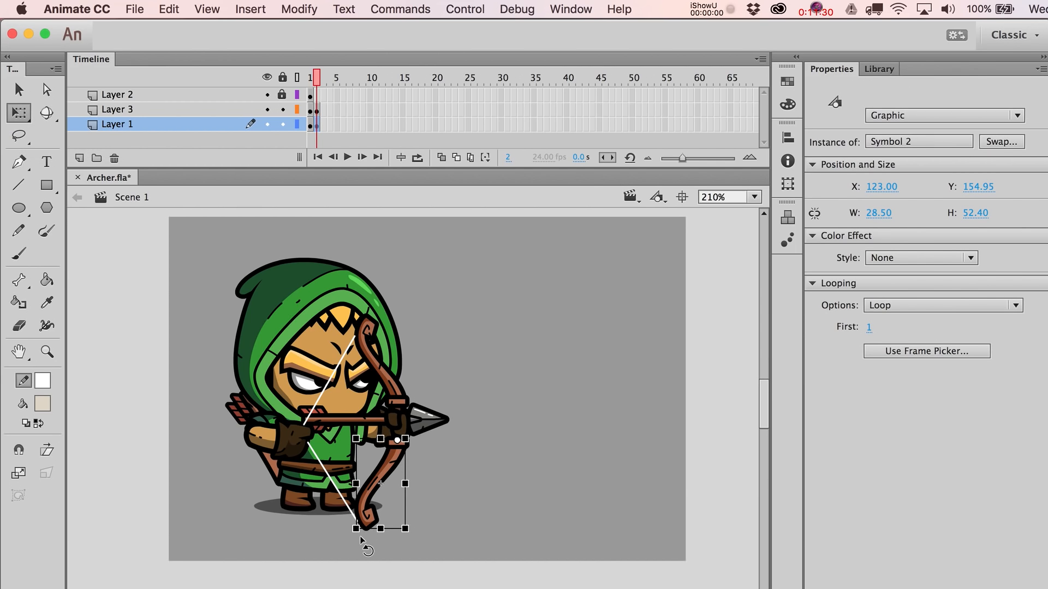
drag(359, 536, 350, 537)
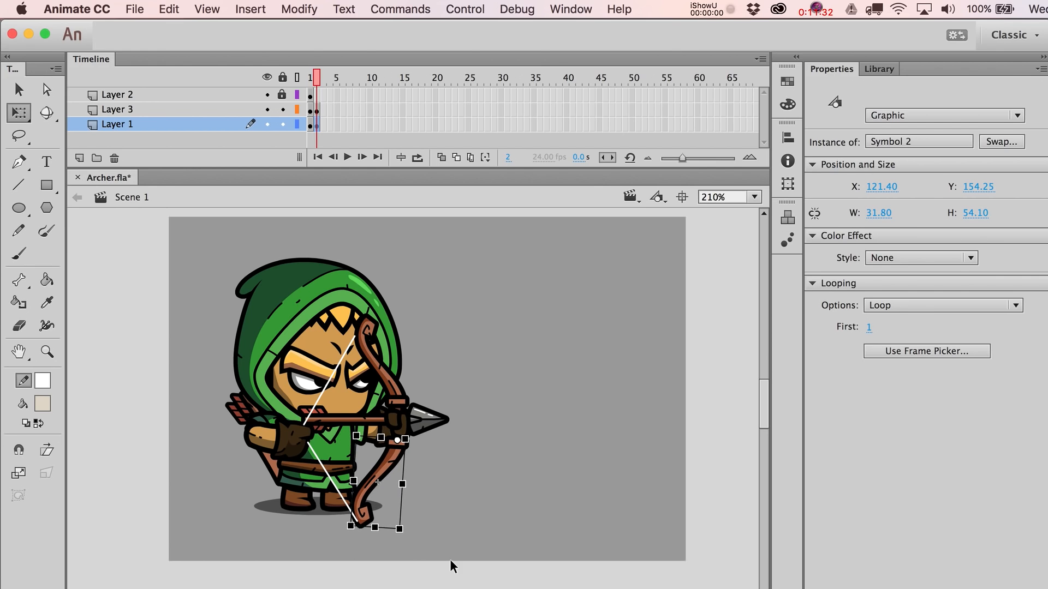
Step: Move the upper bow limb's transformation point to its grip end and rotate the limb slightly counter-clockwise, to about X 122.05, Y 83.65
click(398, 405)
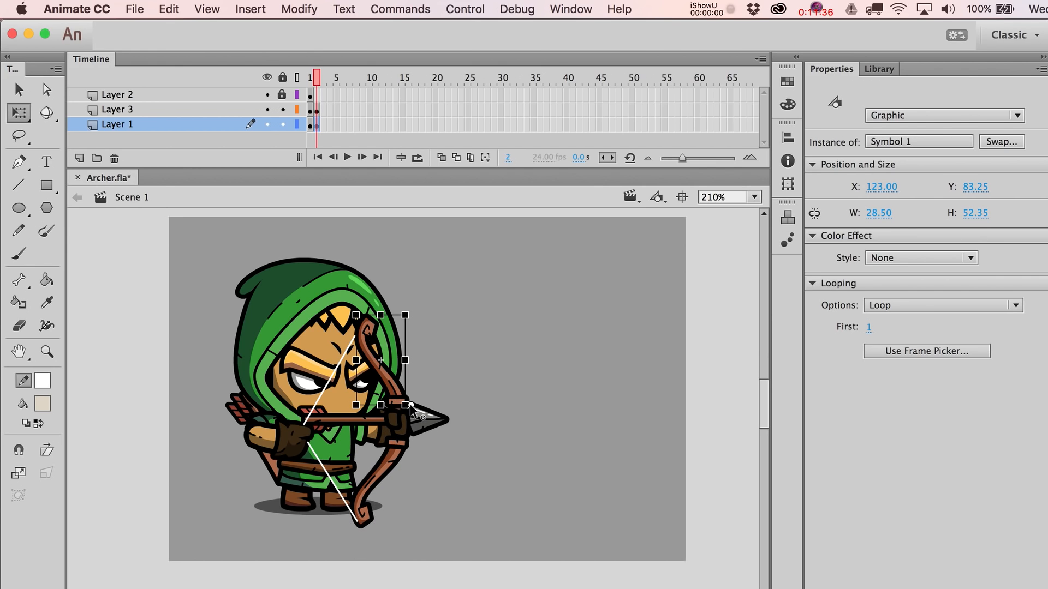
drag(412, 405, 395, 397)
drag(416, 316, 411, 312)
key(v)
click(410, 313)
Step: Step back and forth between frames 1 and 2 to check the bending of the bow limbs
key(.)
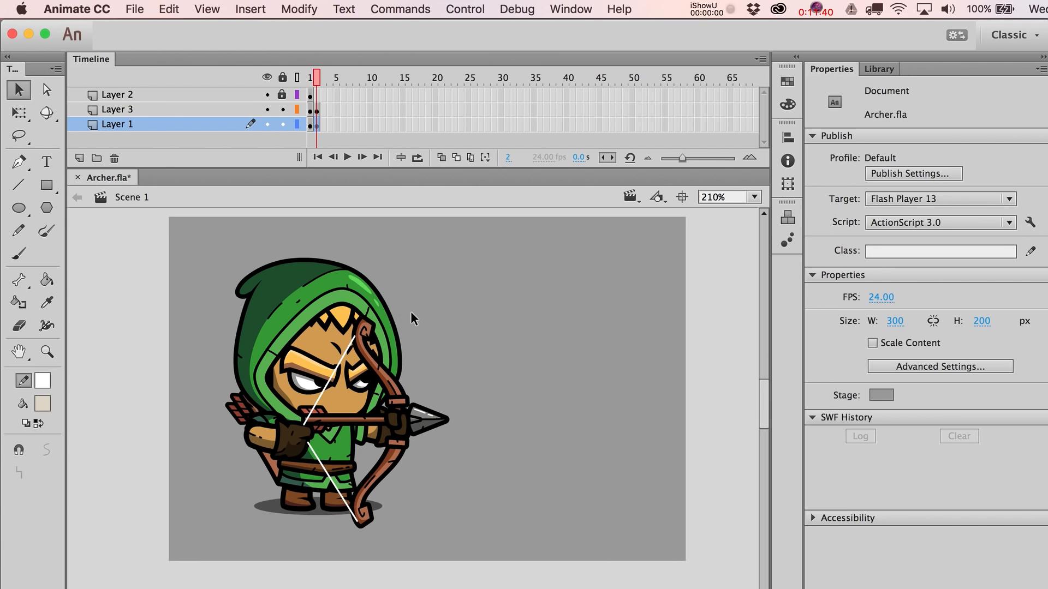
key(.)
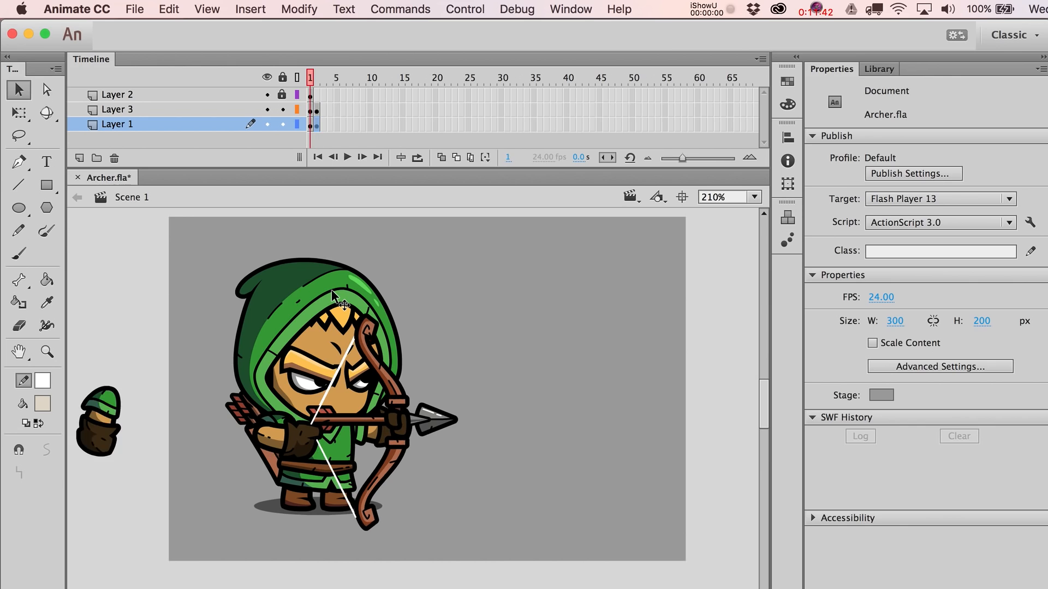
key(.)
key(.)
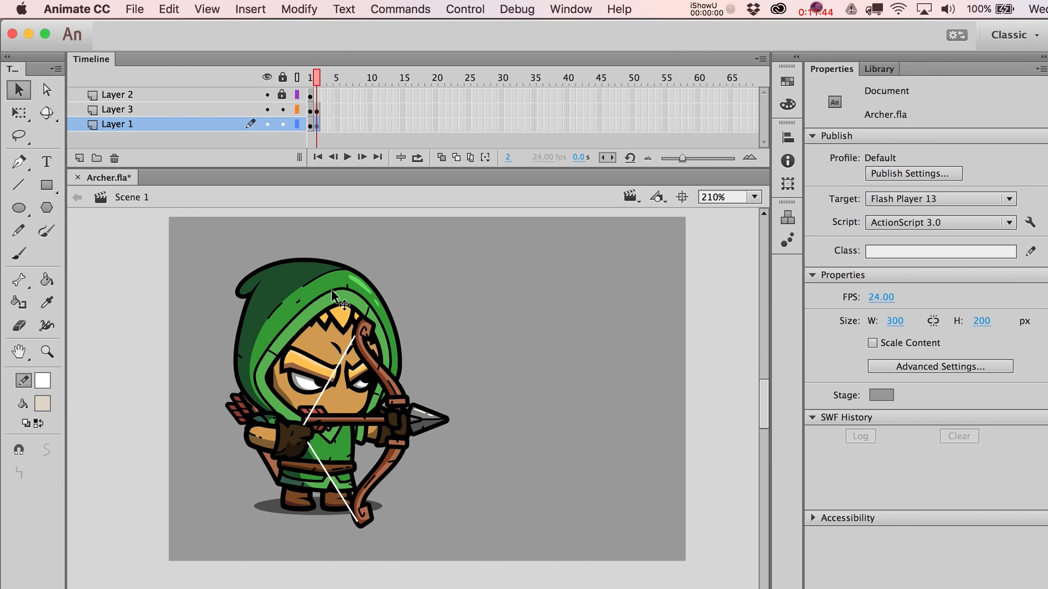
key(.)
Step: Nudge the archer's head slightly right and down on frame 2 and compare it with frame 1
click(332, 296)
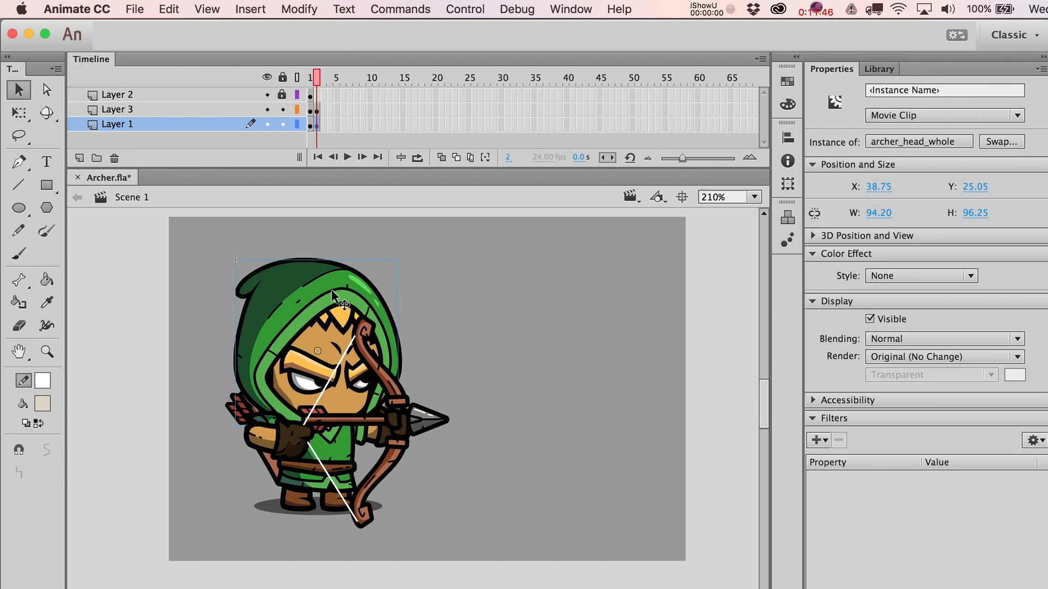
key(.)
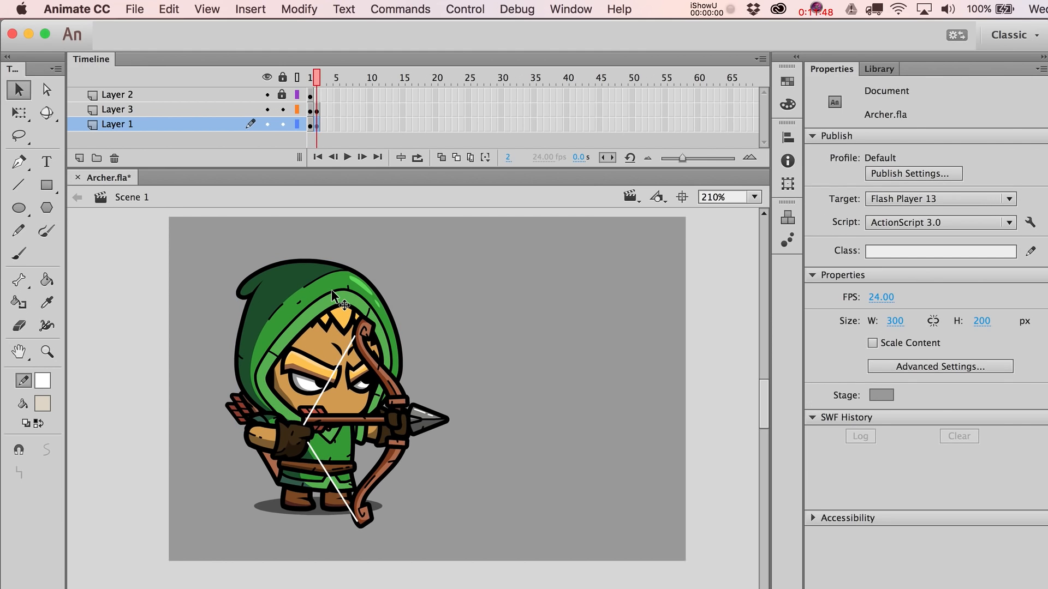
key(.)
key(.)
Step: Insert keyframes at frame 3 on Layer 3 and Layer 1
drag(323, 110, 323, 123)
key(F6)
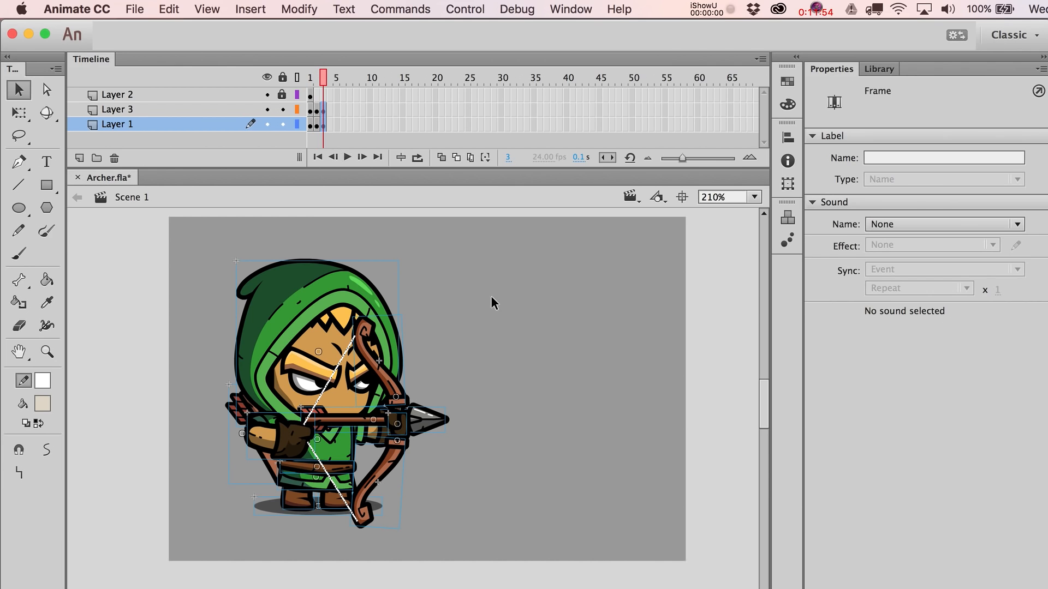
click(506, 331)
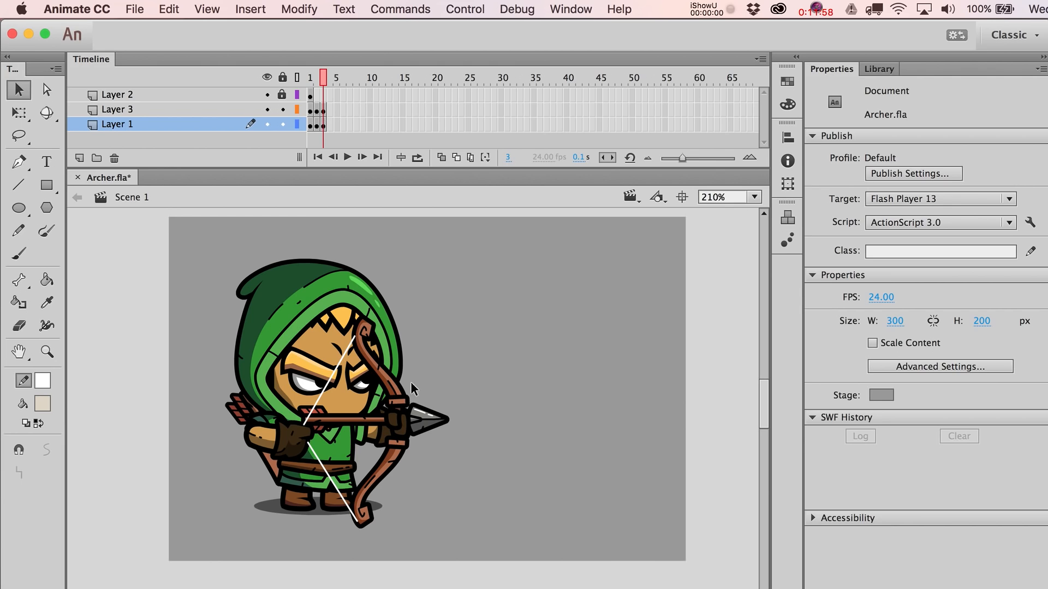
Step: Nudge the string-pulling arm left on frame 3, to X 40.55
click(280, 431)
key(Left)
key(Left)
key(Left)
key(Left)
key(Left)
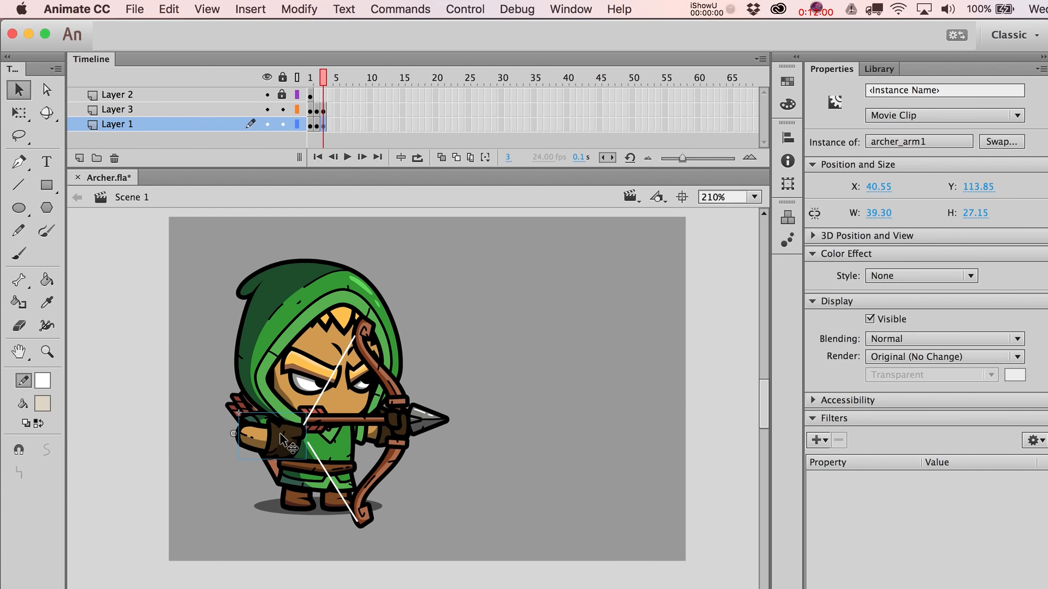
Step: Rotate both bow limbs further inward on frame 3, the upper to about X 121.15, Y 84.10 and the lower to about X 120.25, Y 153.75
click(384, 356)
key(q)
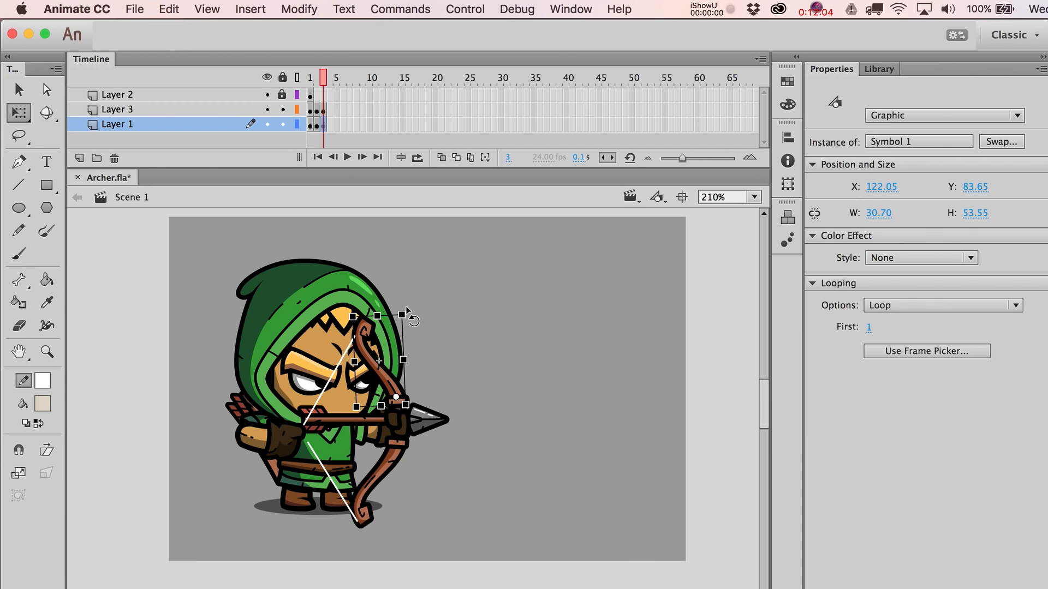
drag(404, 310, 401, 309)
click(386, 477)
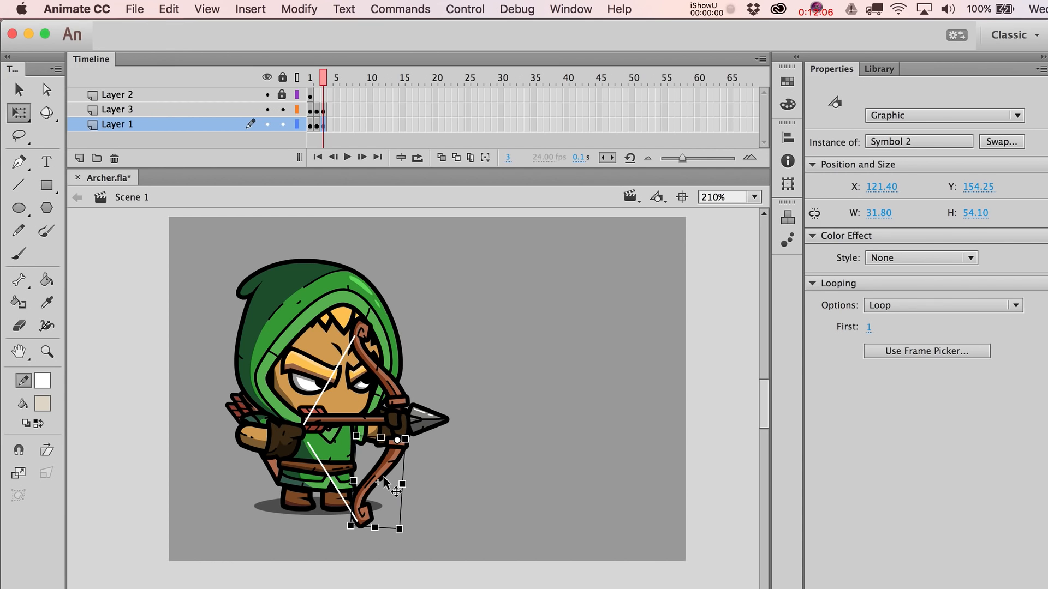
drag(402, 542, 405, 539)
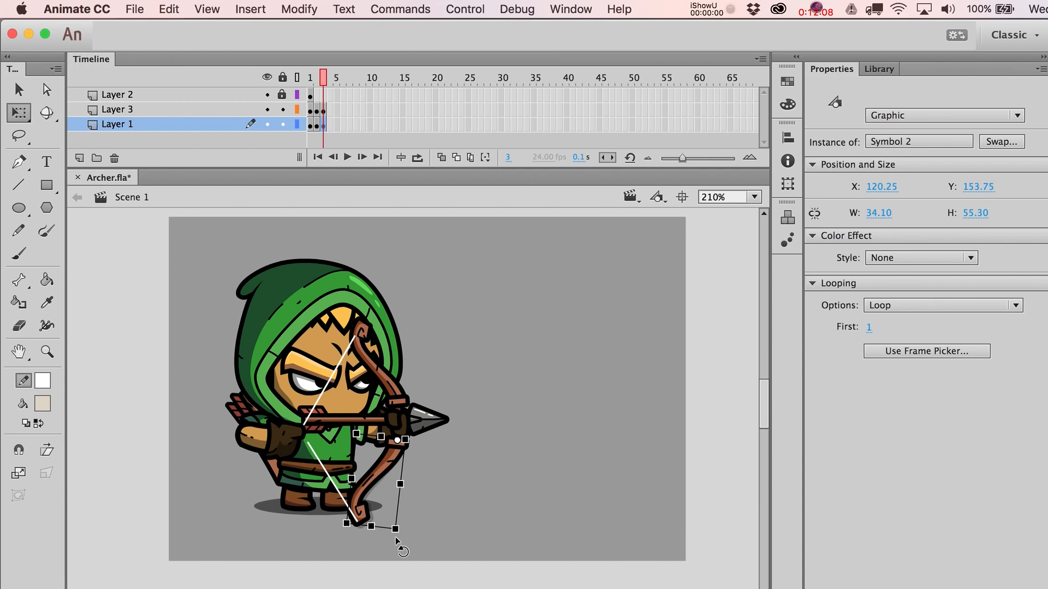
key(v)
click(441, 427)
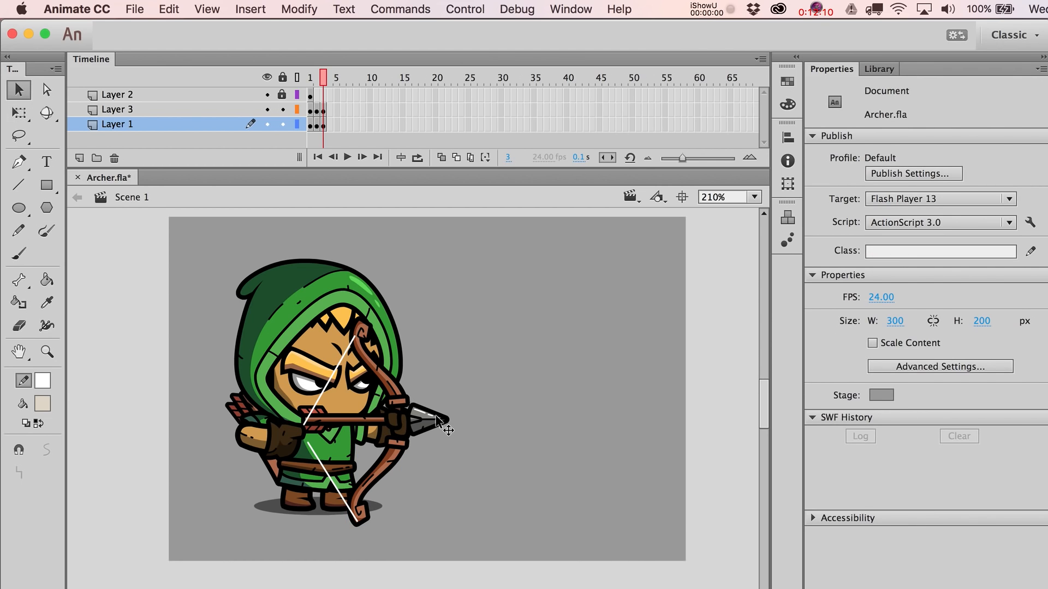
Step: Nudge the arrow left on frame 3, to X 74.20
click(436, 417)
key(Left)
key(Left)
key(Left)
key(Left)
key(Left)
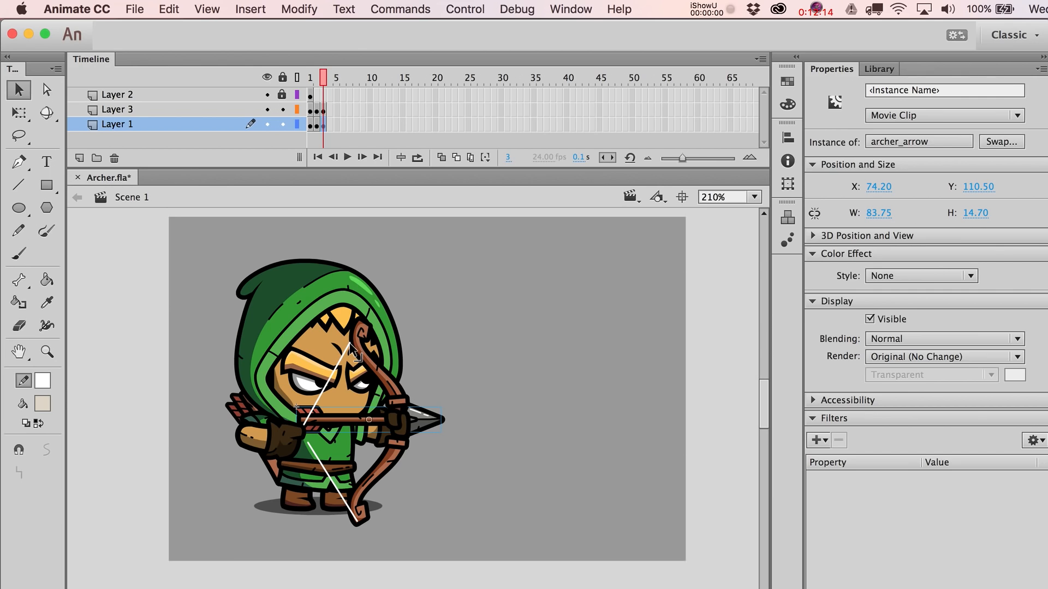
Step: Reshape the bowstring on frame 3 so its ends meet the pulled-back hand and the bent bow tips
mouse_move(304, 425)
mouse_down()
mouse_move(295, 423)
mouse_move(300, 439)
mouse_up()
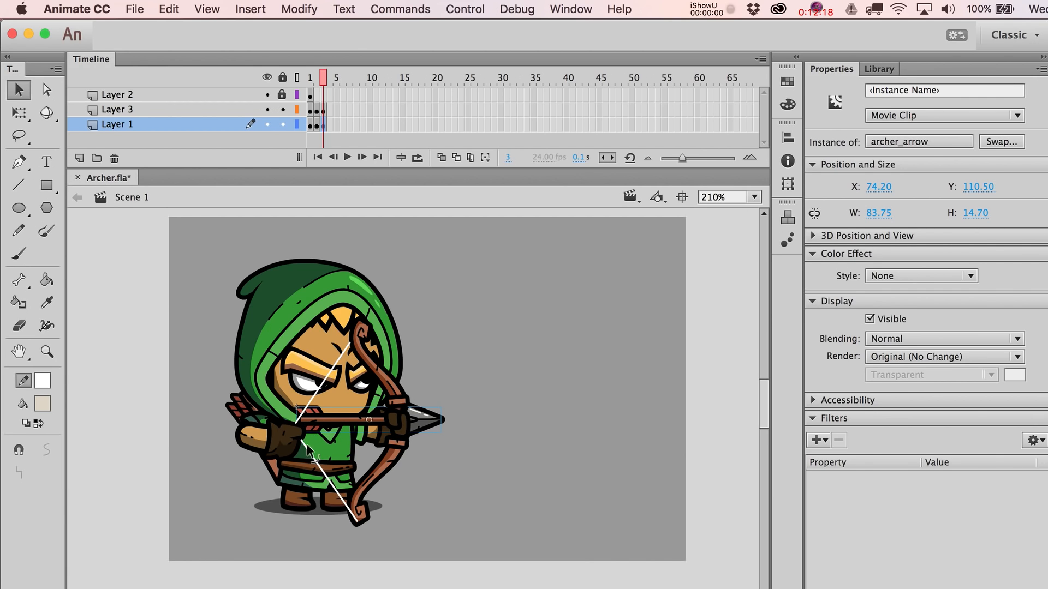
drag(358, 521, 349, 517)
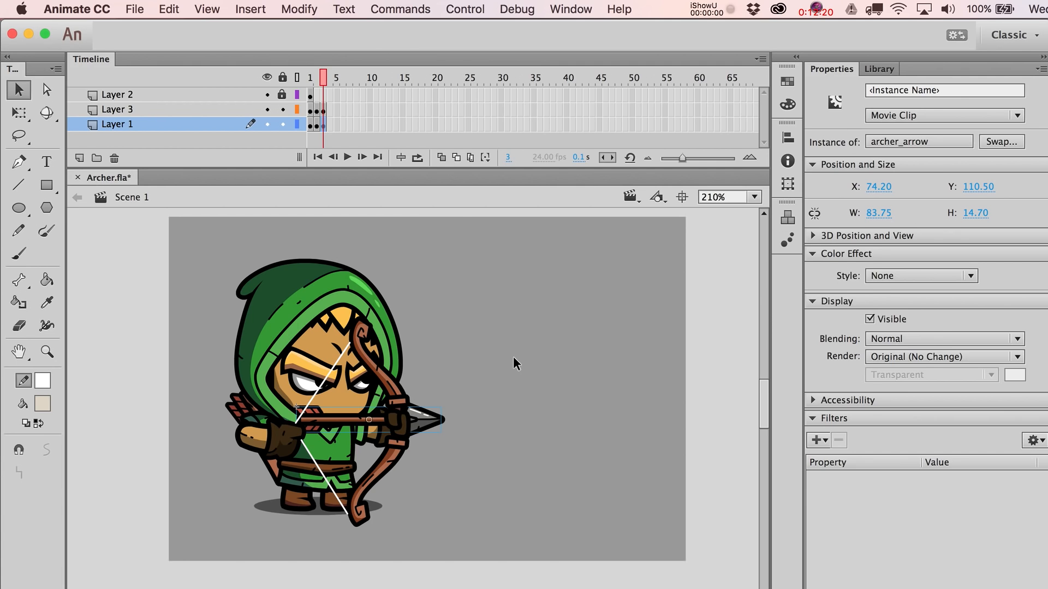
Step: Step back and forth through frames 1 to 3 to check the motion of the bow draw
key(comma)
key(comma)
key(period)
key(period)
key(comma)
key(comma)
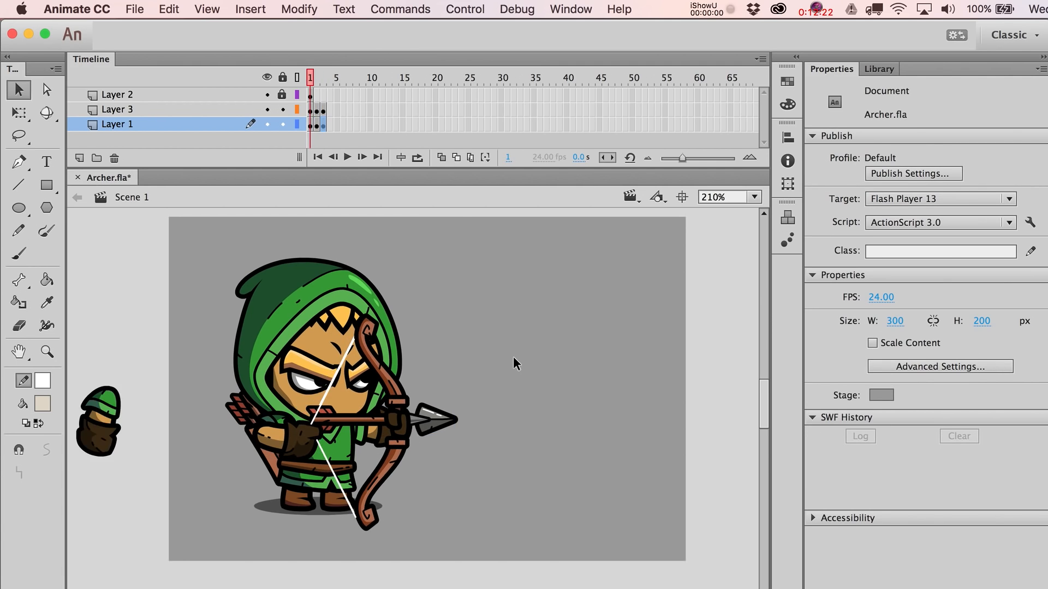
key(period)
key(period)
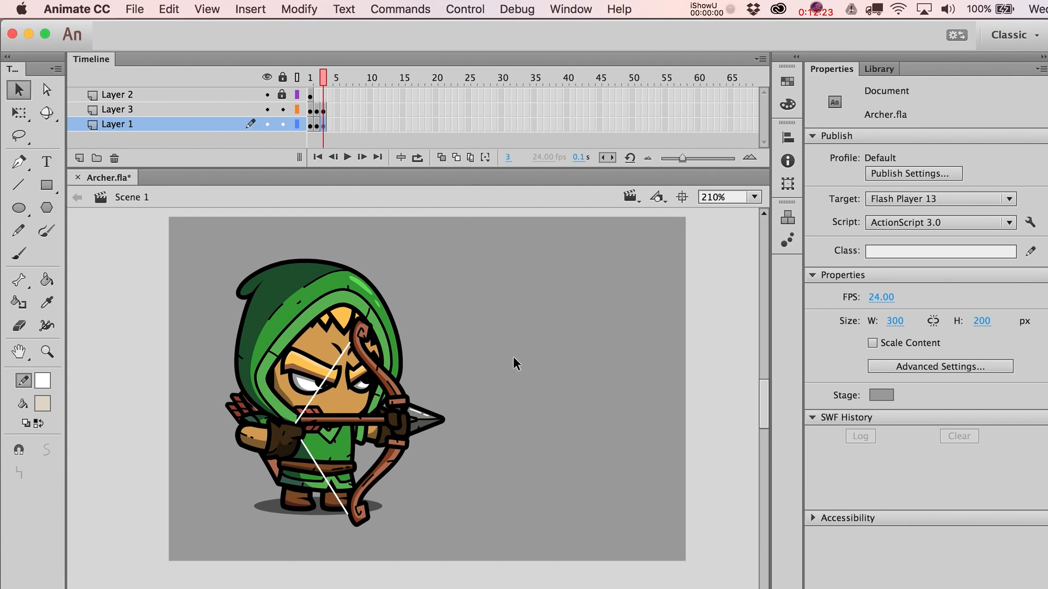
Step: Nudge the archer's head right and down on frame 3, to X 39.75, Y 26.05
click(326, 314)
key(Right)
key(Down)
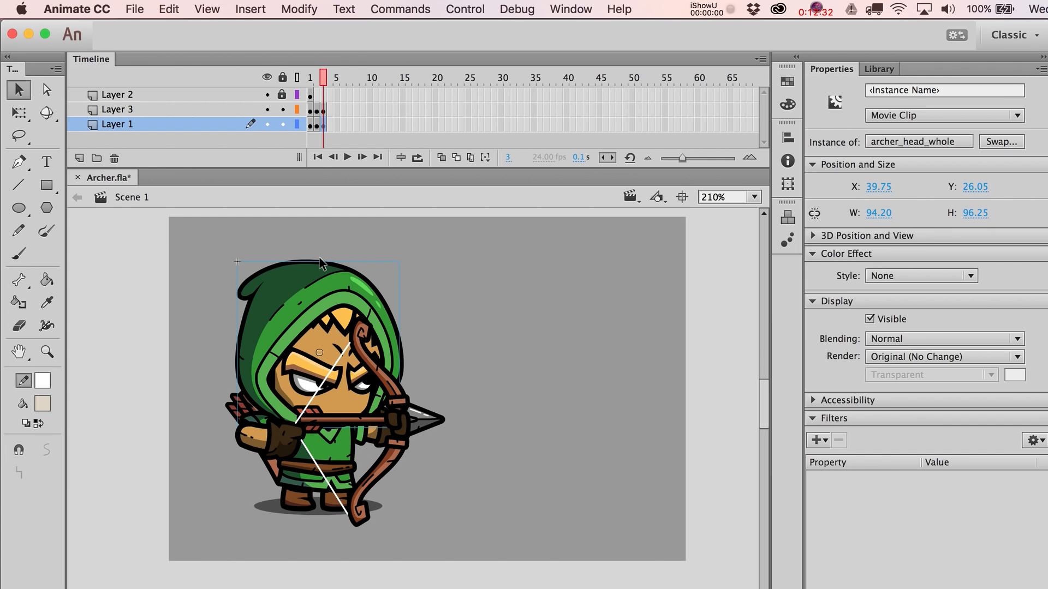
key(Return)
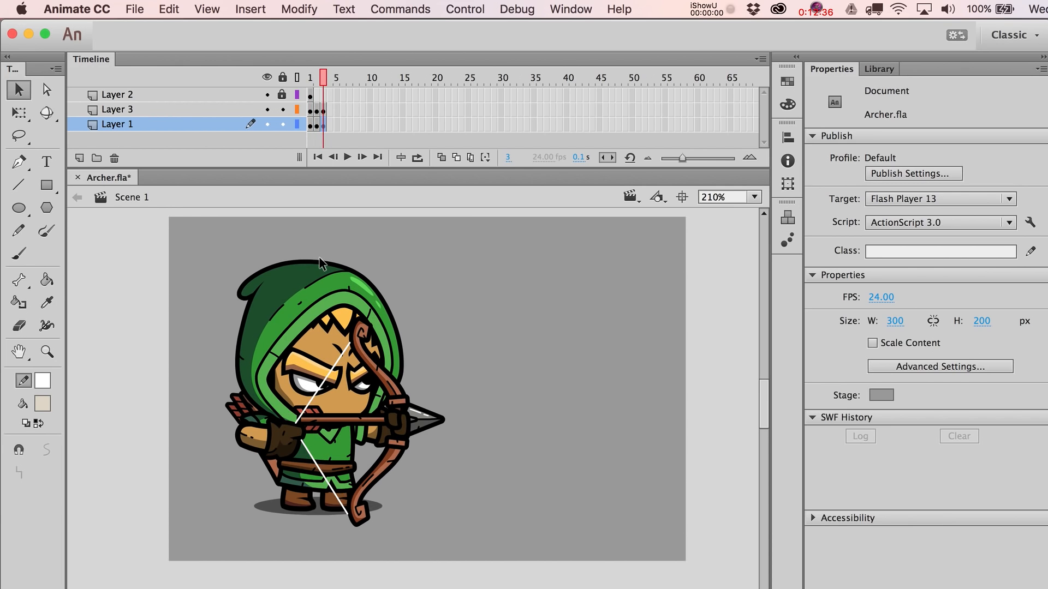
Step: Nudge the arrow sling on the archer's back upward on frames 2 and 3, to Y 96.30 on frame 3
key(Return)
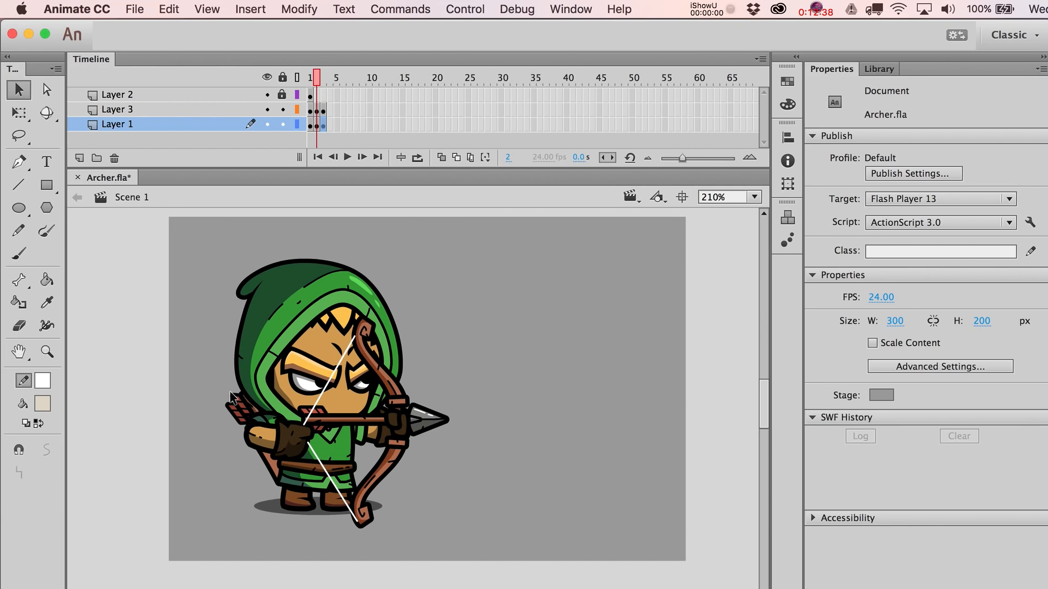
click(310, 437)
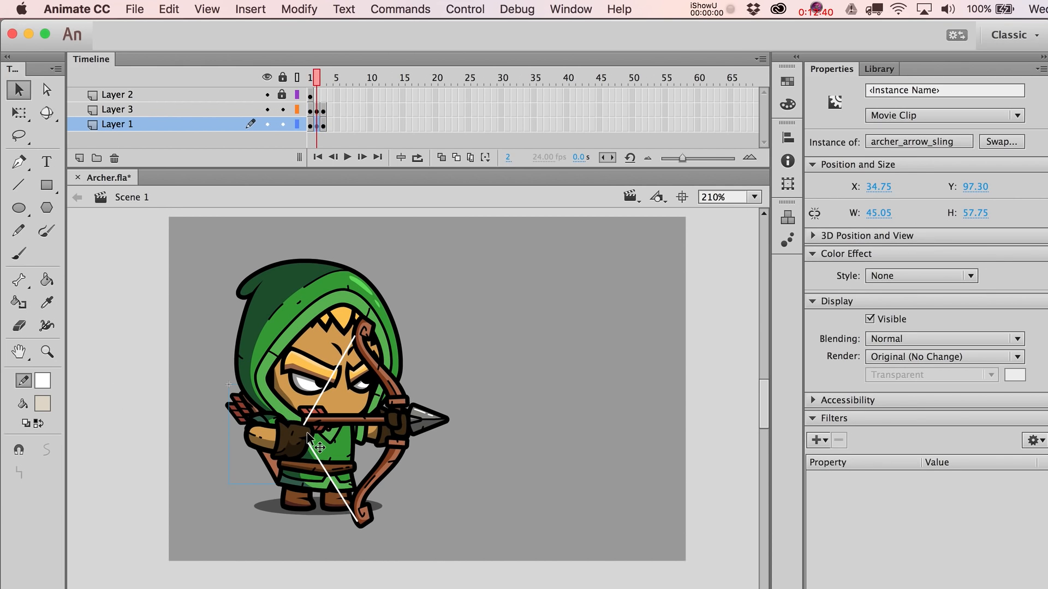
key(Up)
key(period)
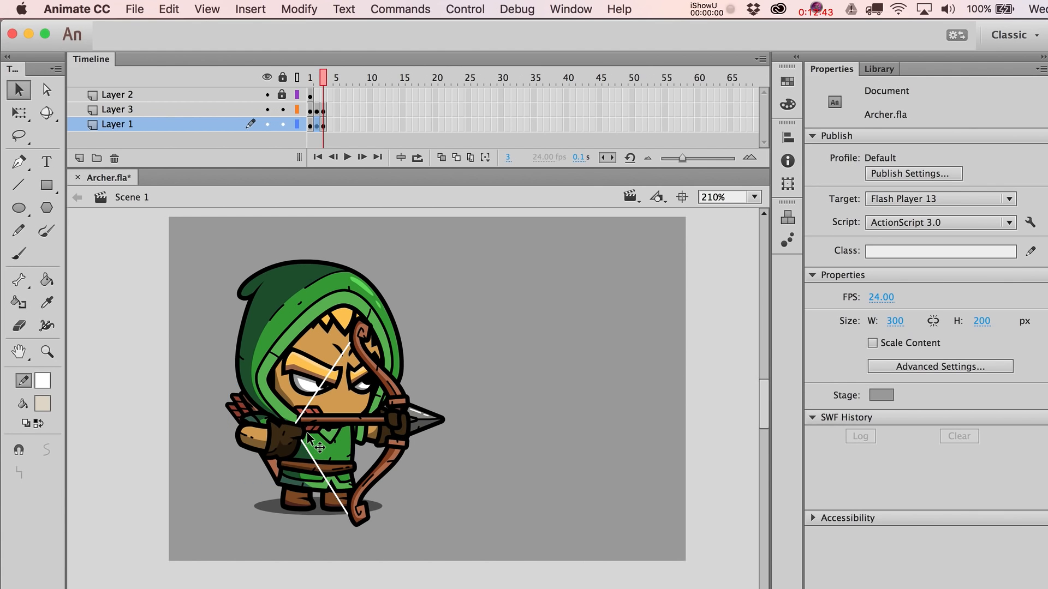
click(240, 420)
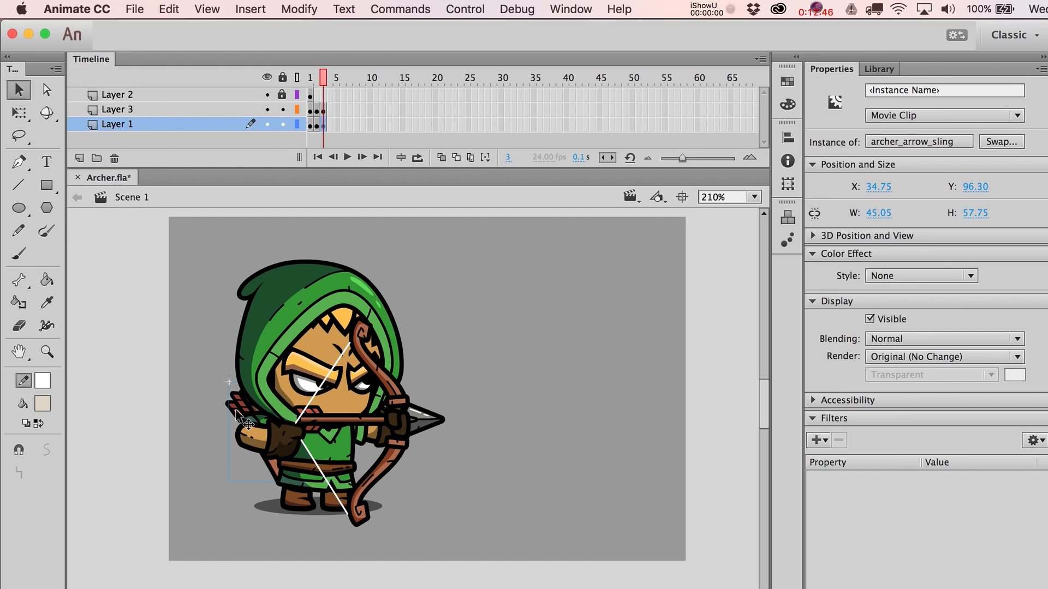
Step: Step repeatedly through frames 1 to 3 to check how the head and arrow sling move with the draw
key(comma)
key(comma)
key(period)
key(period)
key(comma)
key(comma)
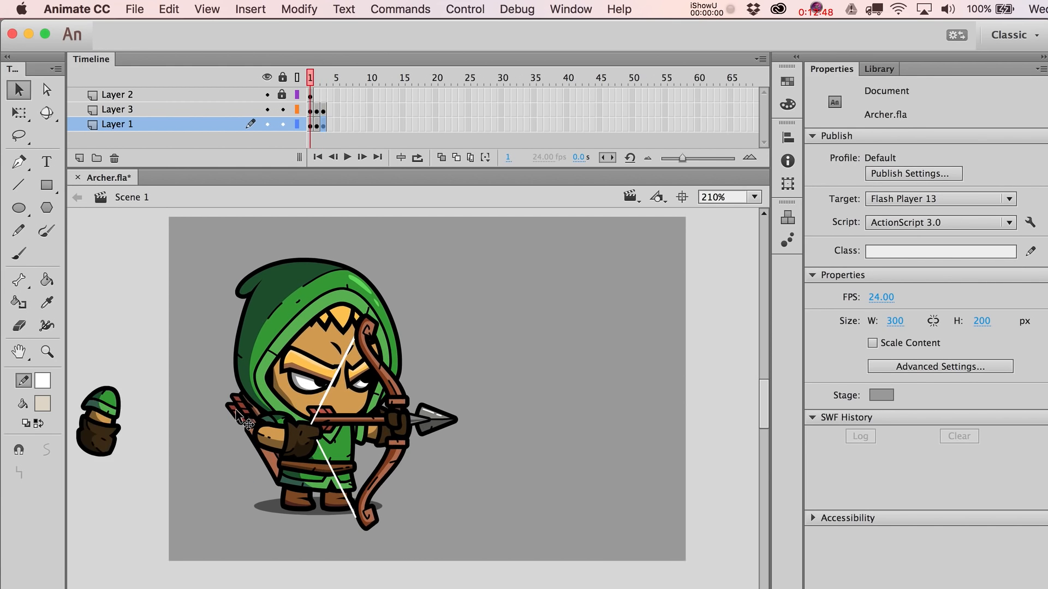
key(period)
key(period)
key(comma)
key(comma)
key(period)
key(period)
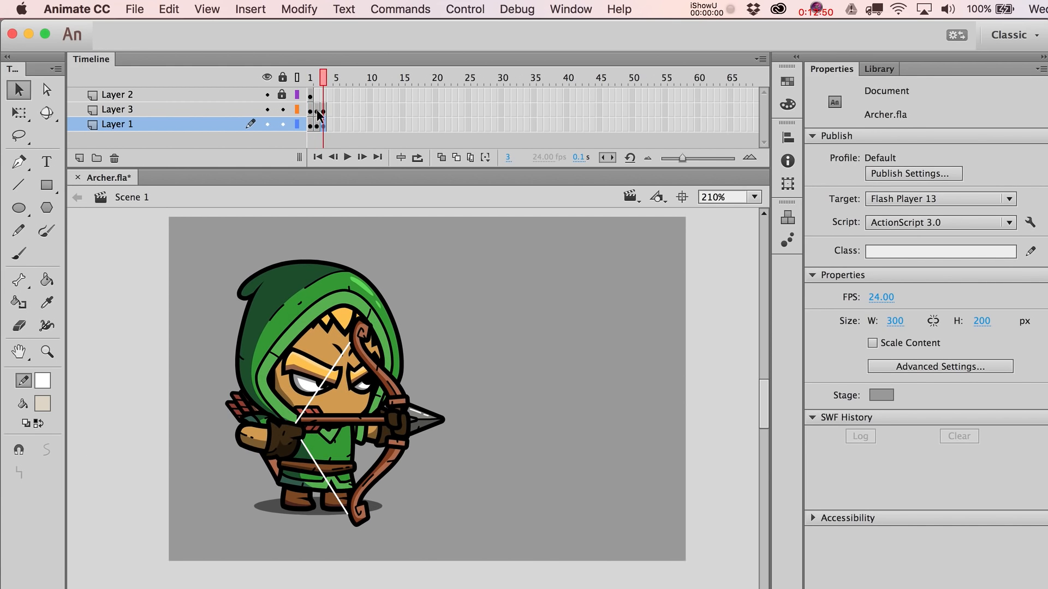
Step: Insert keyframes at frame 4 on Layers 3 and 1, and move the string-pulling arm left to X 35.55
drag(328, 109, 327, 128)
key(F6)
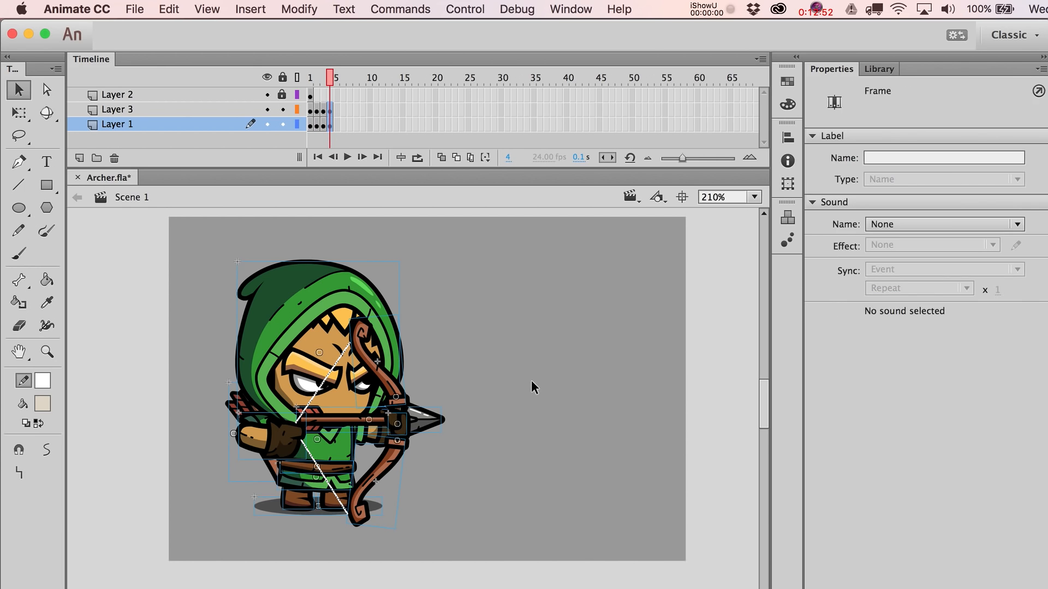
click(531, 381)
click(285, 436)
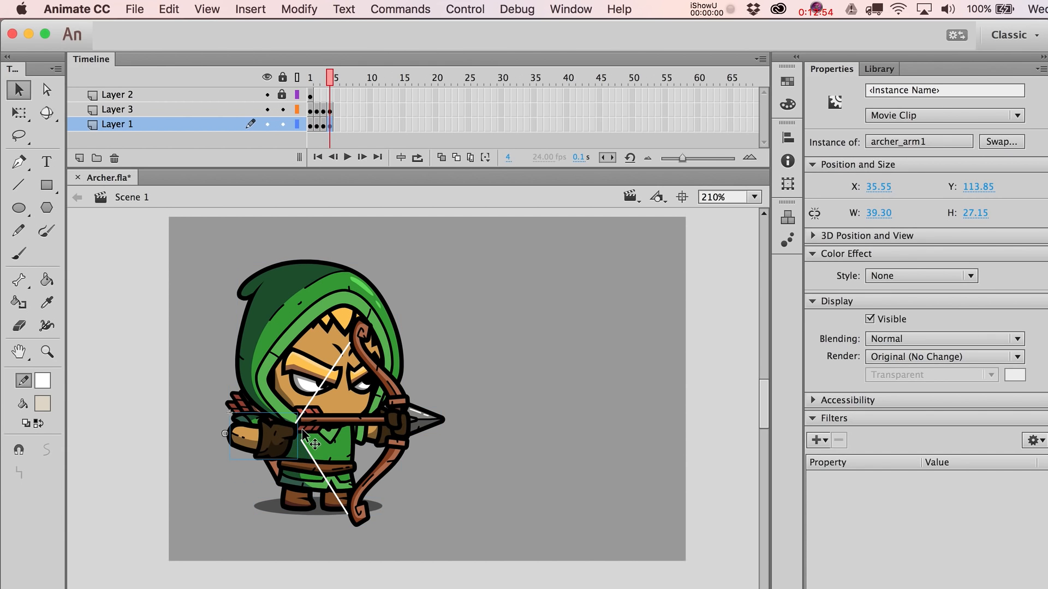
Step: Rotate both bow limbs further inward on frame 4, the upper to about X 119.50, Y 84.80 and the lower to about X 118.75, Y 152.85
click(404, 384)
key(q)
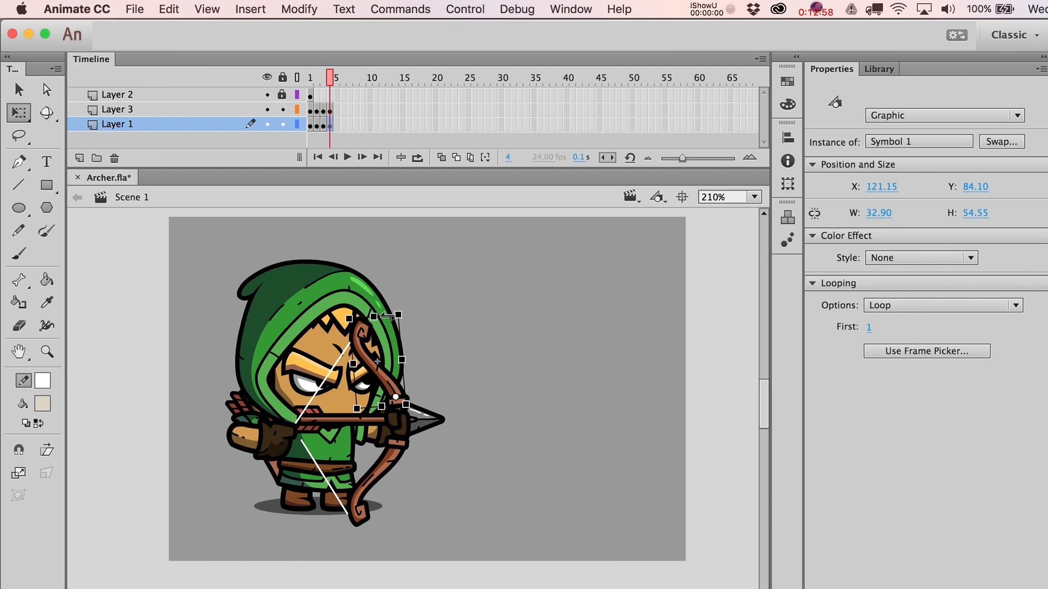
mouse_move(388, 316)
mouse_down()
mouse_move(365, 318)
mouse_move(388, 318)
mouse_move(379, 322)
mouse_up()
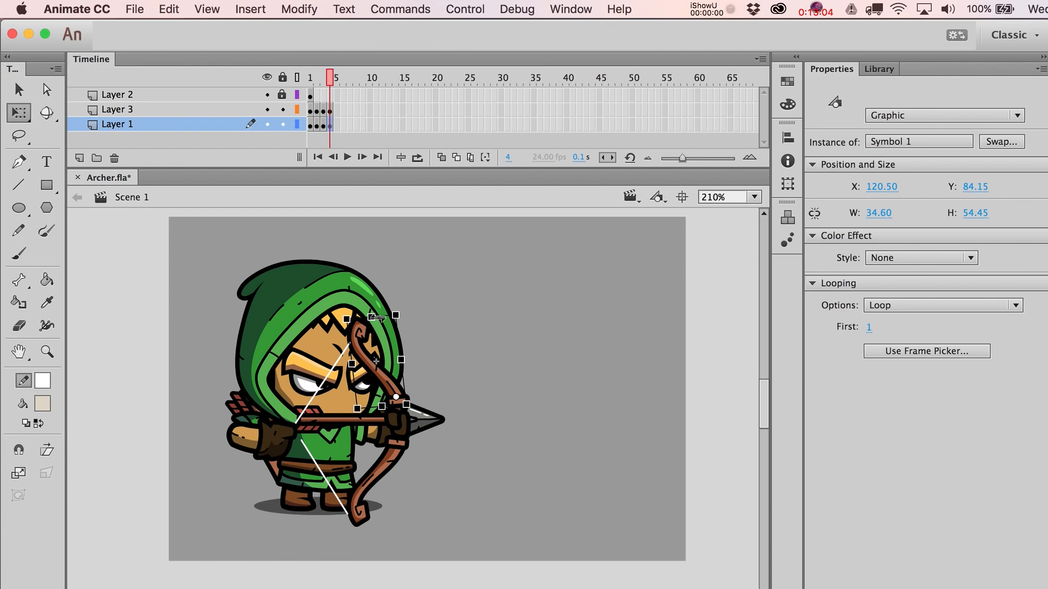
drag(385, 318, 338, 327)
key(super+z)
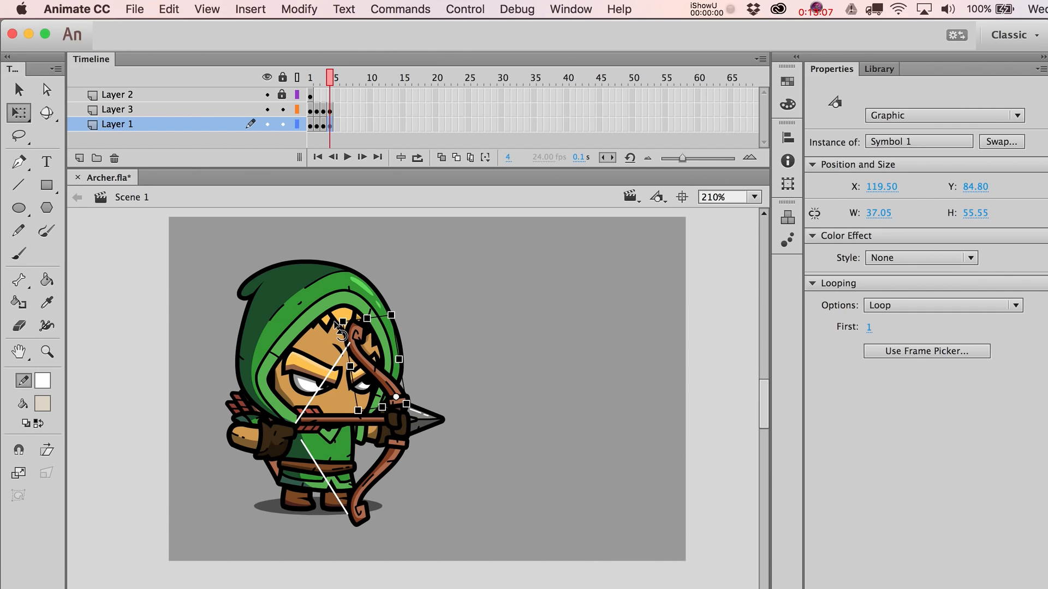
click(367, 497)
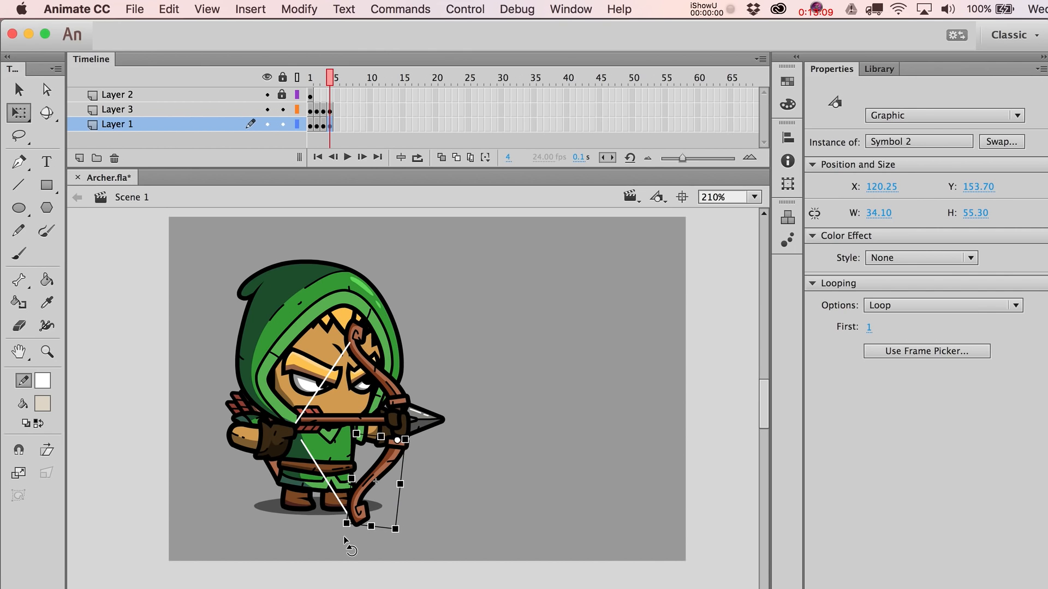
drag(344, 539, 336, 535)
key(v)
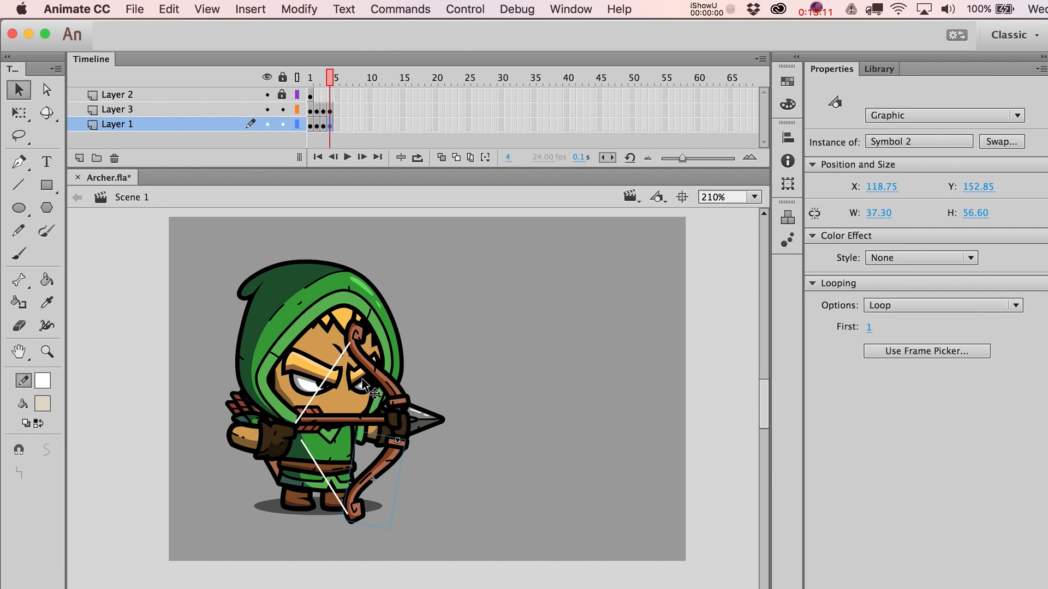
Step: Shift both halves of the bowstring left on frame 4, to X 69.20
click(350, 346)
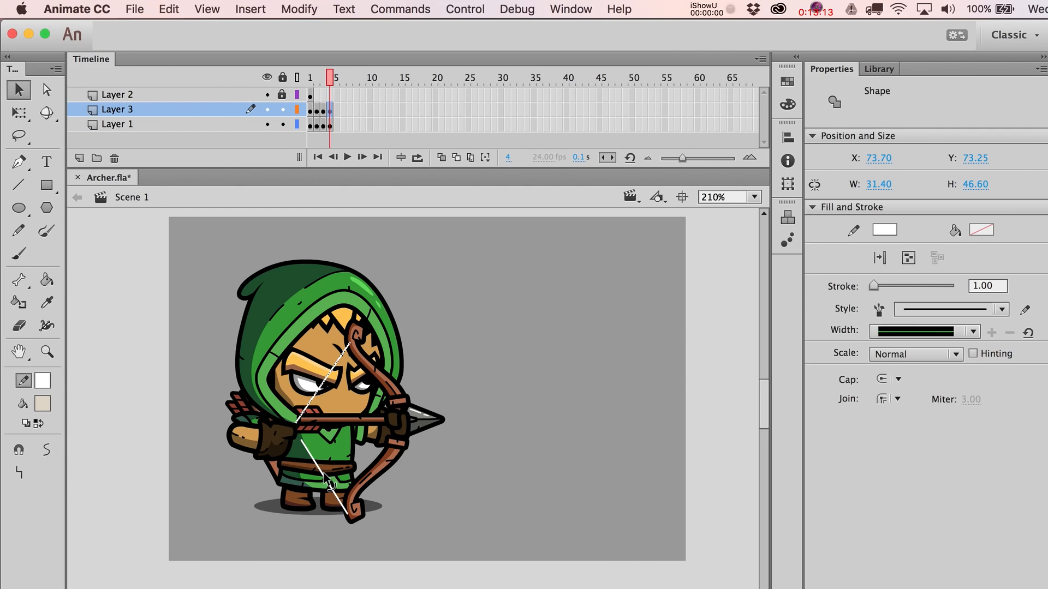
key(Left)
key(Left)
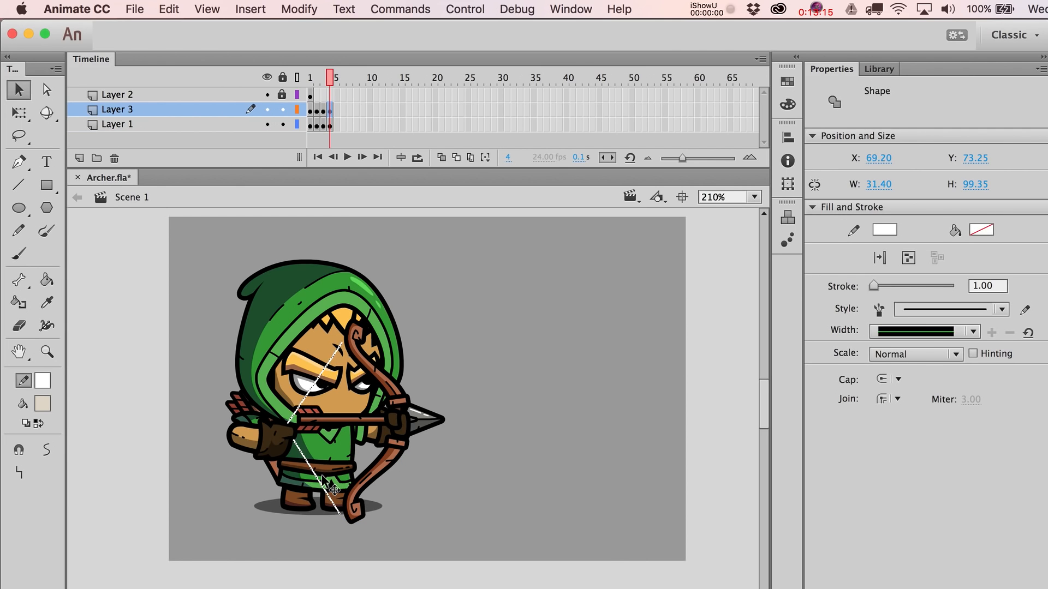
Step: Pull the bowstring's inner ends back to the drawing hand on frame 4 and move the arrow to X 69.20, Y 110.50
click(486, 519)
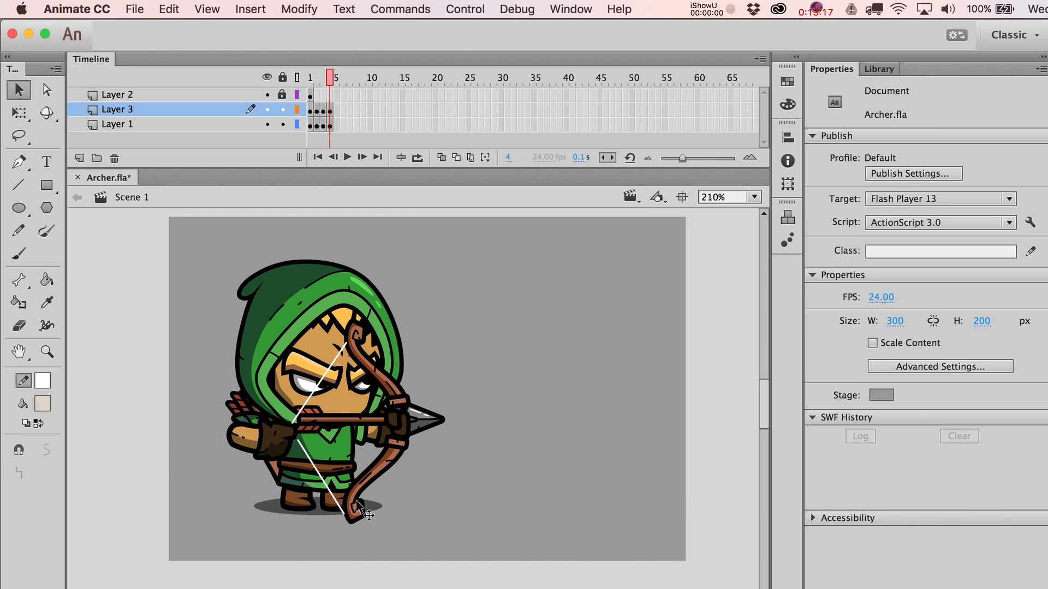
drag(292, 441, 286, 421)
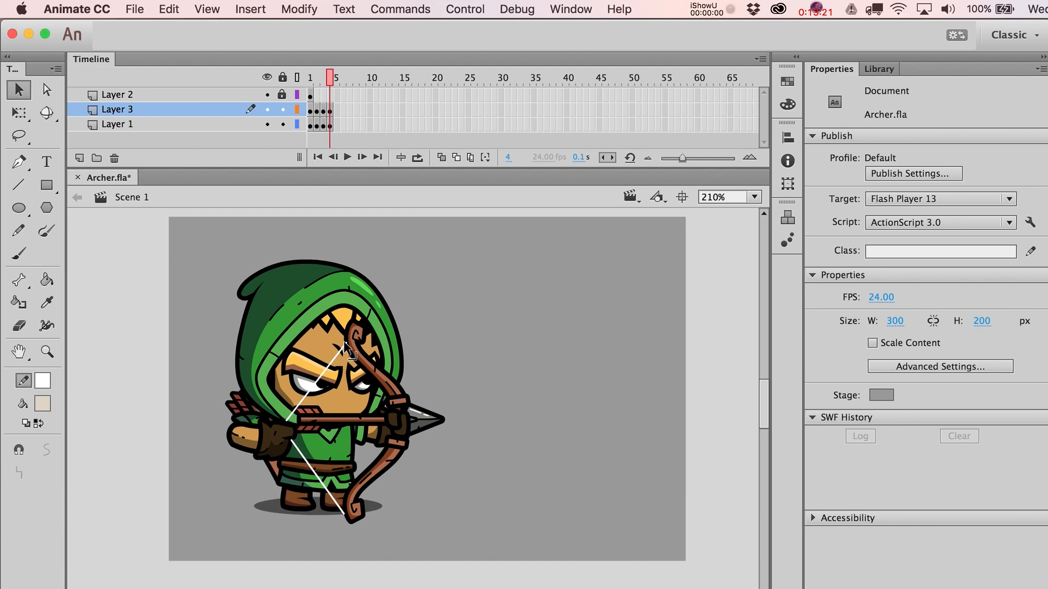
click(429, 419)
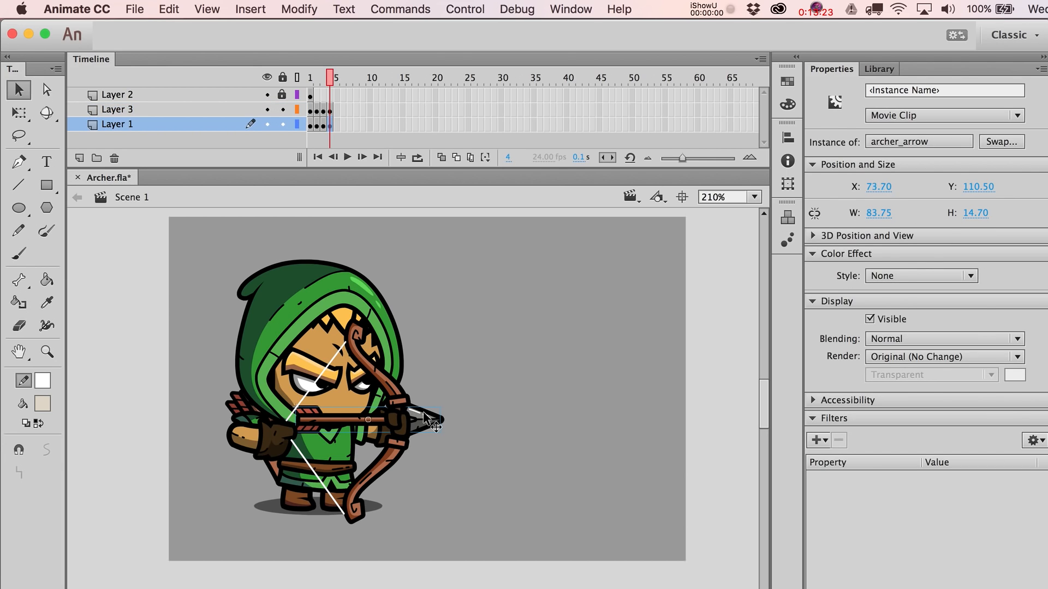
drag(424, 414, 422, 413)
key(Left)
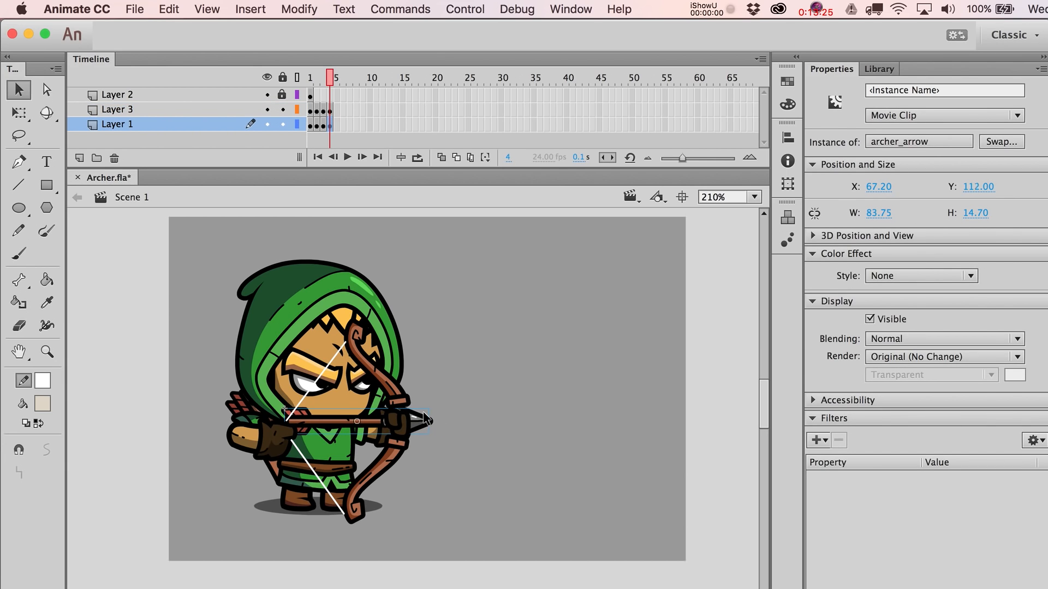
key(Right)
key(Right)
key(Right)
key(Right)
key(Left)
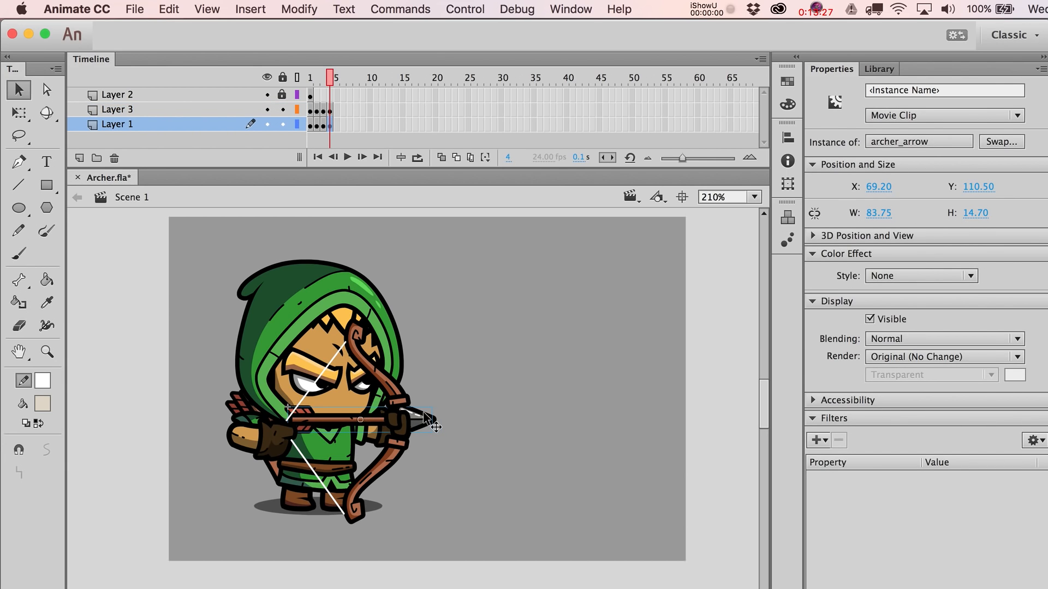
key(Escape)
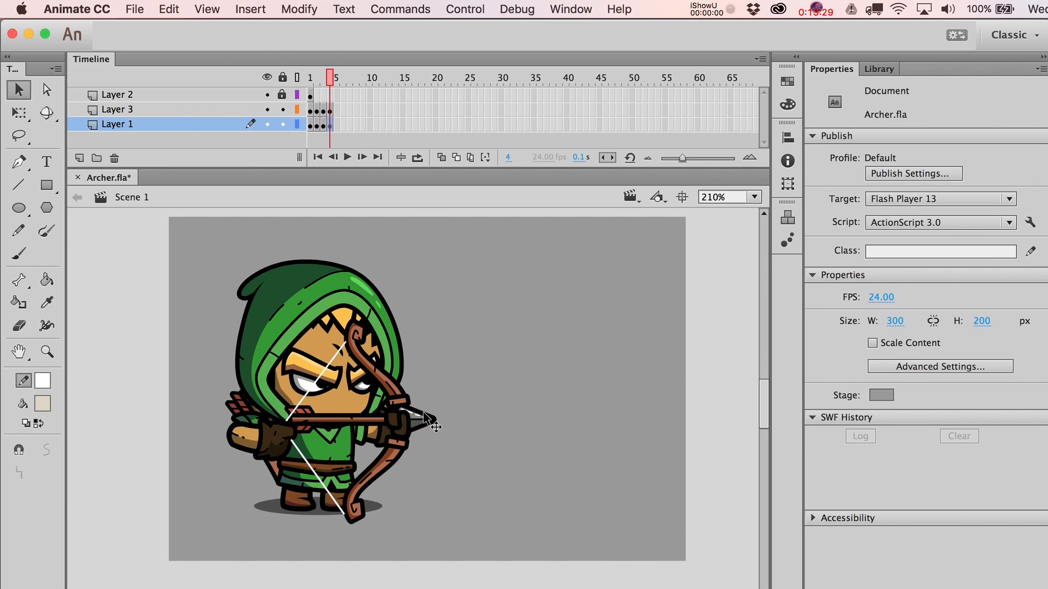
Step: Step back and forth through frames 1 to 4 several times to check the motion of the bow draw
key(comma)
key(comma)
key(comma)
key(period)
key(period)
key(period)
key(comma)
key(comma)
key(comma)
key(period)
key(period)
key(period)
key(comma)
key(comma)
key(comma)
key(period)
key(period)
key(period)
Step: Nudge the Archer's head on frame 4 to X 40.25, Y 26.55, and return to frame 1
click(353, 333)
click(334, 291)
key(Down)
key(Right)
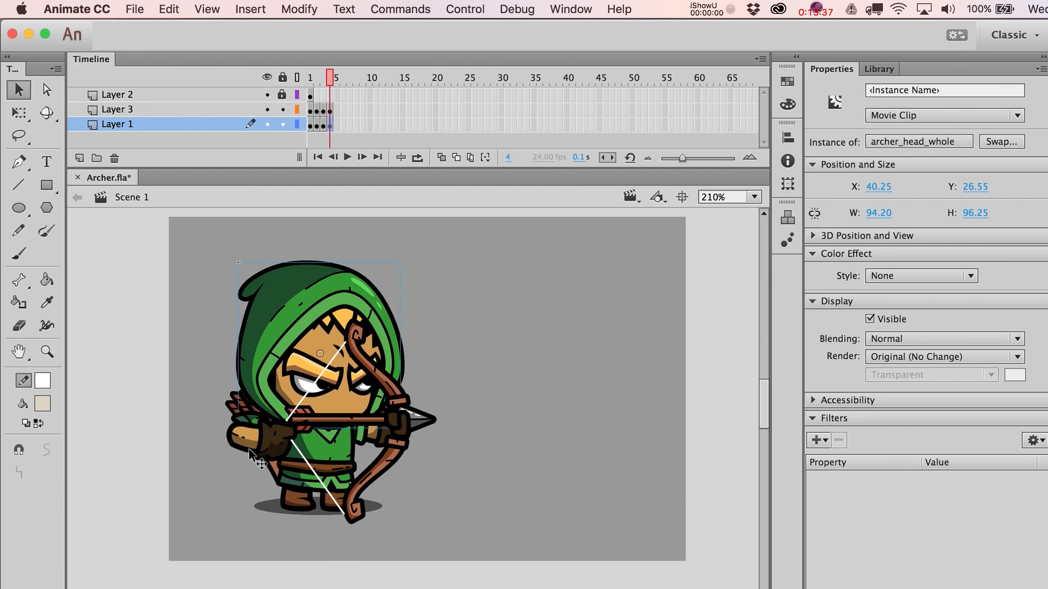
click(239, 409)
key(comma)
key(comma)
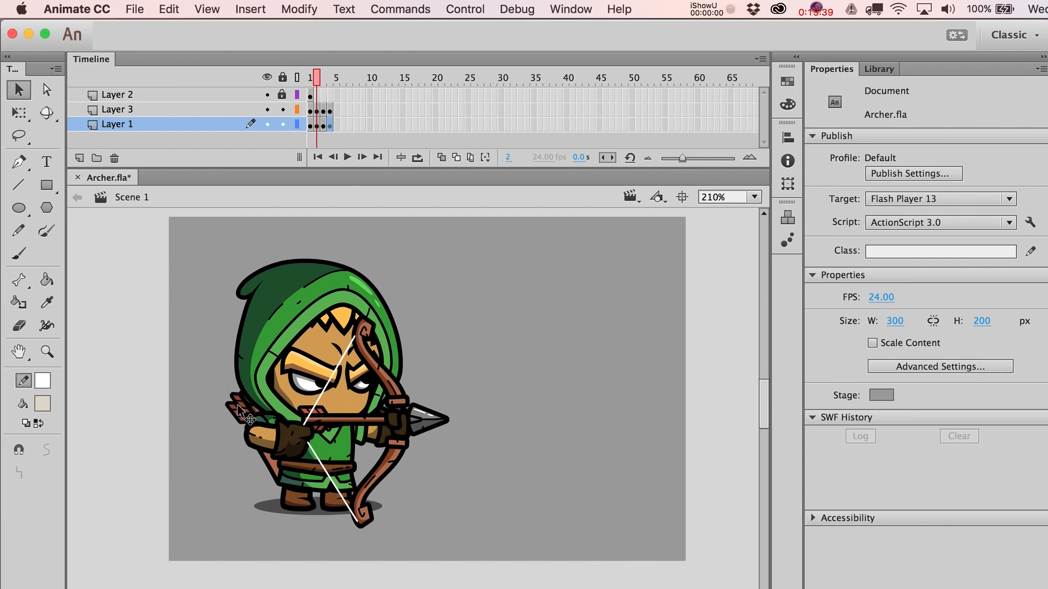
key(comma)
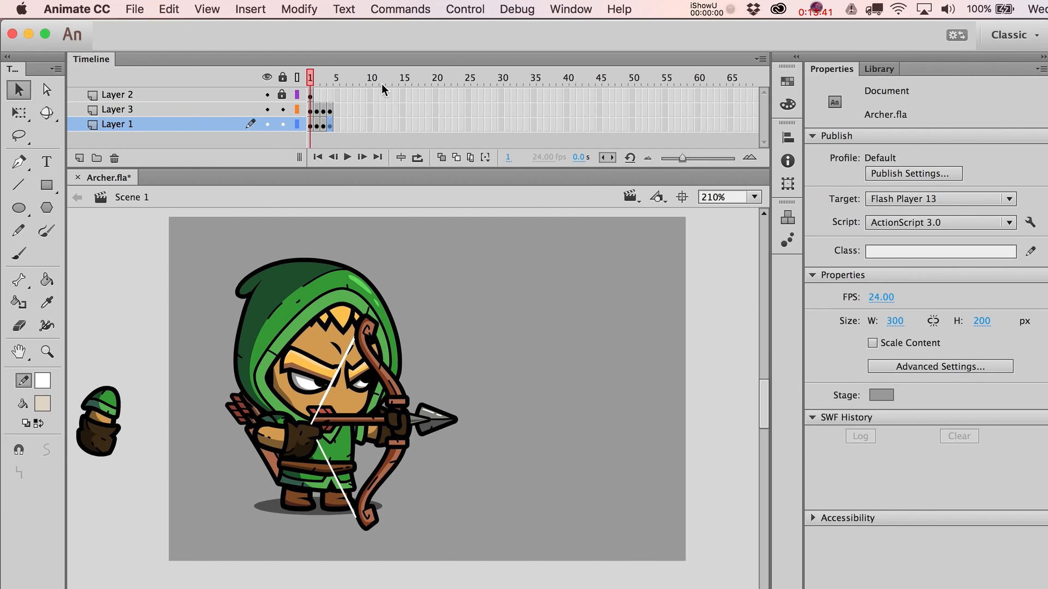
Step: Test the current scene to preview the animation, and close the output panel and the preview window
click(485, 5)
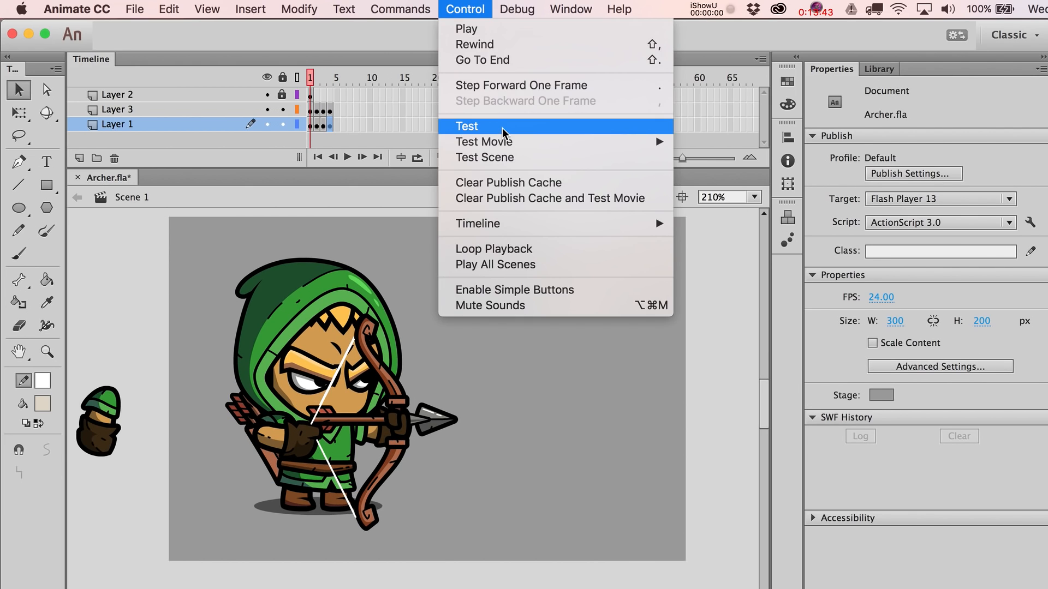
click(499, 156)
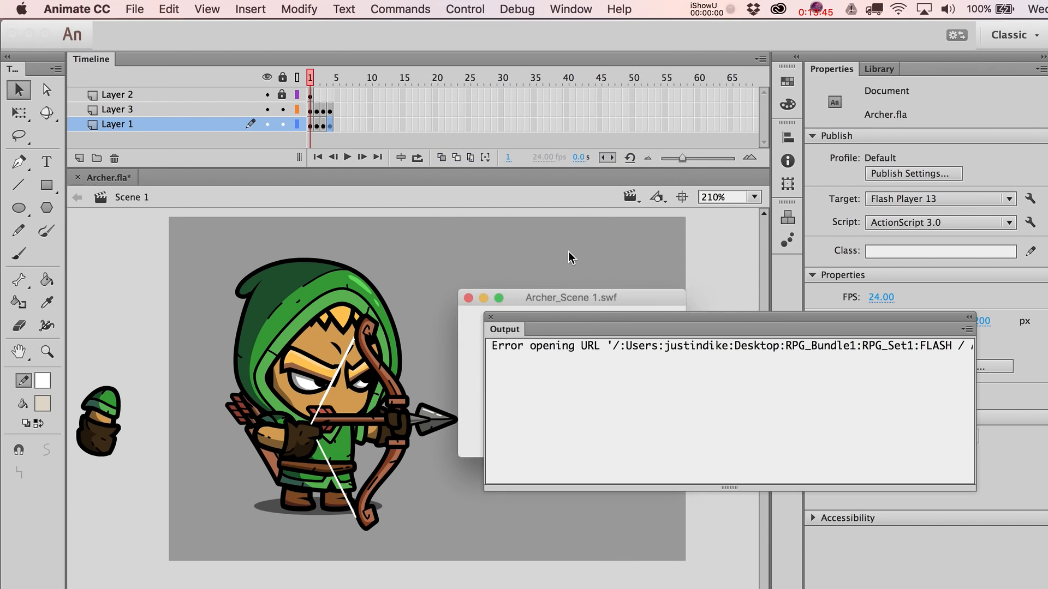
click(490, 317)
key(super+w)
Step: Test the whole Archer movie to preview the bow-drawing animation
click(465, 9)
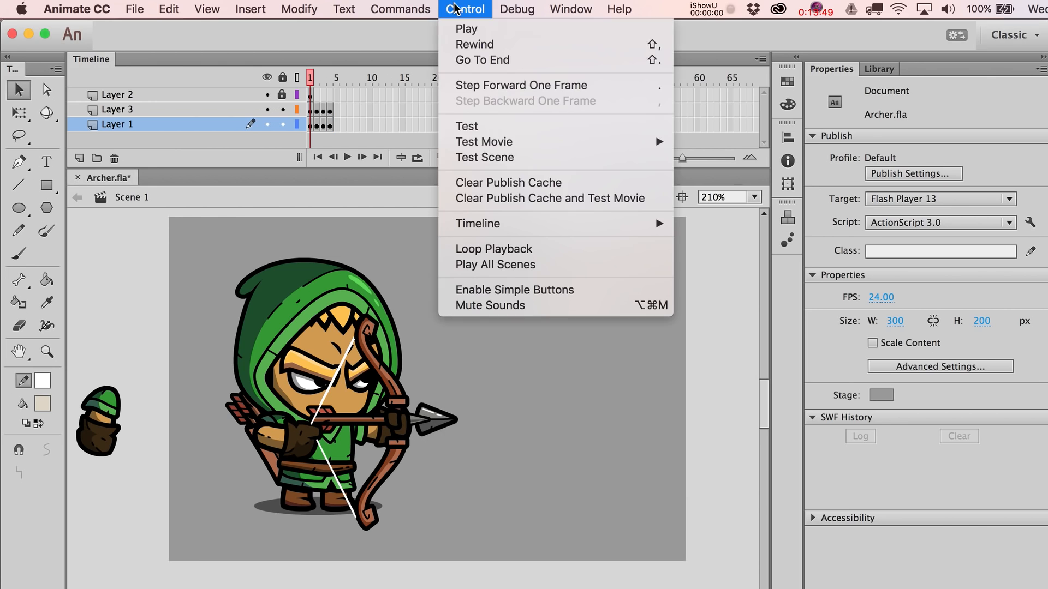
mouse_move(502, 142)
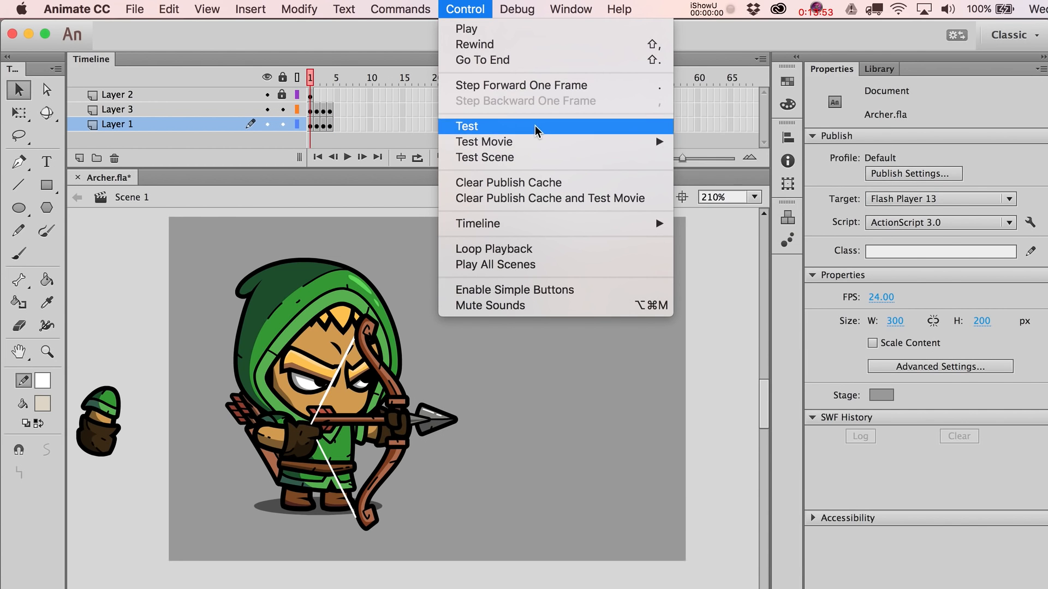
click(535, 126)
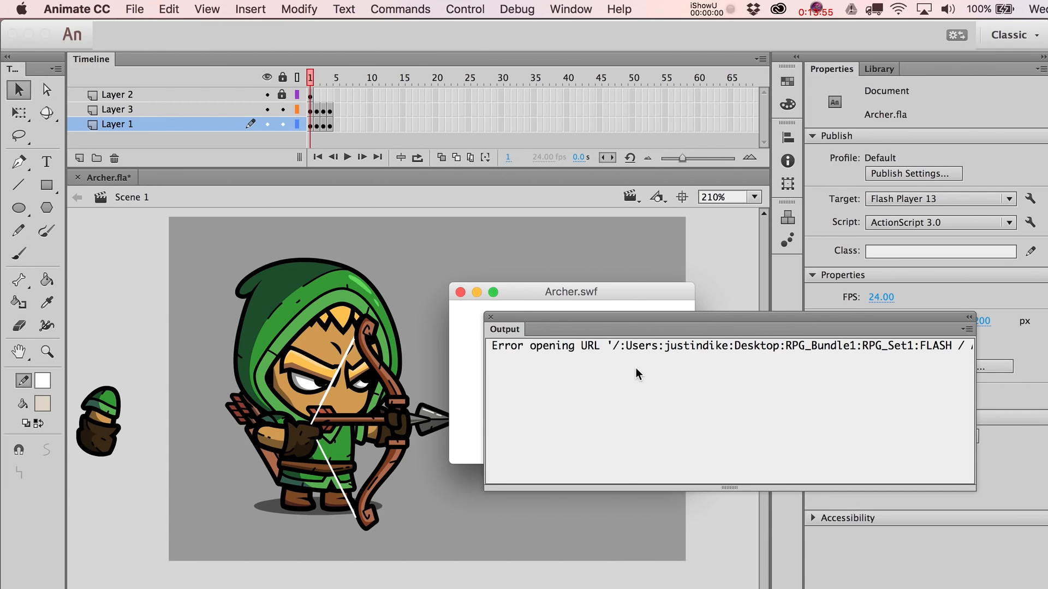
Step: Read the full publishing error in the Output window, and close it along with the Archer.swf preview
drag(637, 368, 977, 352)
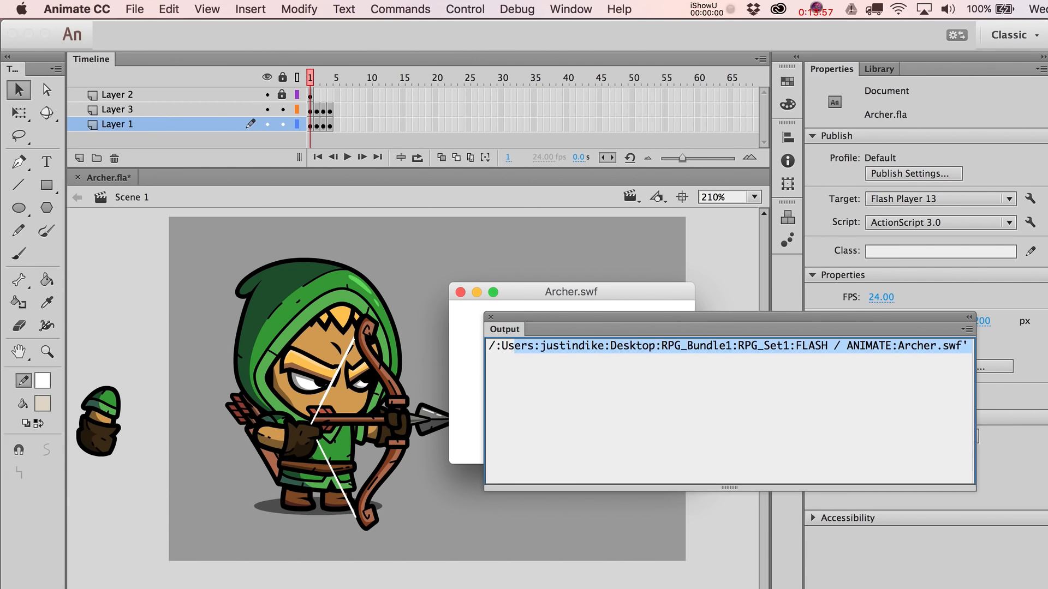
click(492, 317)
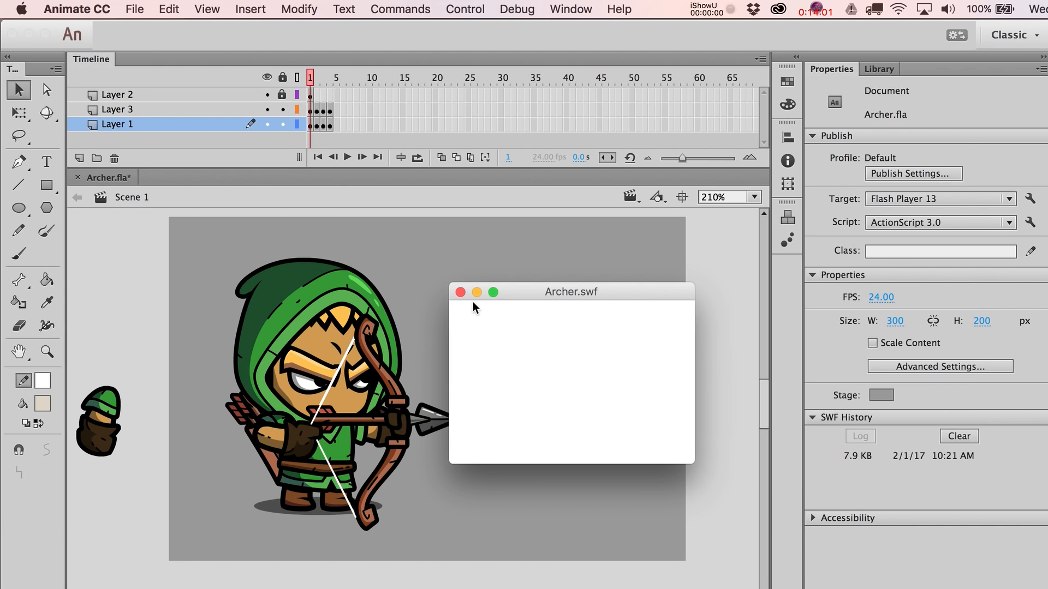
click(460, 292)
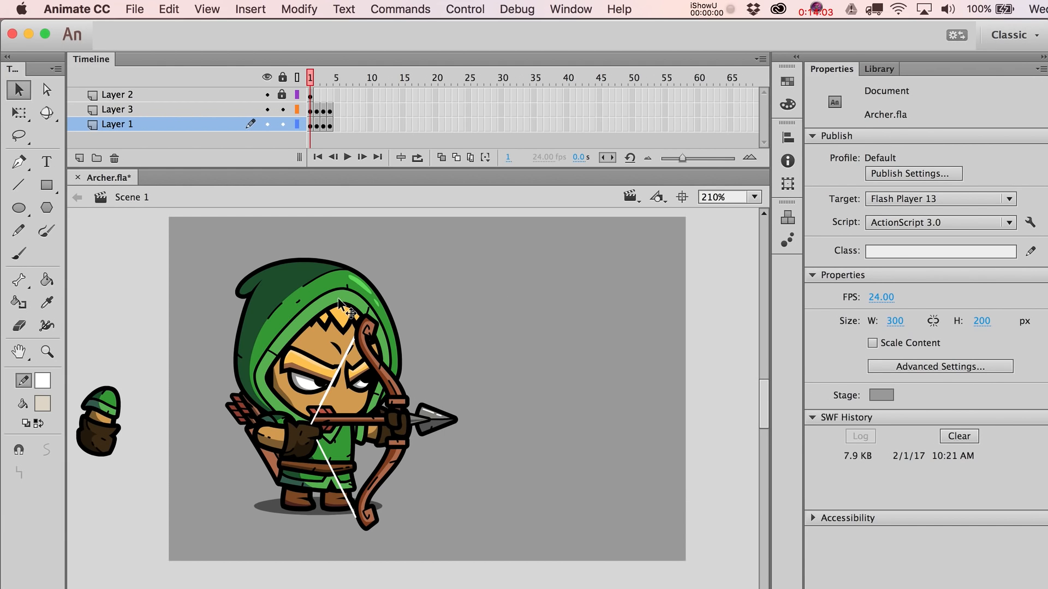
Step: Save Archer.fla and test the movie again, closing the Output window and the preview
click(335, 268)
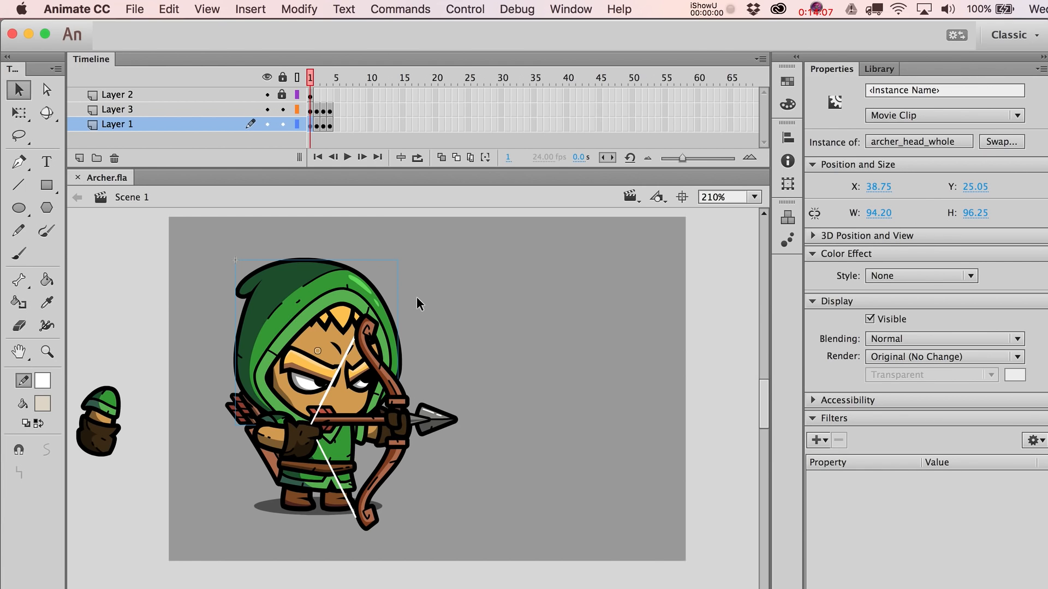
key(super+Return)
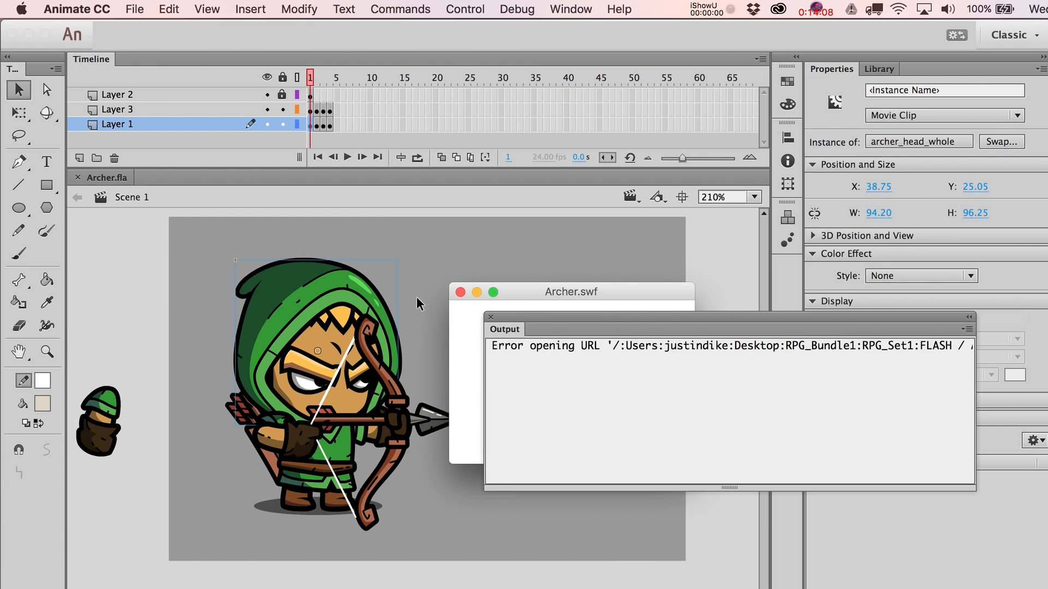
click(490, 315)
click(460, 293)
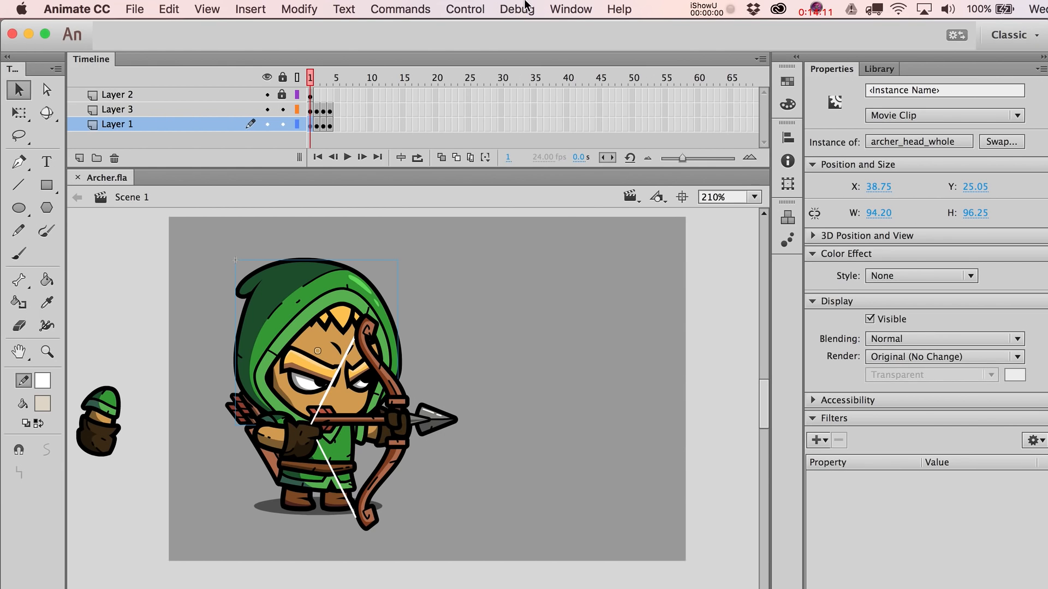
Step: Enable Loop Playback and hide Layer 2, playing the bow-draw animation on the timeline to check it
click(566, 10)
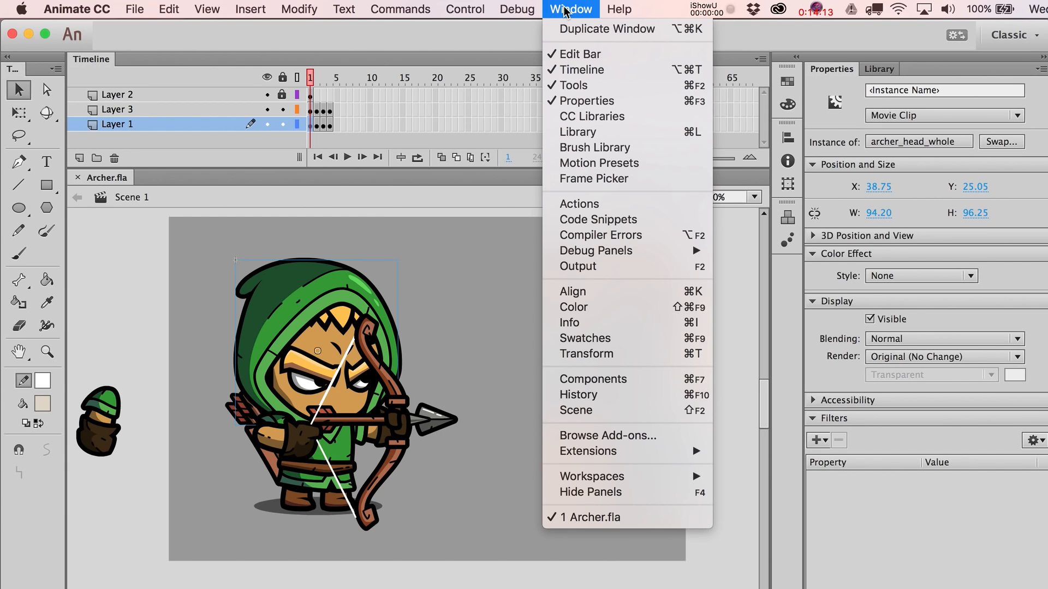
mouse_move(476, 7)
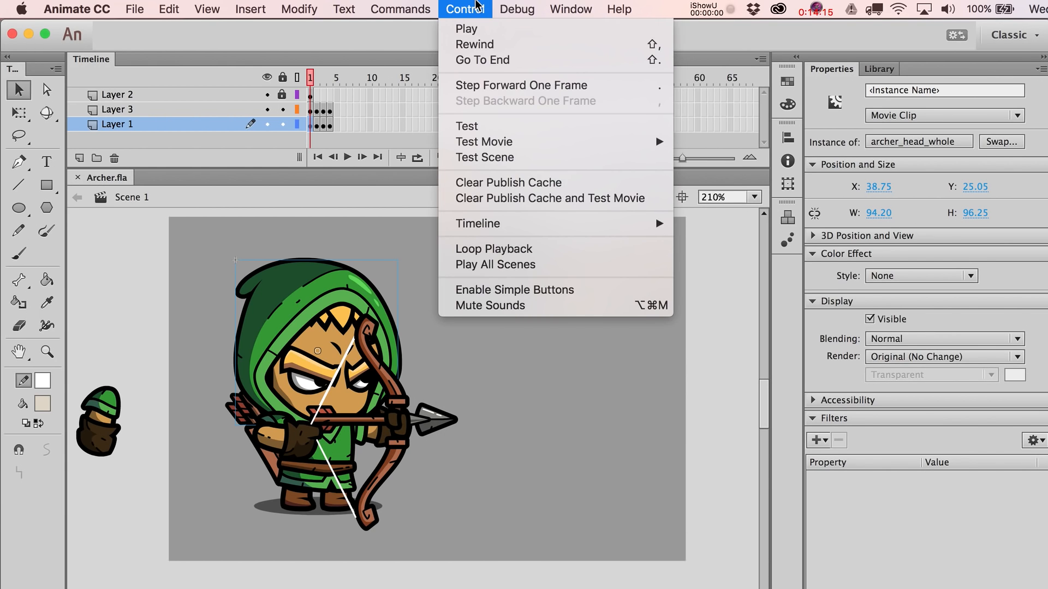
click(480, 251)
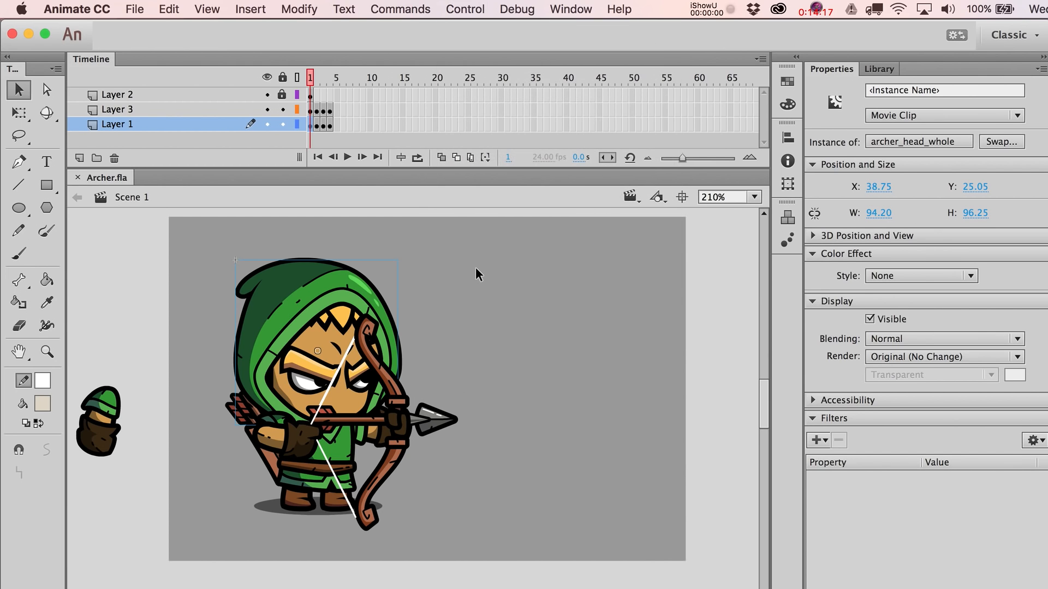
key(Return)
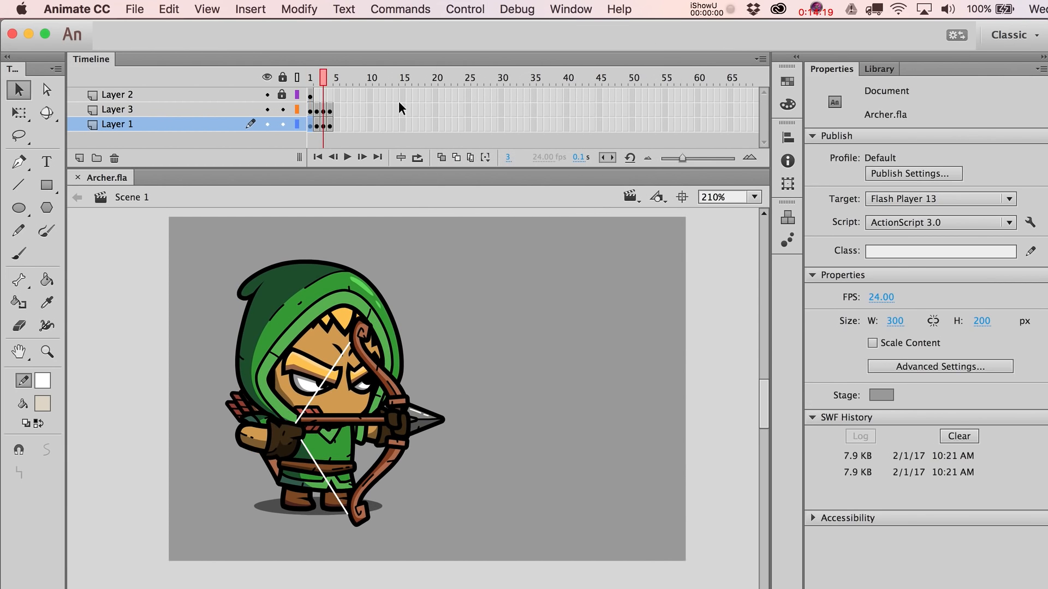
click(267, 95)
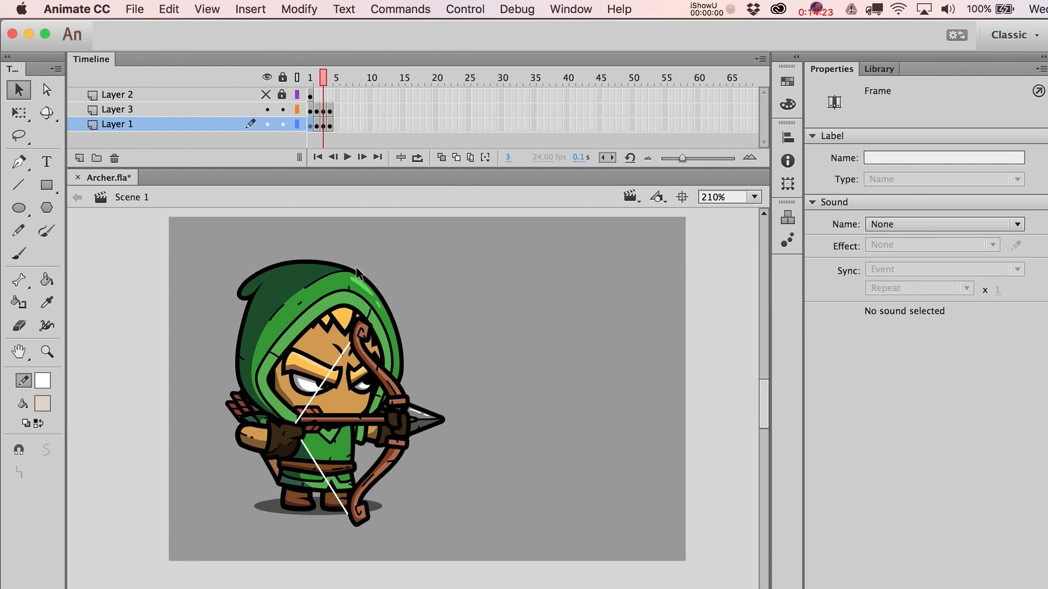
key(Return)
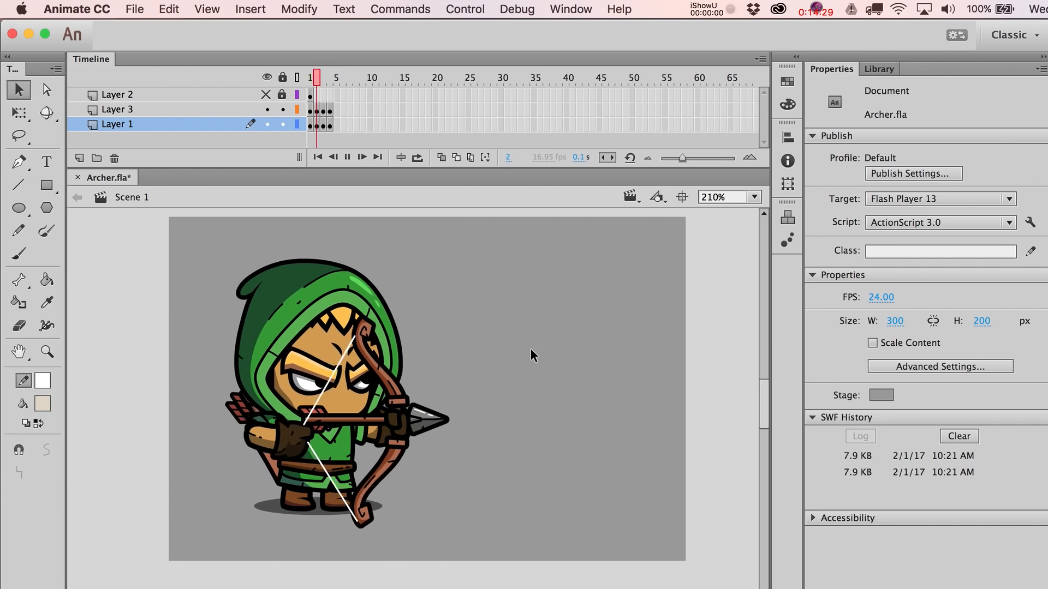
Step: Extend Layer 3 and Layer 1 with frames up to frame 14 and play the looped animation
drag(341, 105, 366, 125)
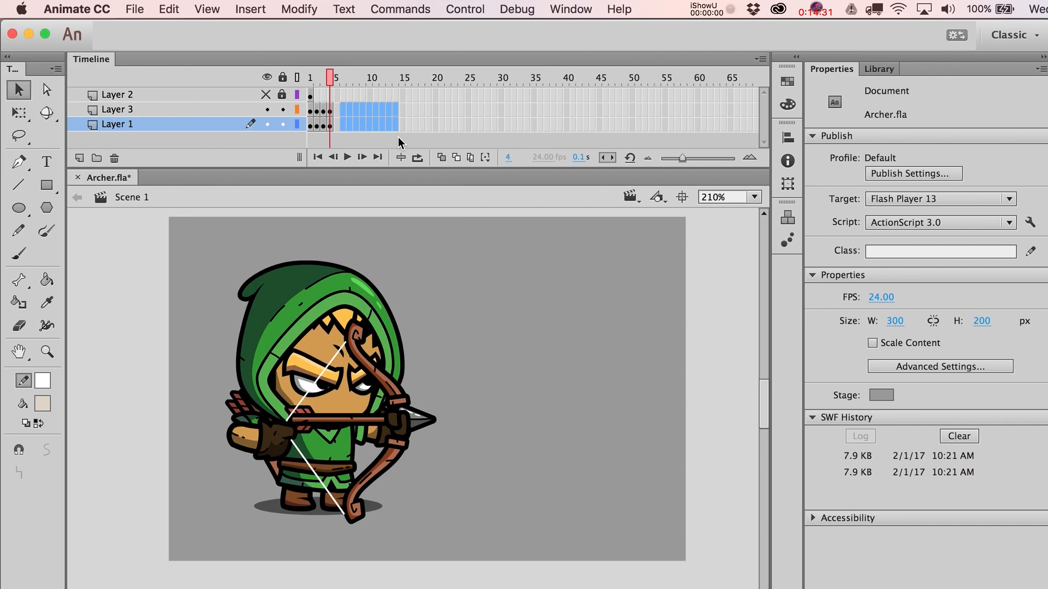
key(F5)
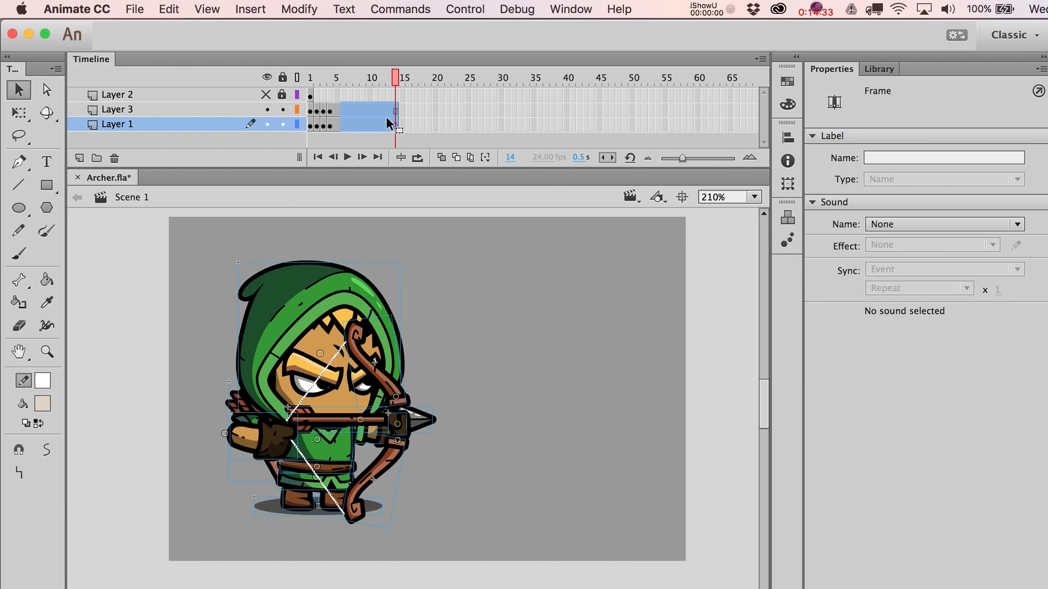
mouse_move(387, 80)
mouse_down()
mouse_move(326, 83)
mouse_move(387, 91)
mouse_move(328, 89)
mouse_move(378, 98)
mouse_up()
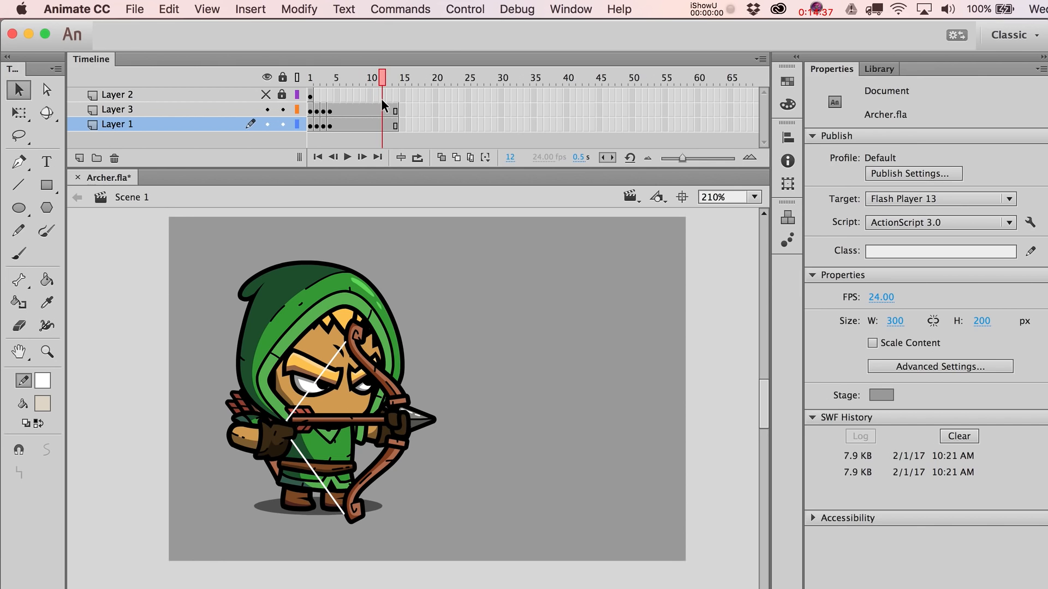
key(Return)
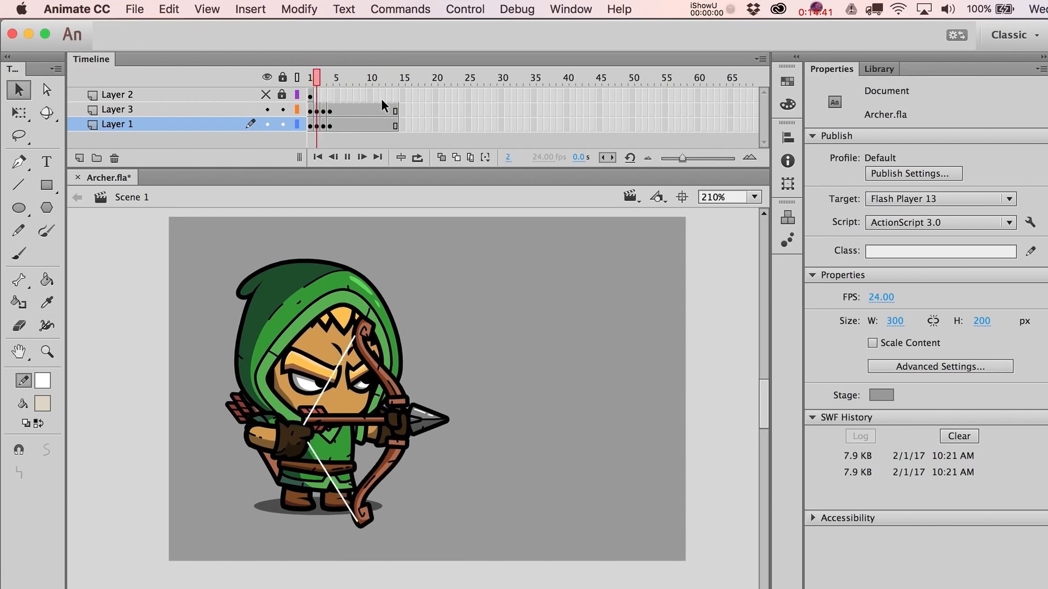
key(Return)
Step: Scrub through the draw poses and insert keyframes at frame 7 on Layer 3 and Layer 1
click(339, 112)
drag(345, 77, 333, 98)
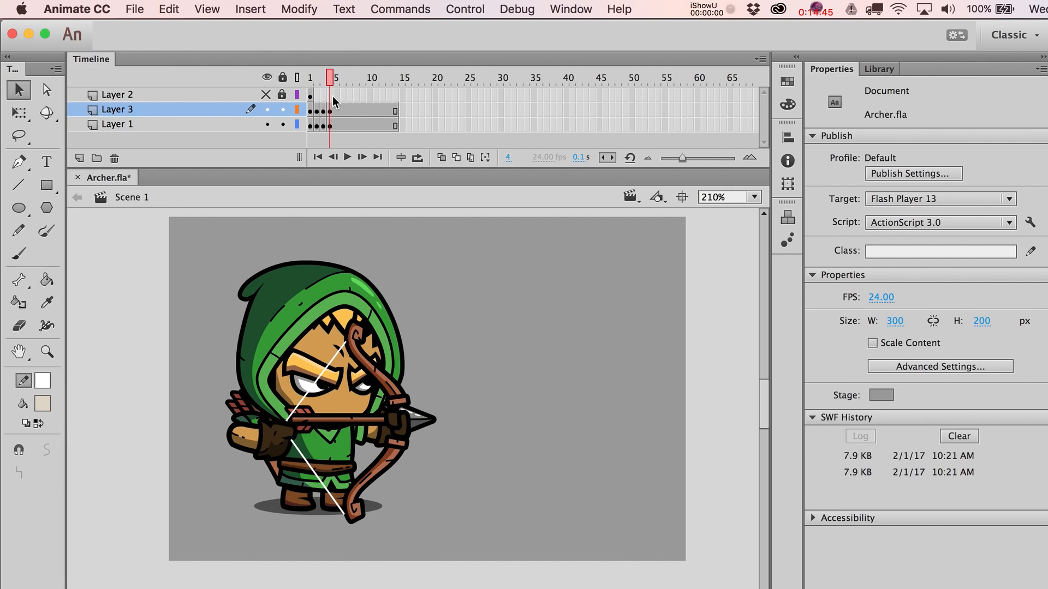
key(comma)
drag(339, 80, 349, 78)
click(351, 125)
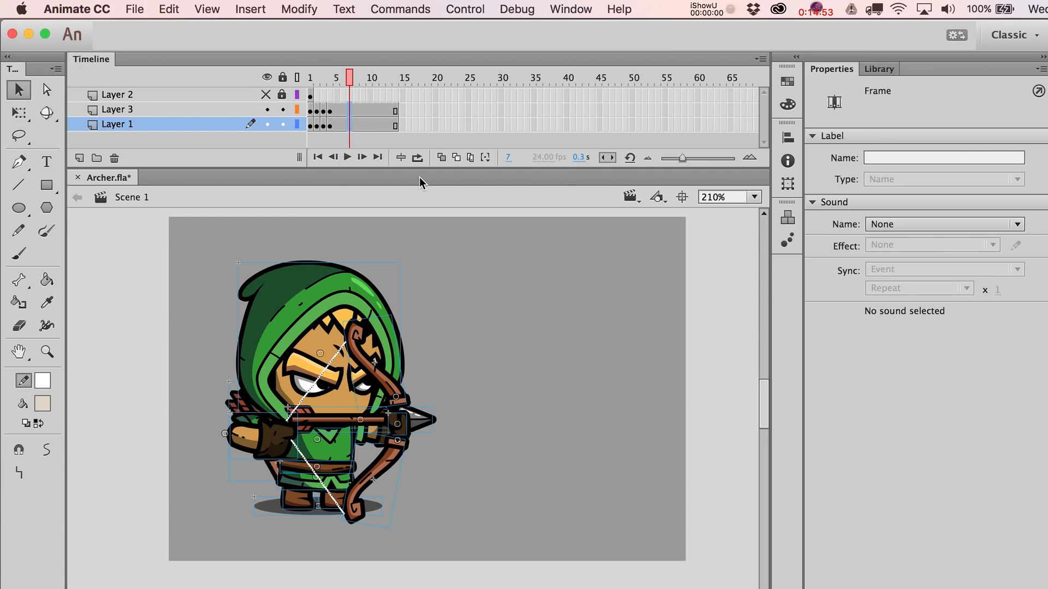
key(F6)
Step: Rotate the archer's drawing arm (archer_arm1) upward with Free Transform so the hand rises beside the hood
click(503, 405)
click(276, 441)
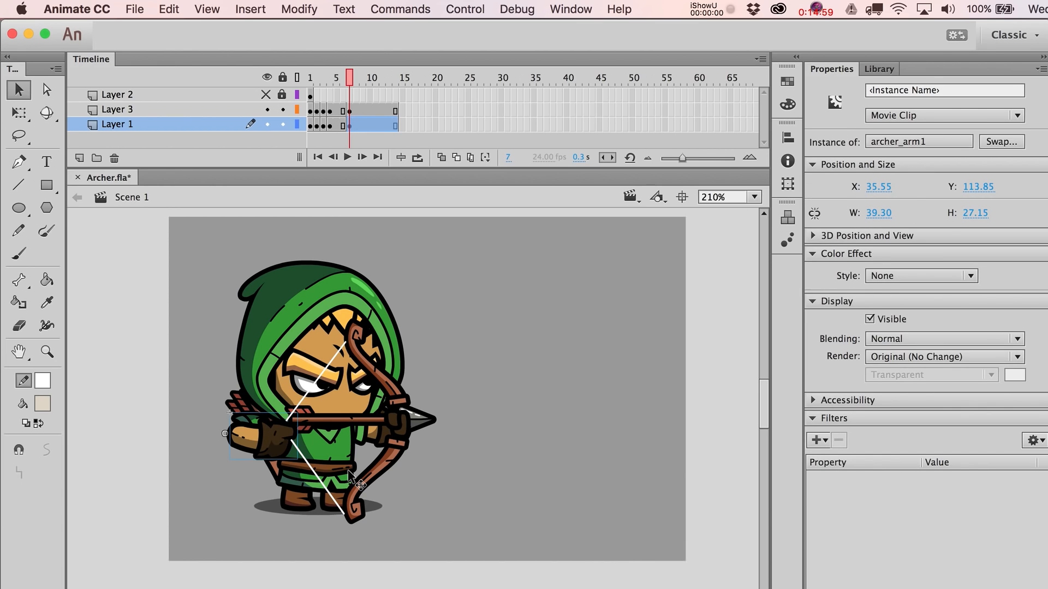
key(q)
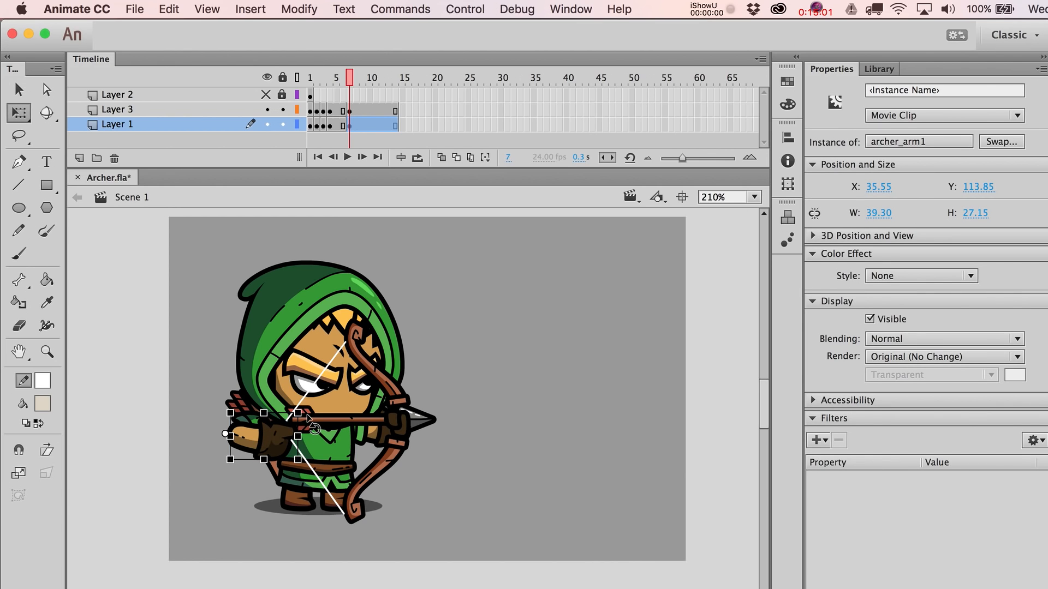
drag(307, 419, 261, 355)
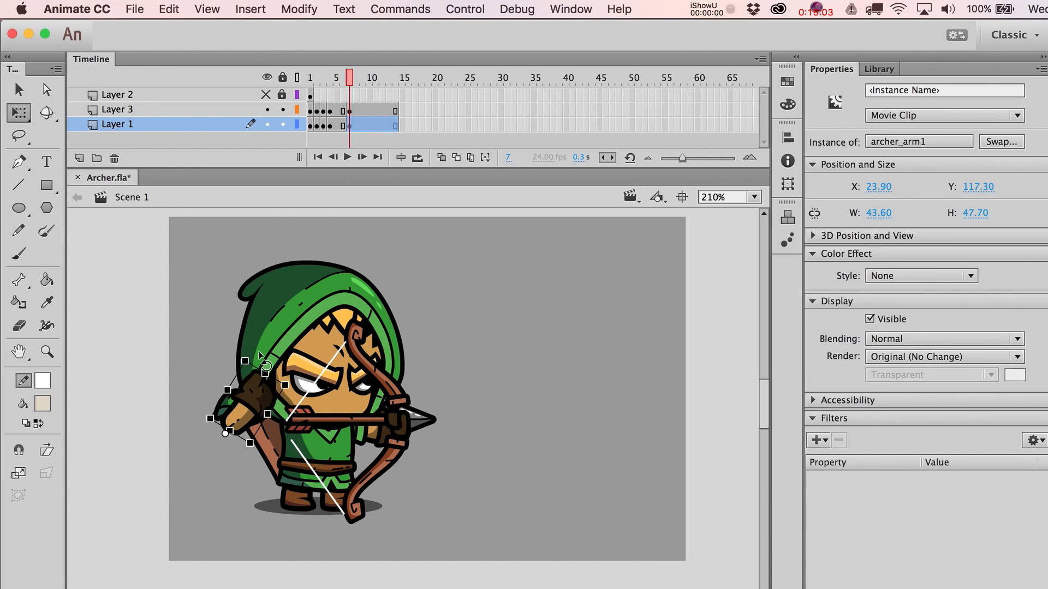
key(v)
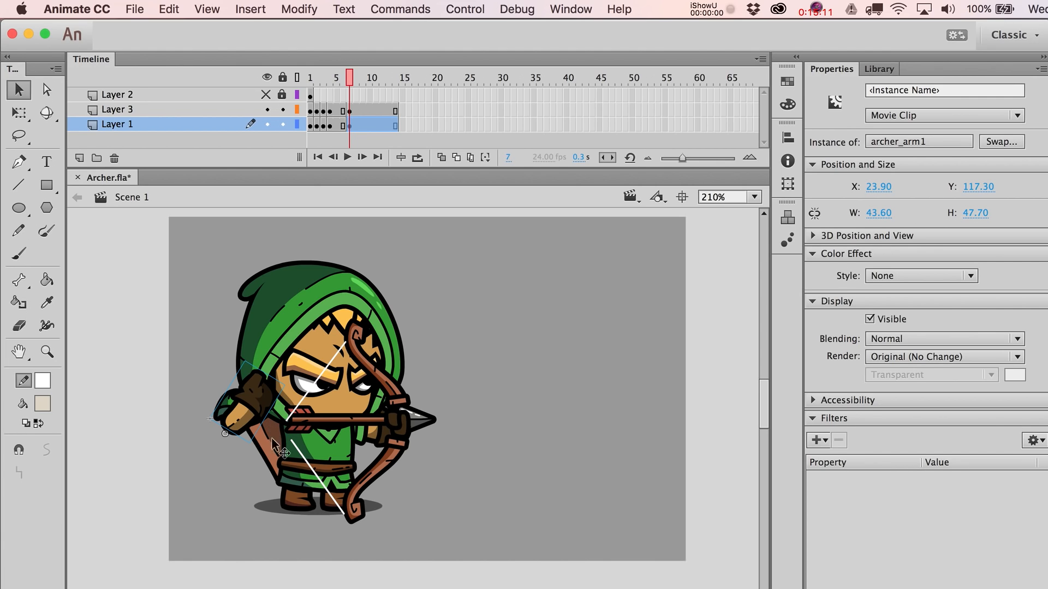
Step: Nudge the raised arm right until it tucks in against the shoulder, and compare the pose with the previous frame
key(Right)
key(Right)
key(Right)
key(Right)
key(Right)
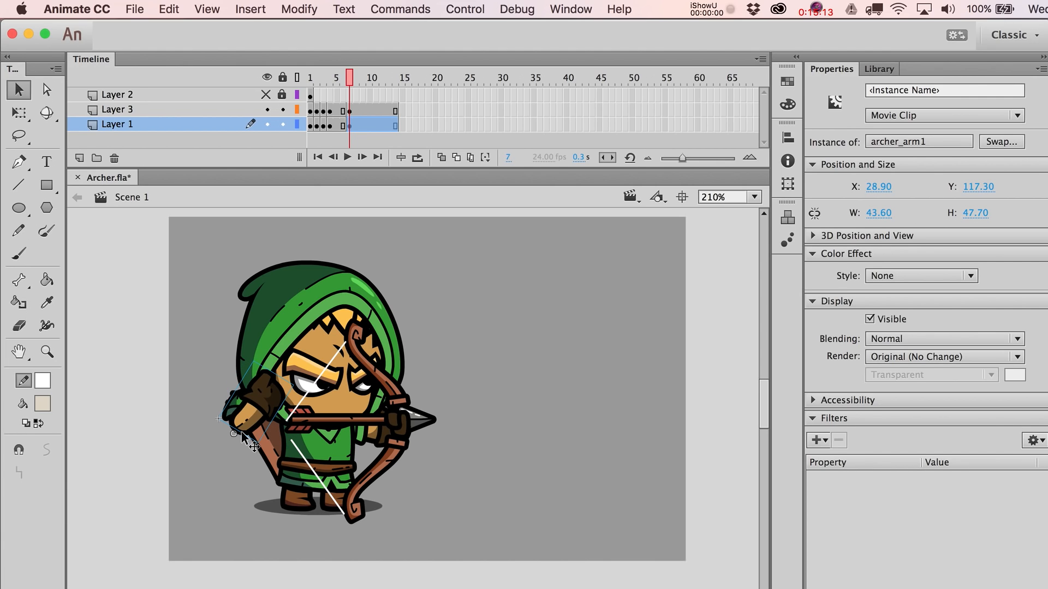
key(super+a)
key(super+shift+a)
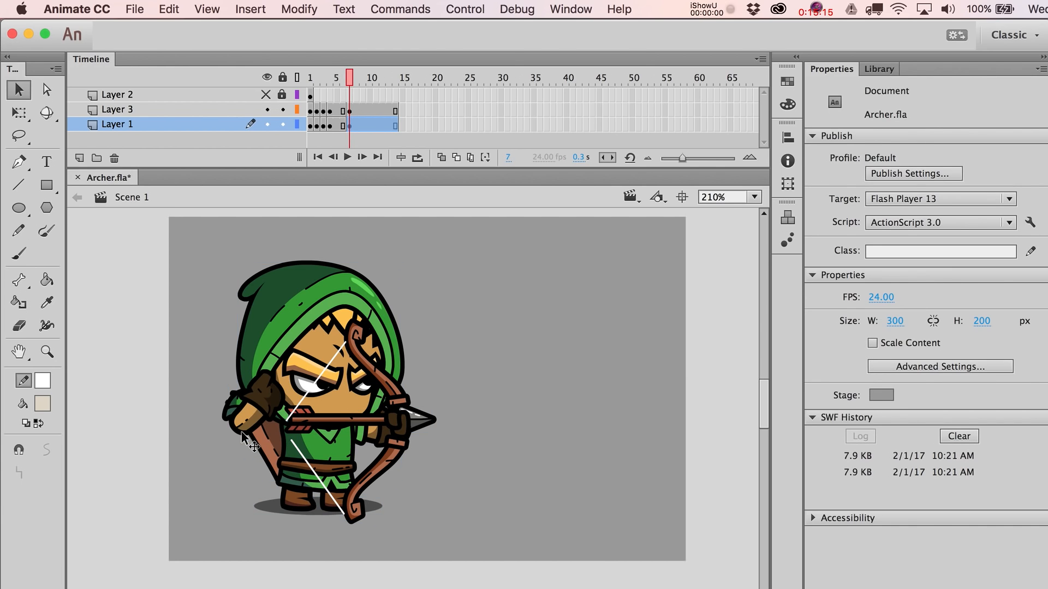
click(247, 422)
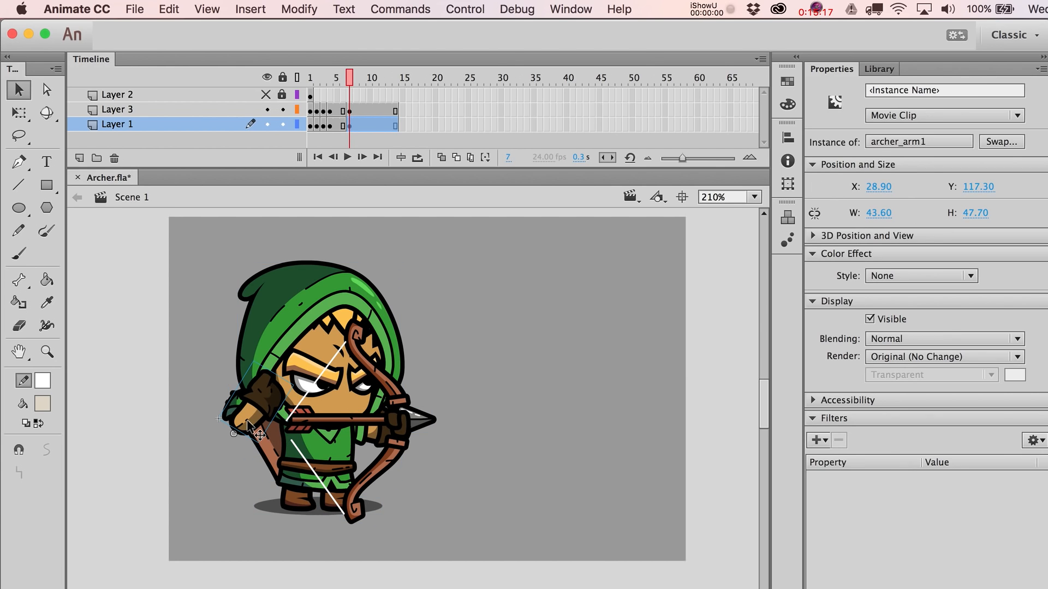
key(shift+Right)
key(Left)
key(comma)
key(period)
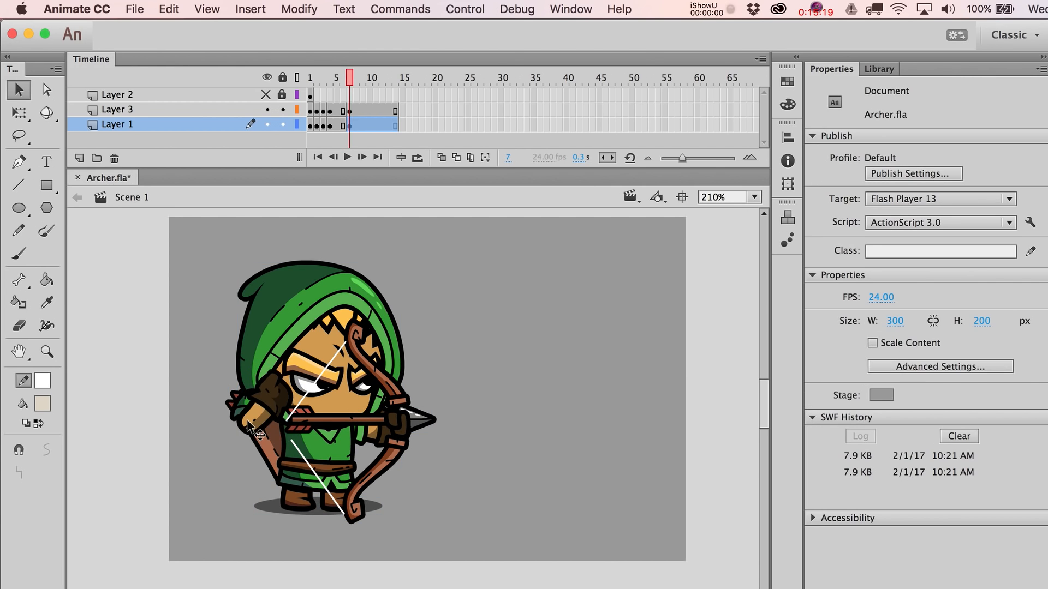
Step: Move the arrow out ahead of the bow to about X 158.6, Y 110 on frame 7
click(308, 424)
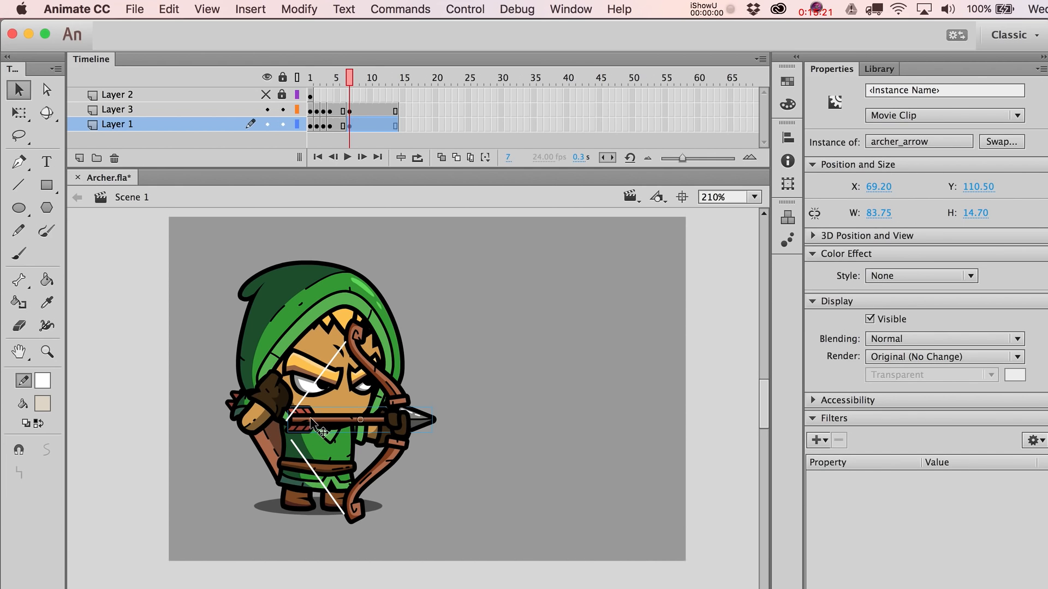
drag(310, 423, 464, 424)
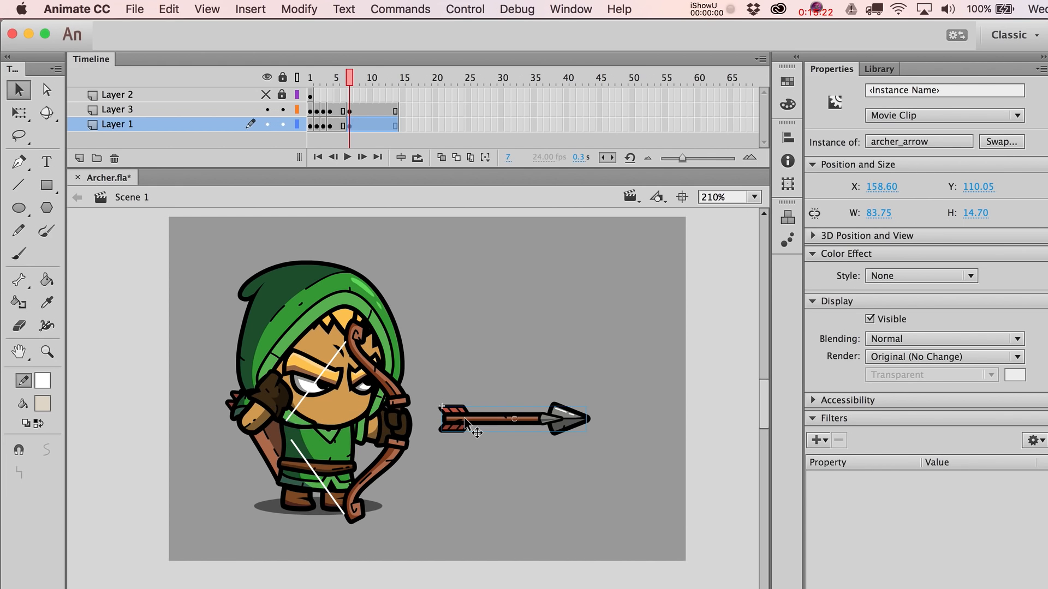
Step: Rotate the upper and lower bow limbs outward with Free Transform so the bow straightens after the release
click(360, 381)
key(q)
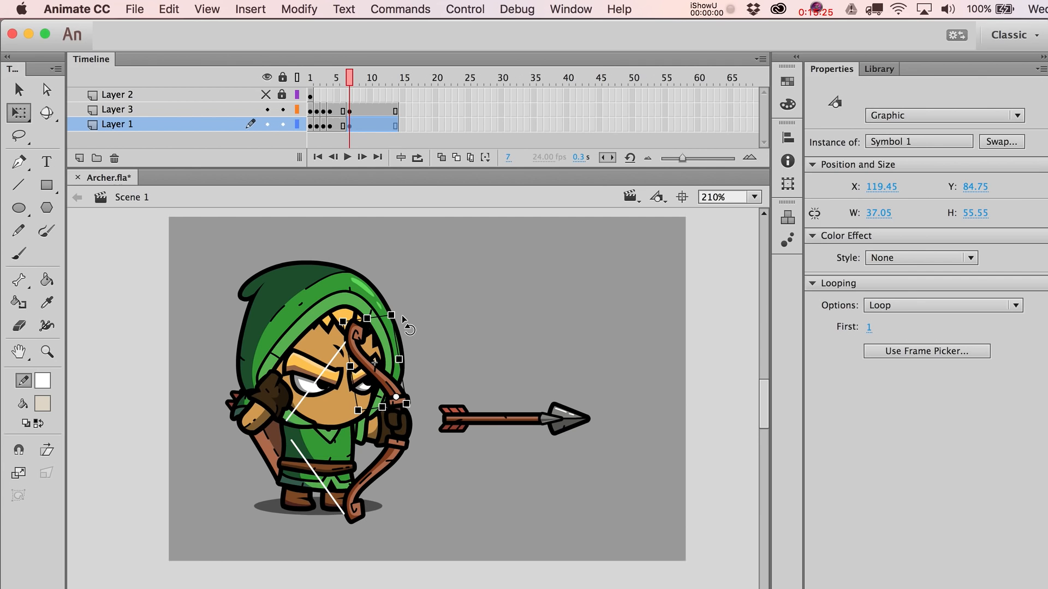
drag(404, 323, 440, 323)
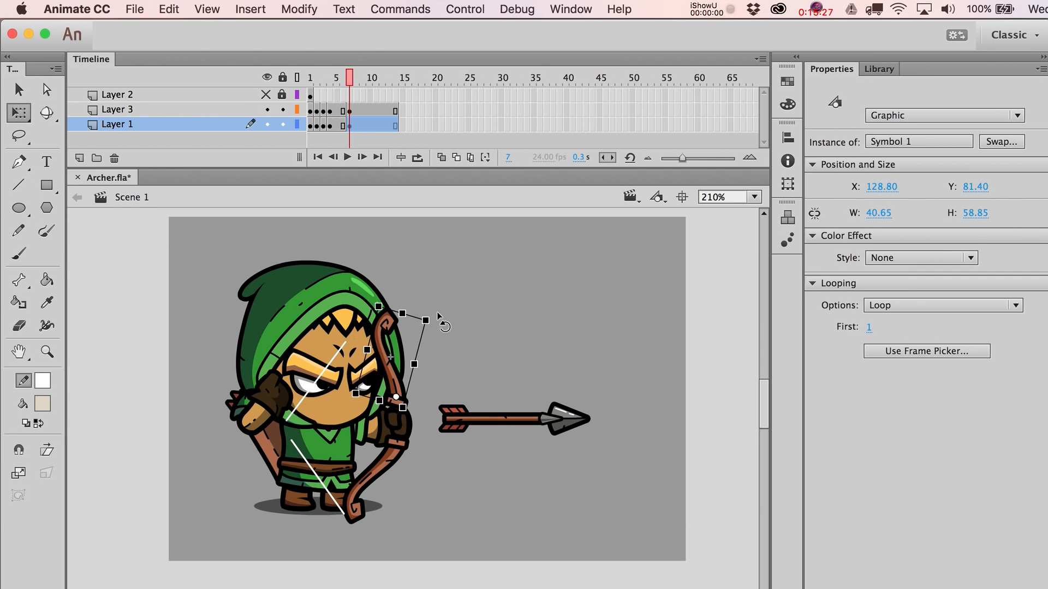
click(389, 462)
mouse_move(349, 543)
mouse_down()
mouse_move(391, 543)
mouse_move(345, 522)
mouse_up()
key(v)
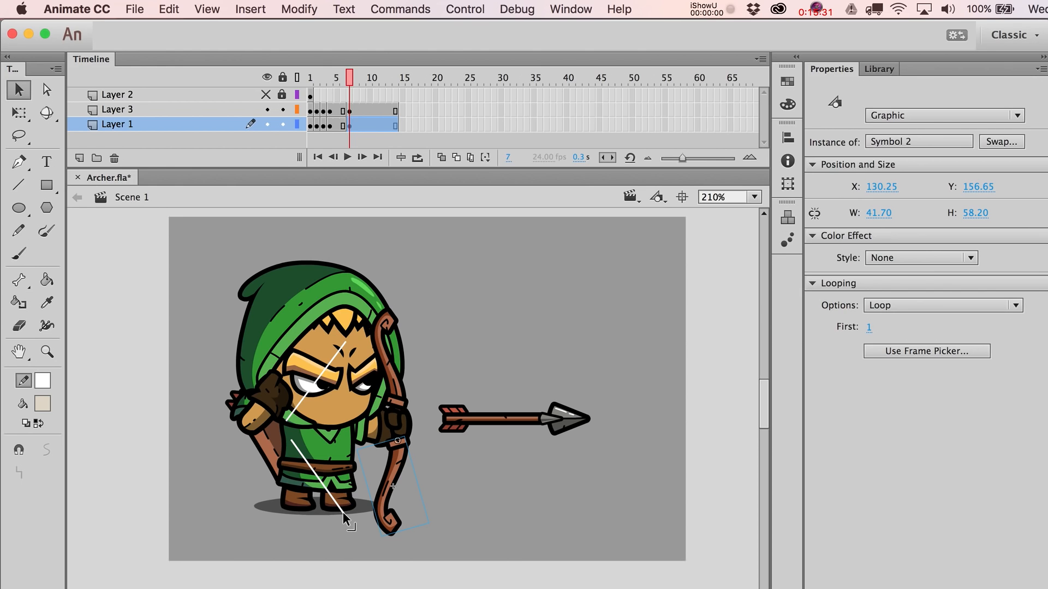
Step: Turn on Snap to Objects, join the two bowstring halves on frame 7, and attach the outer ends to the bow tips
click(19, 451)
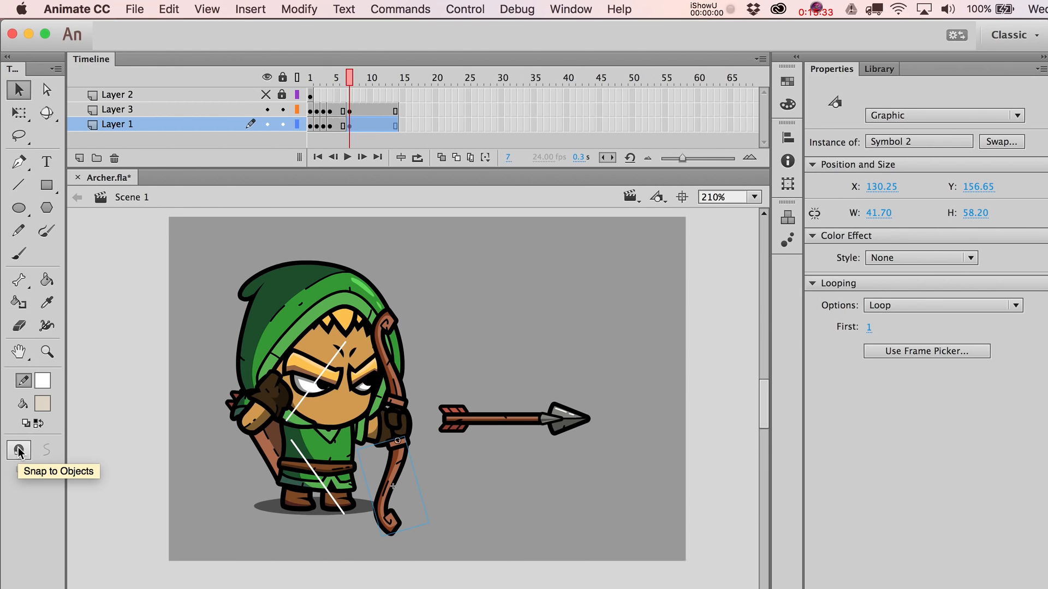
click(19, 451)
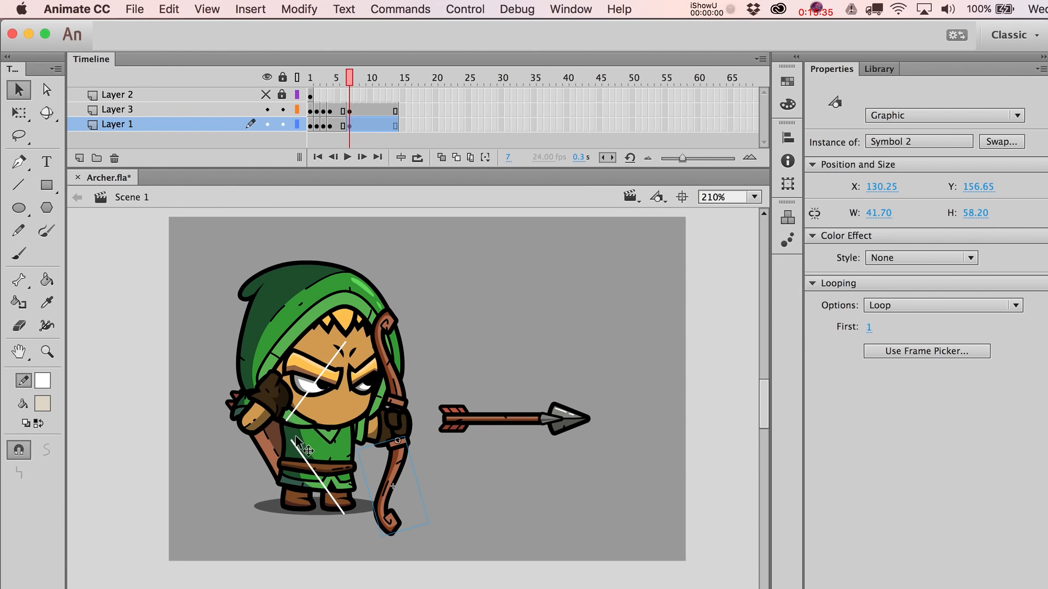
drag(288, 428, 316, 418)
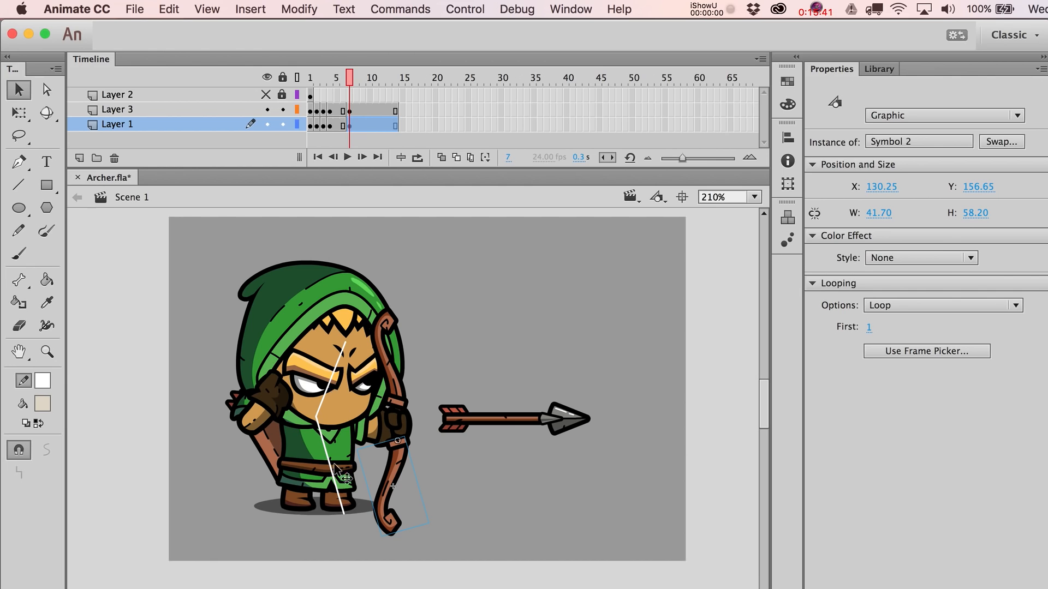
drag(346, 515, 379, 527)
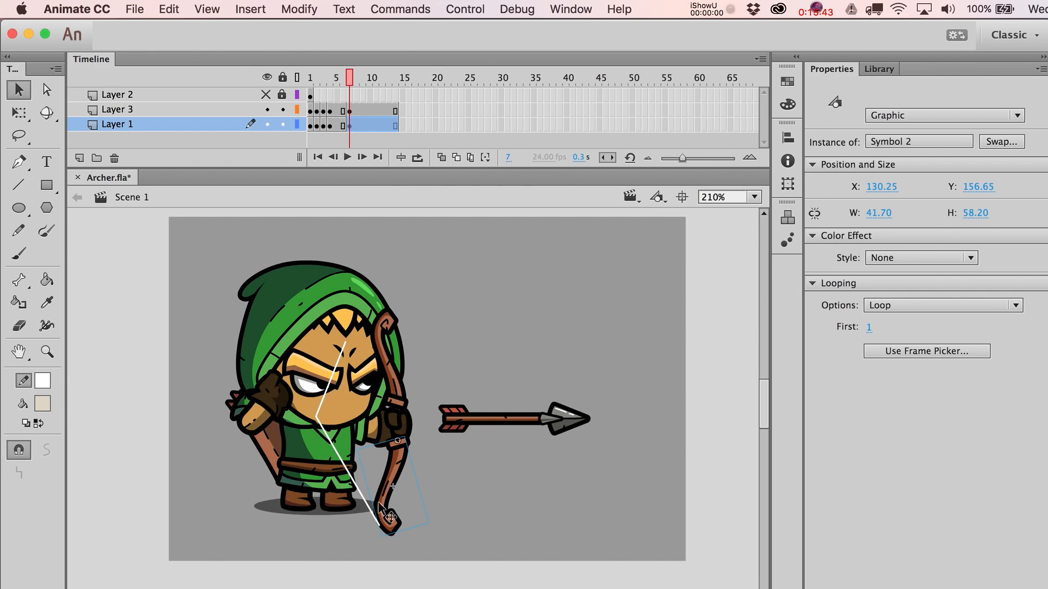
drag(345, 344, 375, 321)
Step: Bend the bowstring on frame 7 into a loose S-shaped wobble closer to the bow, and compare the pose with the previous frame
drag(342, 381, 332, 376)
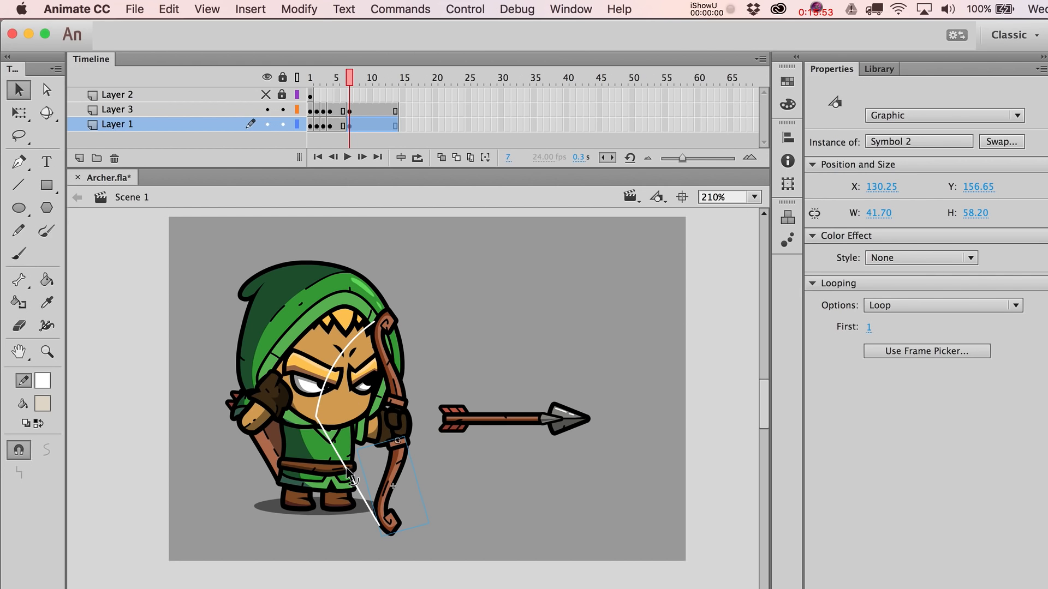
mouse_move(348, 469)
mouse_down()
mouse_move(332, 482)
mouse_move(350, 467)
mouse_up()
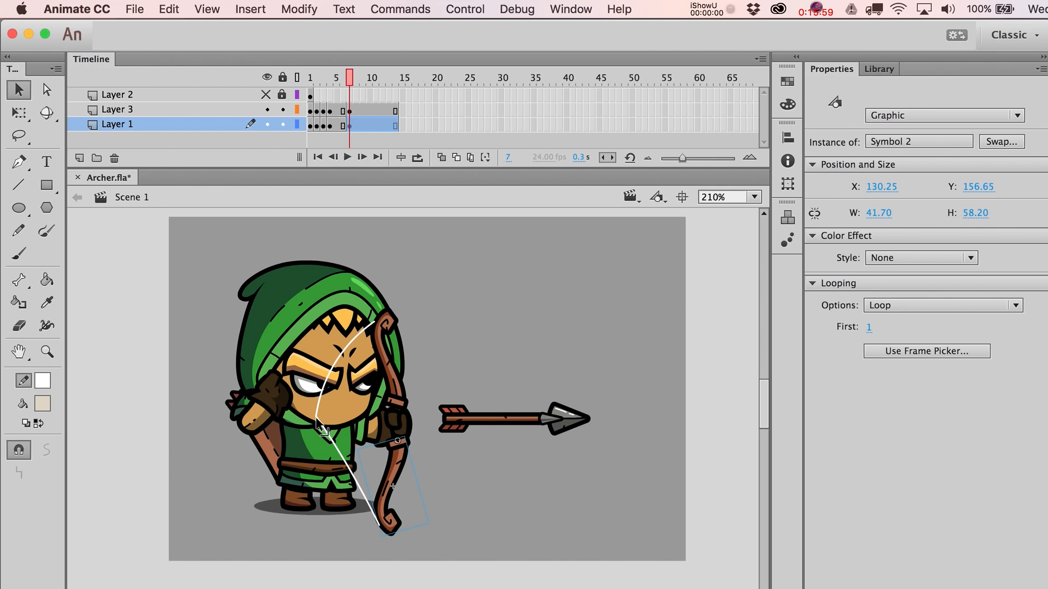
drag(317, 419, 344, 446)
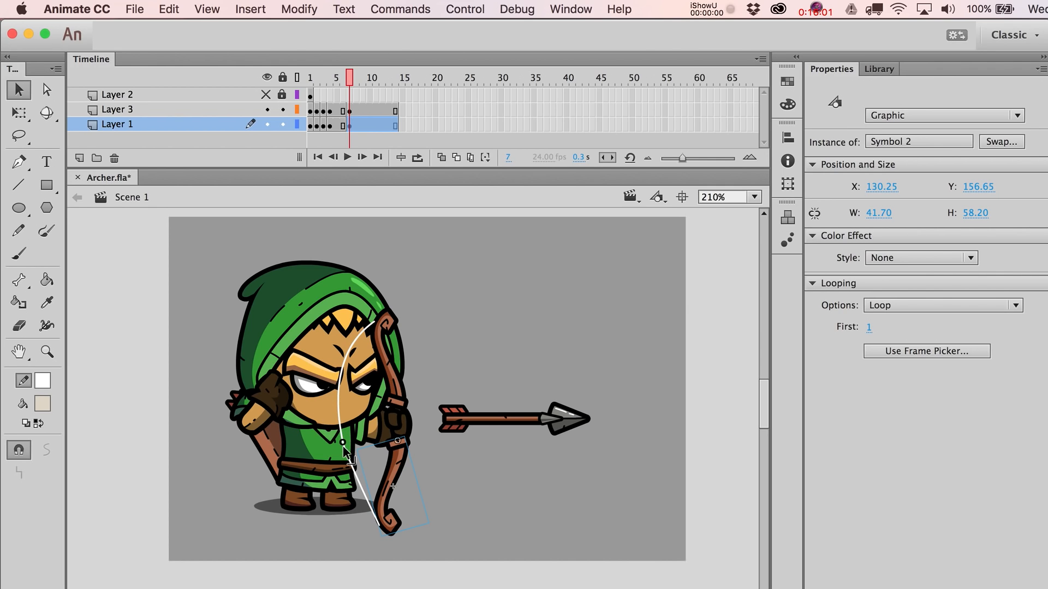
drag(339, 387, 349, 389)
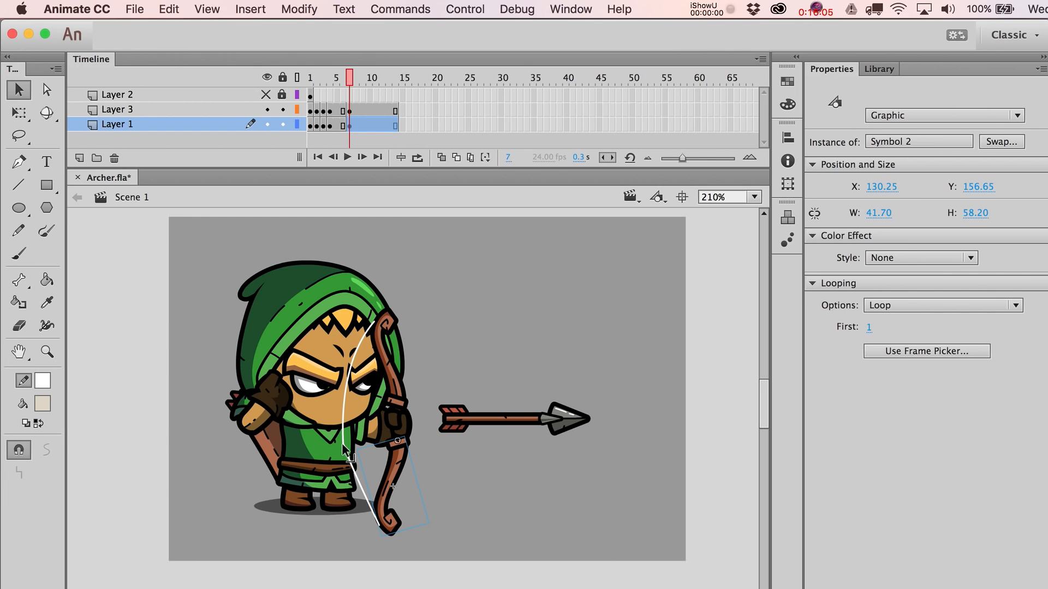
drag(342, 443, 370, 464)
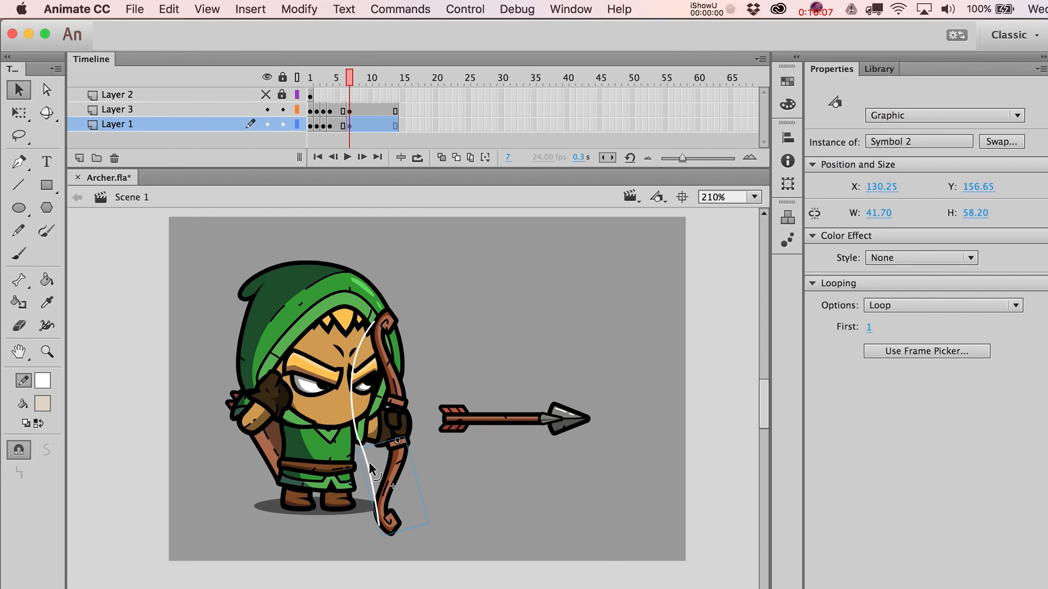
drag(353, 401, 348, 403)
key(comma)
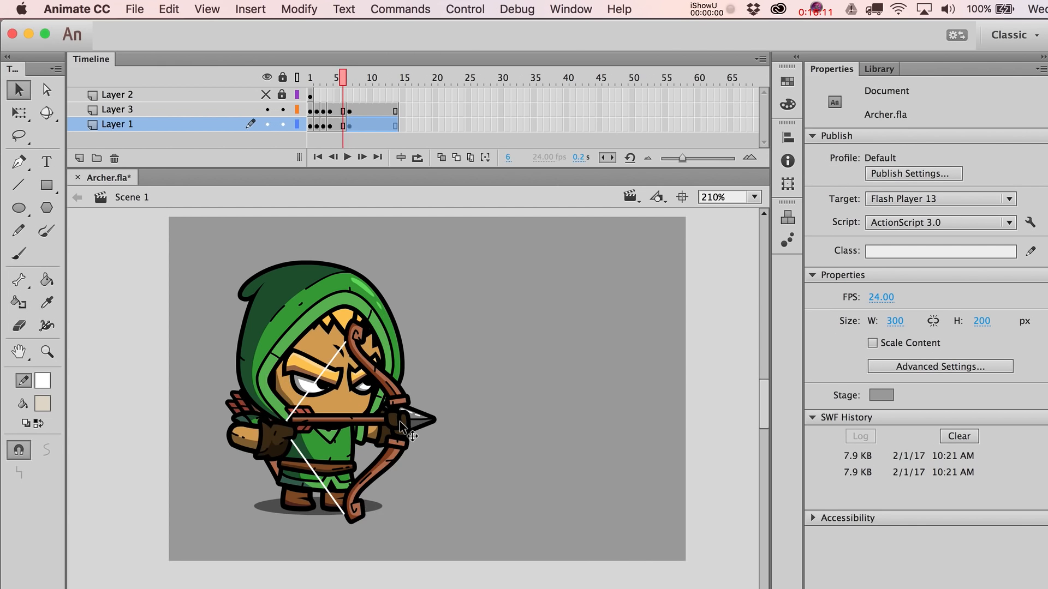
key(period)
key(comma)
key(period)
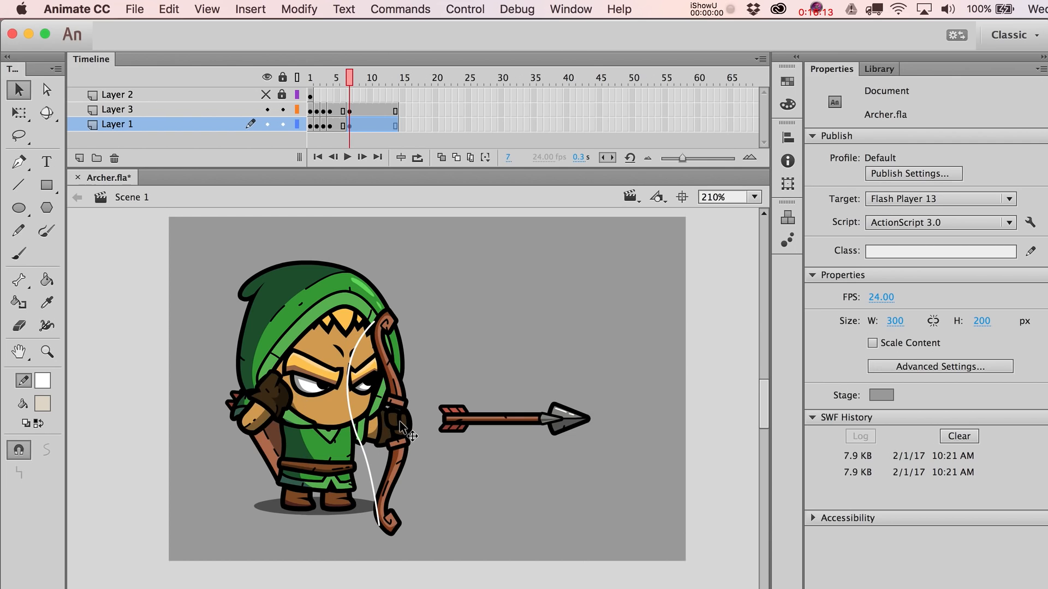
Step: Nudge the archer's head to X 39.75, Y 24.05 on frame 7, lower the quiver slightly, and play back the animation
click(329, 376)
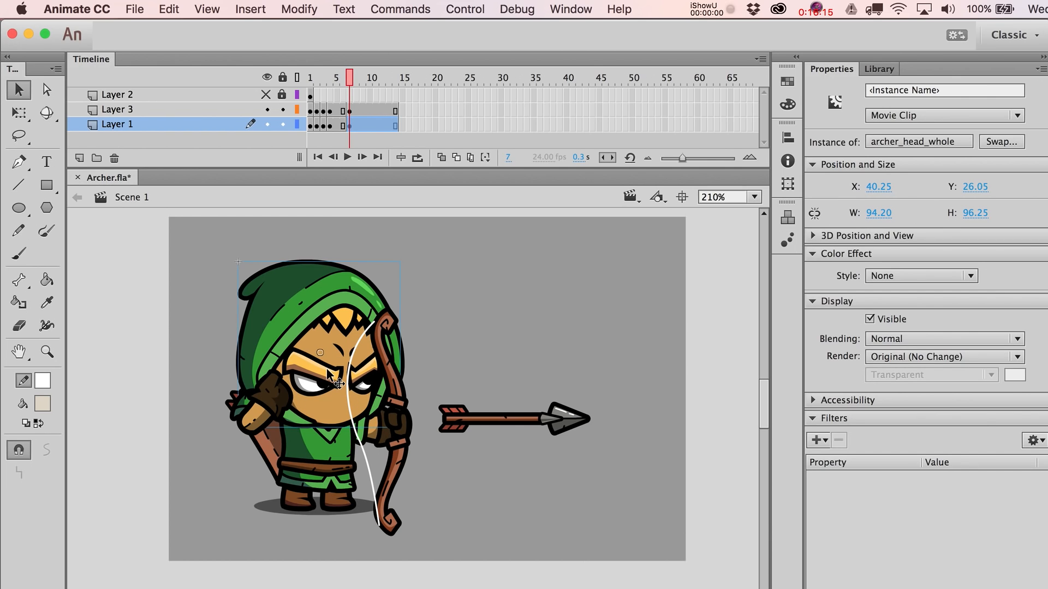
key(Up)
key(Left)
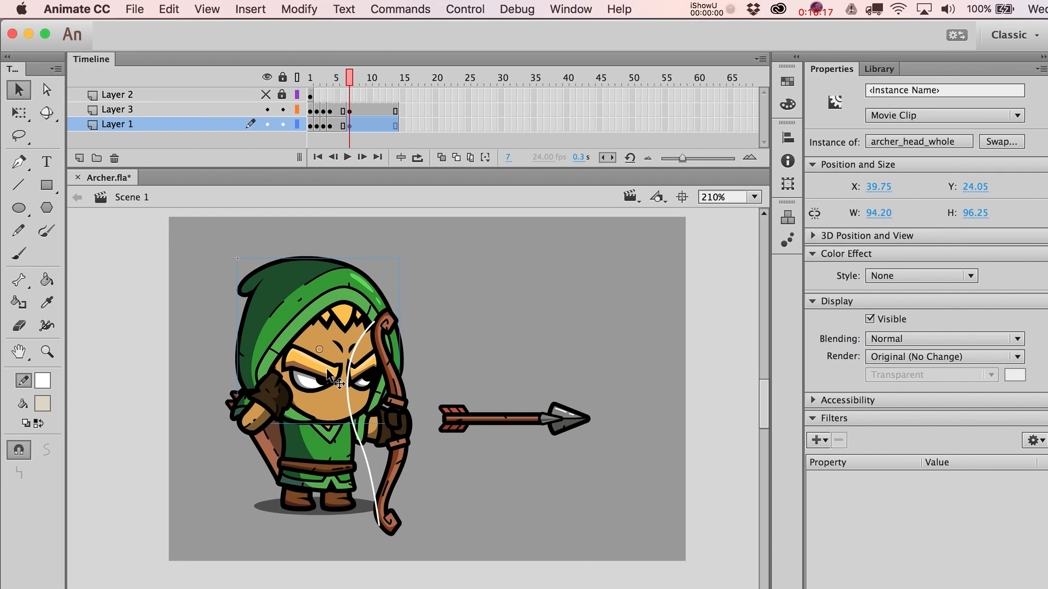
click(263, 463)
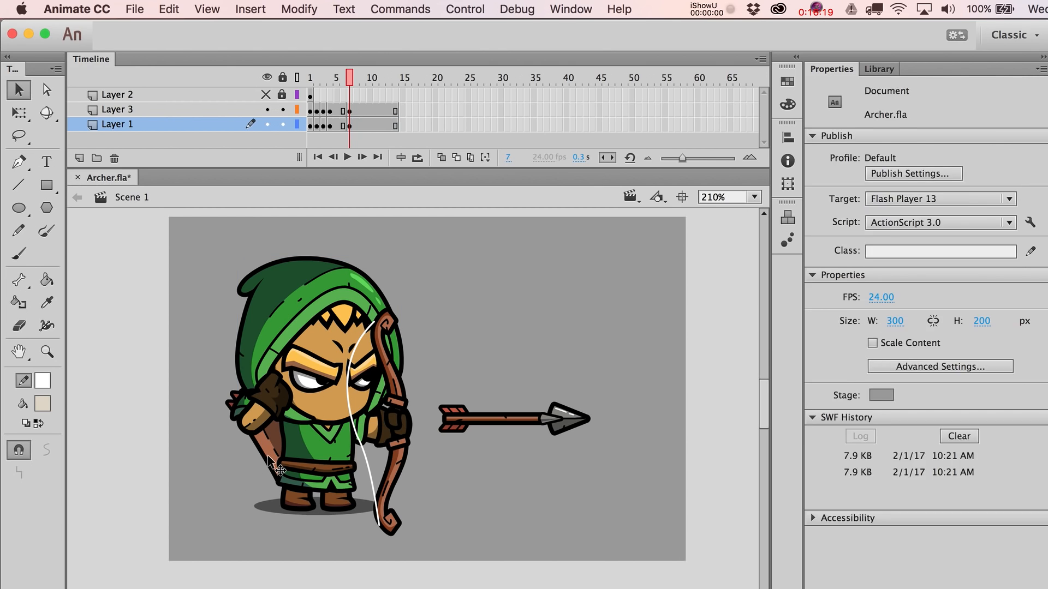
click(269, 461)
key(Down)
key(Return)
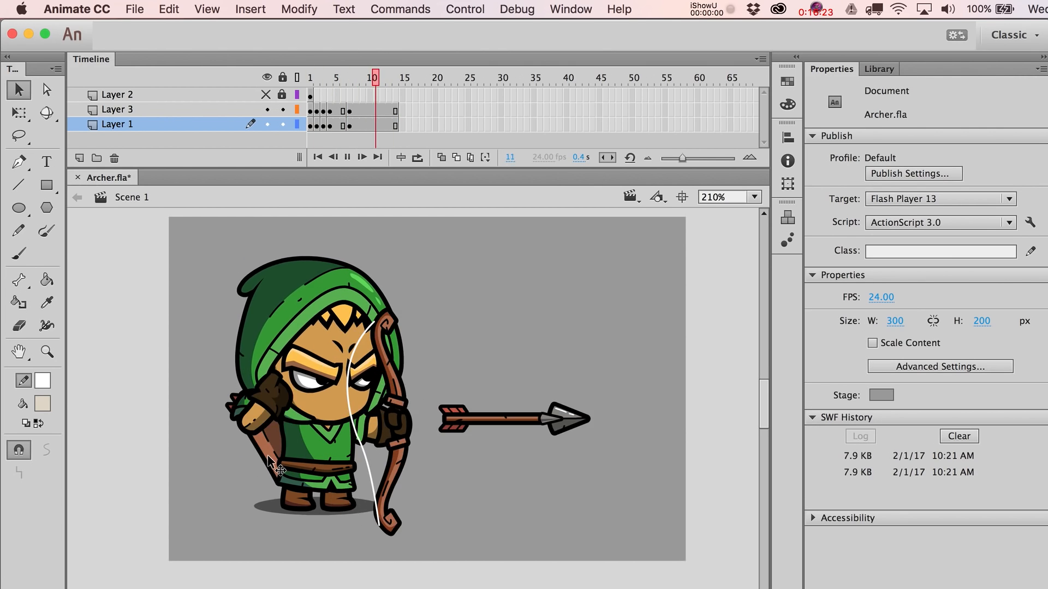
key(Return)
Step: Add keyframes on frame 8 and move the arrow farther right until its head extends past the stage edge
click(356, 125)
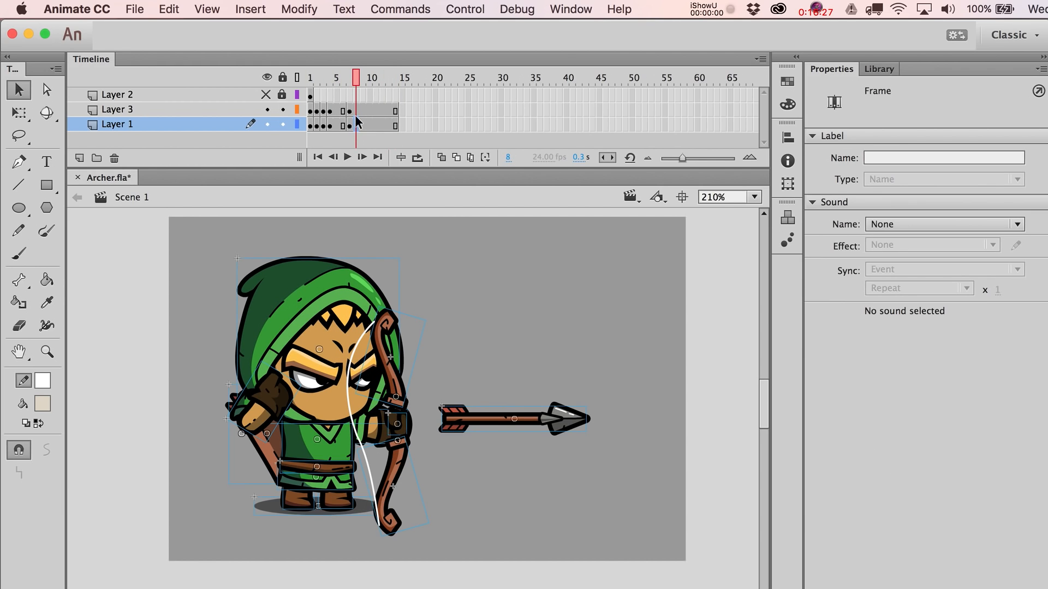
click(552, 310)
drag(477, 419, 628, 419)
click(567, 400)
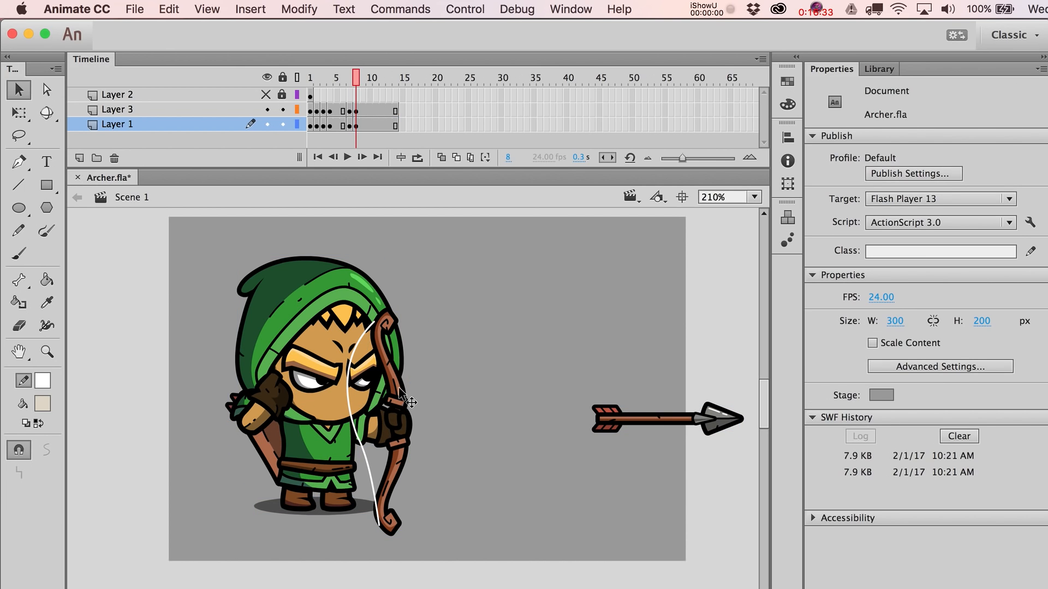
Step: Rotate the upper and lower bow limbs slightly farther outward on frame 8 with Free Transform
click(400, 390)
key(q)
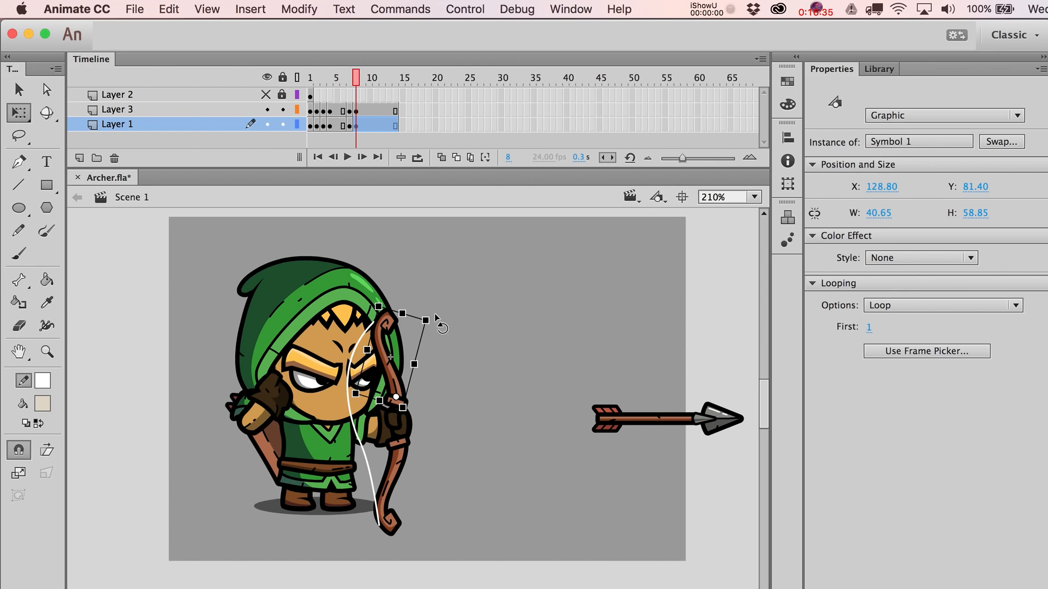
drag(449, 325, 453, 328)
click(398, 480)
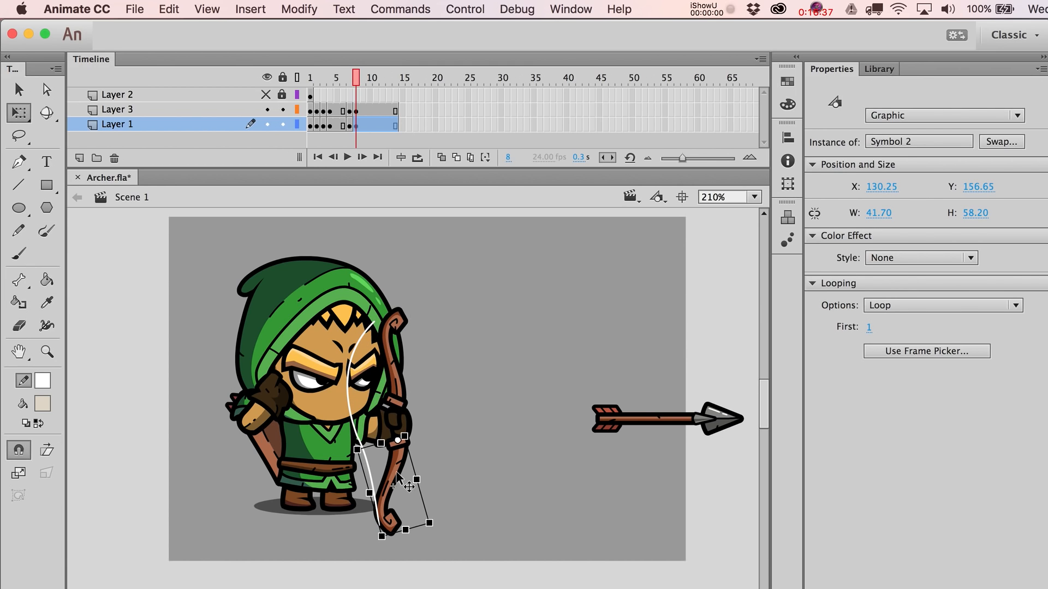
drag(434, 527, 440, 523)
key(v)
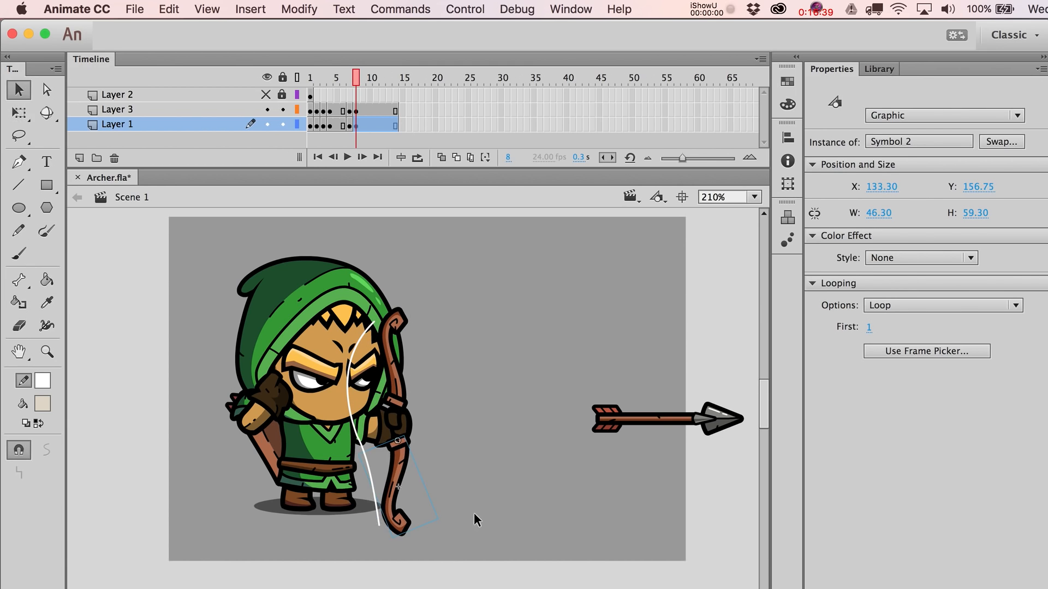
click(473, 514)
Step: Pull the bowstring nearly straight between the bow tips on frame 8, compare it with earlier frames, and play back the shot
drag(374, 322, 382, 322)
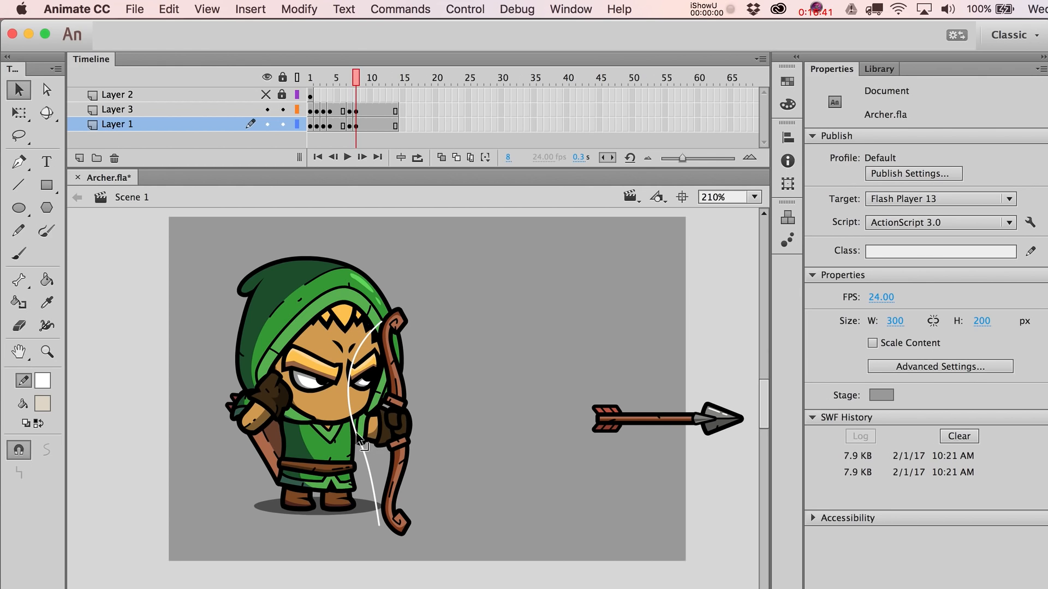
drag(359, 441, 389, 426)
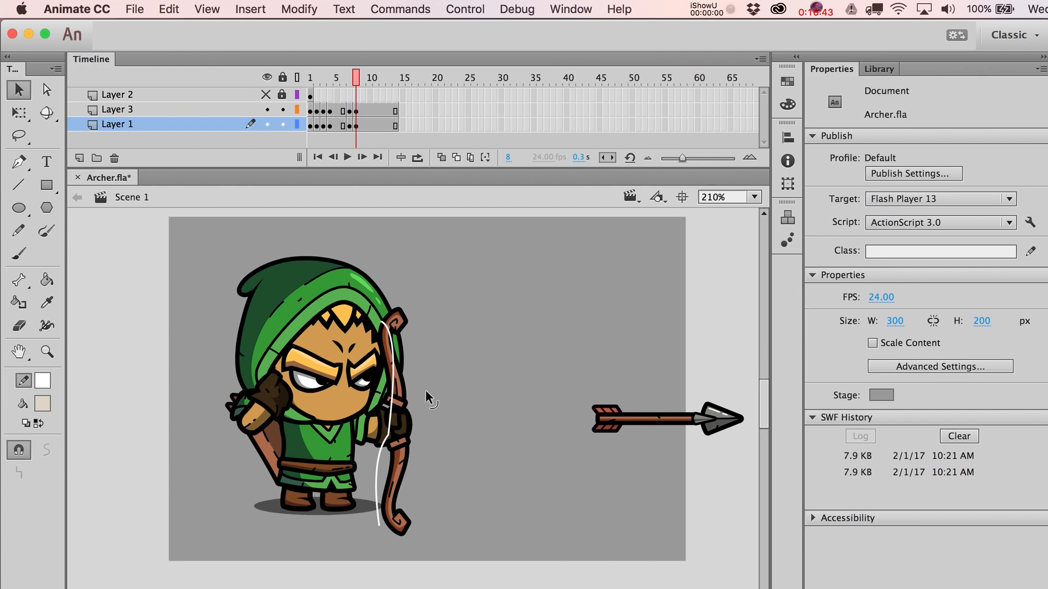
drag(376, 473, 400, 477)
drag(401, 456, 382, 460)
drag(381, 322, 387, 316)
drag(386, 449, 391, 413)
key(comma)
key(comma)
key(period)
key(period)
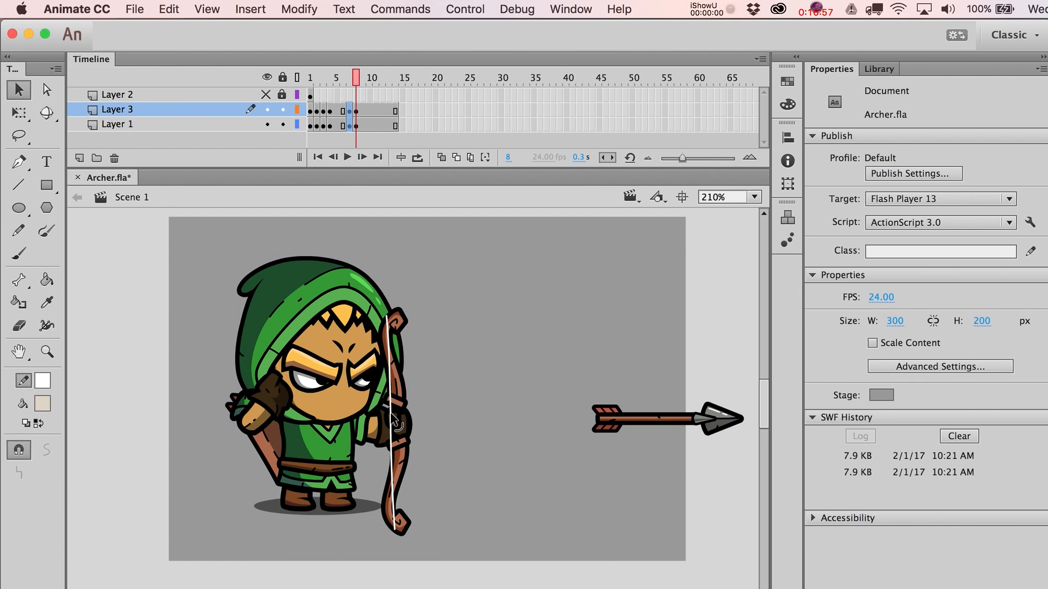
key(Return)
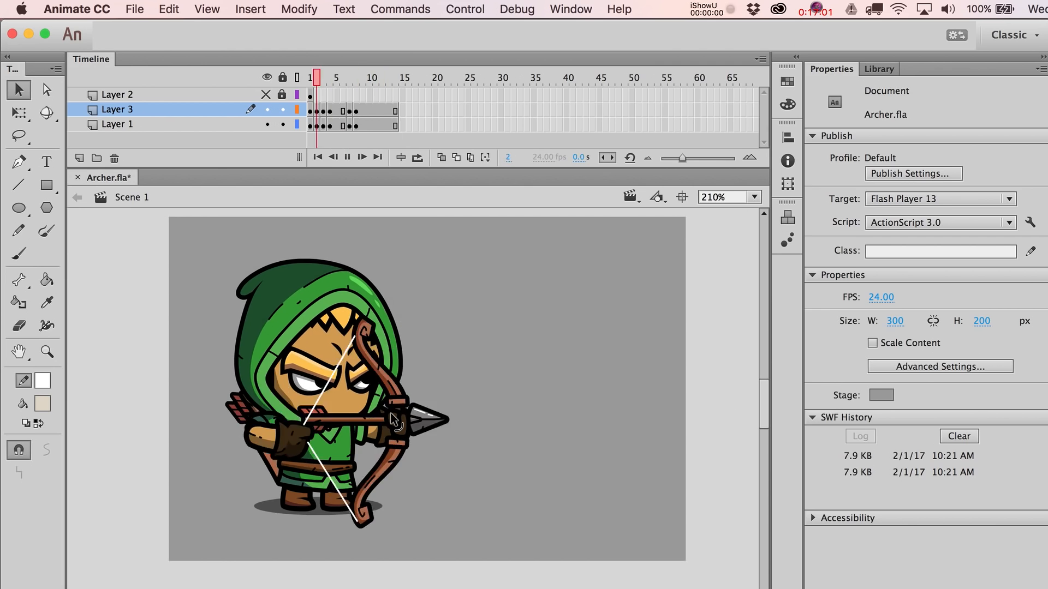
key(Return)
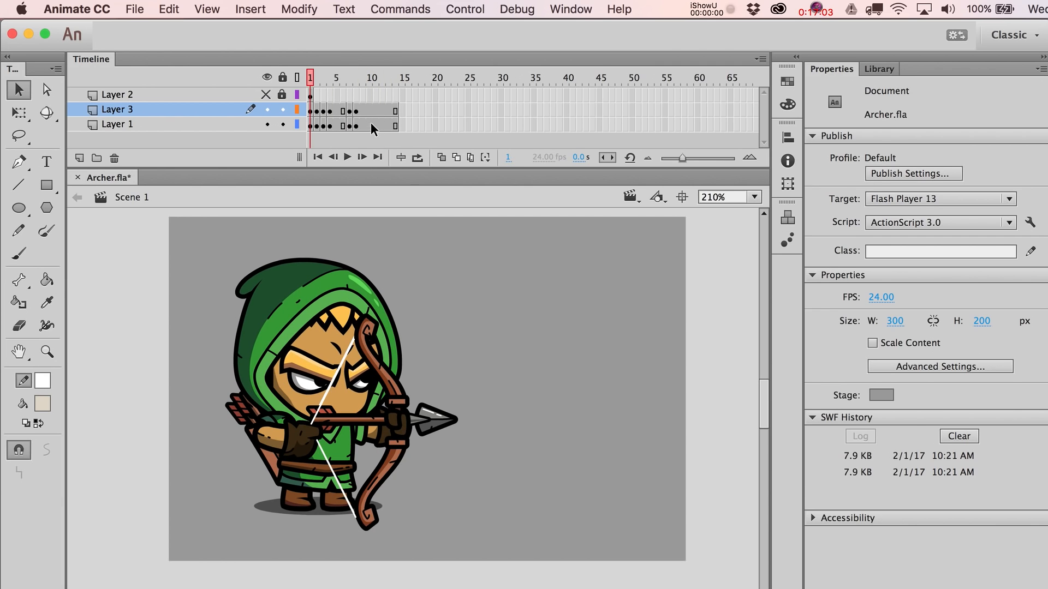
Step: Rotate the raised arm (archer_arm1) farther upward on frame 7 with Free Transform, and compare it with the preceding frames
click(352, 82)
key(q)
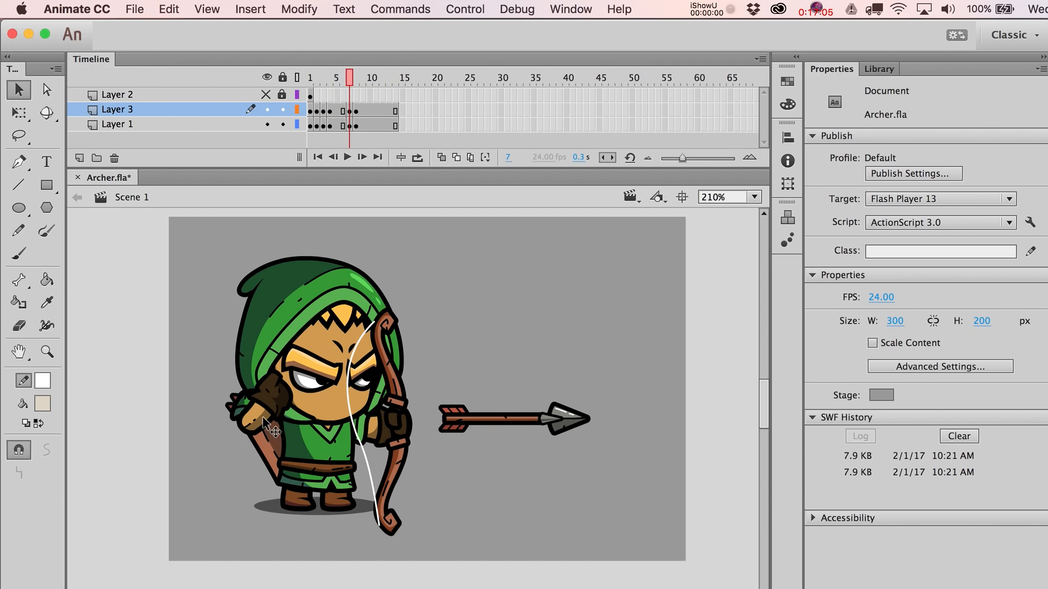
click(279, 404)
drag(303, 380, 300, 376)
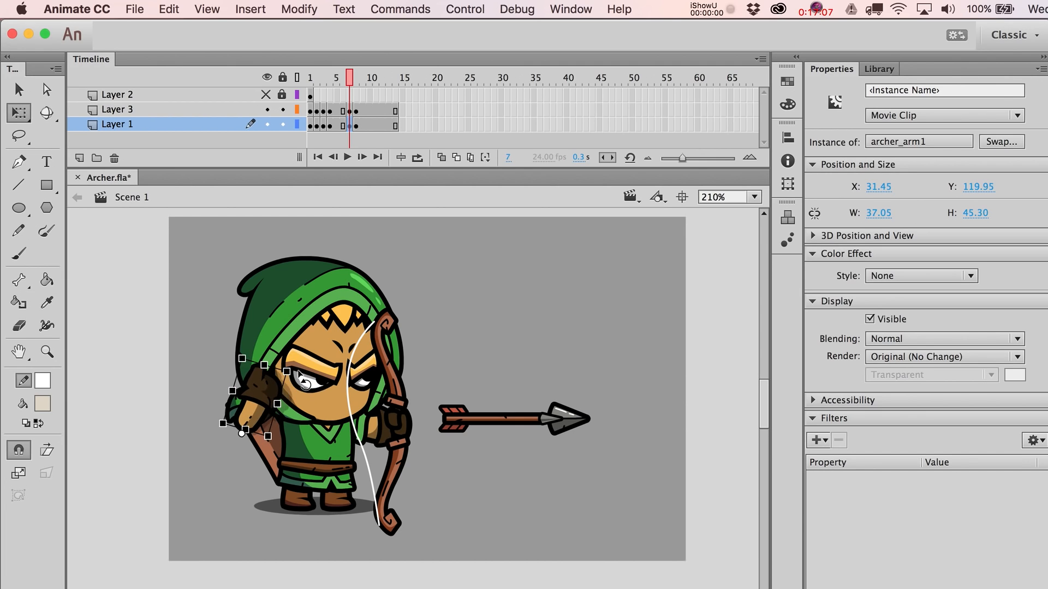
key(v)
key(comma)
key(comma)
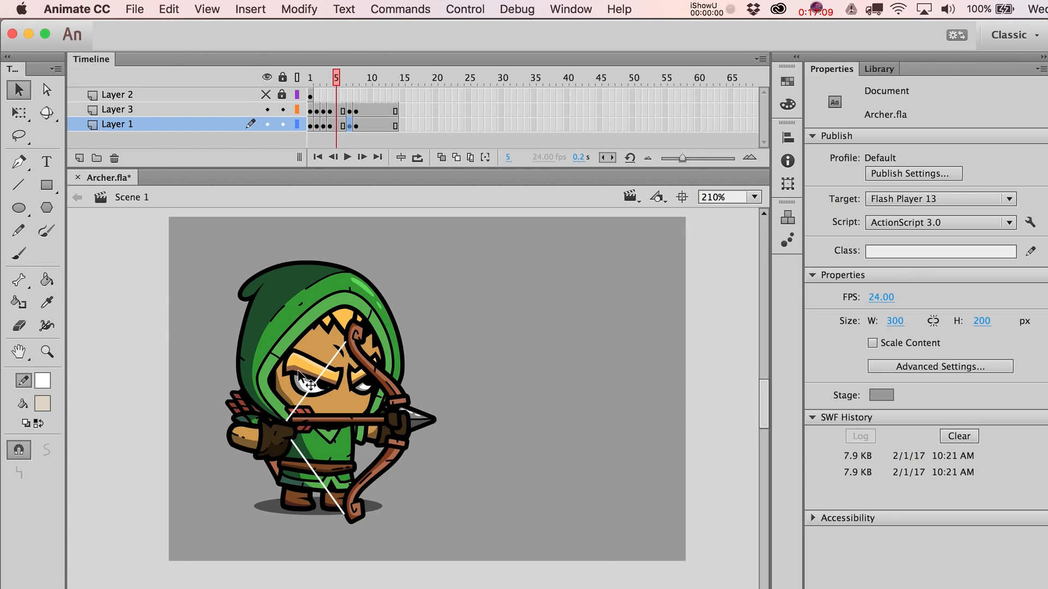
key(period)
key(period)
Step: Rotate archer_arm1 upward on frame 8 to match frame 7, shift it right to X 36.45, and play back the animation
key(period)
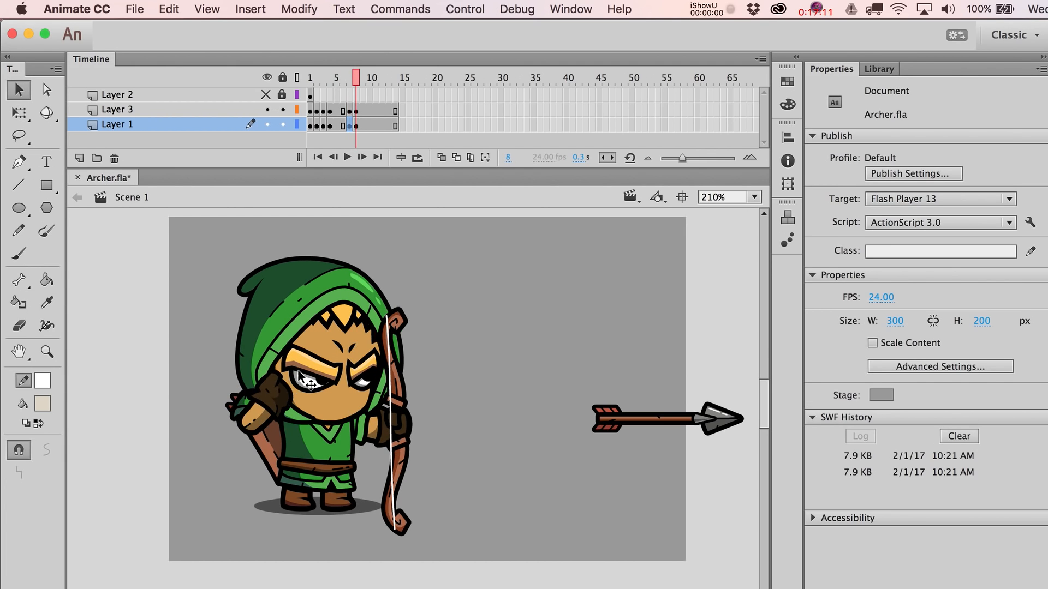
click(269, 407)
key(q)
drag(319, 394, 305, 378)
key(v)
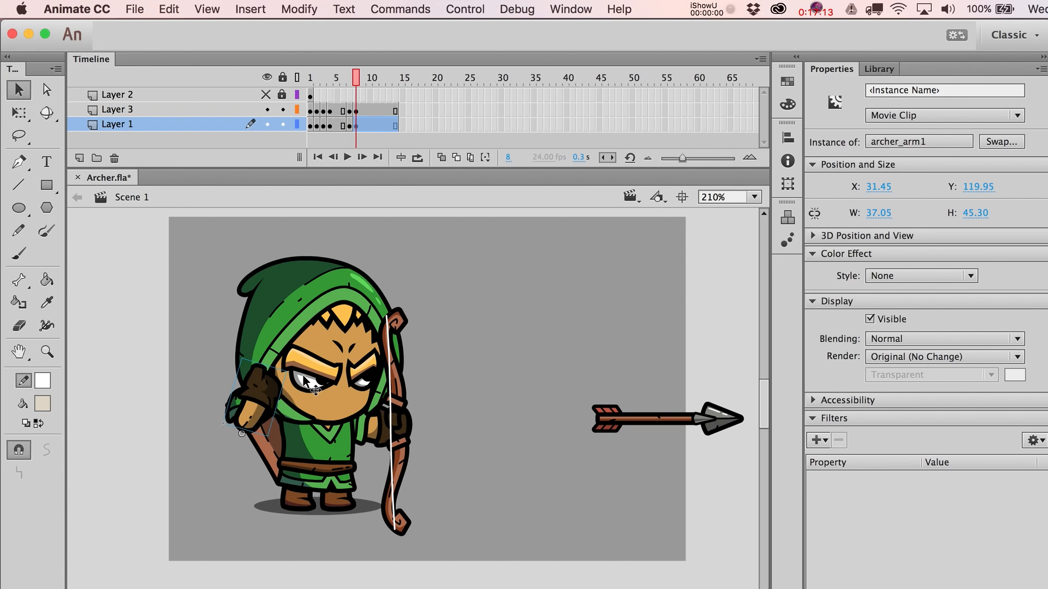
key(Return)
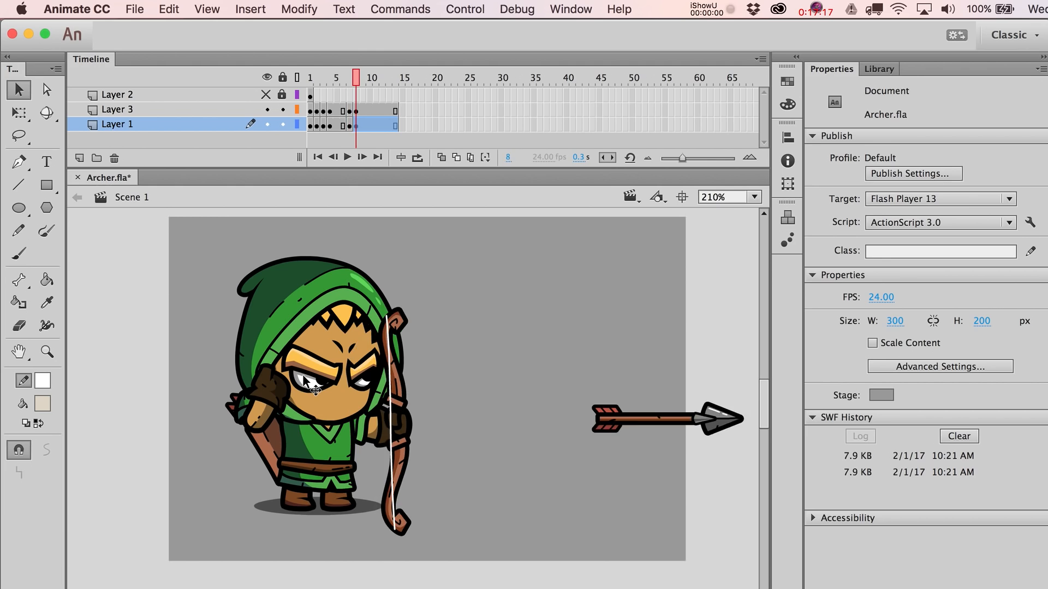
Step: Turn off Snap to Objects, rotate archer_arm1 slightly farther upward on frame 8, and compare it with the previous frames
click(280, 395)
key(q)
click(19, 452)
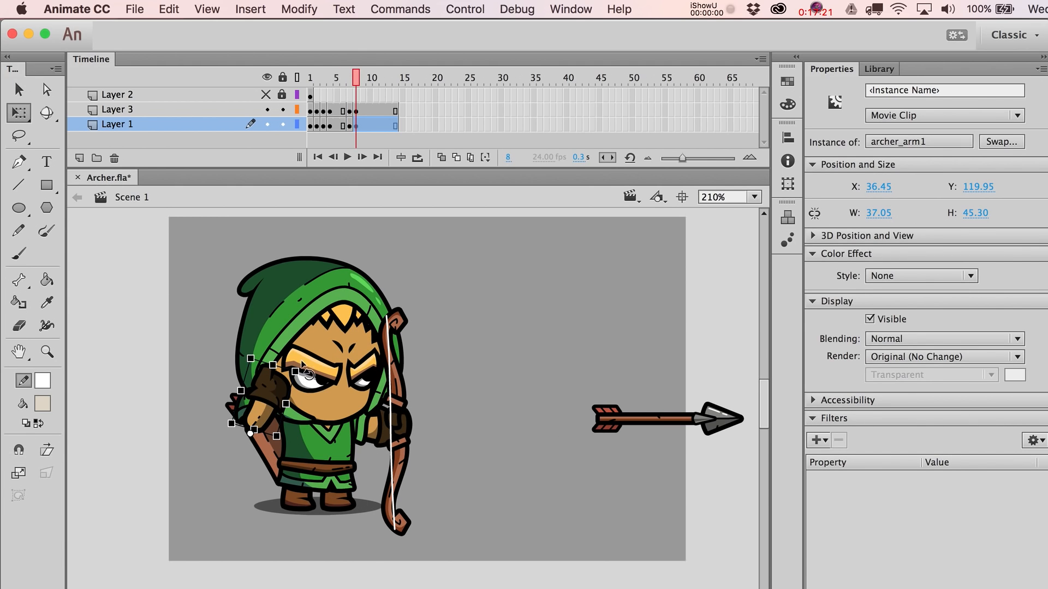
drag(306, 374, 298, 365)
key(v)
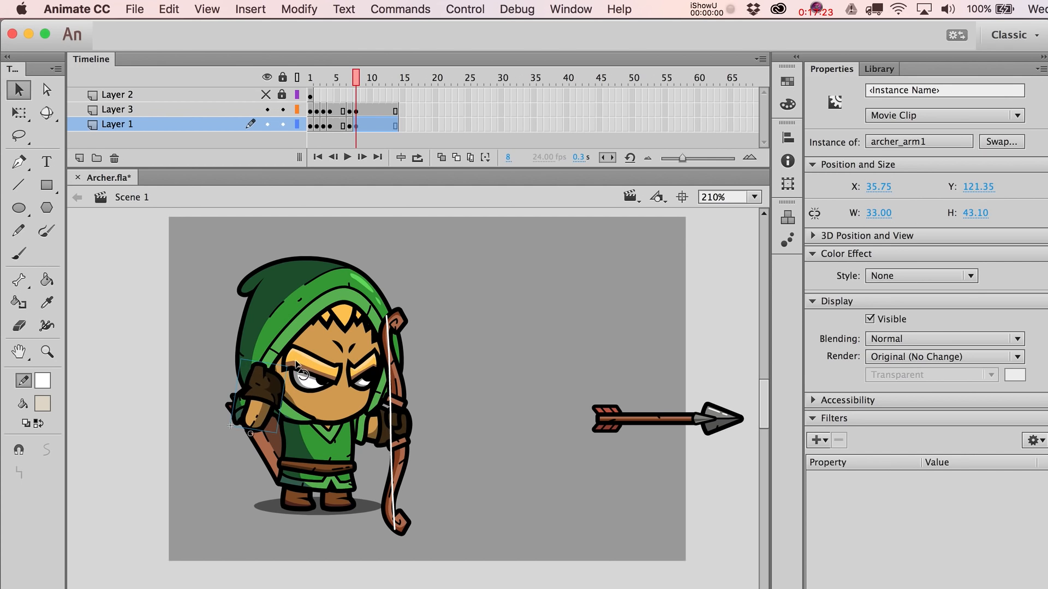
key(comma)
key(comma)
key(period)
key(period)
Step: Check the head and arrow sling instances on frame 8 and play back the shot
click(297, 364)
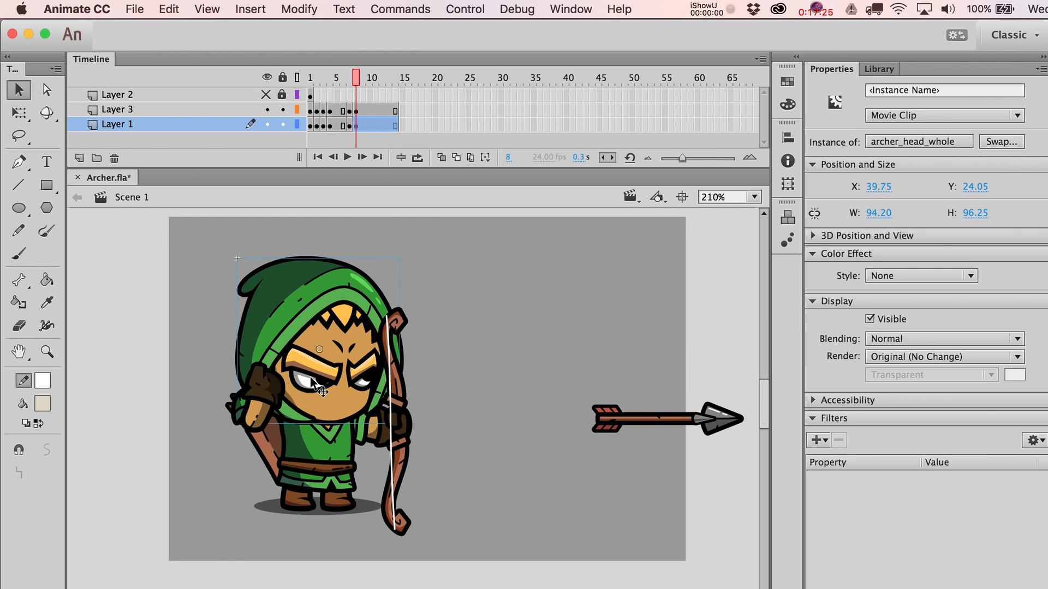
click(272, 453)
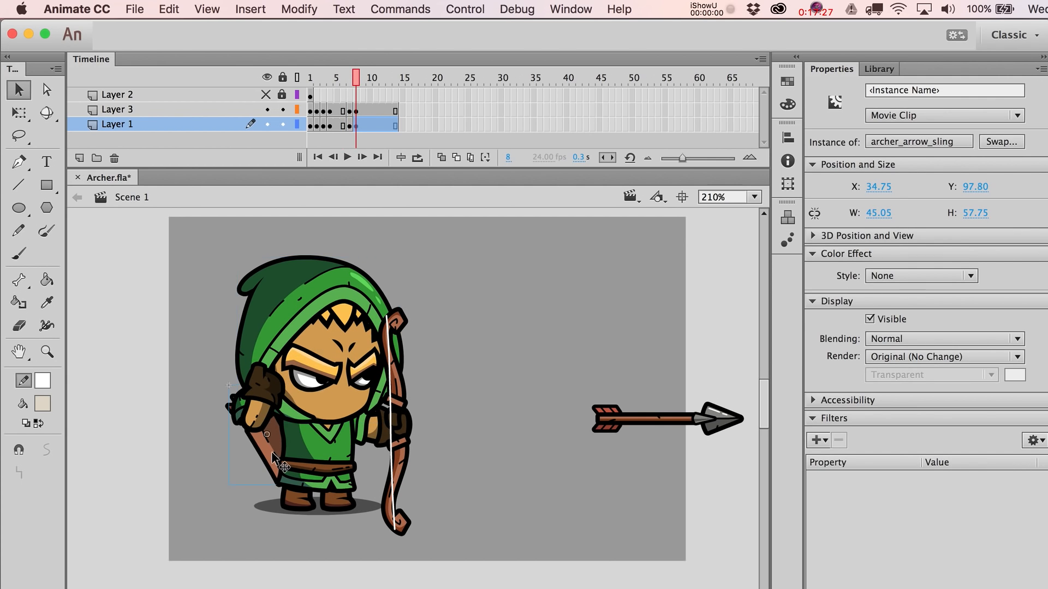
key(Return)
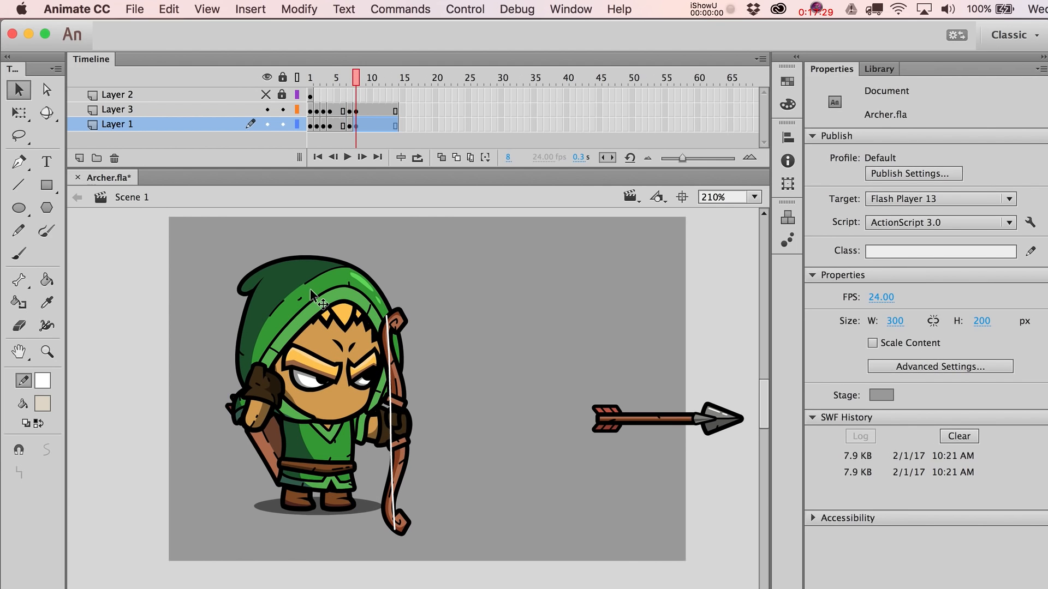
Step: Insert keyframes at frame 9 on Layer 3 and Layer 1
drag(362, 109, 362, 118)
key(F6)
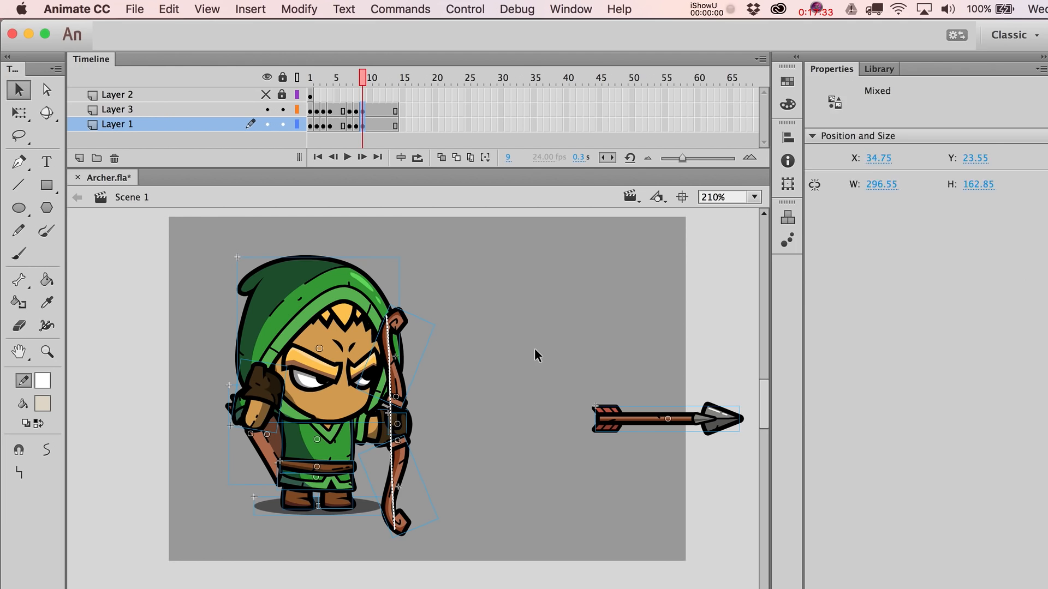
click(535, 351)
click(409, 329)
key(q)
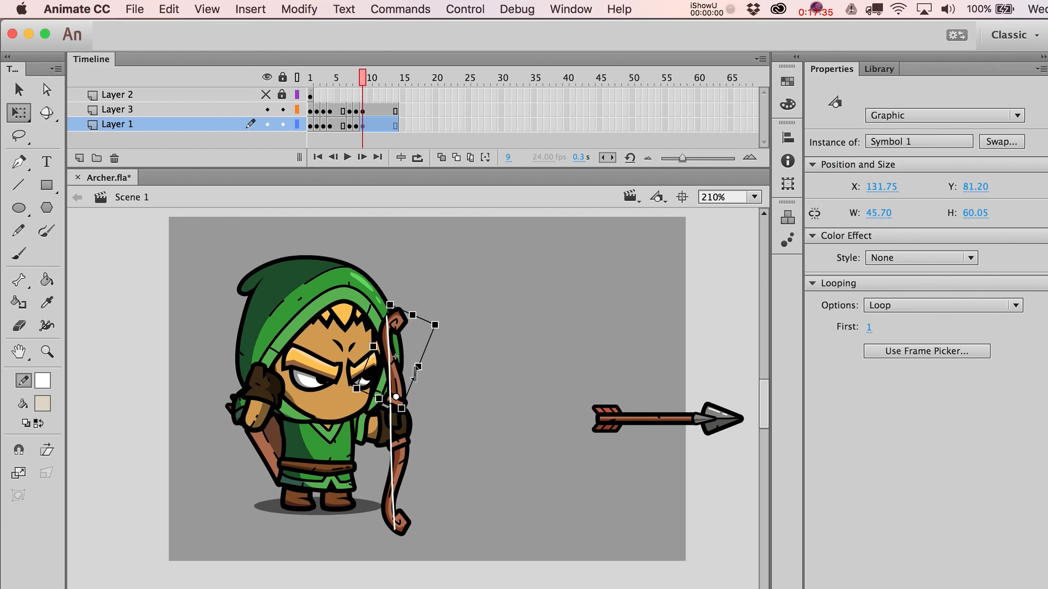
Step: Copy the upper and lower bow limbs from frame 3 and paste them in place on frame 9
click(315, 112)
click(400, 402)
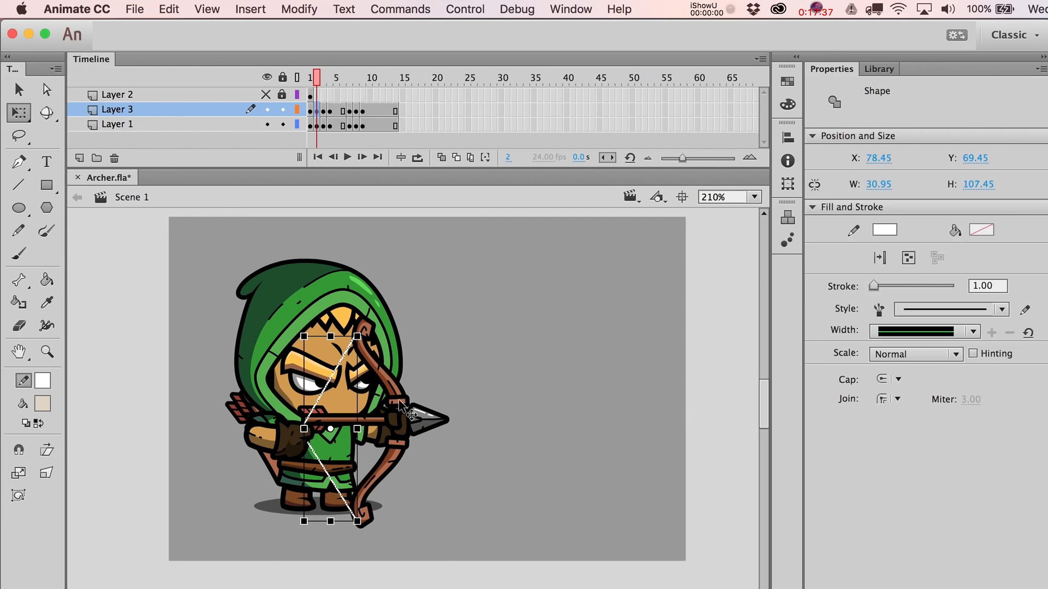
key(v)
key(period)
click(392, 402)
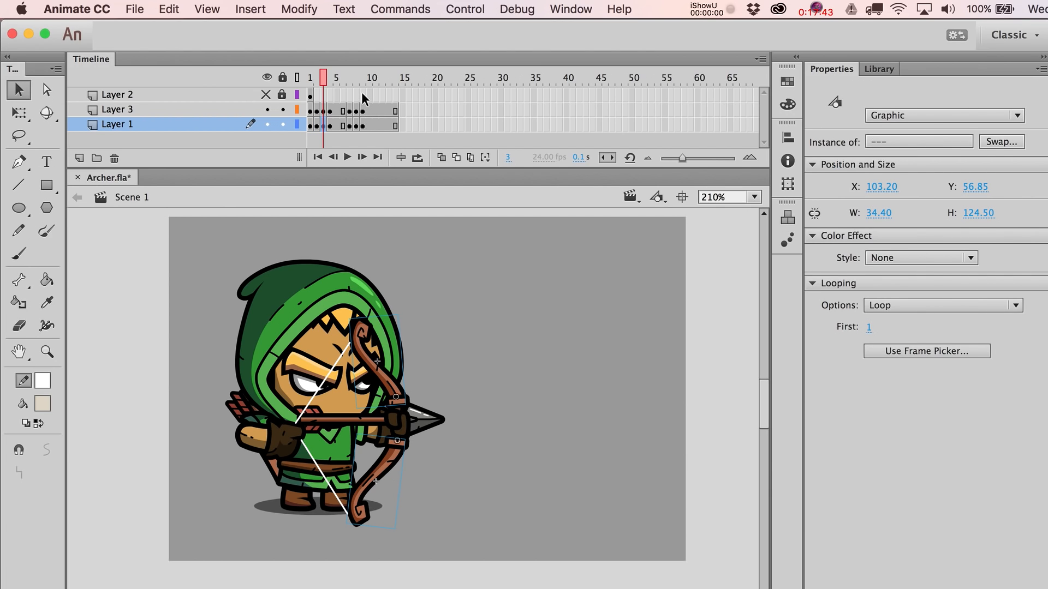
click(363, 111)
click(166, 6)
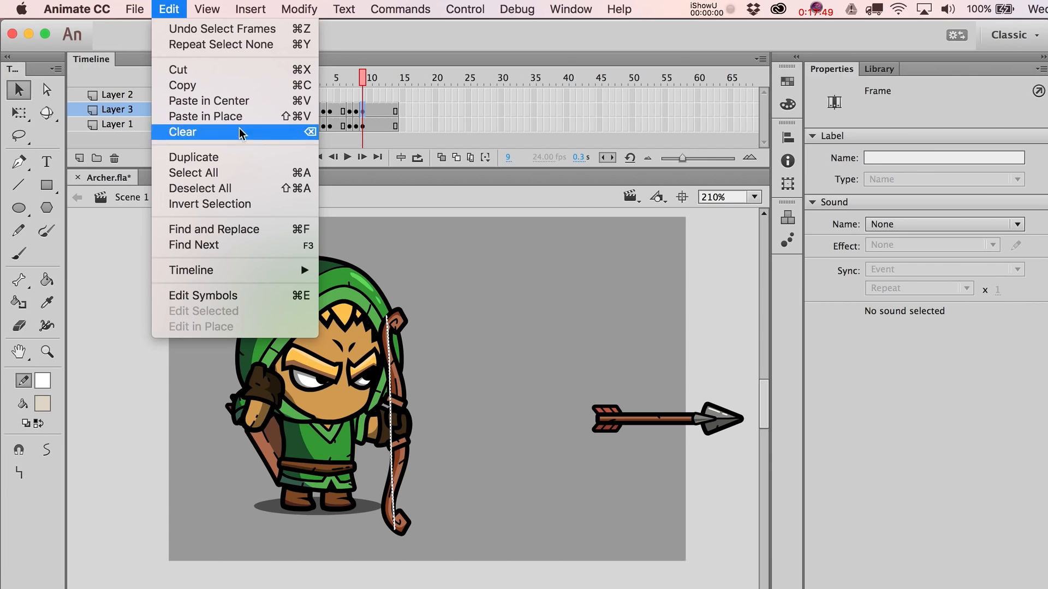
click(451, 341)
key(ctrl+shift+v)
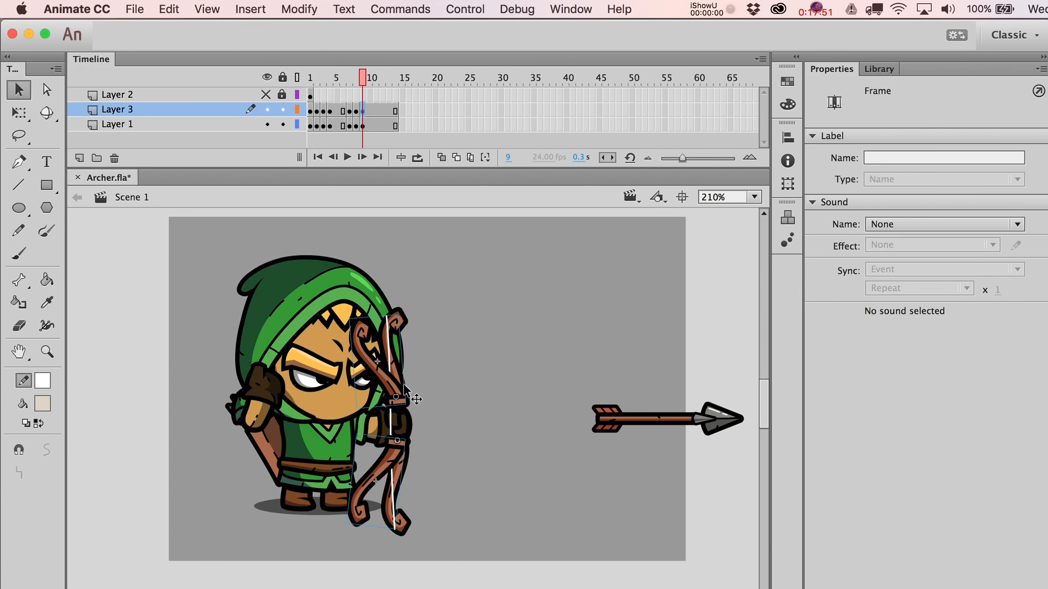
Step: Delete the old straighter bow limbs on frame 9 and attach the bowstring's upper end to the pasted upper limb's tip
click(405, 472)
click(410, 384)
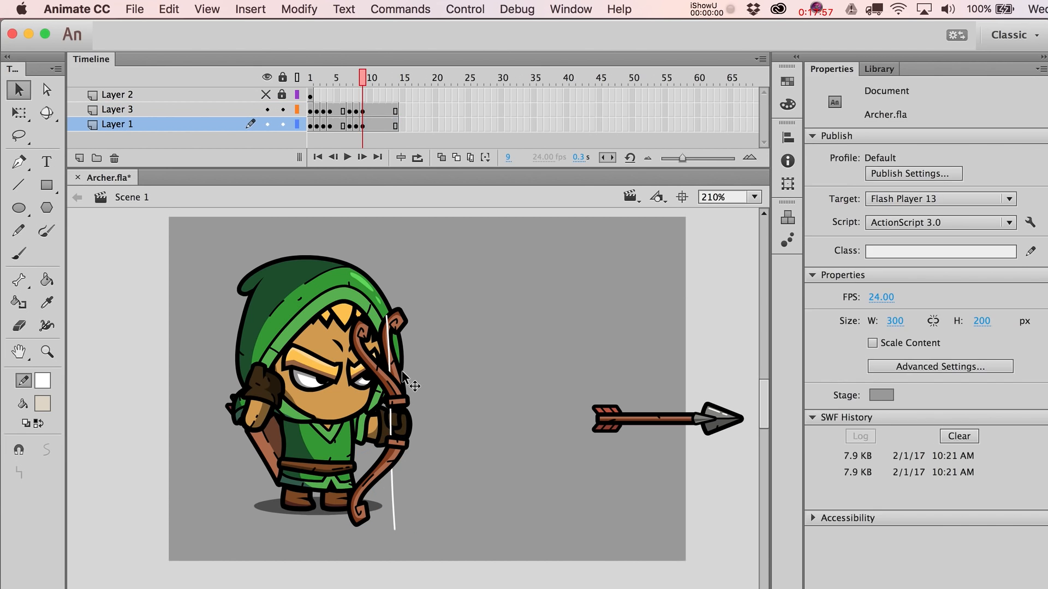
click(404, 376)
click(410, 385)
click(408, 326)
click(408, 327)
click(404, 317)
key(Delete)
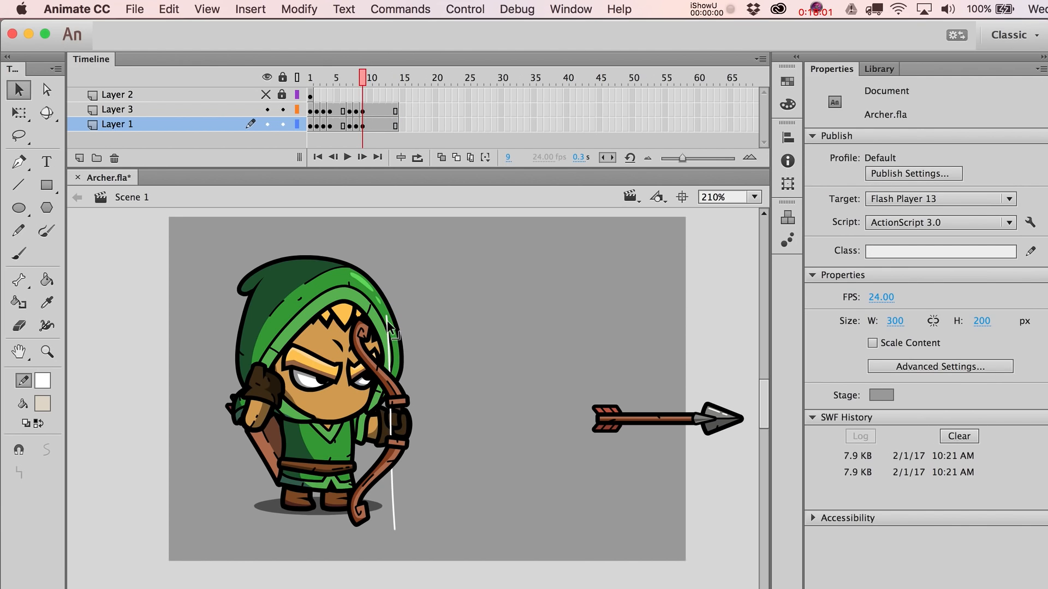
drag(390, 326, 362, 334)
Step: Delete the pasted bow limbs from Layer 3 on frame 9 and paste them in place on Layer 1 instead
click(364, 113)
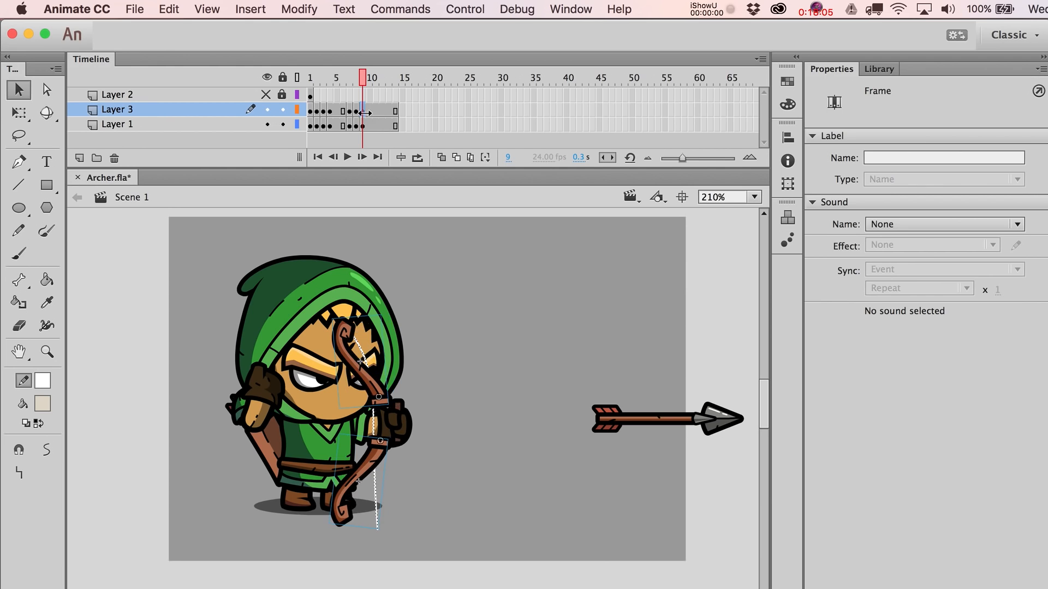
click(496, 305)
click(399, 391)
shift+click(387, 461)
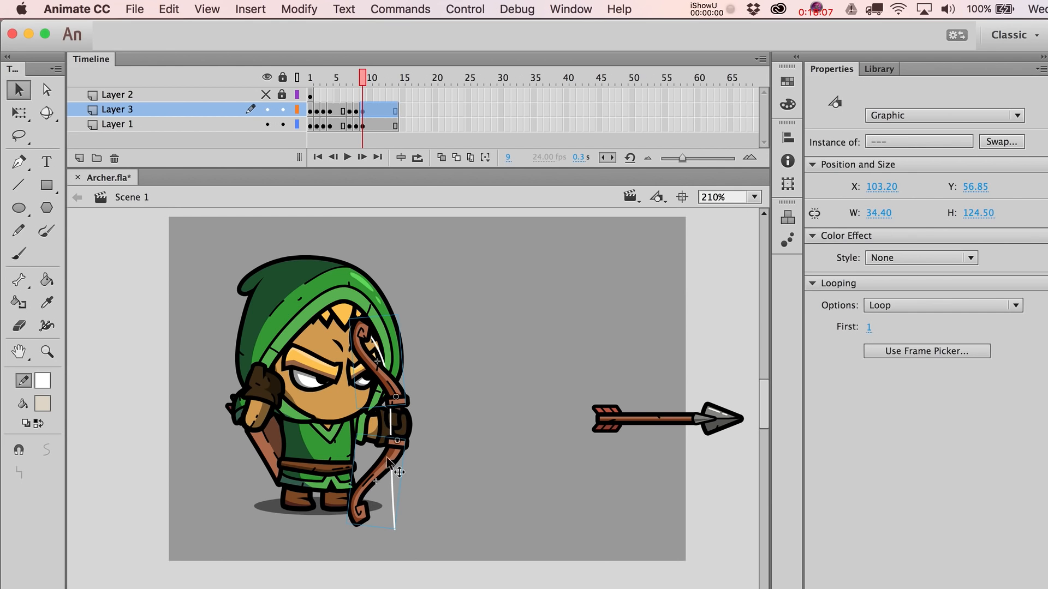
key(Delete)
click(405, 434)
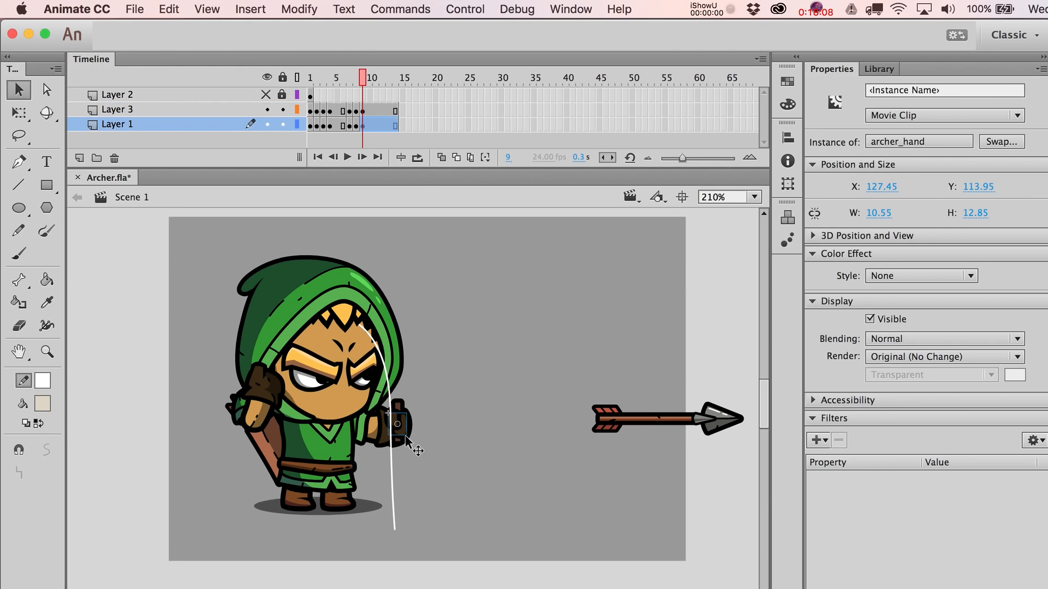
click(364, 127)
key(ctrl+shift+v)
click(500, 398)
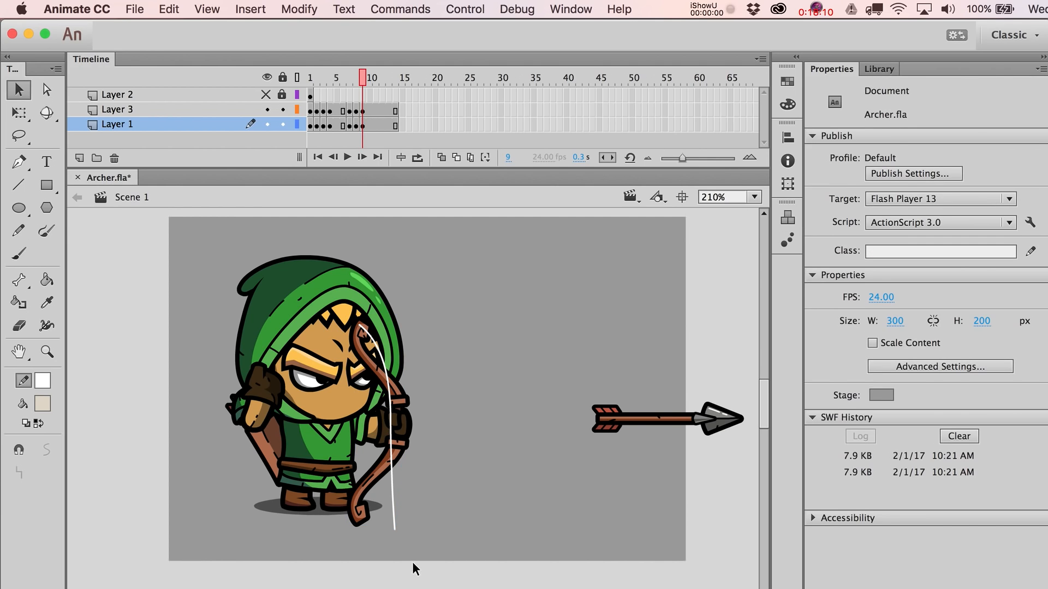
Step: Attach the bowstring's lower end to the lower bow tip on frame 9, curve the string back toward the archer, and compare with frame 8
drag(394, 528, 355, 523)
drag(390, 446, 333, 375)
key(comma)
key(super+a)
key(period)
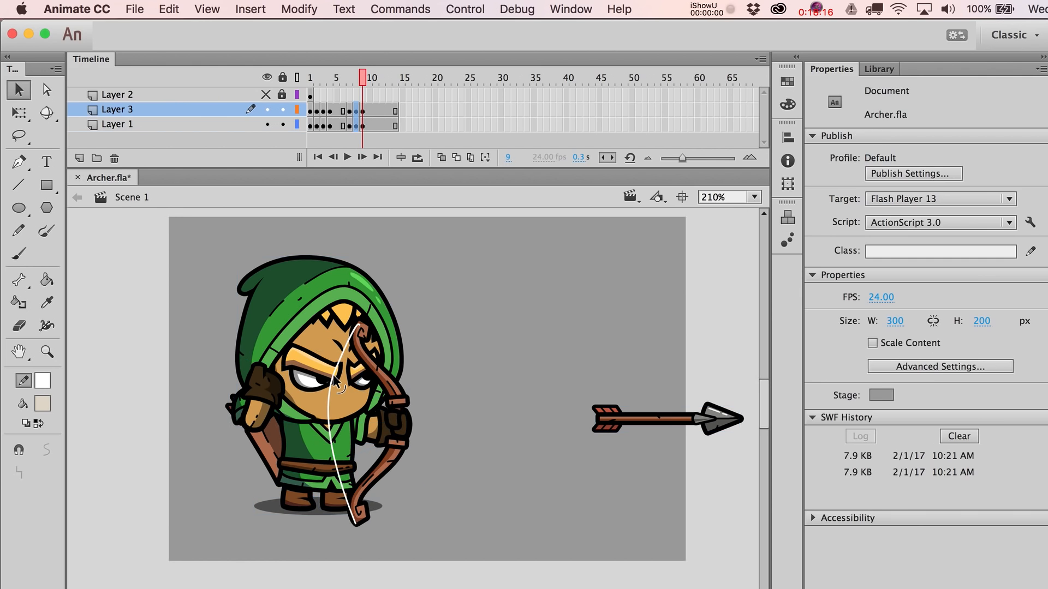
Step: Rotate the upper and lower bow limbs slightly farther back toward the archer on frame 9 with Free Transform
click(397, 387)
key(q)
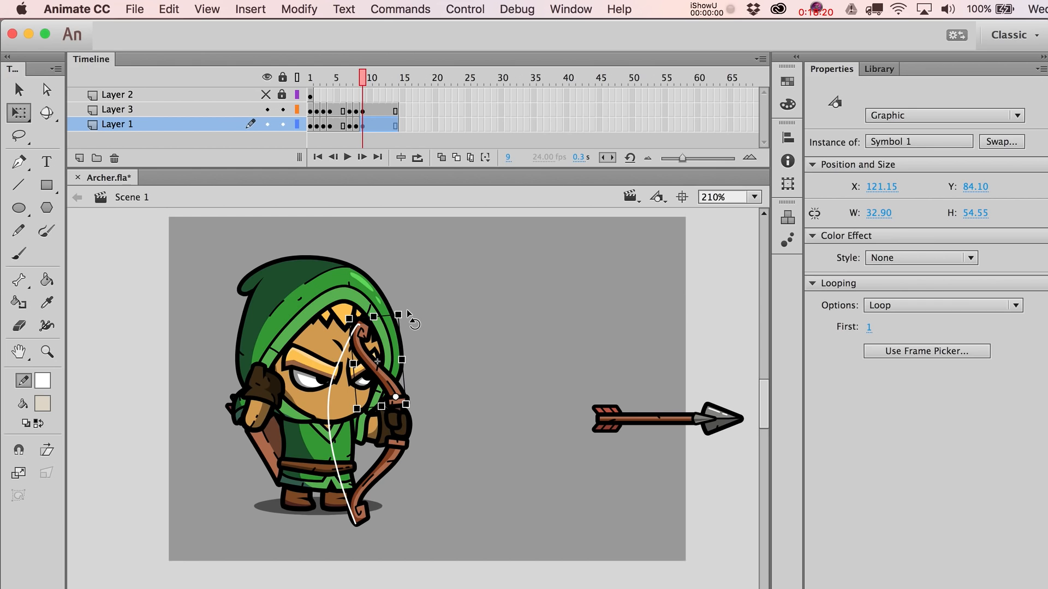
drag(411, 318, 403, 315)
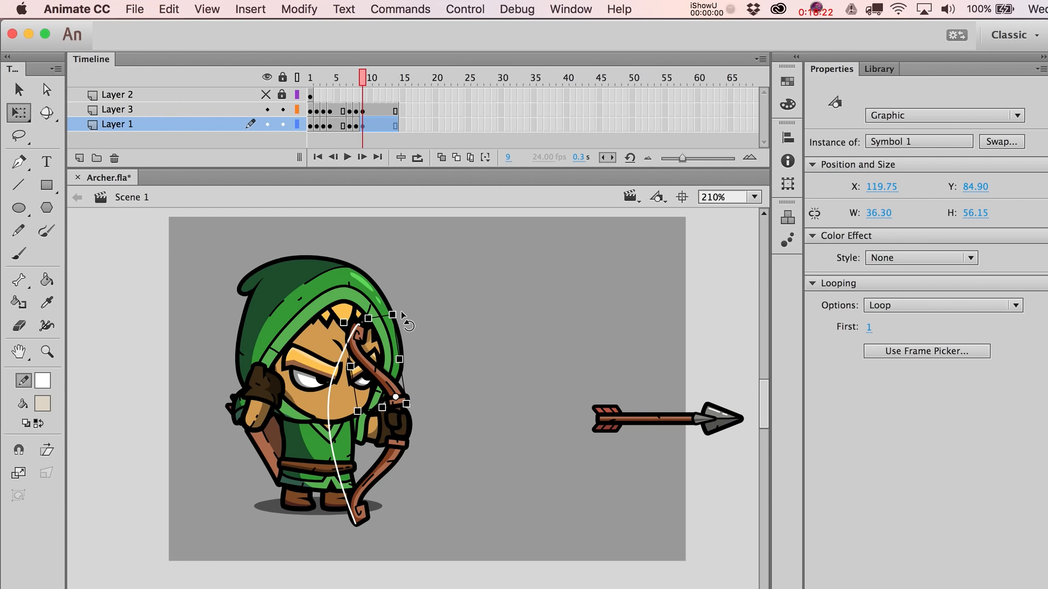
click(380, 485)
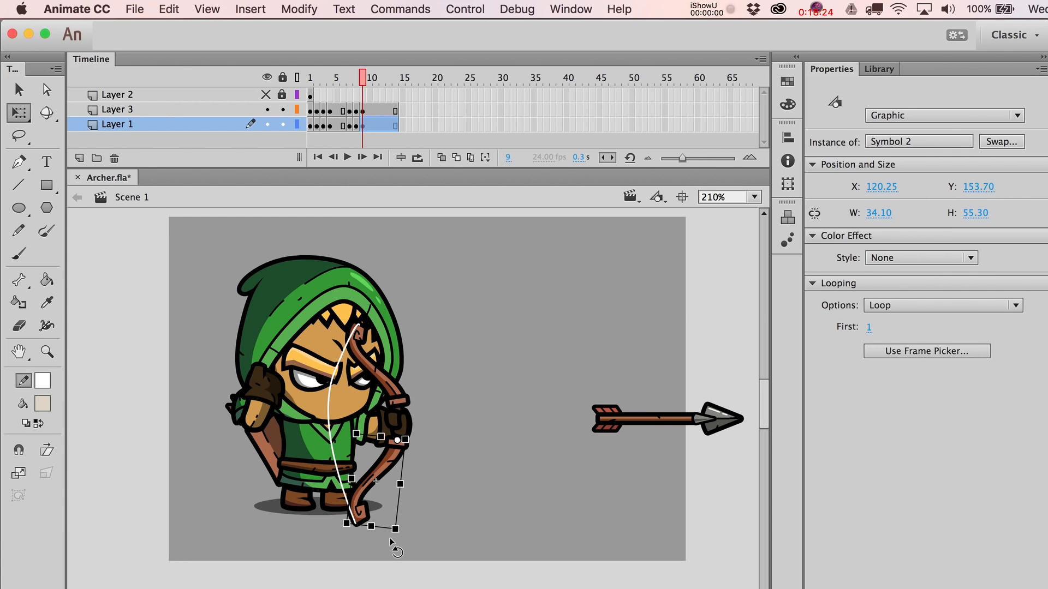
drag(392, 546, 377, 550)
key(v)
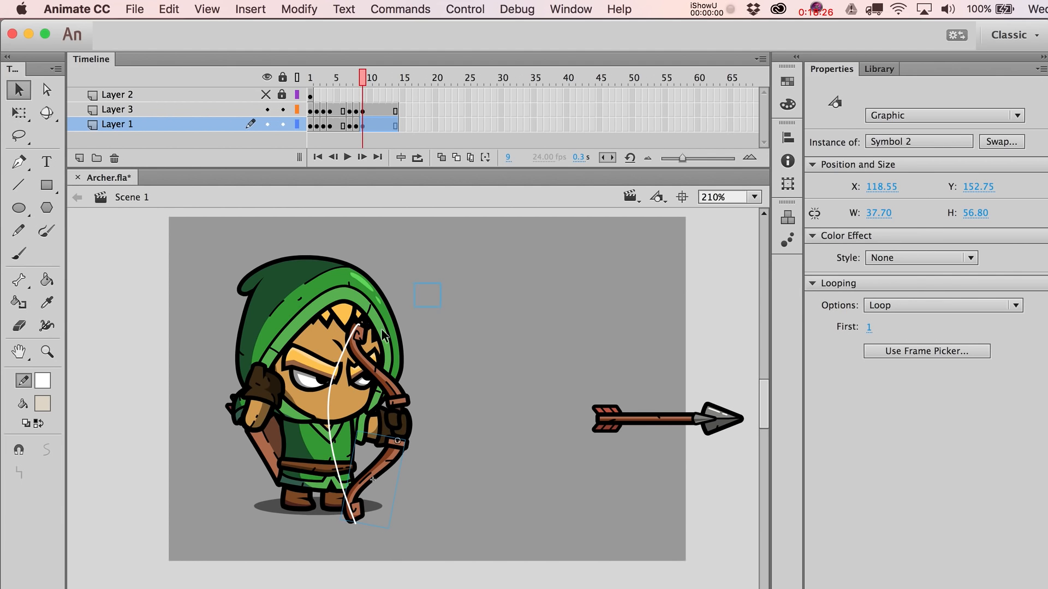
Step: Nudge the bowstring left on frame 9 so its ends line up with the rotated bow tips
click(401, 316)
click(342, 369)
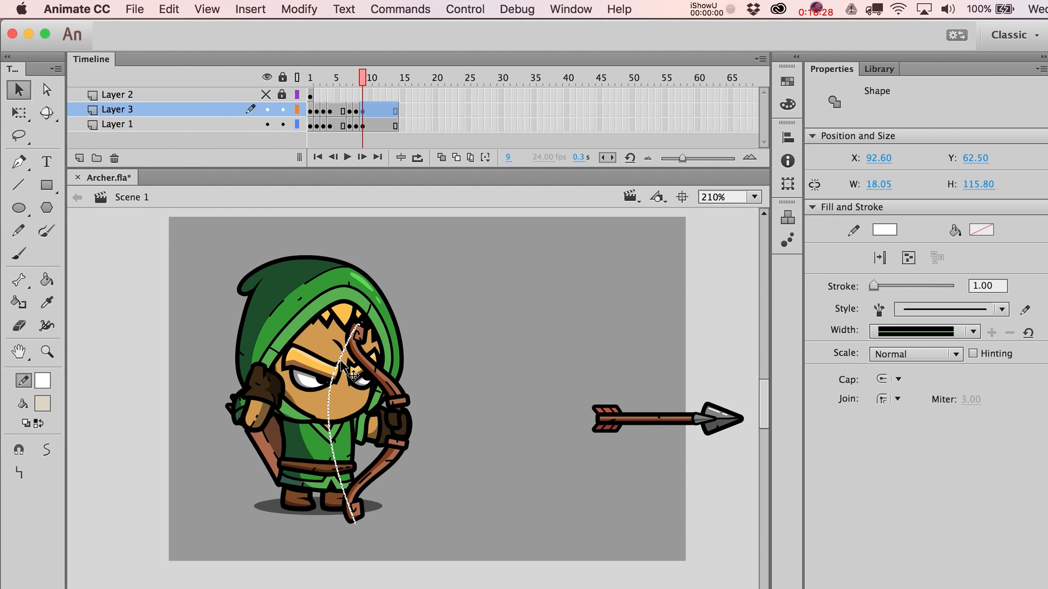
key(Left)
key(Left)
key(Left)
key(Left)
key(Left)
key(Right)
click(419, 334)
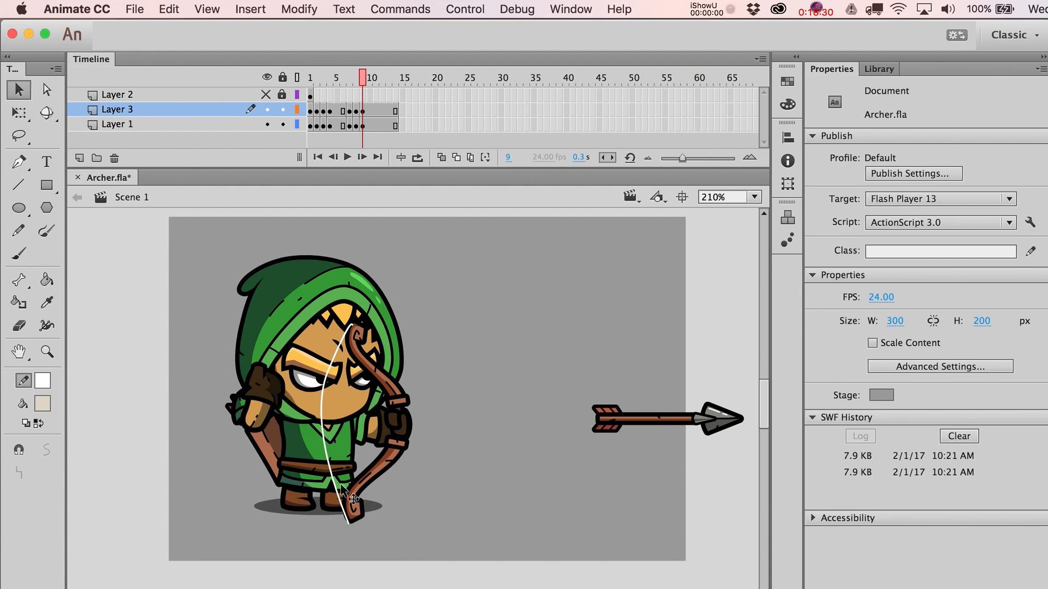
Step: Insert keyframes at frame 10 on both layers and rotate the upper and lower bow limbs forward, away from the archer
click(366, 125)
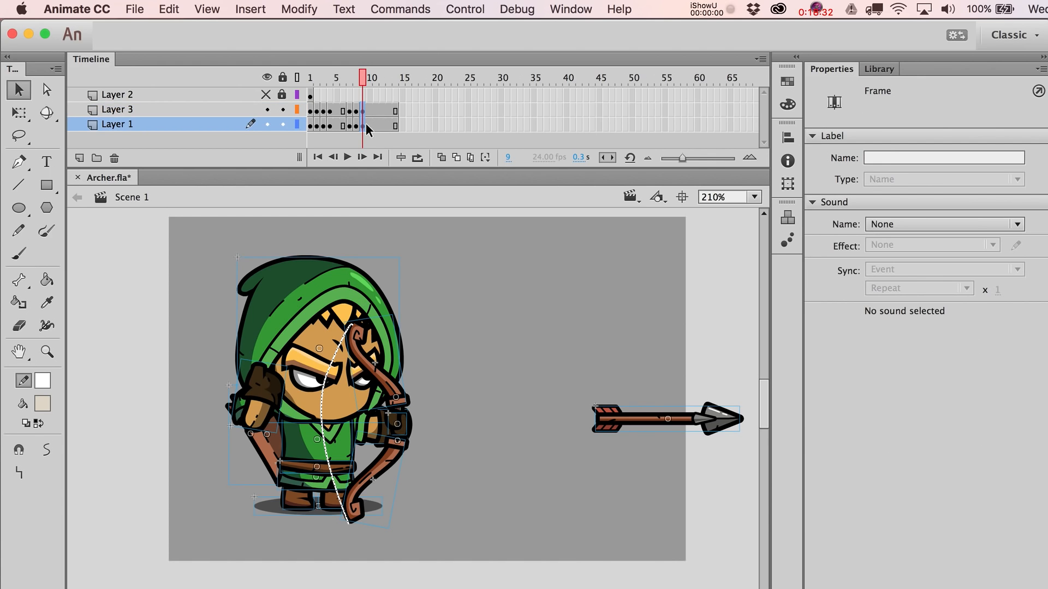
click(367, 129)
click(514, 375)
click(397, 391)
key(q)
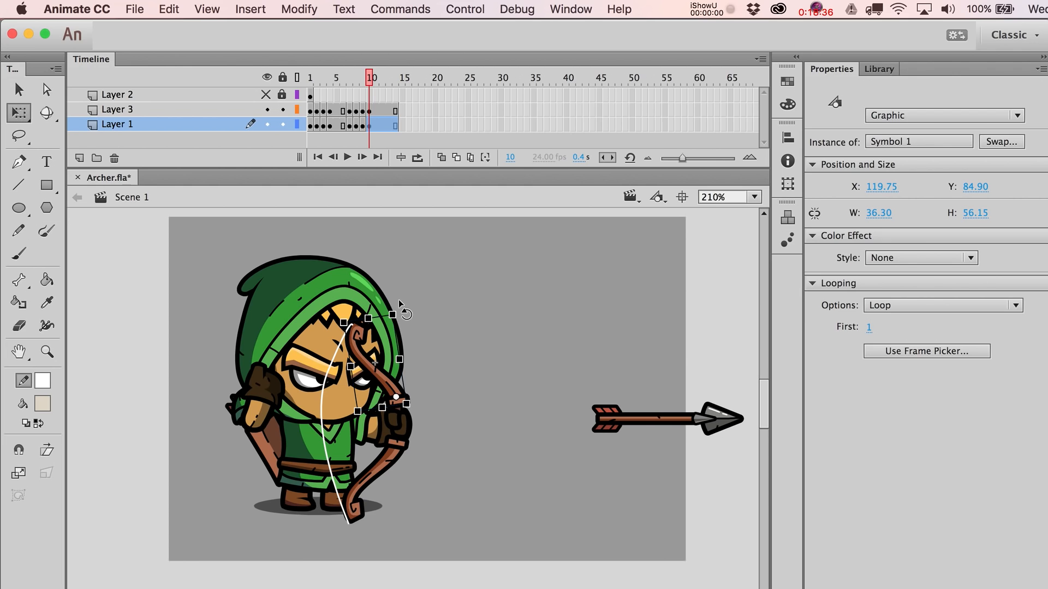
drag(400, 304, 421, 314)
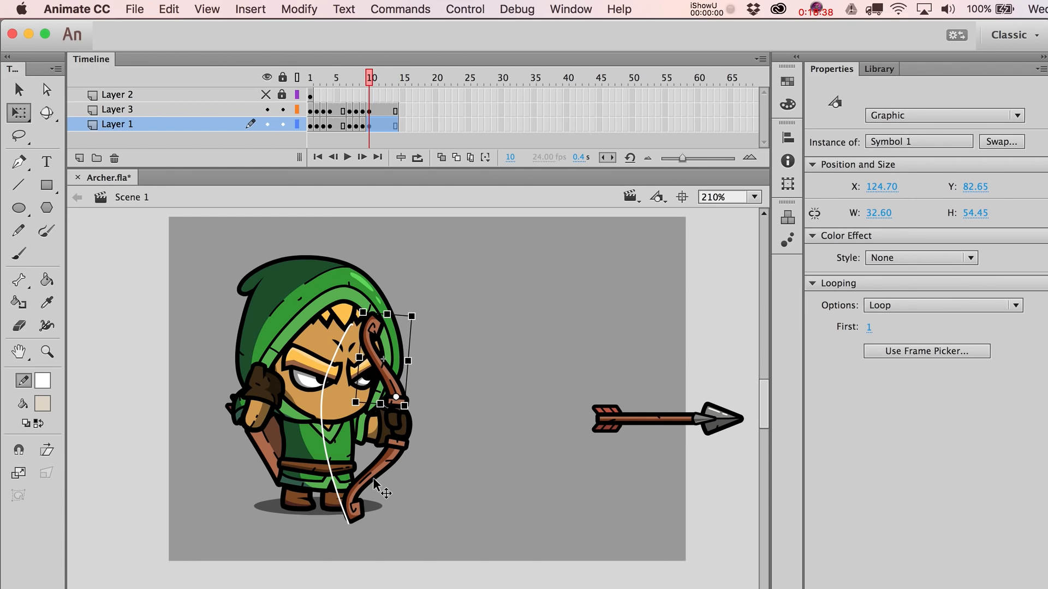
click(373, 480)
drag(385, 544, 403, 539)
key(v)
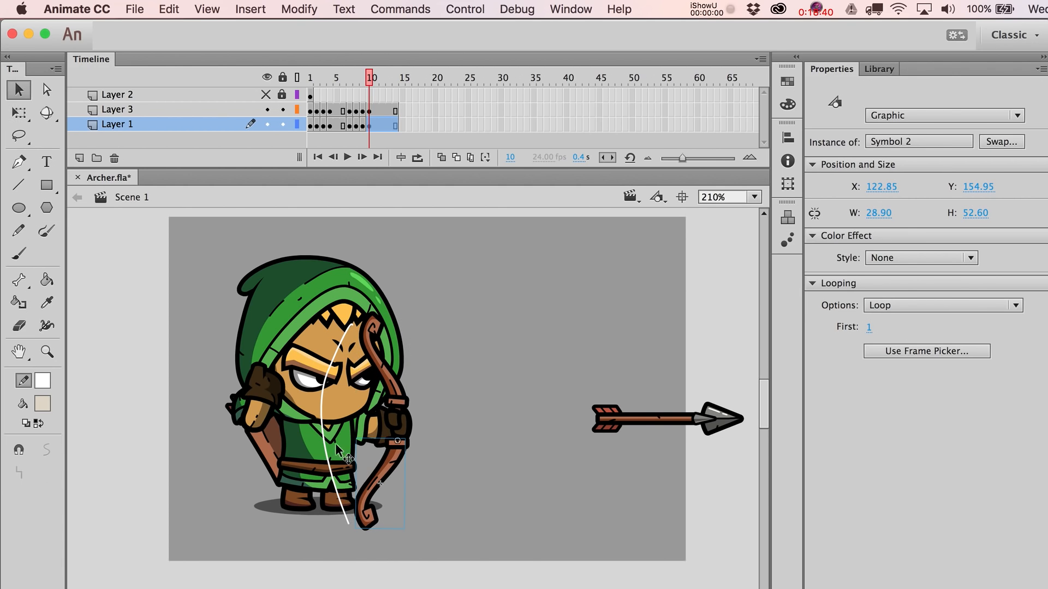
Step: Bend the bowstring forward on frame 10 until nearly straight and move both its ends to the bow tips
drag(326, 440, 358, 436)
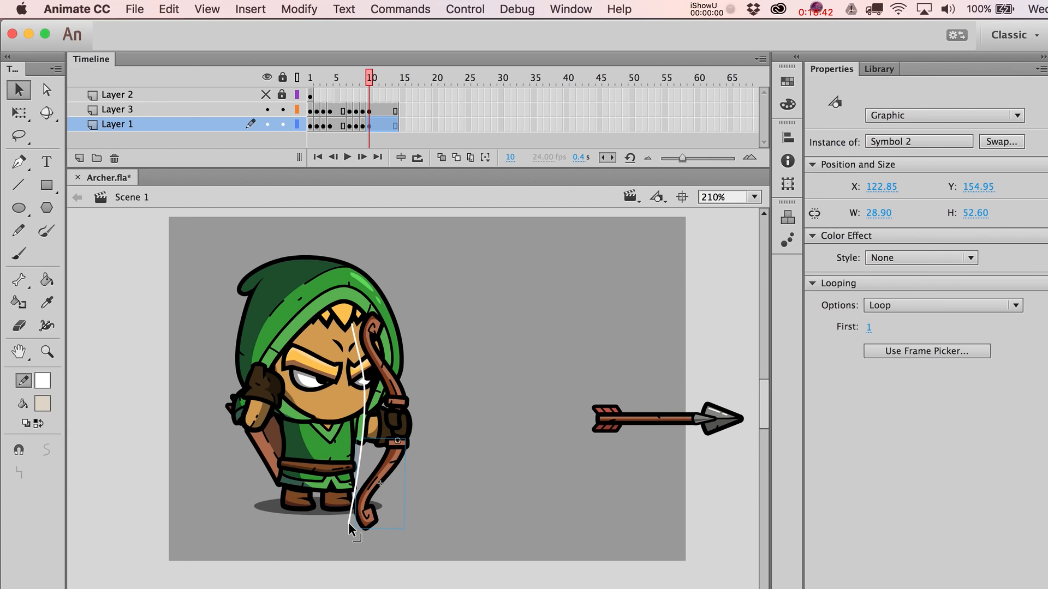
drag(350, 527, 358, 526)
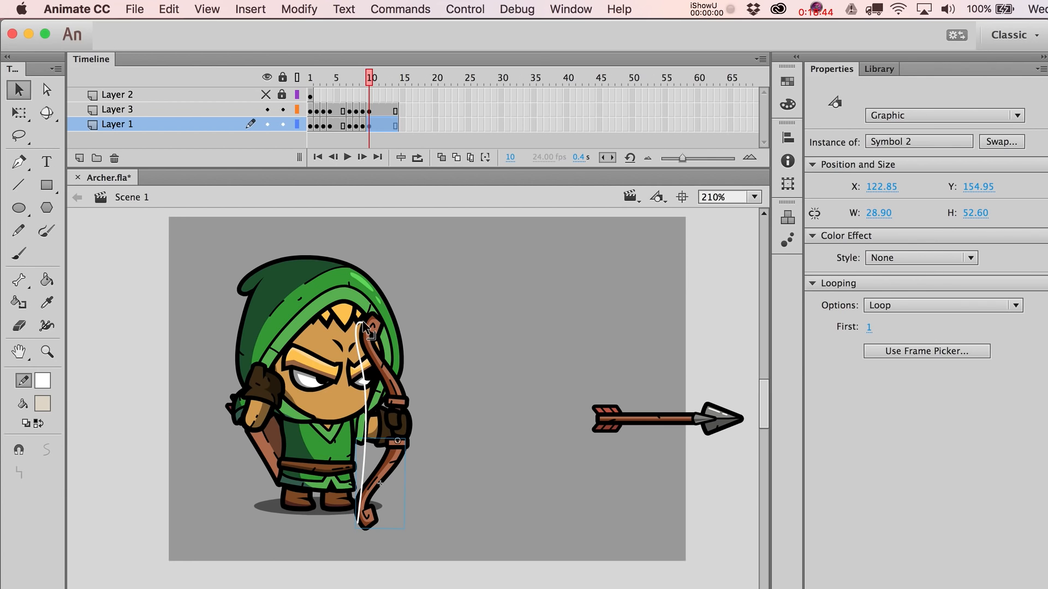
drag(357, 335, 360, 335)
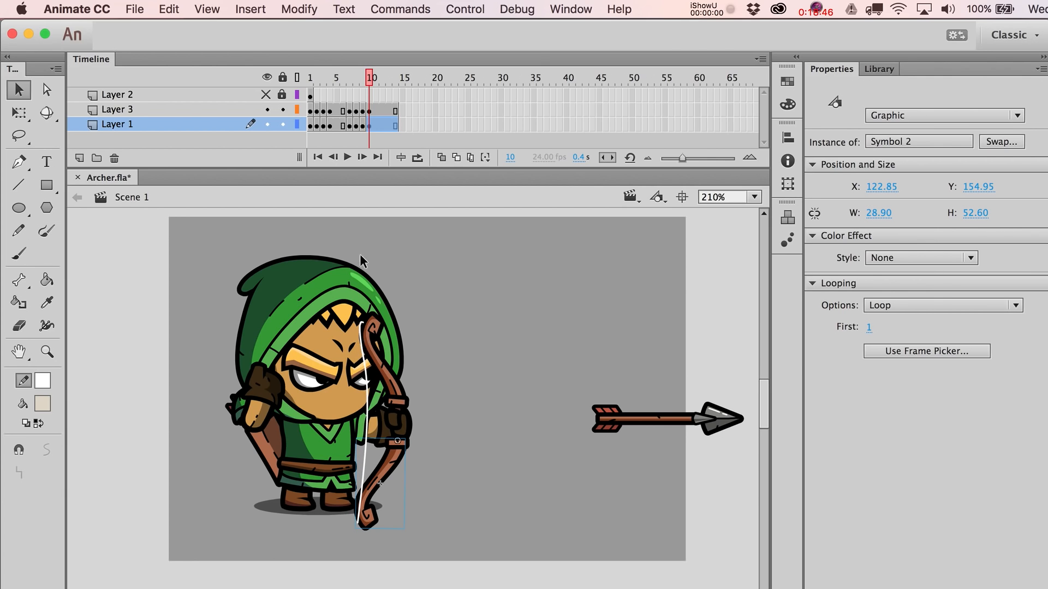
Step: Insert keyframes at frame 11 on both layers and rotate both bow limbs slightly back toward the archer
drag(375, 109, 375, 120)
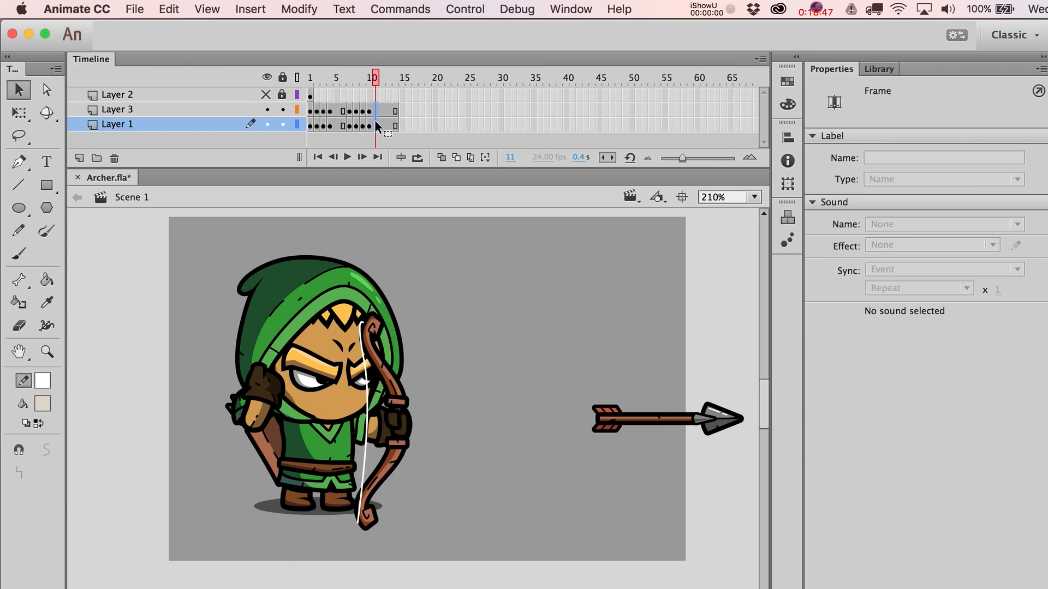
click(520, 355)
click(401, 389)
key(q)
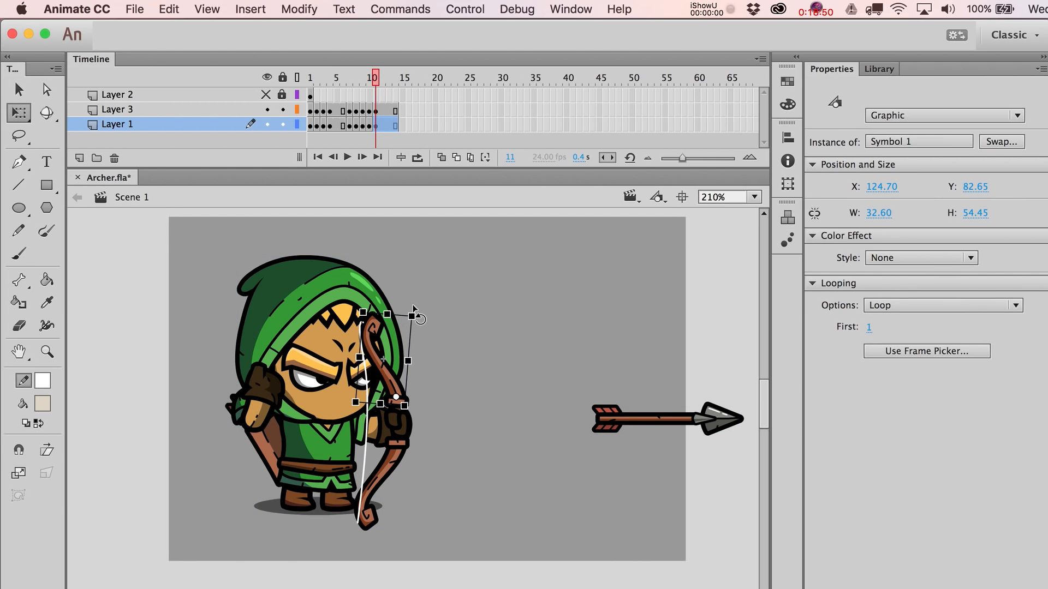
drag(414, 307, 403, 307)
click(382, 471)
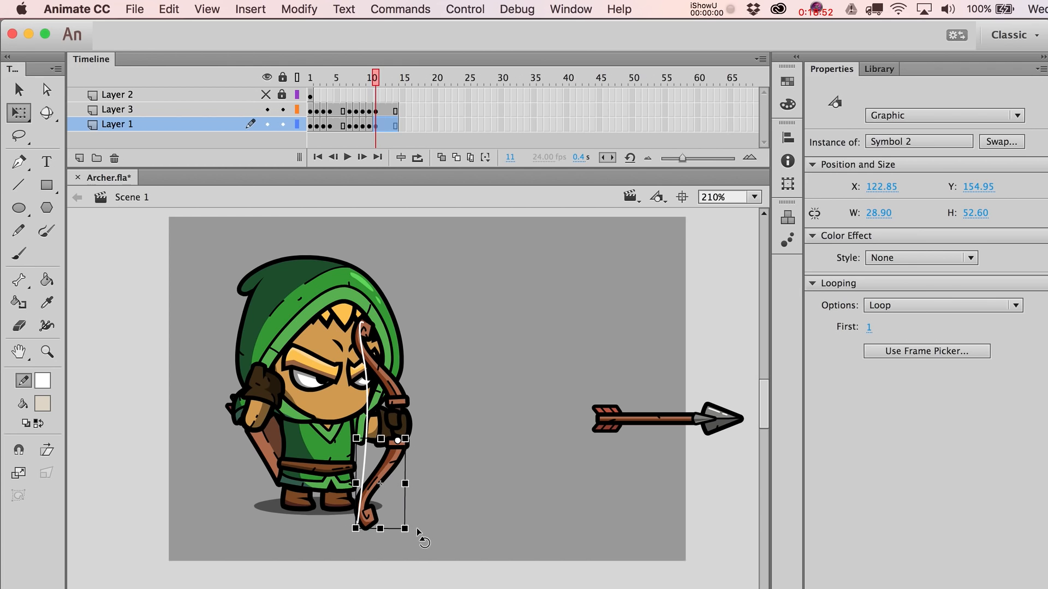
drag(420, 538, 413, 543)
key(v)
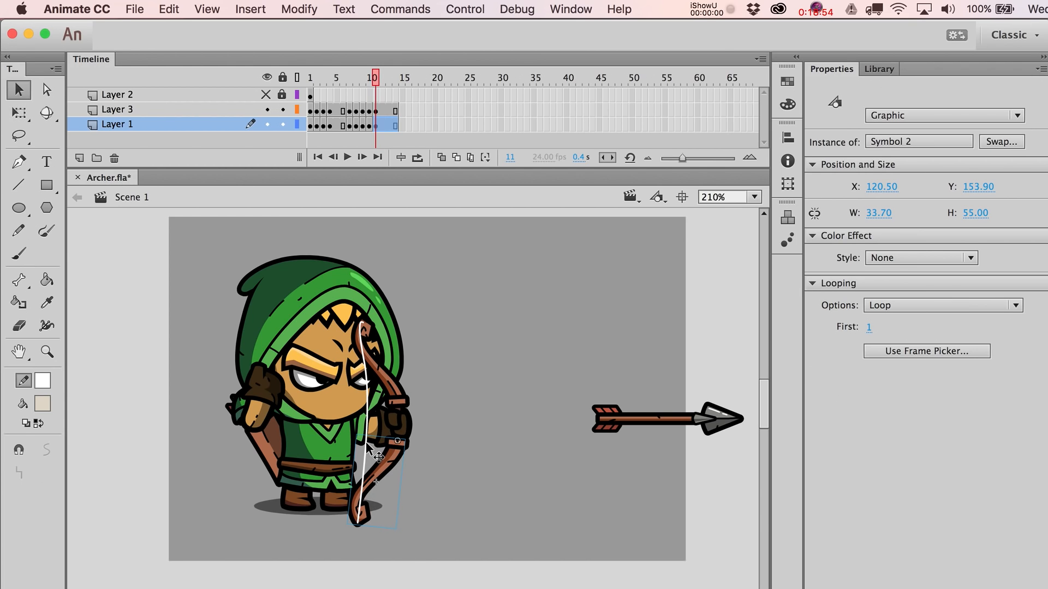
Step: Curve the bowstring back toward the archer on frame 11 and play back the shot
click(367, 444)
click(454, 452)
drag(369, 416, 344, 430)
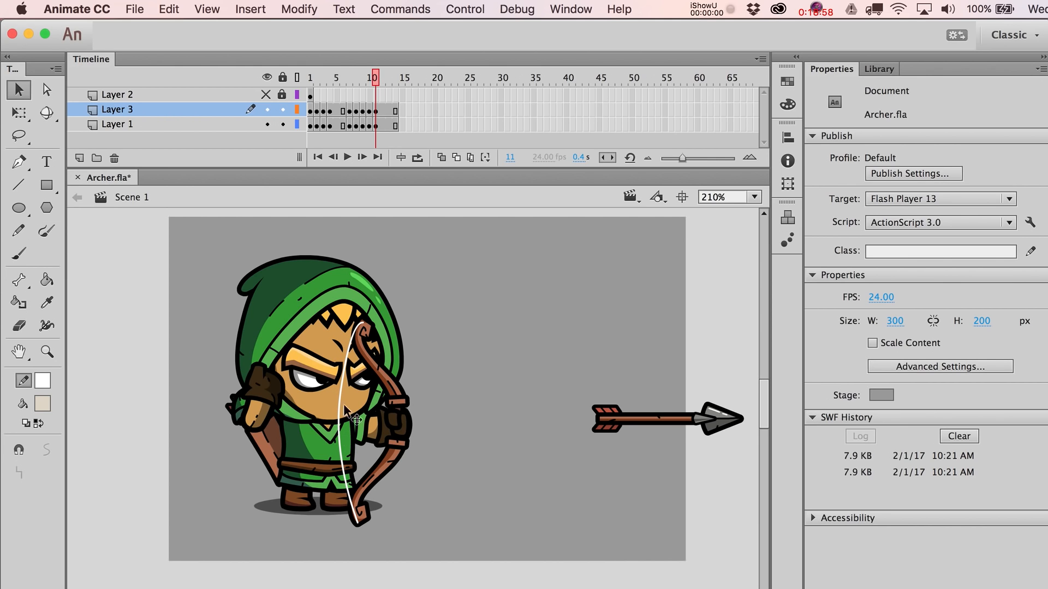
click(331, 81)
key(Return)
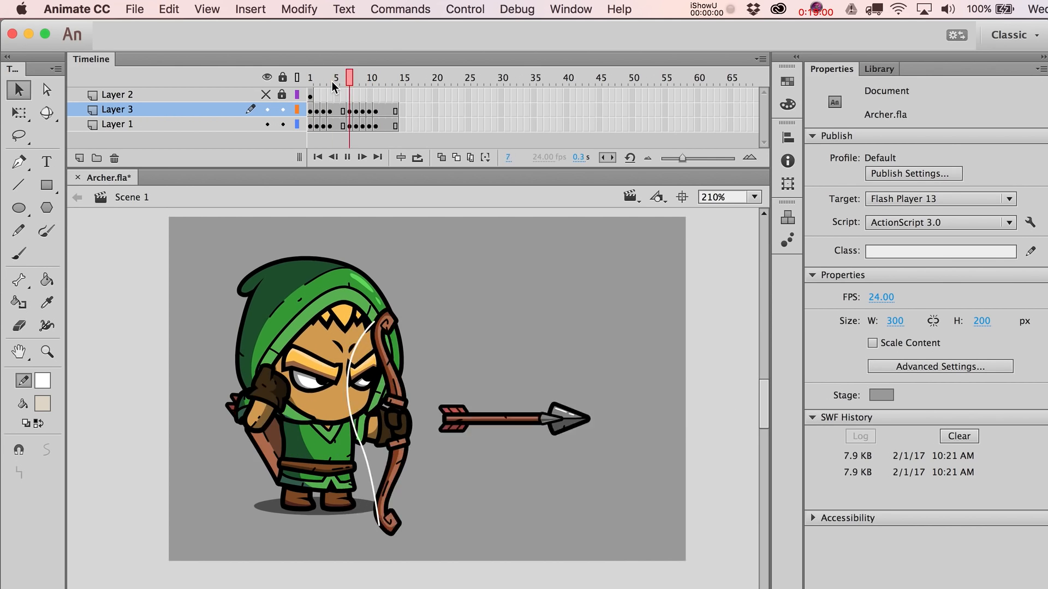
Step: Insert keyframes at frame 12 on both layers and rotate the upper bow limb slightly forward, away from the archer
key(Return)
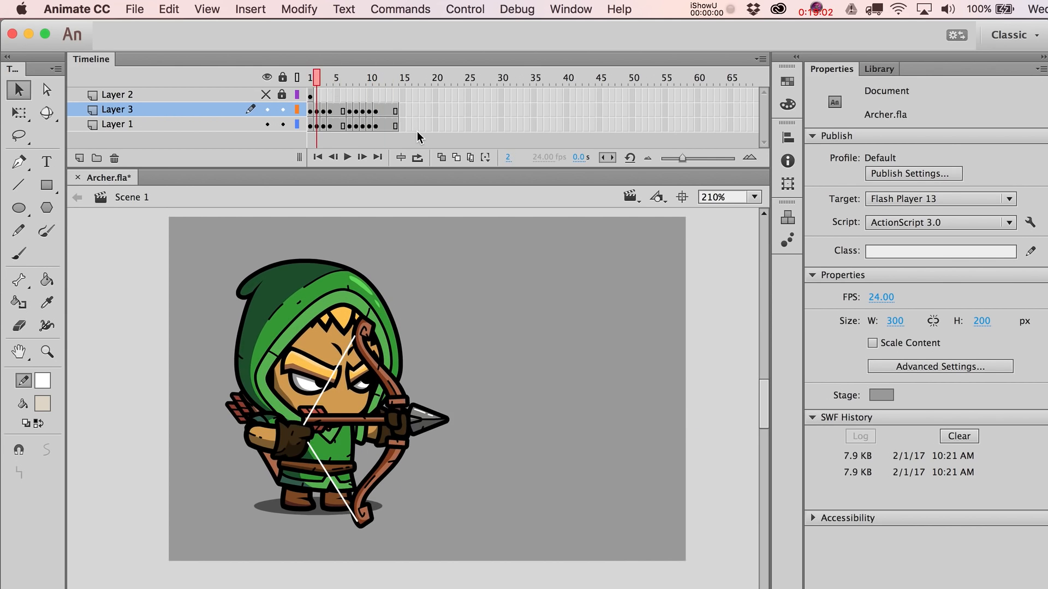
drag(385, 112, 385, 132)
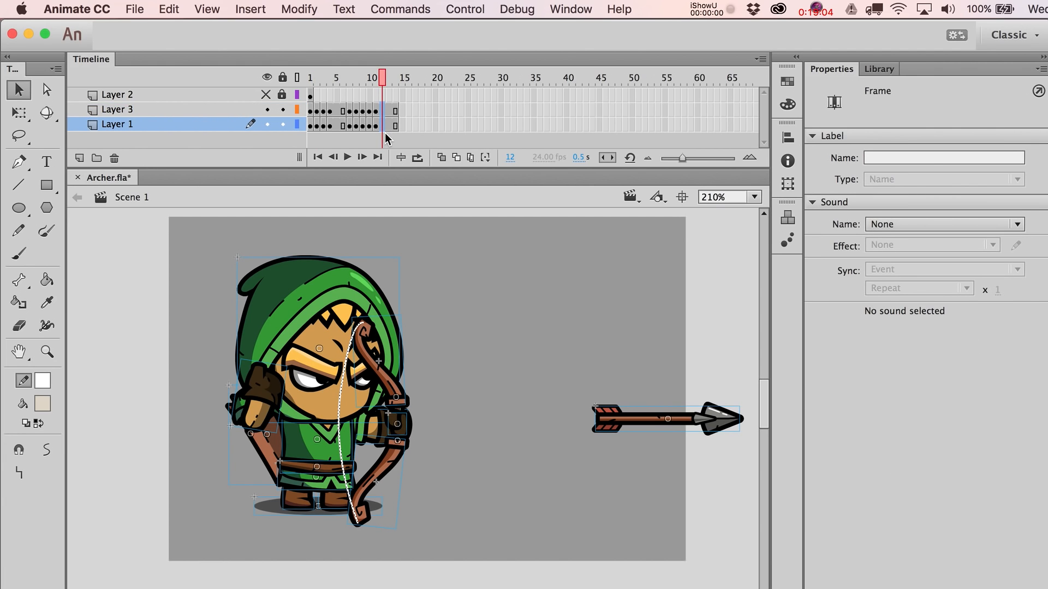
key(F6)
click(489, 431)
click(390, 379)
key(q)
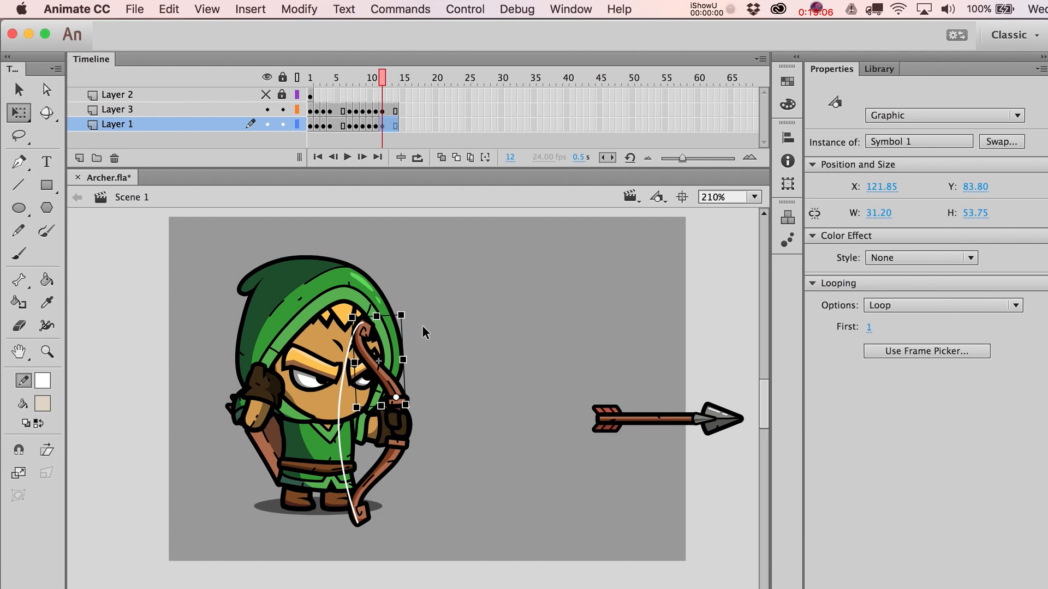
drag(413, 322, 419, 323)
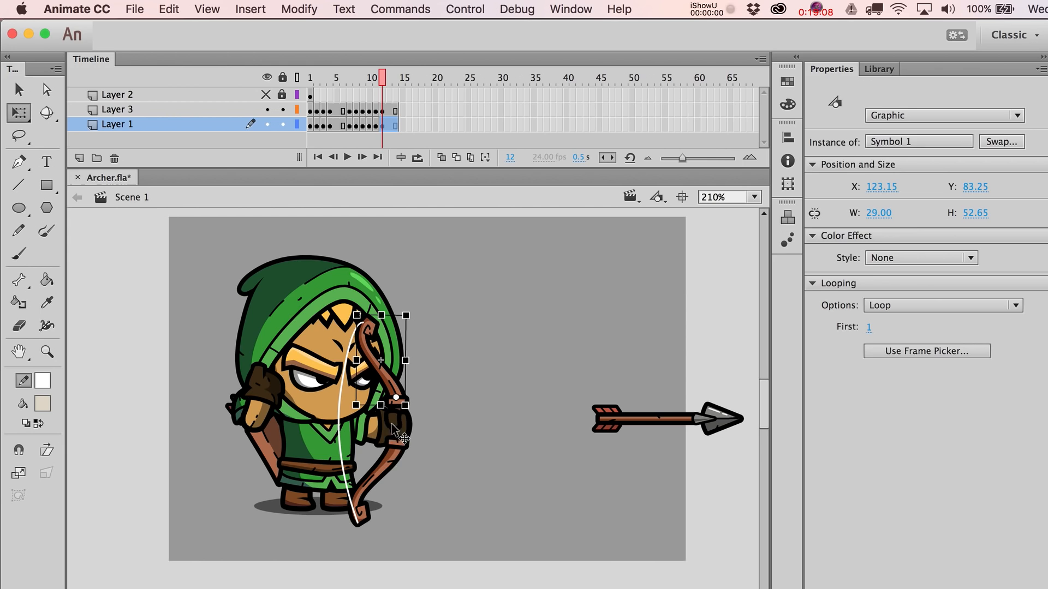
Step: On frame 12, rotate the lower bow limb slightly forward and bend the bowstring forward until nearly straight
click(391, 477)
click(391, 461)
drag(404, 551, 409, 548)
key(v)
click(423, 462)
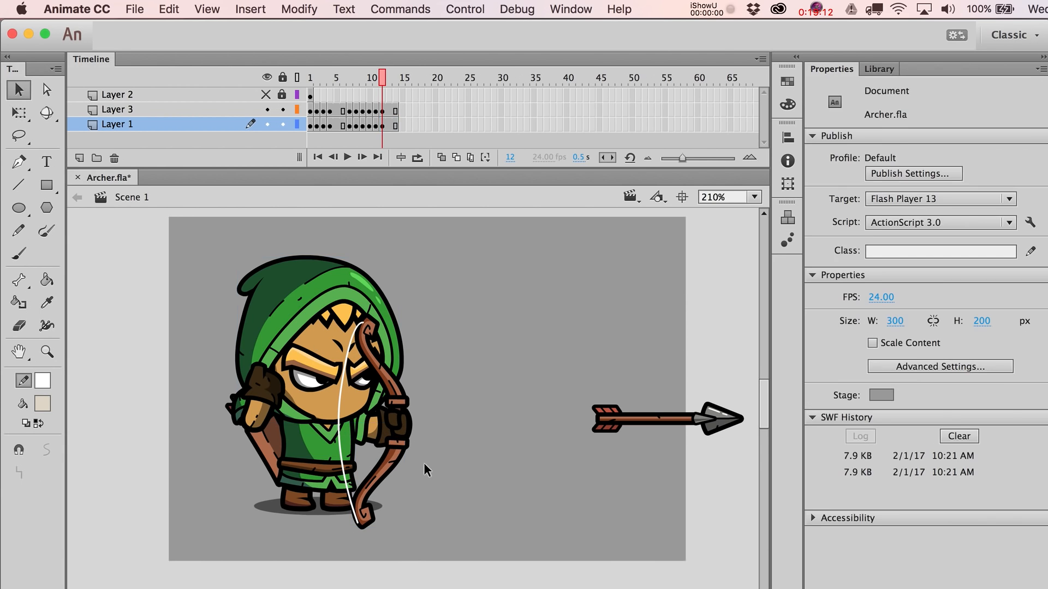
drag(340, 410, 365, 411)
Step: On new frame 13 keyframes for both layers, curve the bowstring and rotate the upper bow limb slightly back toward the archer
click(389, 125)
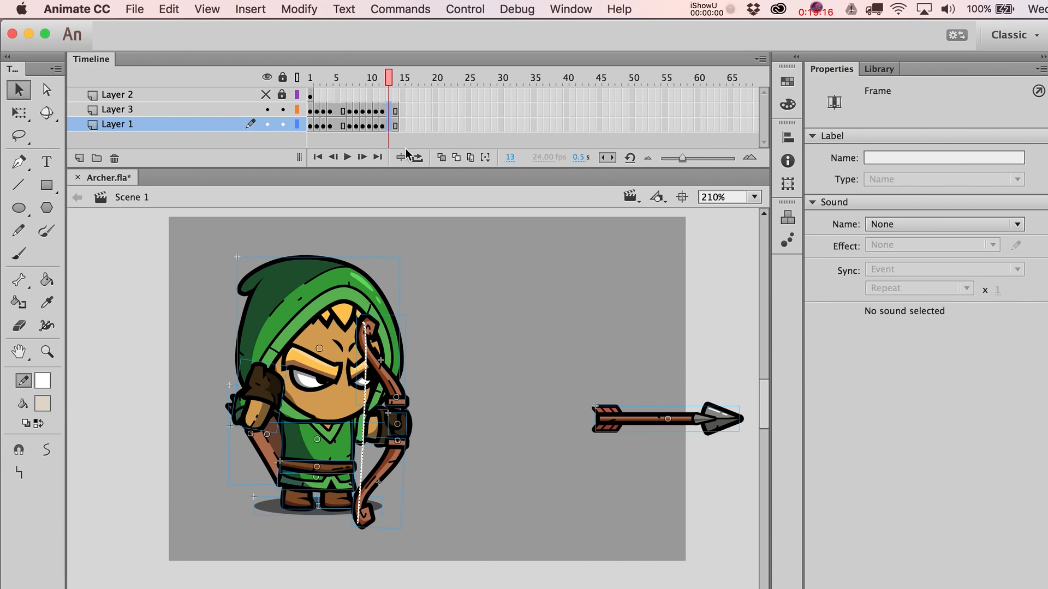
click(468, 293)
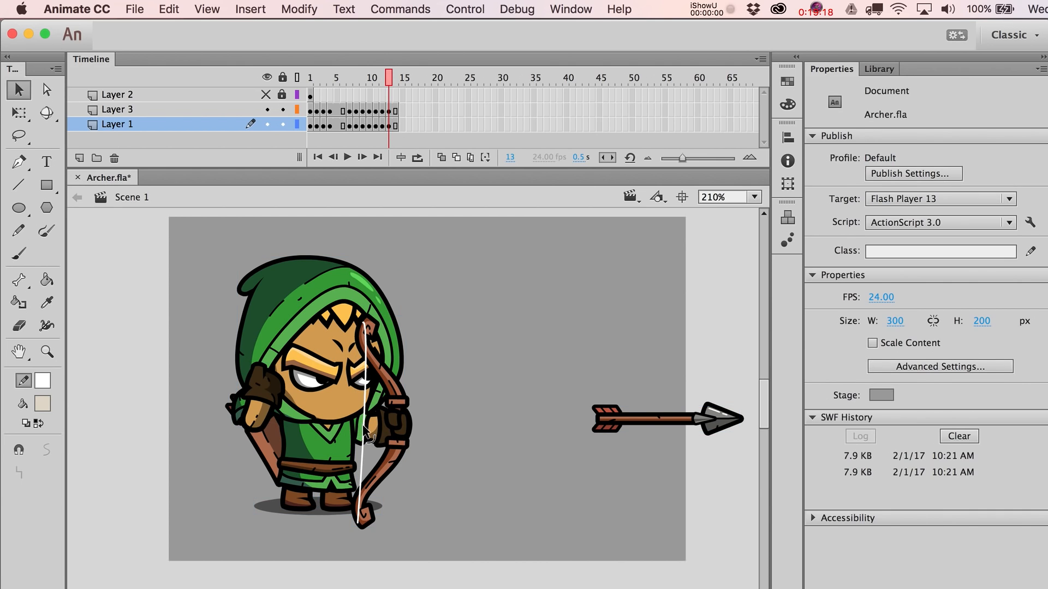
click(376, 336)
key(q)
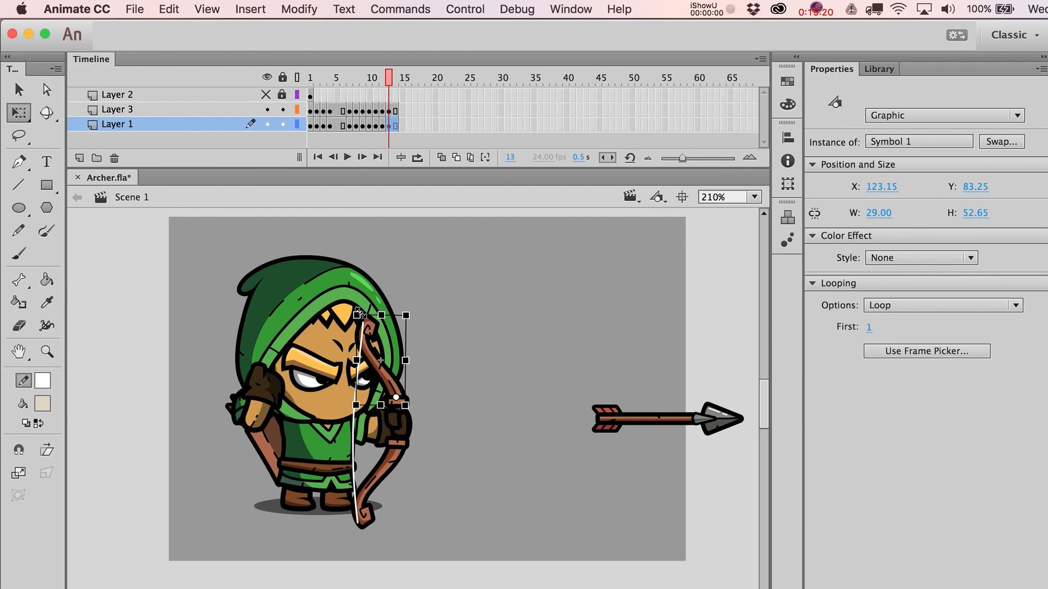
key(comma)
key(comma)
key(period)
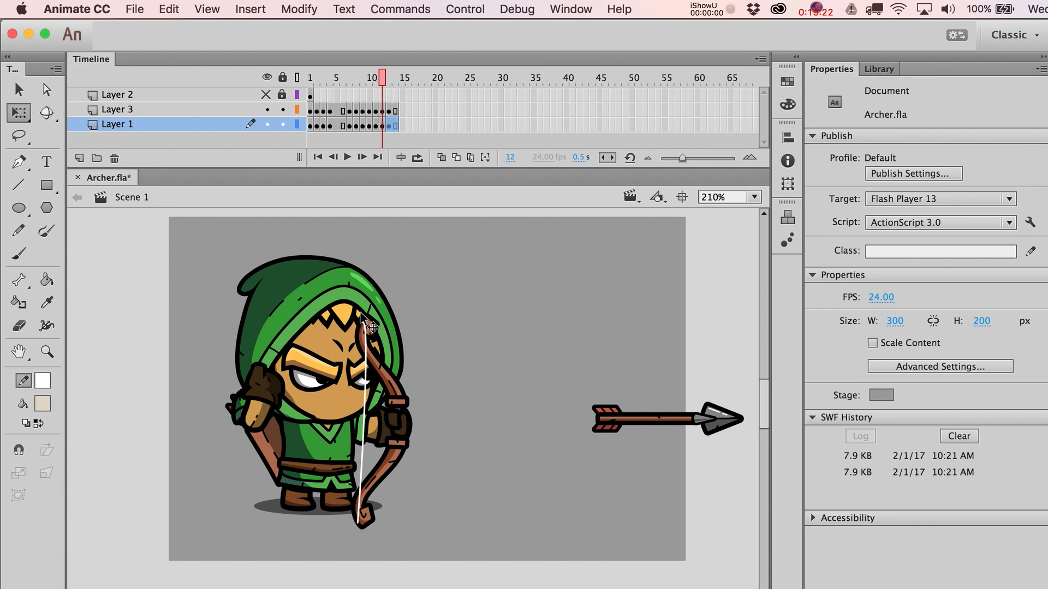
key(period)
click(362, 326)
key(v)
click(382, 362)
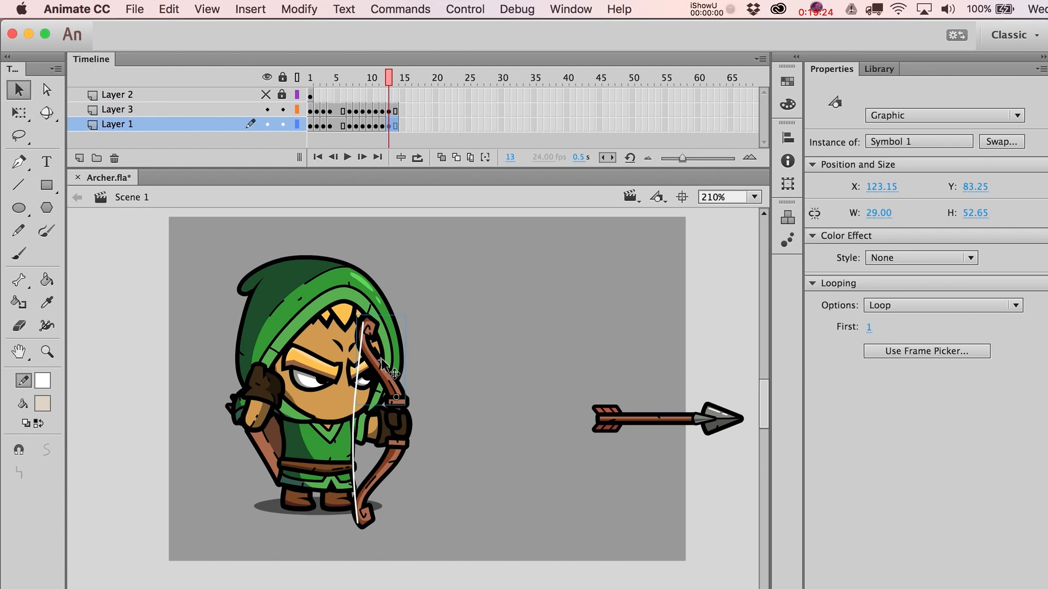
key(q)
key(q)
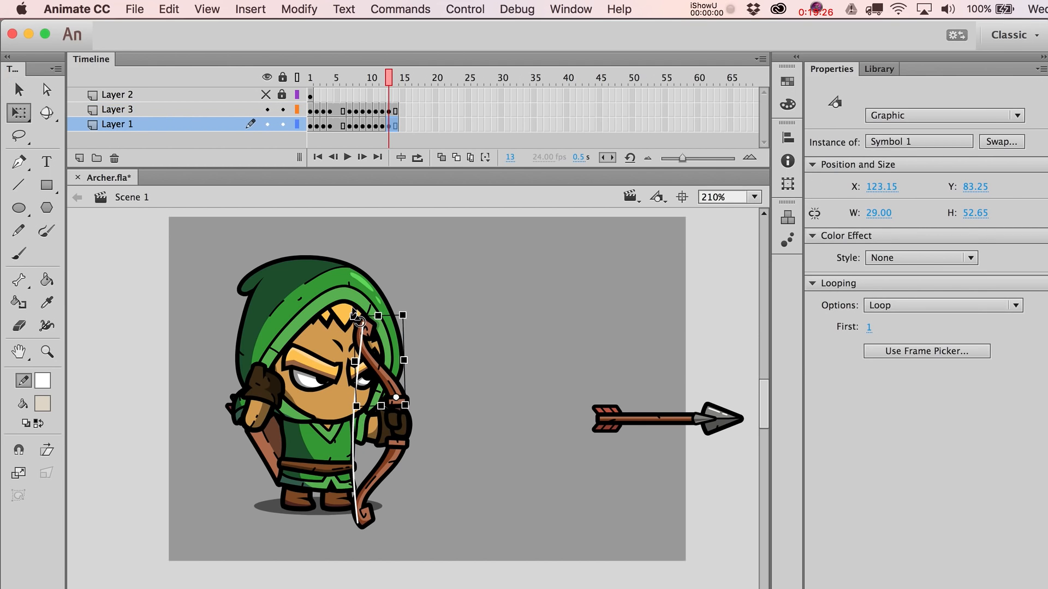
Step: Rotate the lower bow limb slightly back on frame 13 and move both ends of the bowstring to the bow tips
click(385, 463)
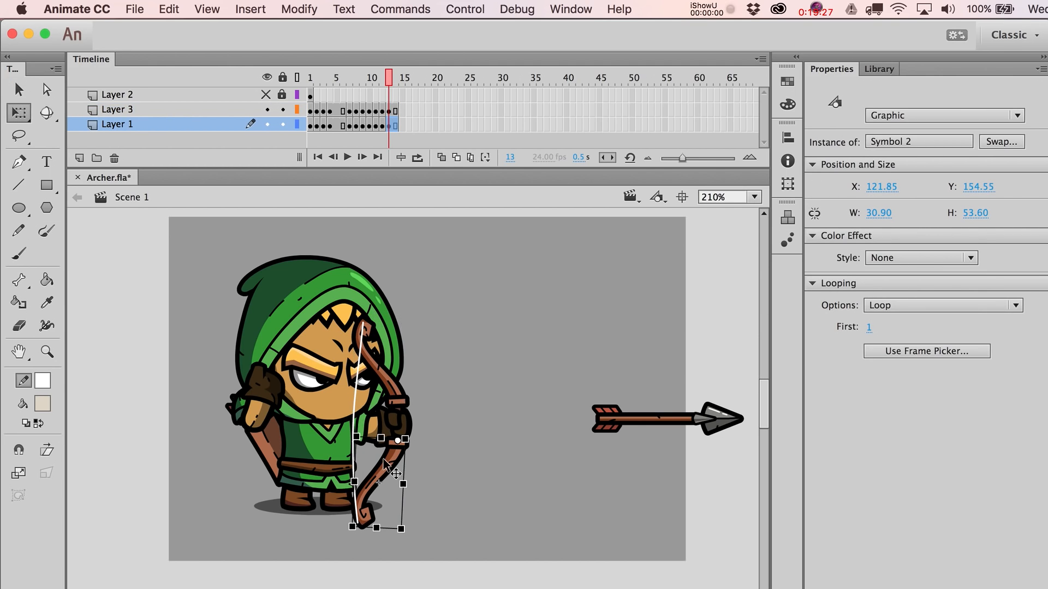
drag(406, 537, 403, 538)
key(v)
click(406, 538)
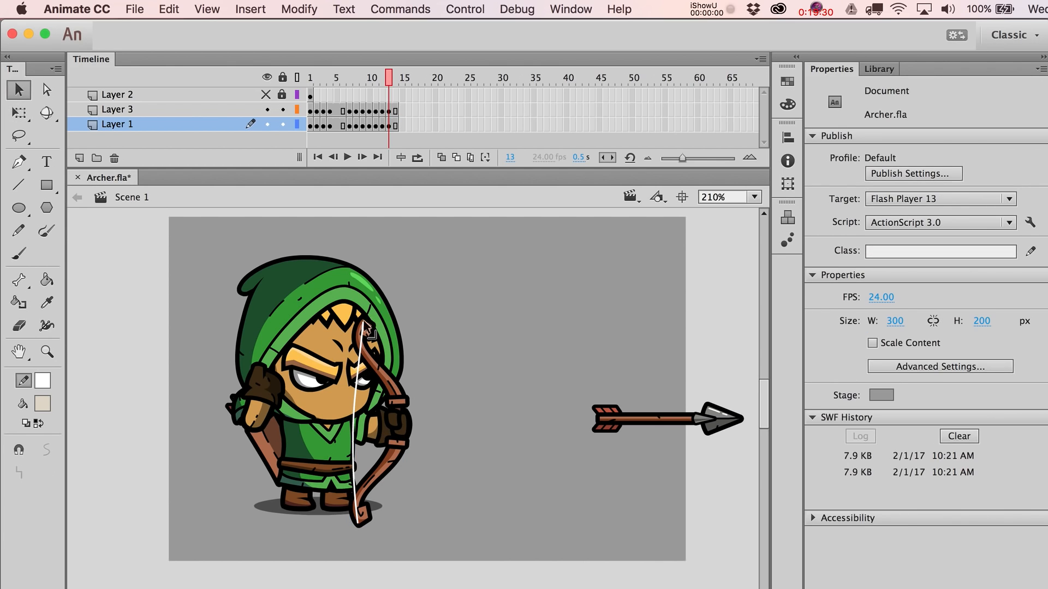
drag(364, 324, 356, 362)
drag(359, 523, 354, 520)
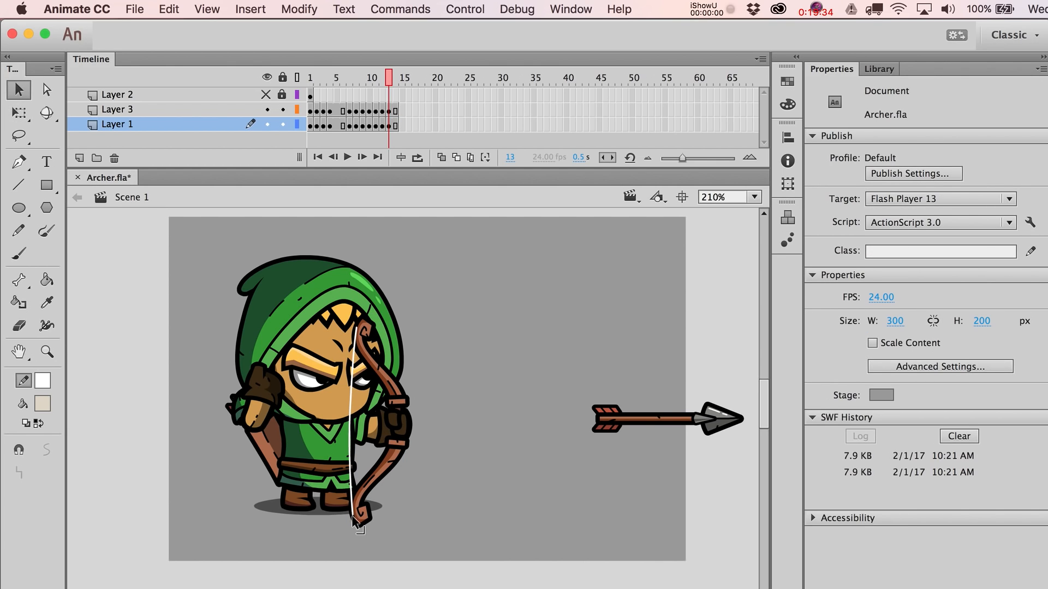
Step: Play back the shot and step through frames 7 to 11 to examine the arrow's flight and the bow recoil
key(Return)
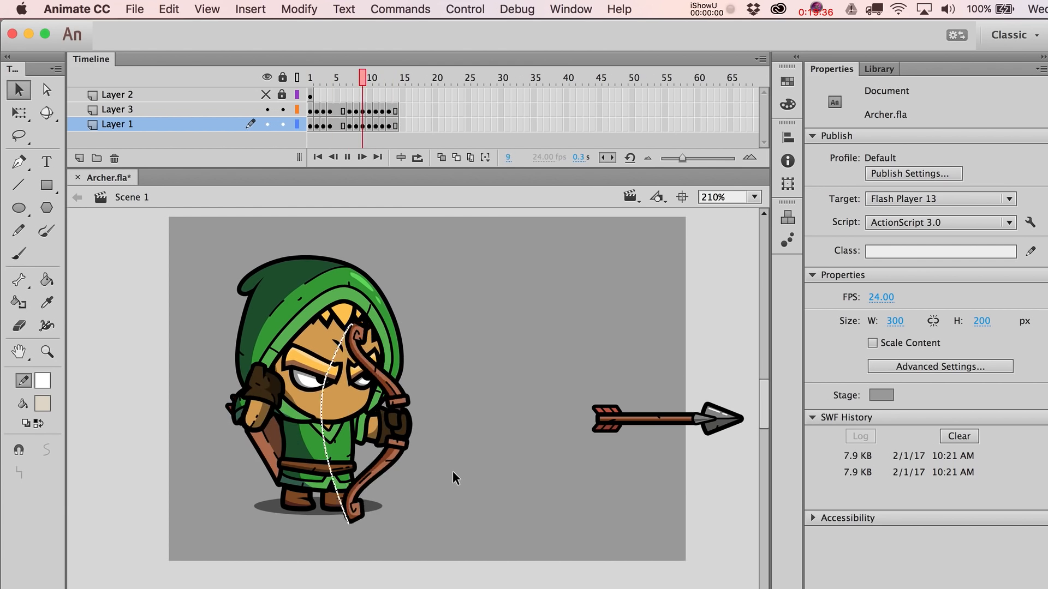
key(Return)
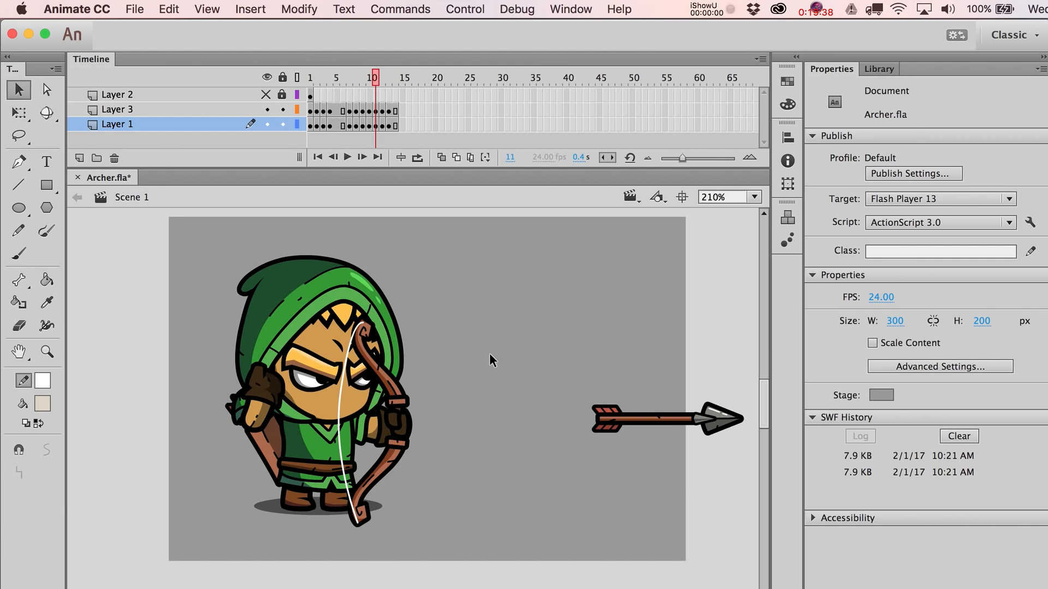
key(comma)
key(comma)
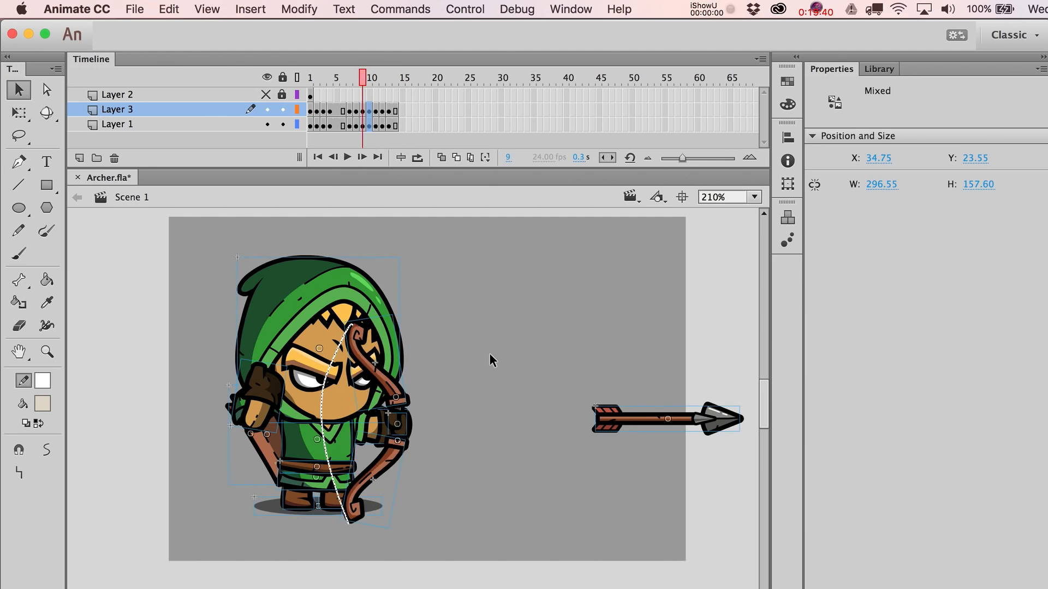
key(comma)
key(comma)
key(period)
key(period)
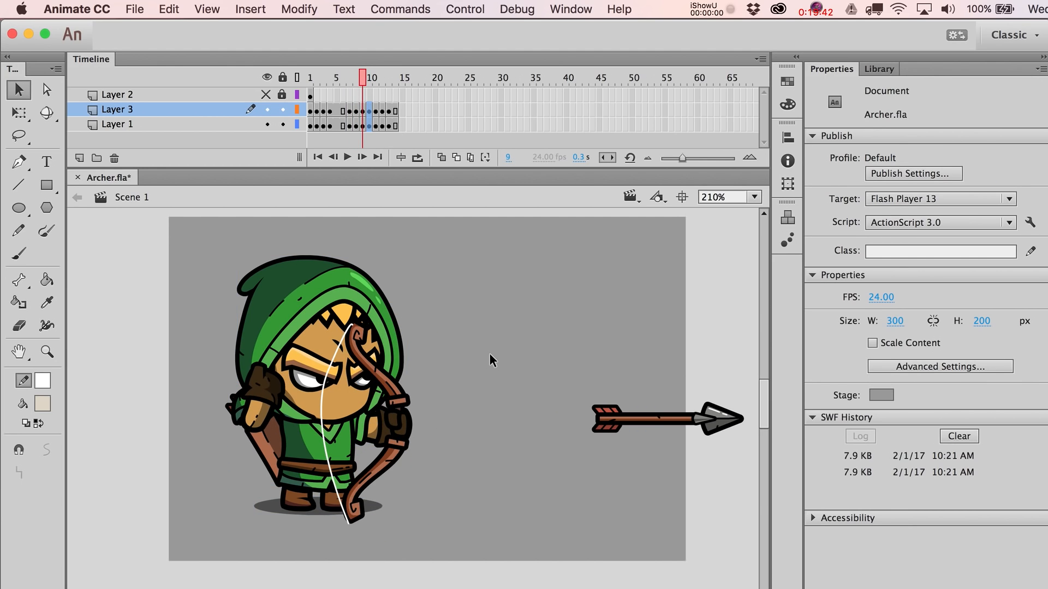
Step: Move the arrow farther forward on frame 9 and delete it from frames 10 to 13
drag(605, 421, 684, 416)
key(period)
click(683, 416)
key(Delete)
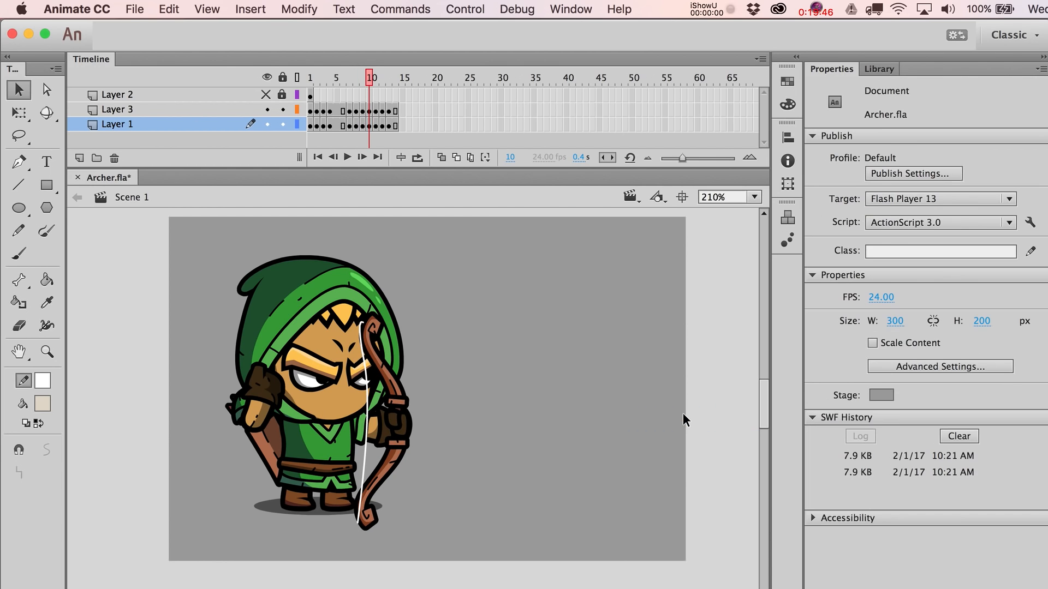
key(period)
click(683, 418)
key(period)
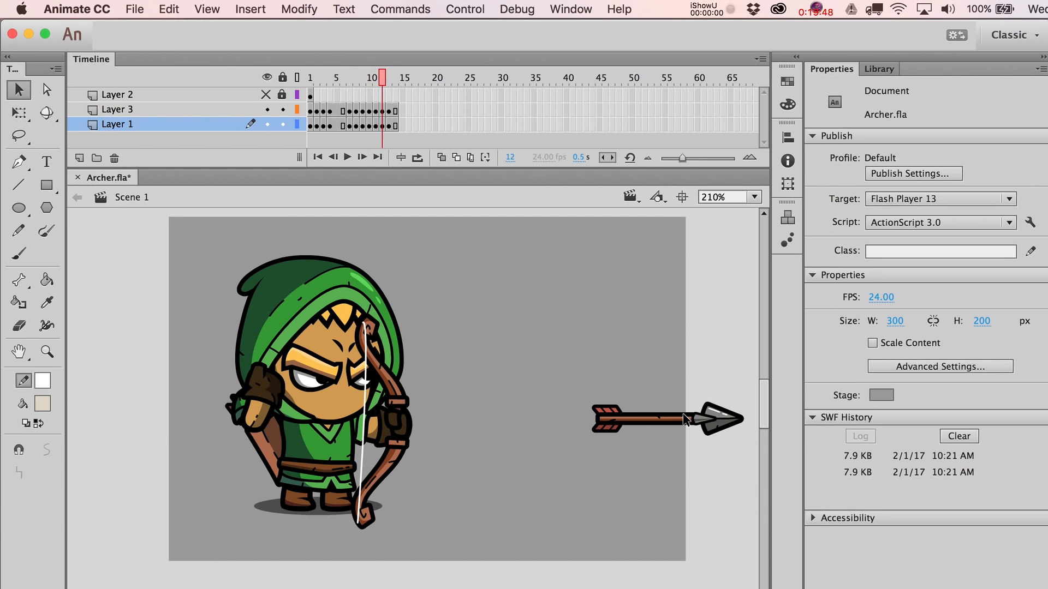
click(684, 417)
key(Delete)
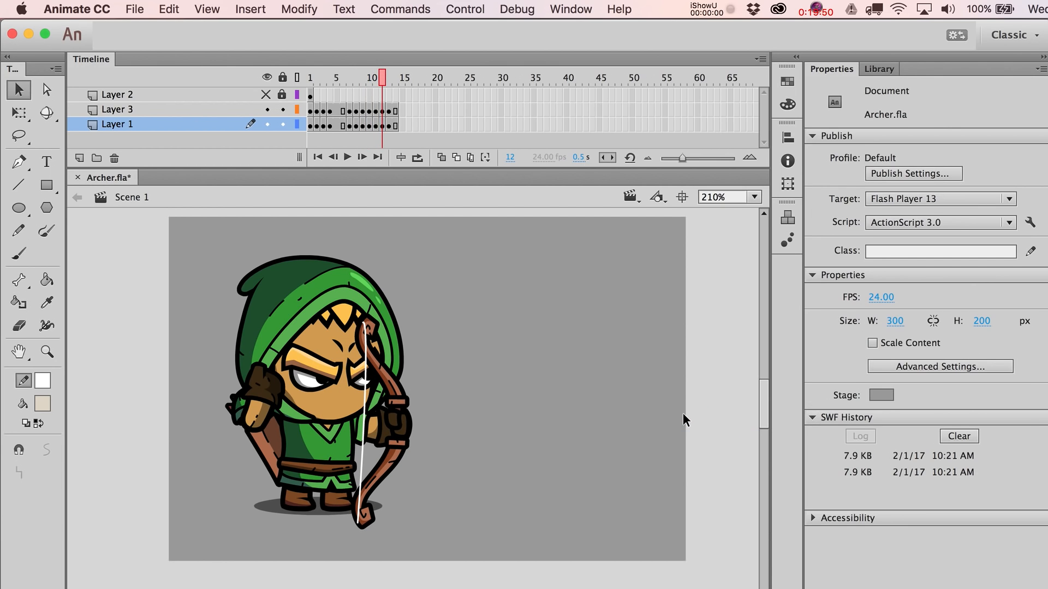
key(period)
click(685, 419)
key(Delete)
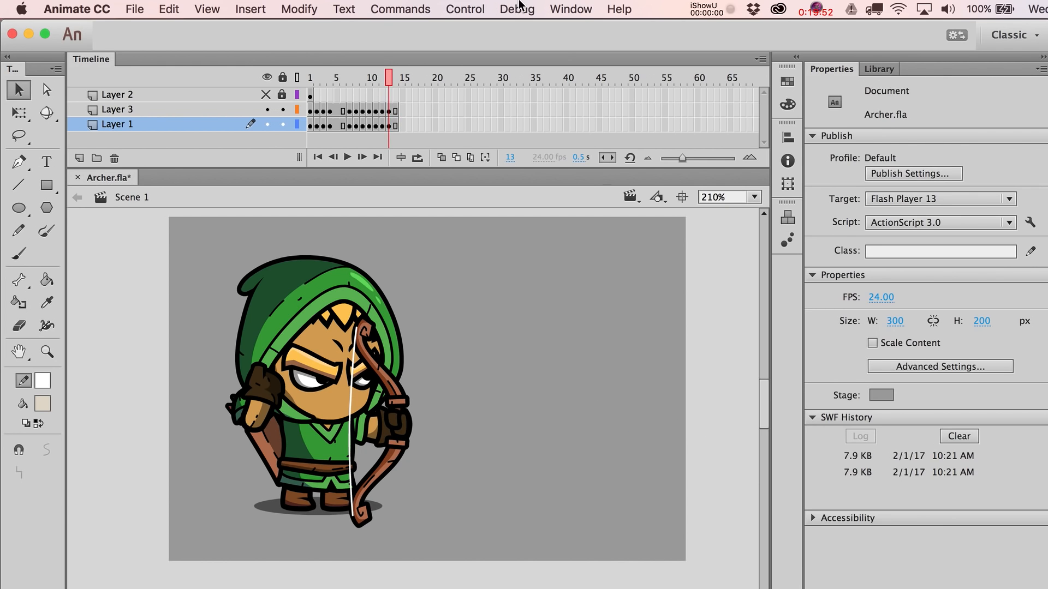
Step: Play back the shot and extend Layer 3 and Layer 1 to frame 16
click(315, 83)
key(Return)
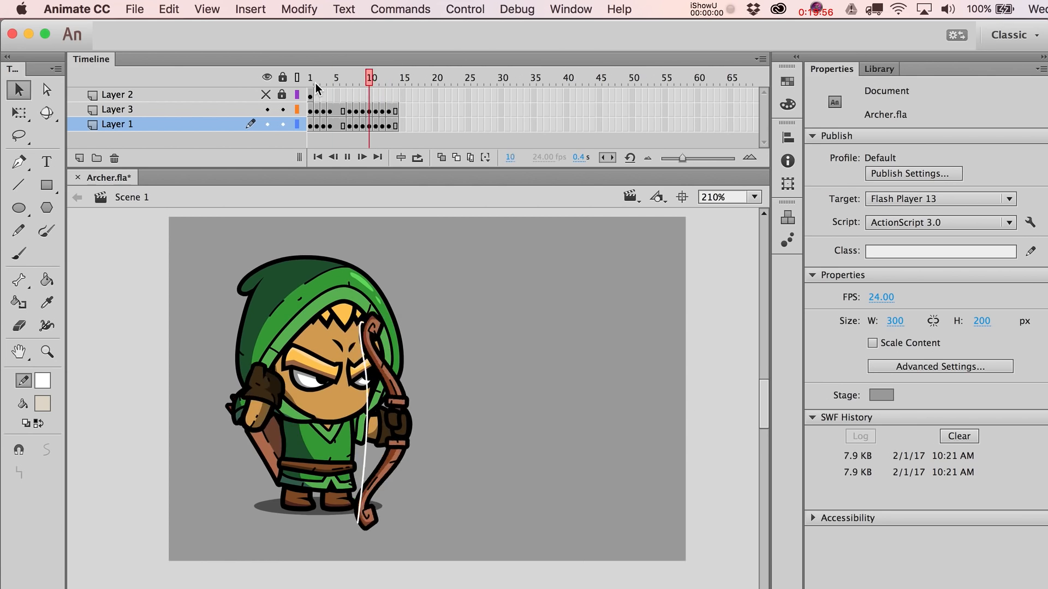
key(Return)
drag(329, 78, 411, 87)
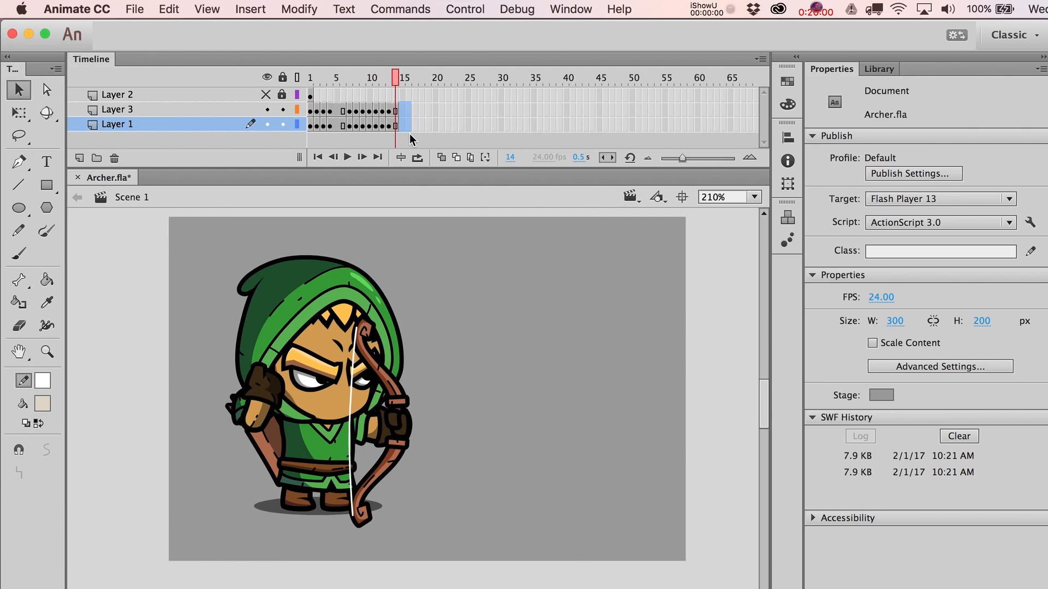
key(F5)
Step: Copy the frame 1 keyframes of Layer 3 and Layer 1 to frame 22 for the return to the starting pose
drag(333, 77, 281, 77)
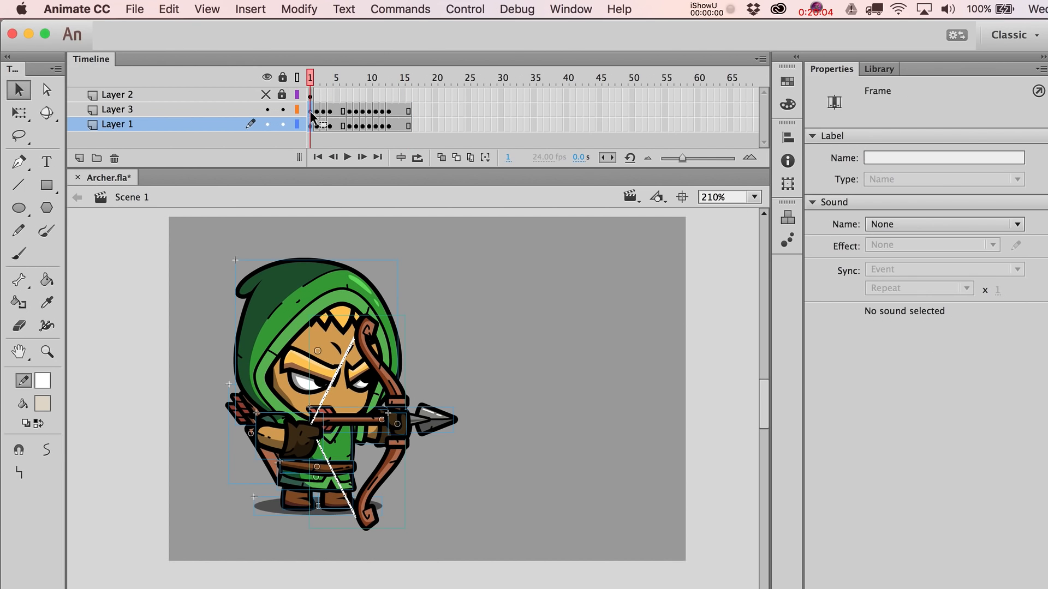
drag(312, 113, 458, 91)
click(449, 112)
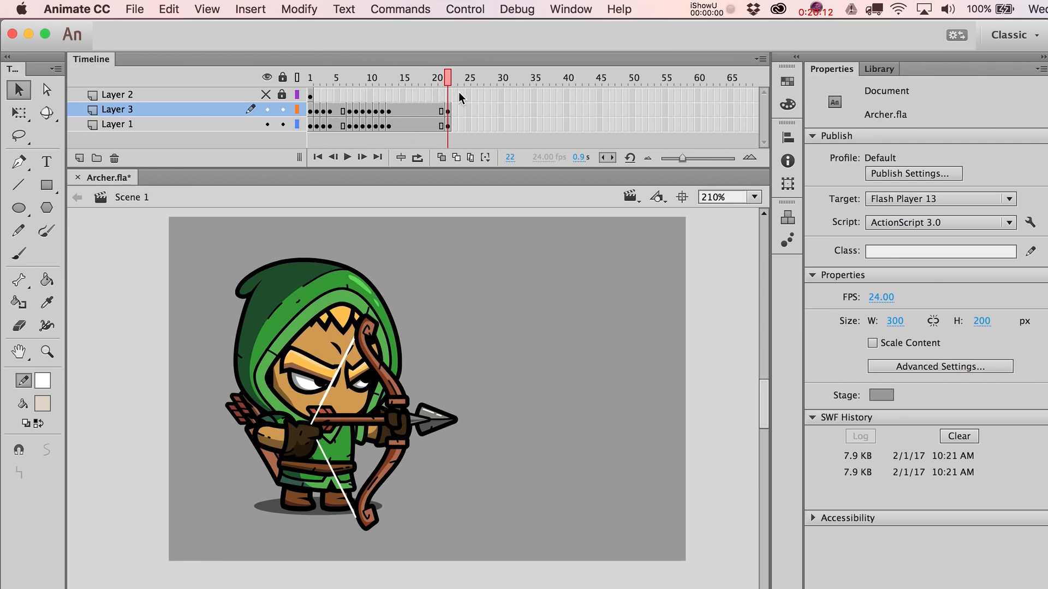
Step: Compare the recoil frames with the drawn-bow pose at frame 22 to examine the transition back to the start
key(comma)
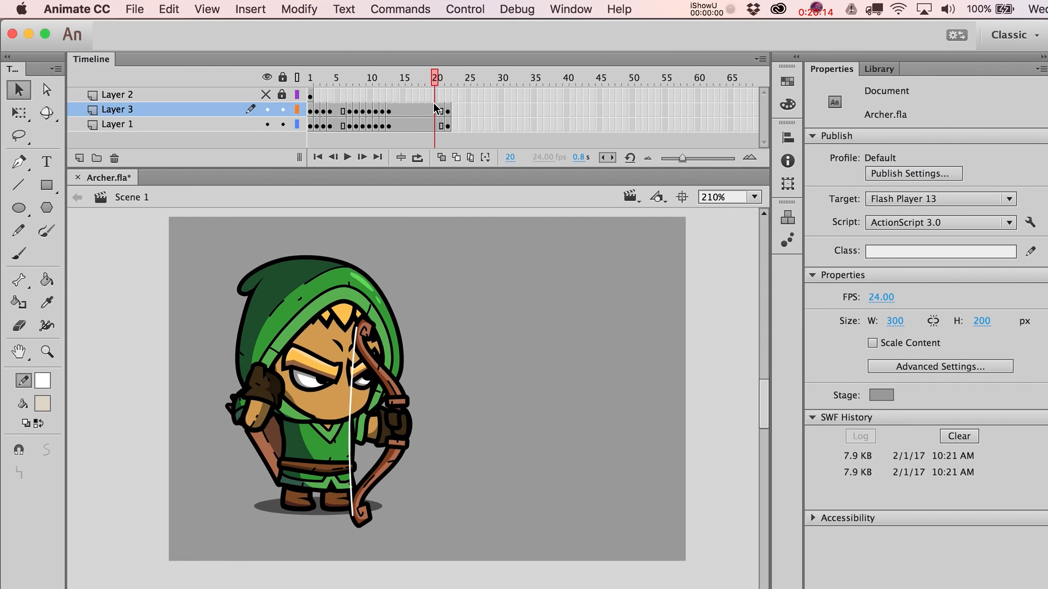
key(period)
key(comma)
key(period)
key(comma)
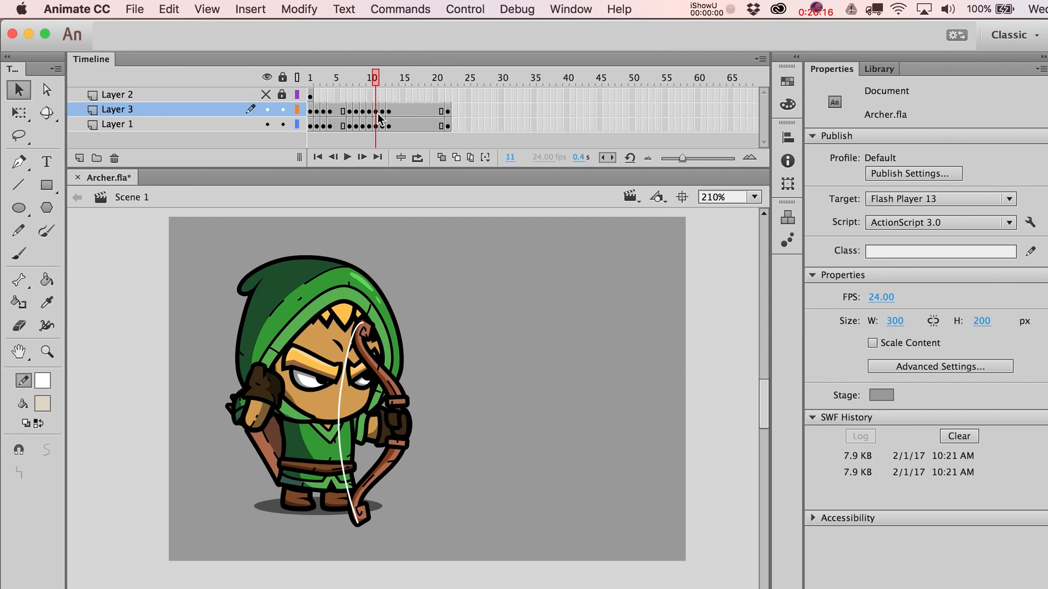
key(period)
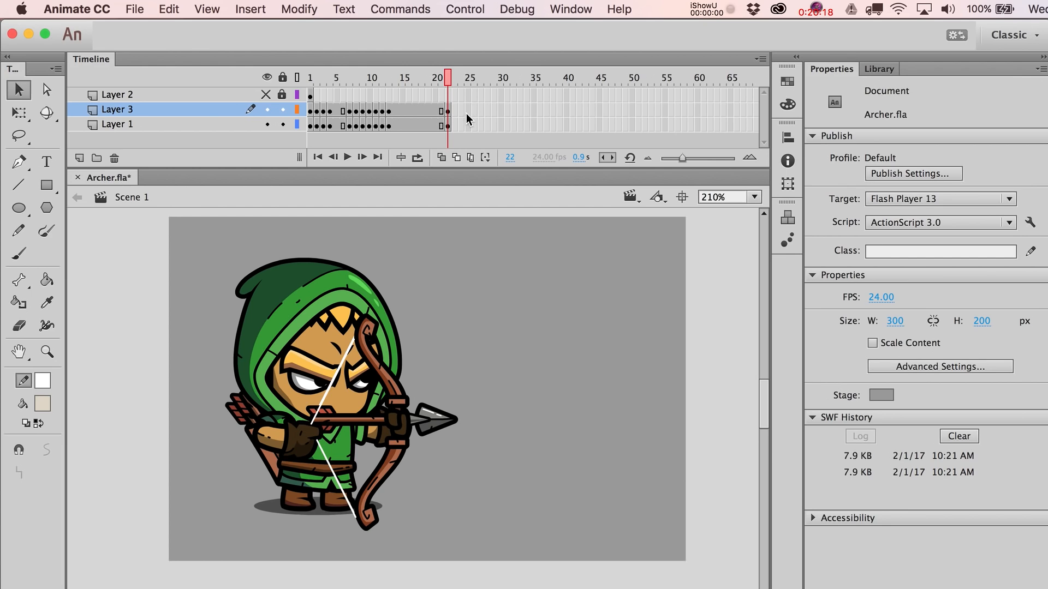
mouse_move(466, 113)
mouse_down()
mouse_move(394, 114)
mouse_move(458, 105)
mouse_move(391, 88)
mouse_up()
click(449, 107)
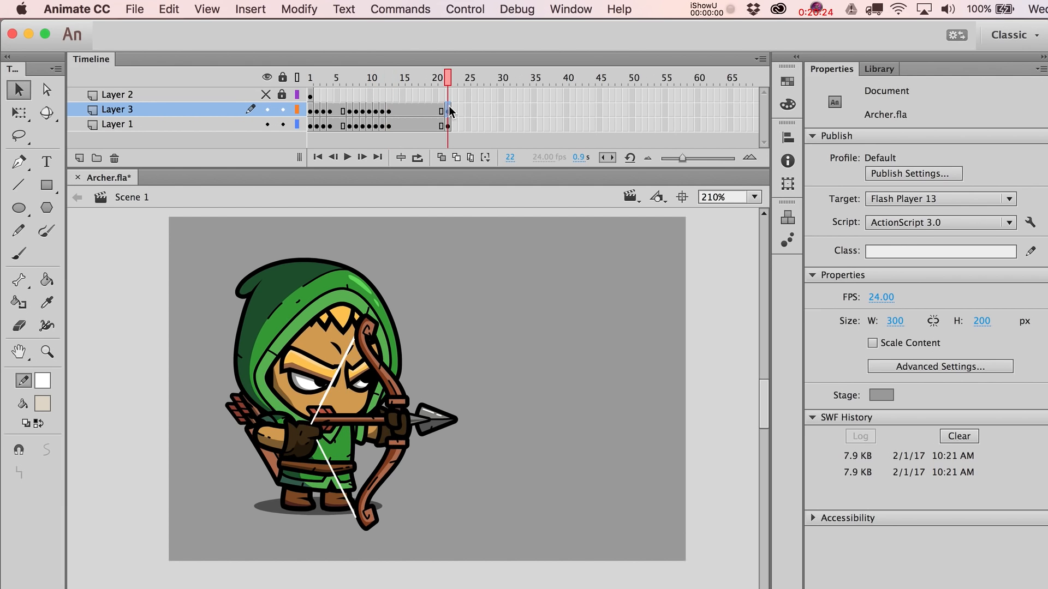
click(472, 464)
click(447, 415)
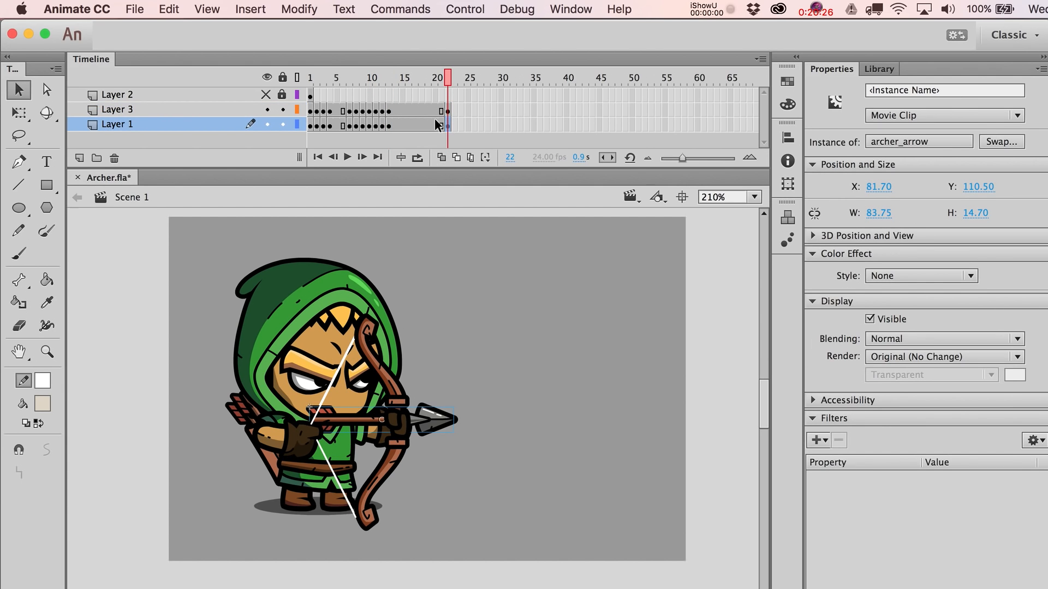
drag(440, 77, 390, 77)
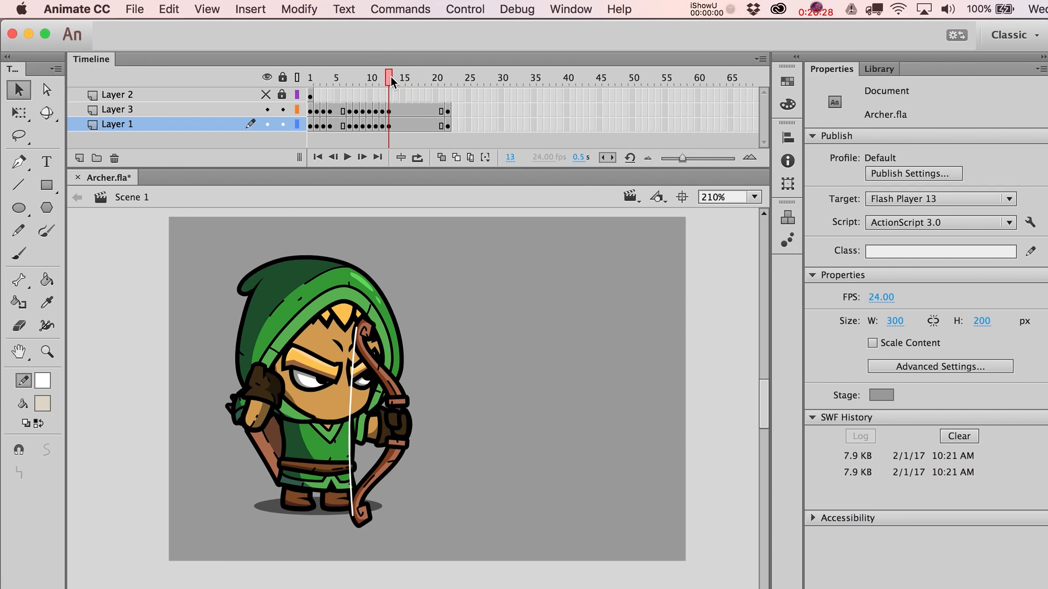
Step: Insert a keyframe at frame 18 on Layer 1 and rotate the archer's raised drawing arm back, away from the face
click(405, 123)
click(420, 124)
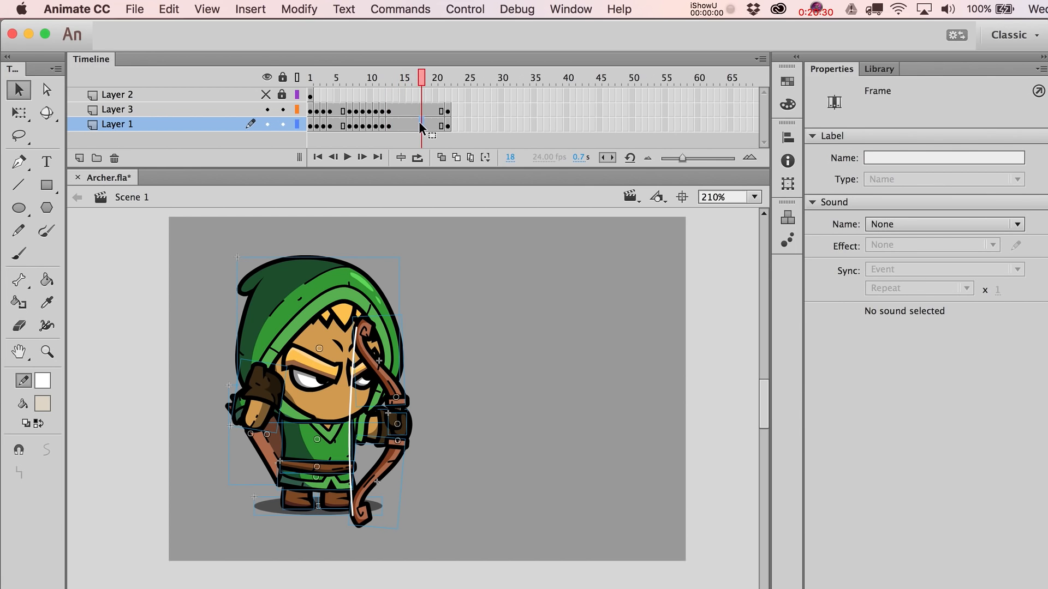
key(F6)
click(484, 328)
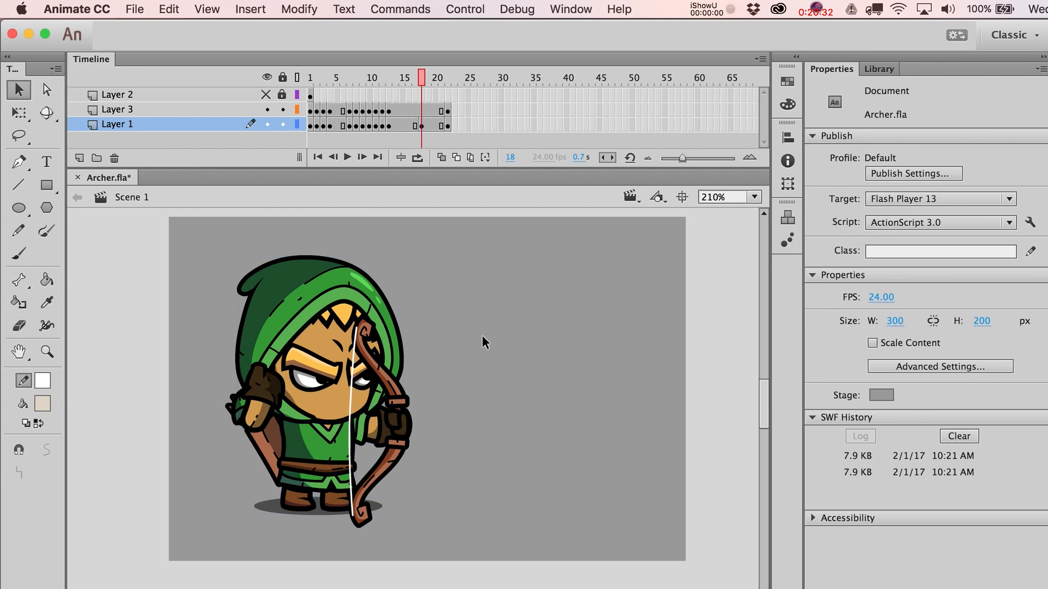
click(269, 400)
key(q)
drag(297, 377, 266, 363)
key(v)
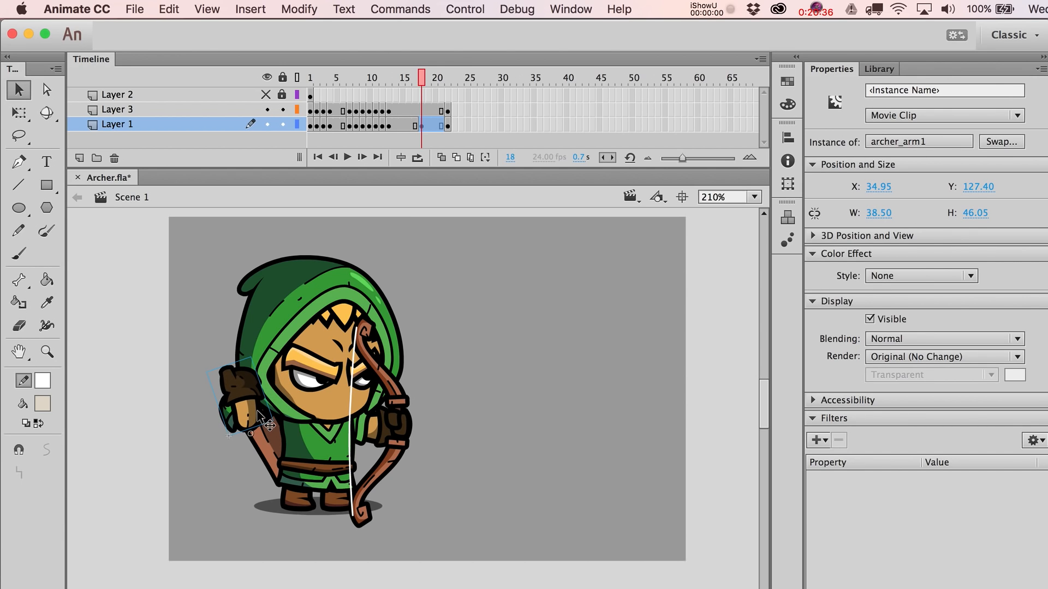
Step: Paste the arrow into frame 18, flip it horizontally, rotate it point-down and place it at the archer's raised hand
key(super+v)
key(super+shift+h)
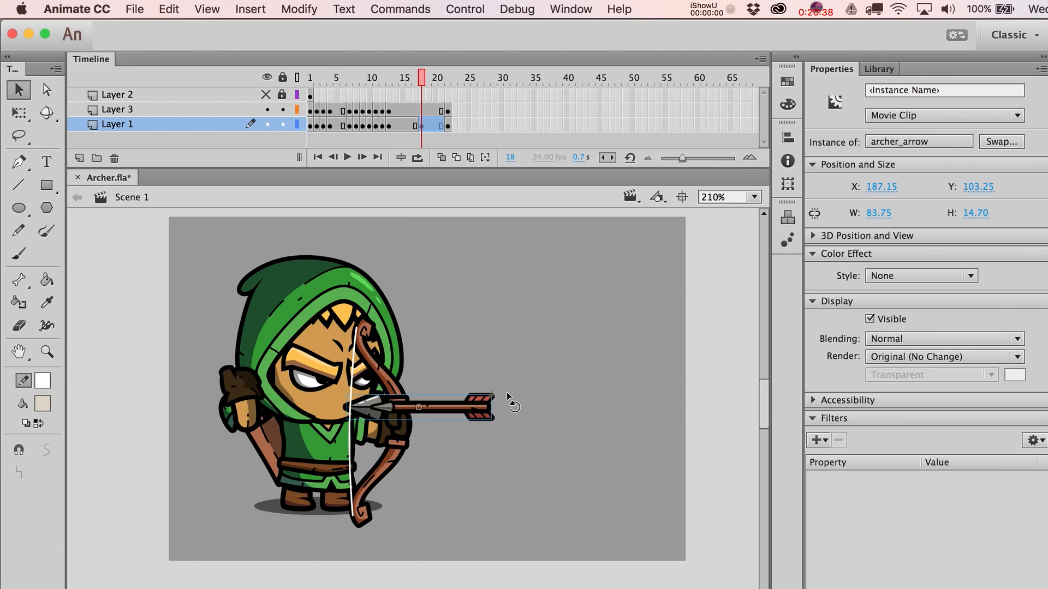
drag(508, 397, 372, 349)
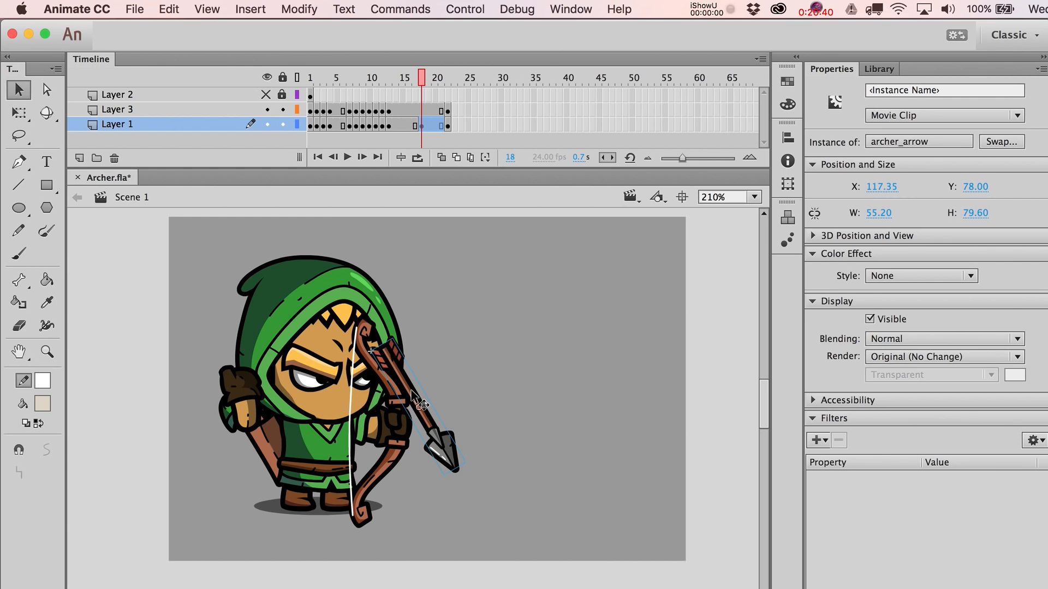
drag(411, 391, 243, 393)
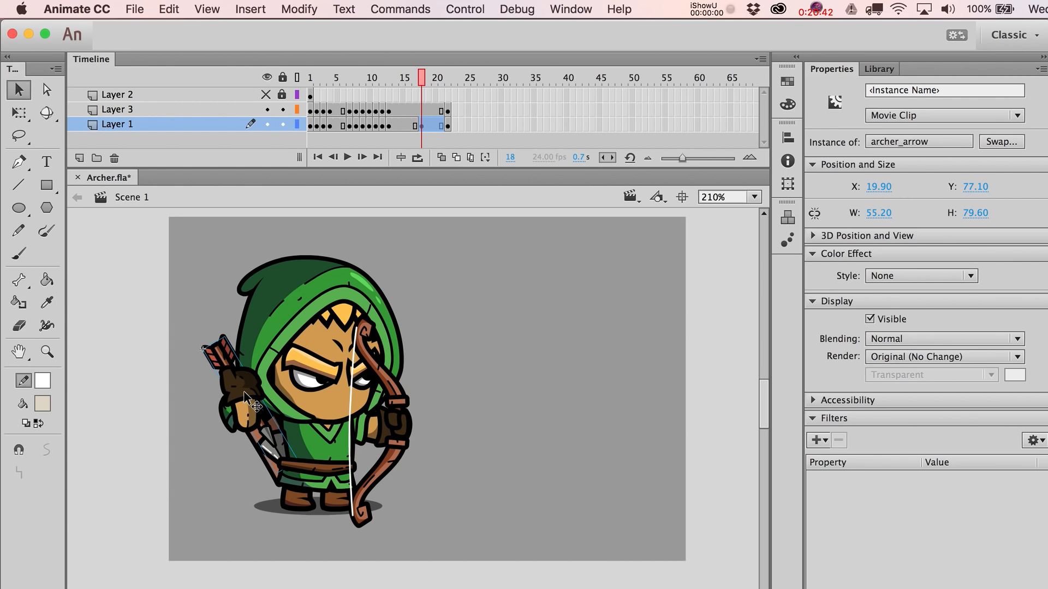
Step: Send the arrow behind the archer in frame 18 and nudge it down and right into the raised hand
key(super+shift+Down)
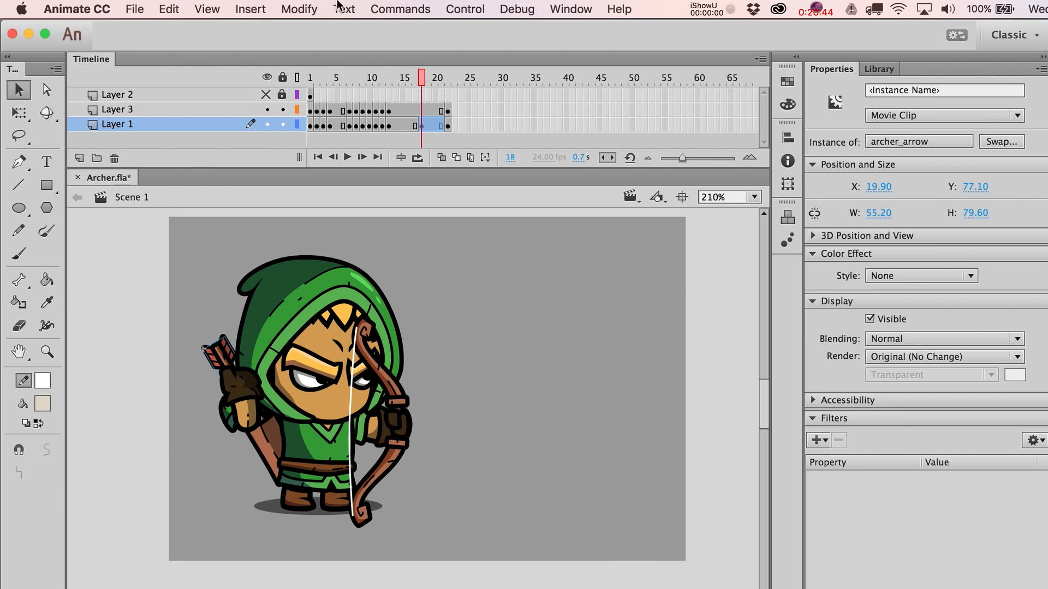
click(294, 10)
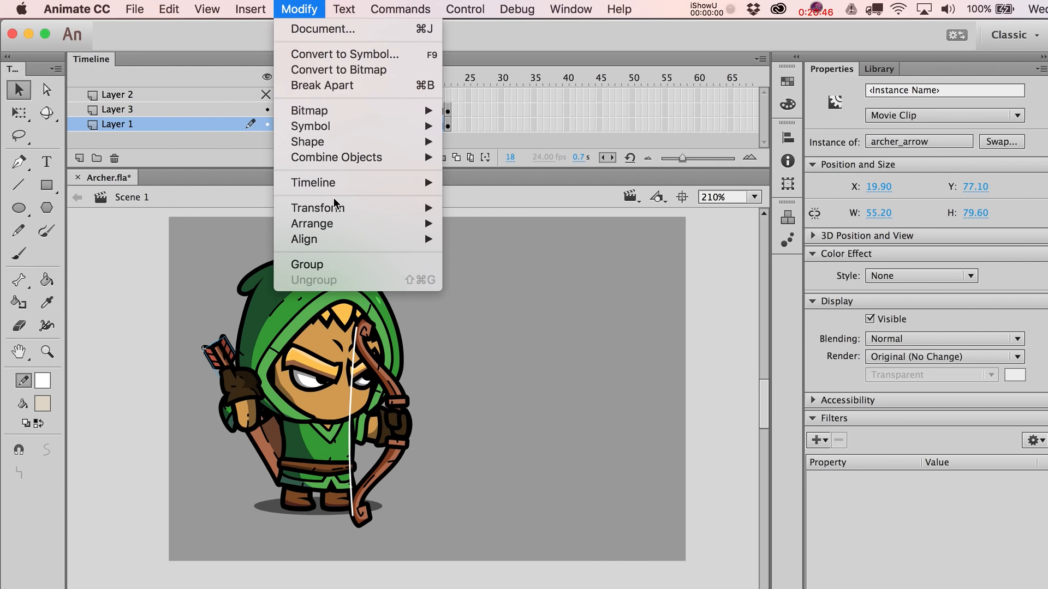
mouse_move(327, 208)
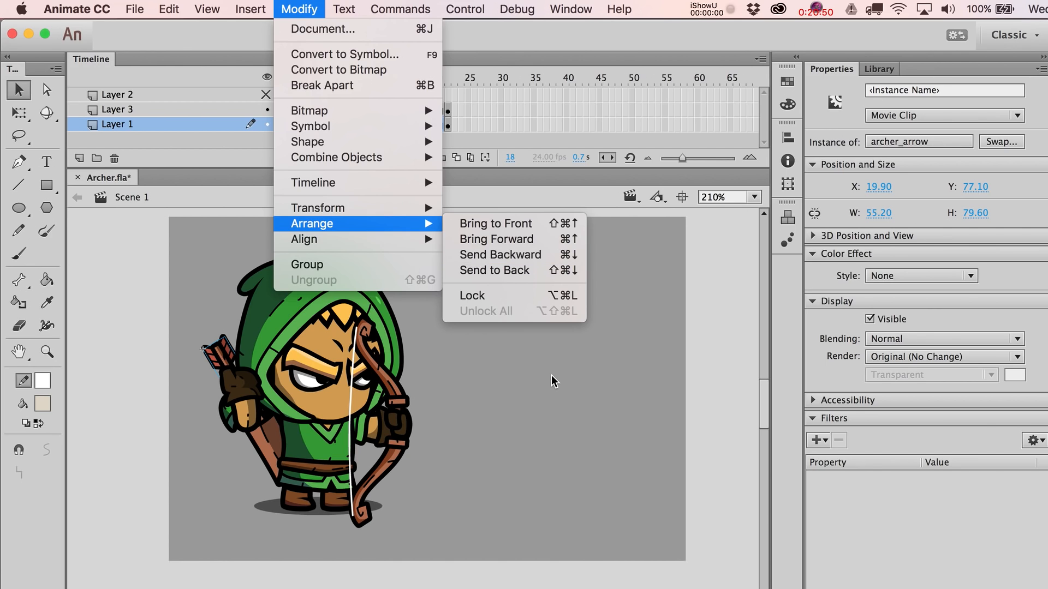
click(537, 402)
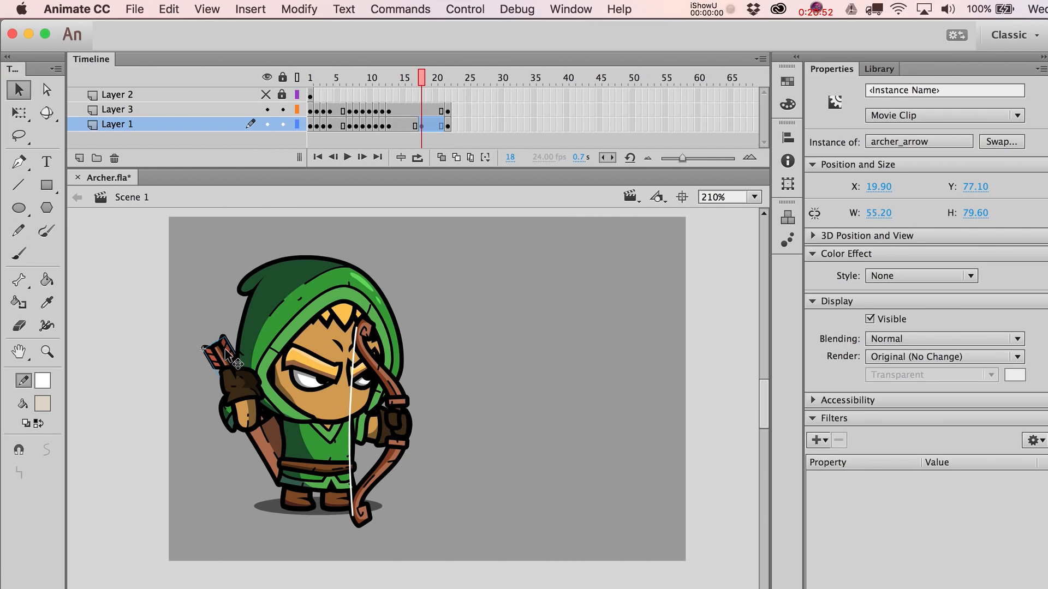
key(shift+Down)
key(shift+Down)
key(shift+Right)
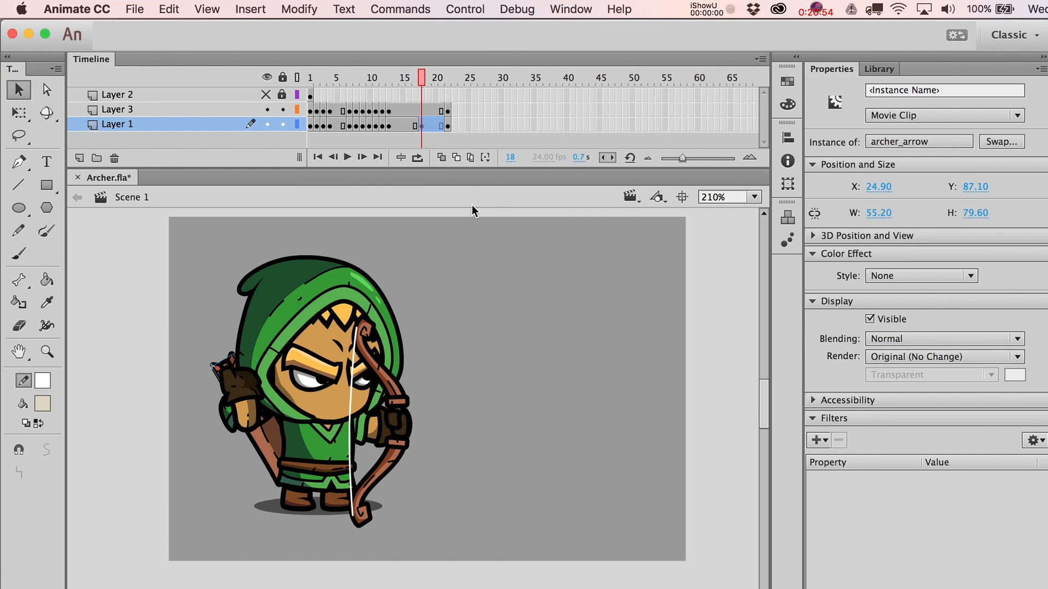
Step: Insert a keyframe at frame 19 on Layer 1 and rotate the archer's drawing arm forward, toward the face
click(429, 126)
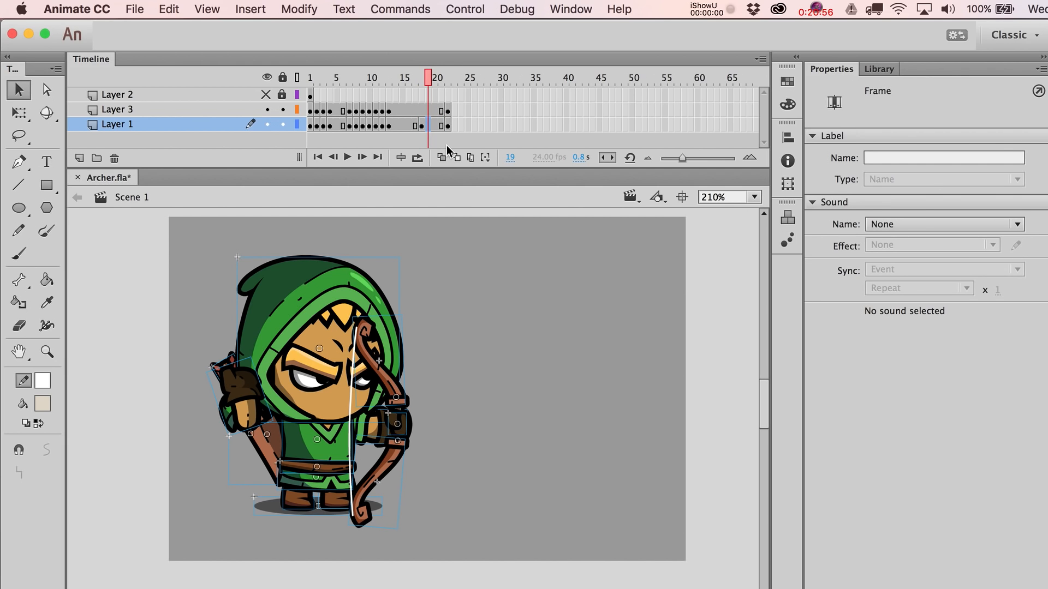
click(473, 317)
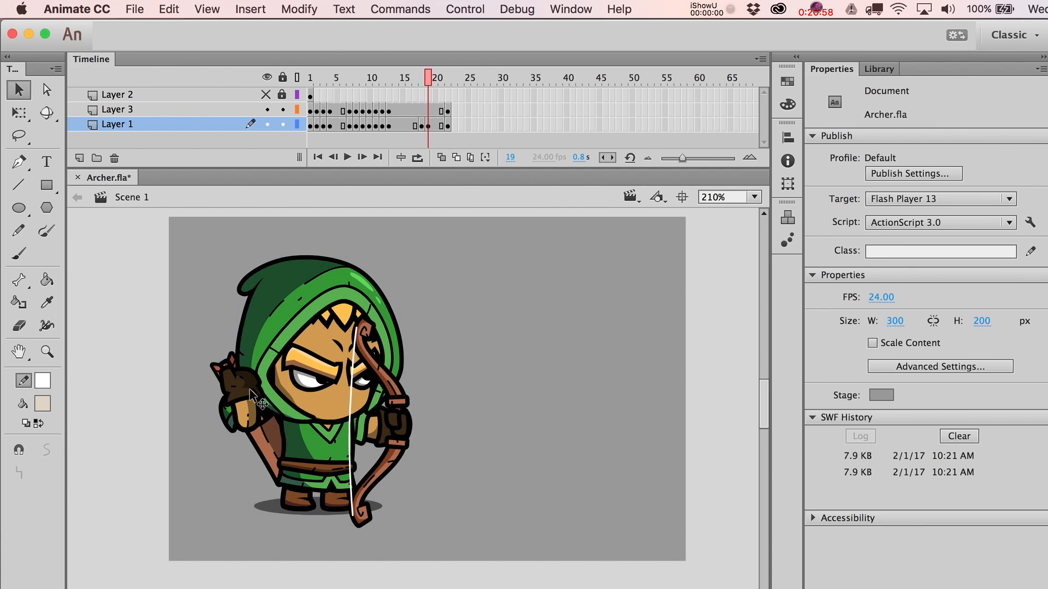
key(q)
click(258, 398)
drag(271, 361, 321, 380)
key(v)
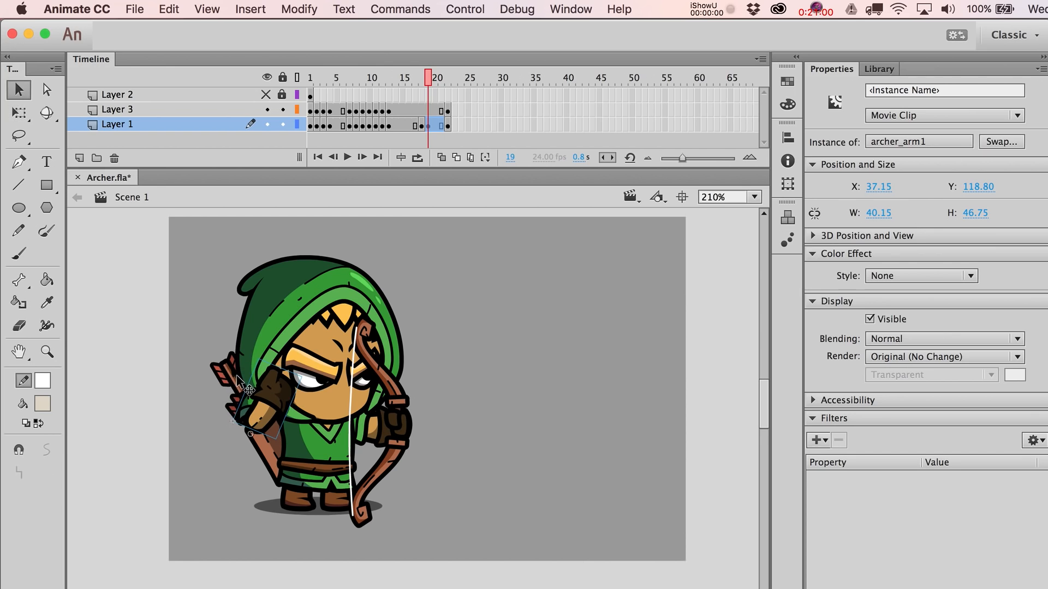
Step: Layer the arrow in front of the body but behind the hand in frame 19, and move and rotate it to follow the hand
drag(229, 382, 230, 347)
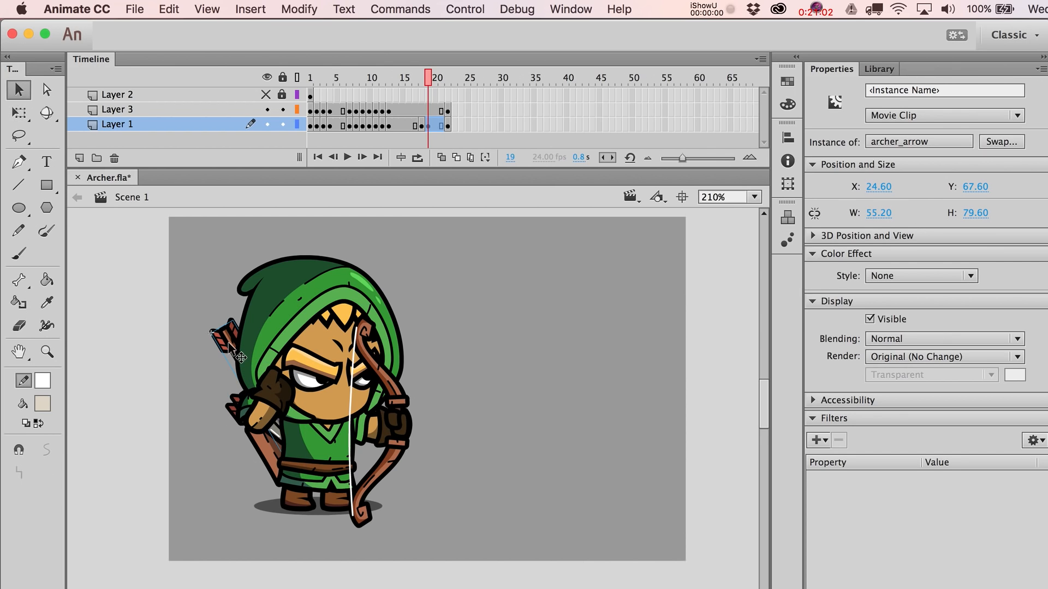
click(299, 9)
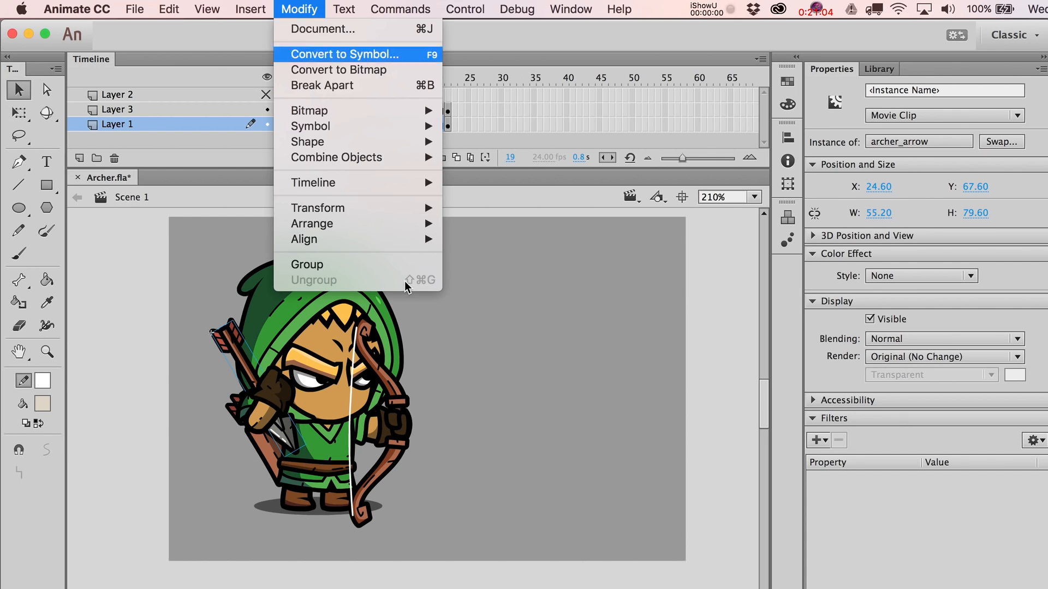
mouse_move(366, 224)
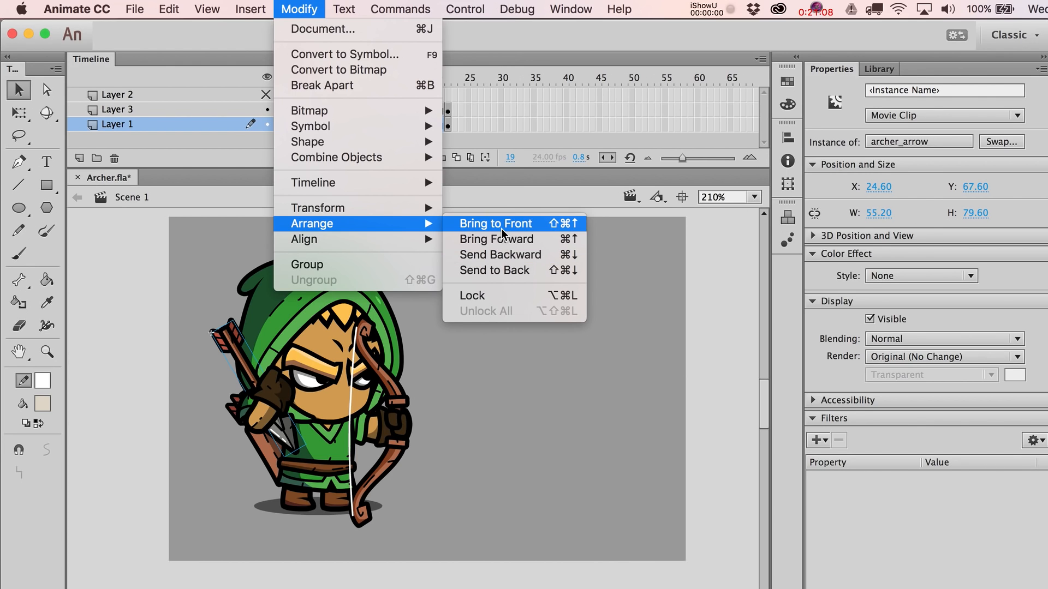
click(501, 229)
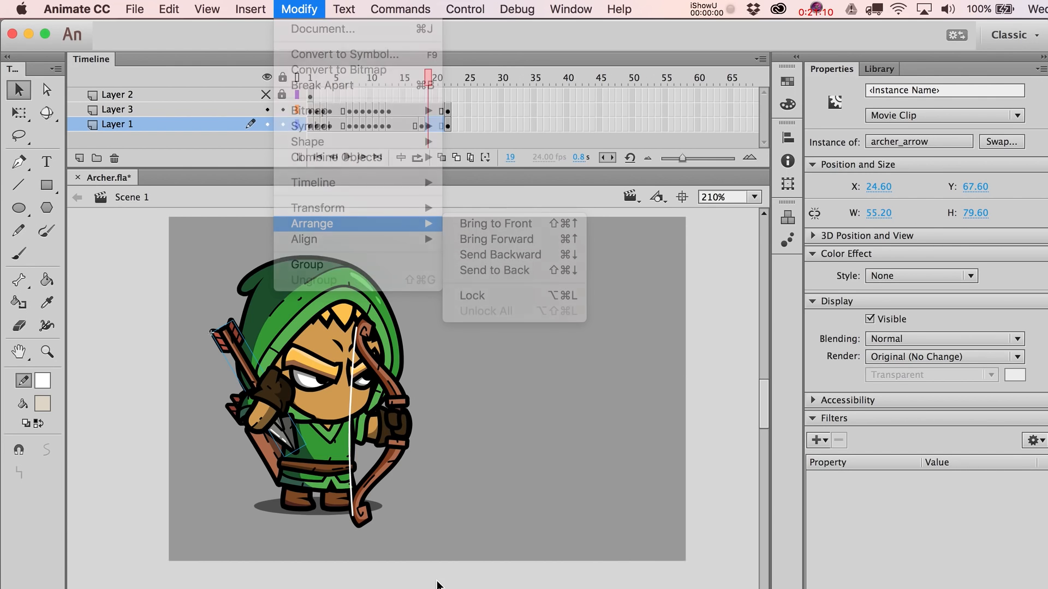
key(q)
mouse_move(321, 453)
mouse_down()
mouse_move(329, 435)
mouse_move(313, 439)
mouse_move(325, 451)
mouse_up()
key(v)
Step: Compare the neighbouring frames and tilt the archer's head slightly backward in frame 18
key(comma)
key(comma)
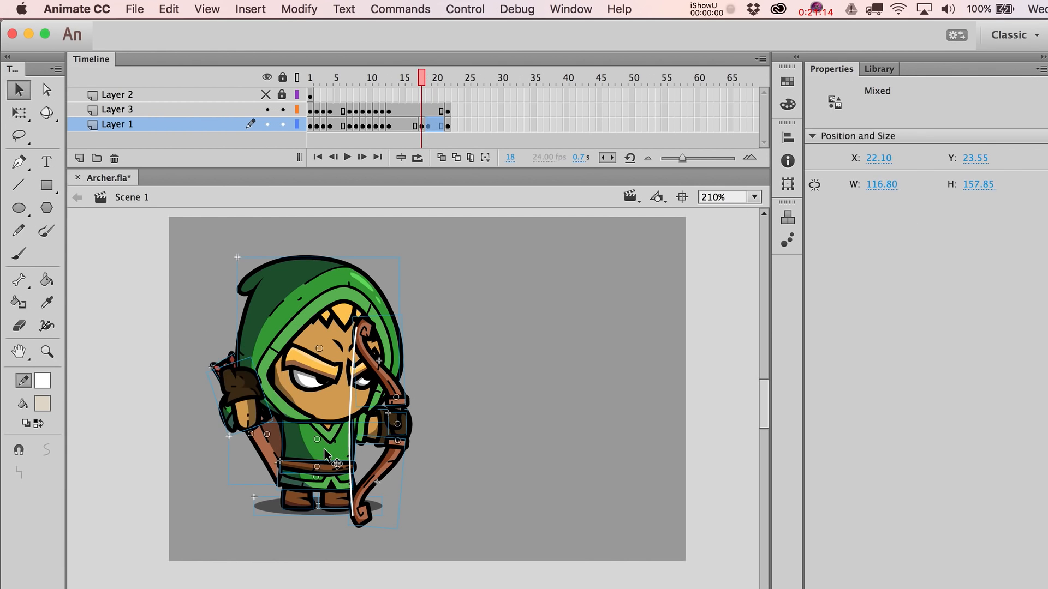
key(period)
key(period)
key(comma)
key(comma)
key(period)
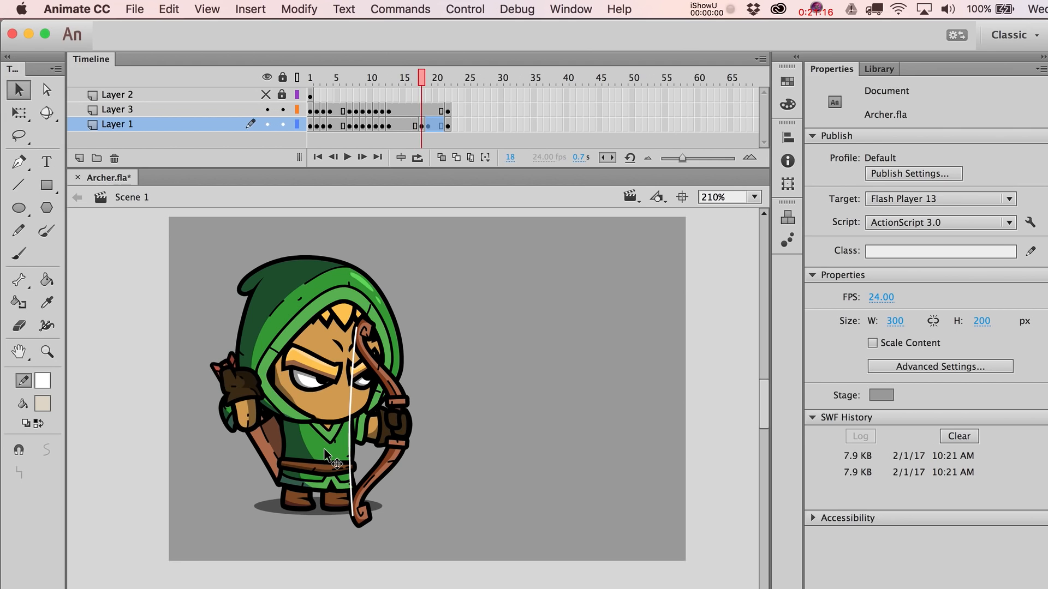
click(317, 366)
key(q)
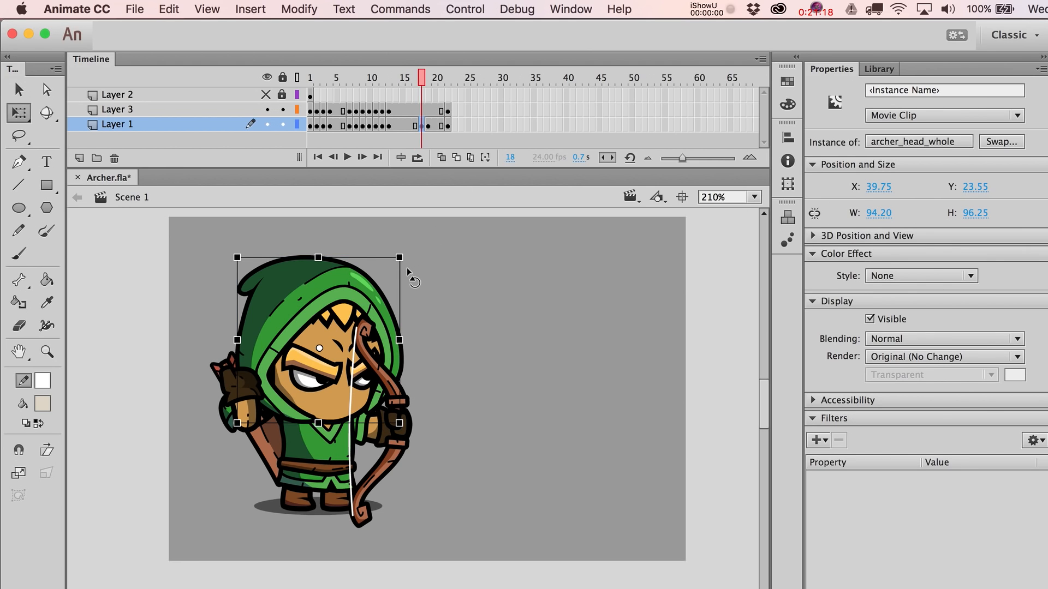
drag(410, 258, 401, 257)
key(v)
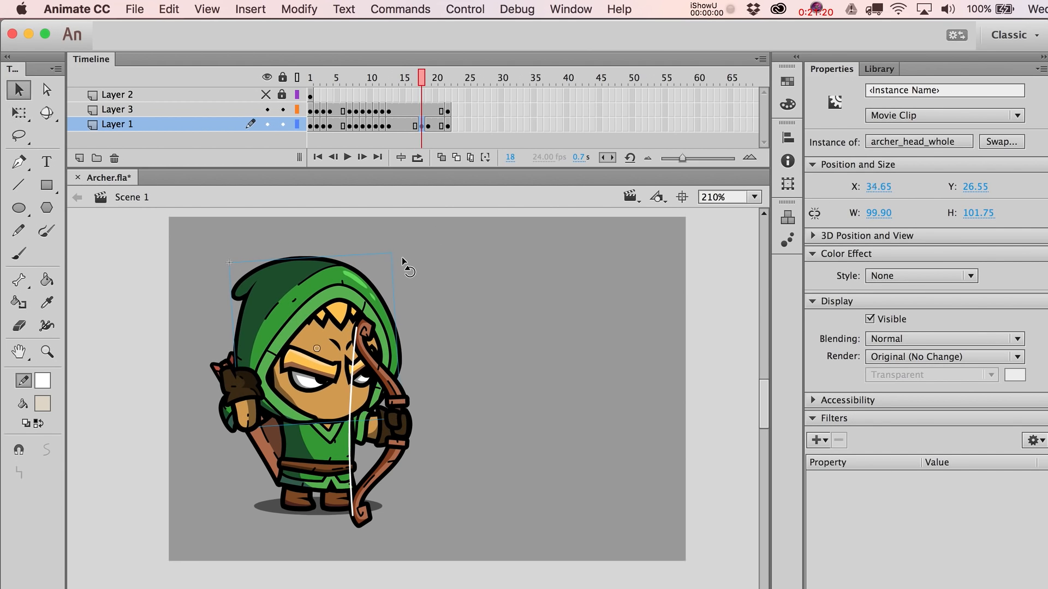
click(402, 257)
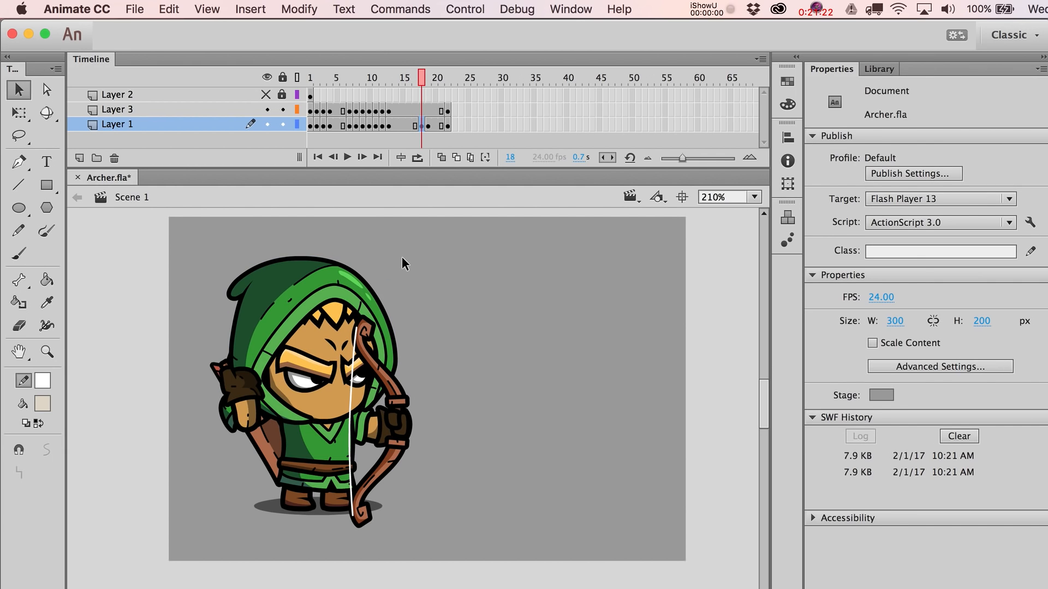
Step: Tilt the archer's head backward in frame 19, by a smaller amount than in frame 18
key(period)
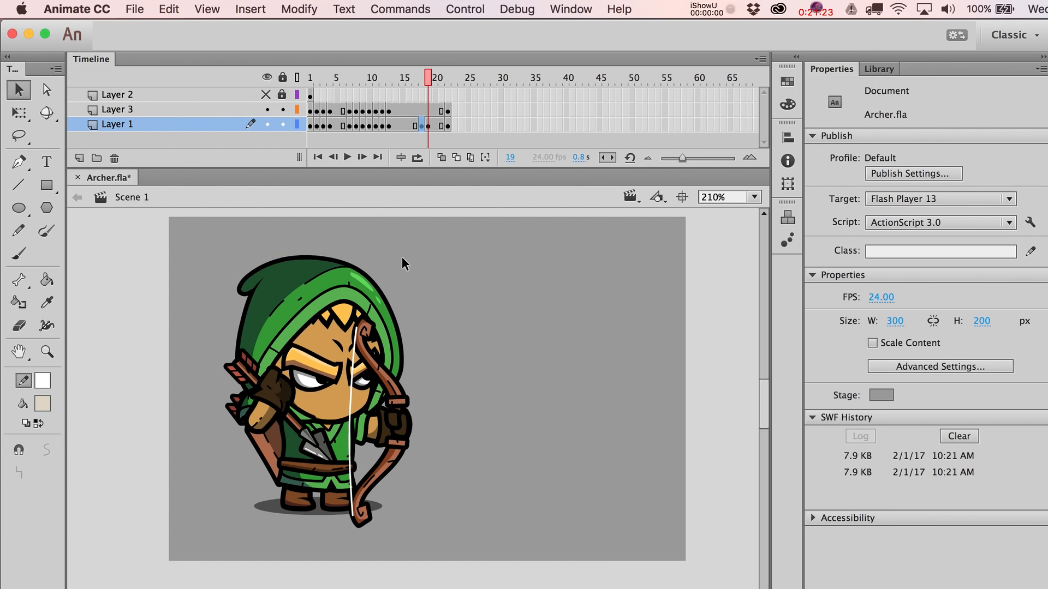
click(336, 280)
key(q)
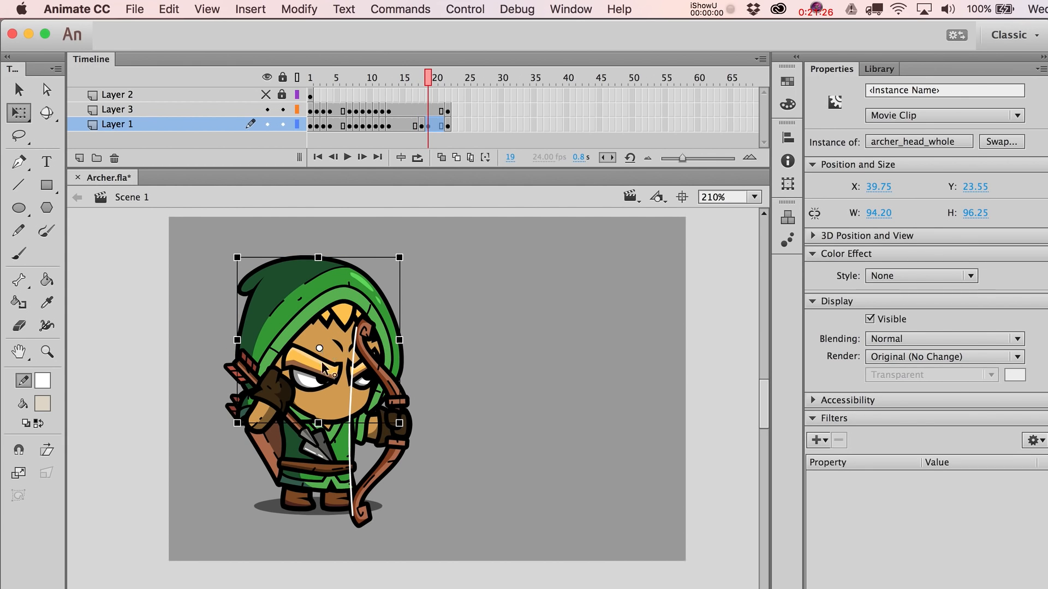
drag(408, 253, 402, 251)
key(v)
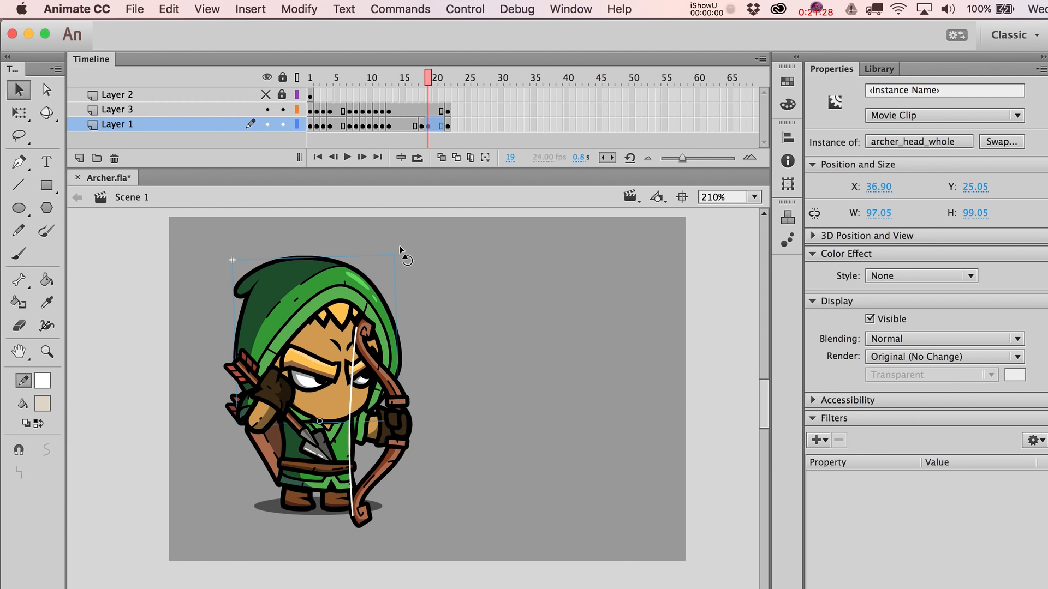
click(400, 253)
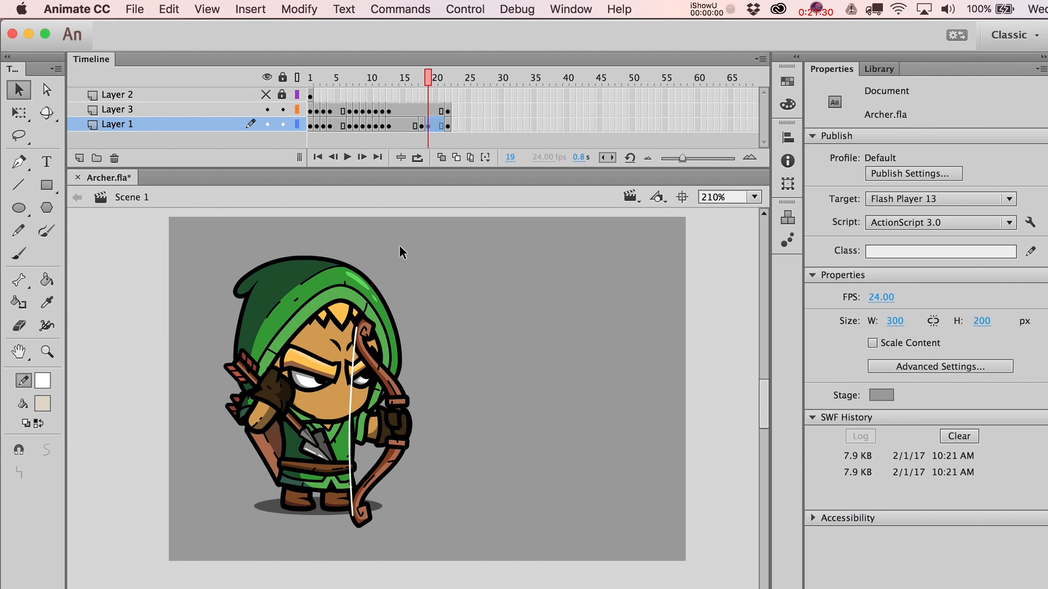
Step: Insert a keyframe at frame 20 on Layer 1 and rotate the drawing arm down in front of the chest
click(434, 130)
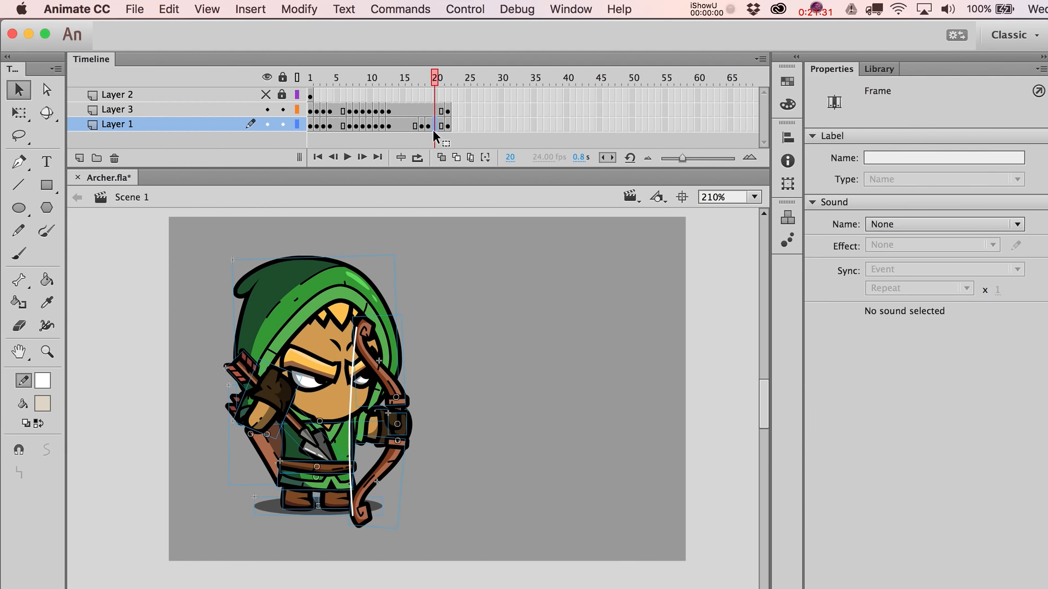
click(454, 502)
click(293, 408)
key(q)
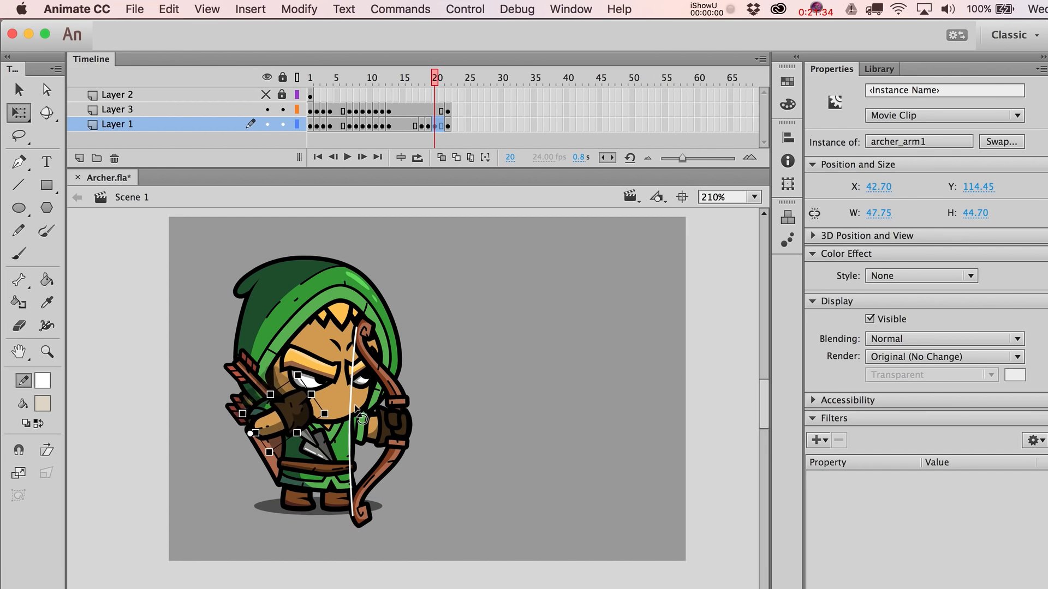
Step: Rotate the arrow nearly horizontal in frame 20 and move it forward so its tip reaches the bow hand
click(334, 461)
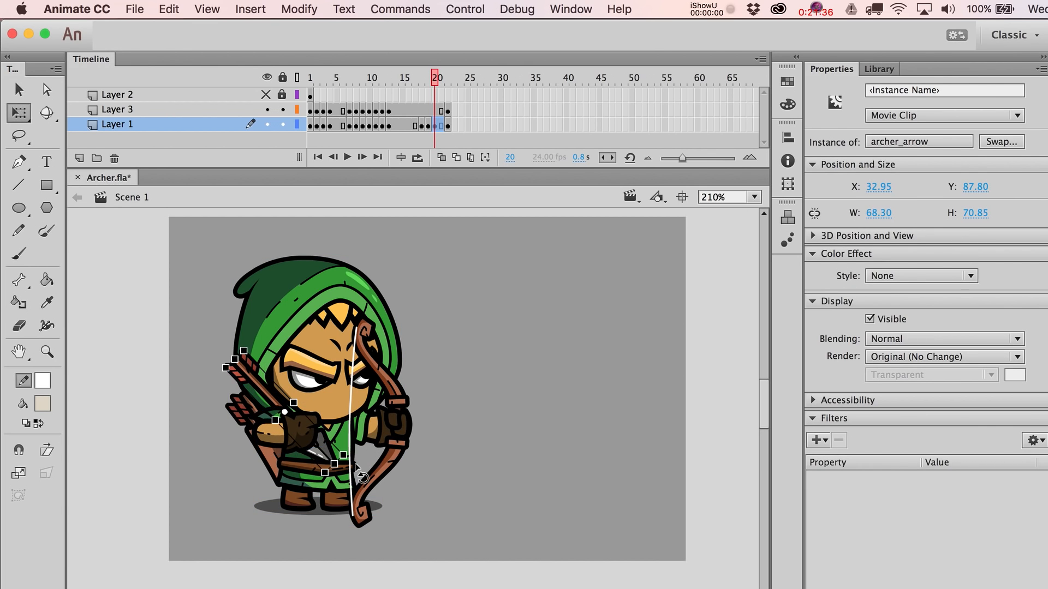
drag(362, 477, 360, 430)
key(v)
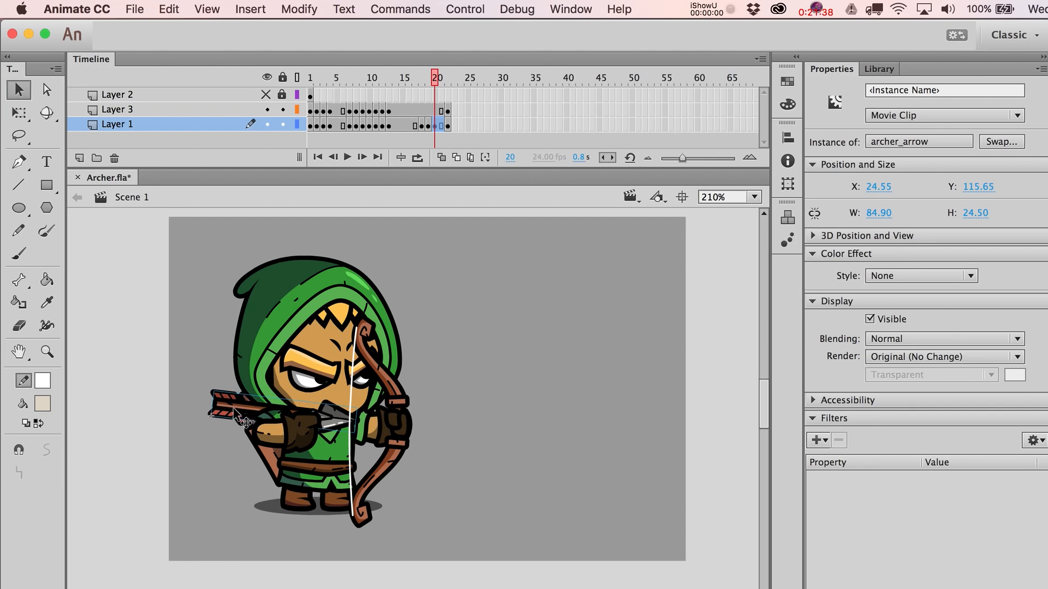
drag(233, 408, 272, 405)
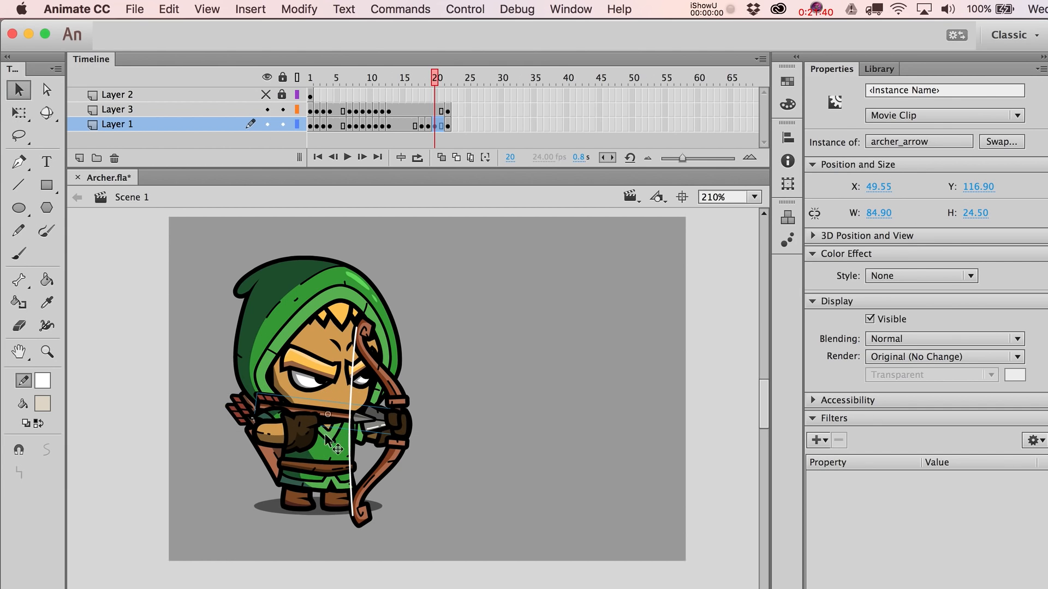
Step: Step back and forth through frames 18 to 21 to examine the motion of the arm and arrow
key(comma)
key(period)
key(period)
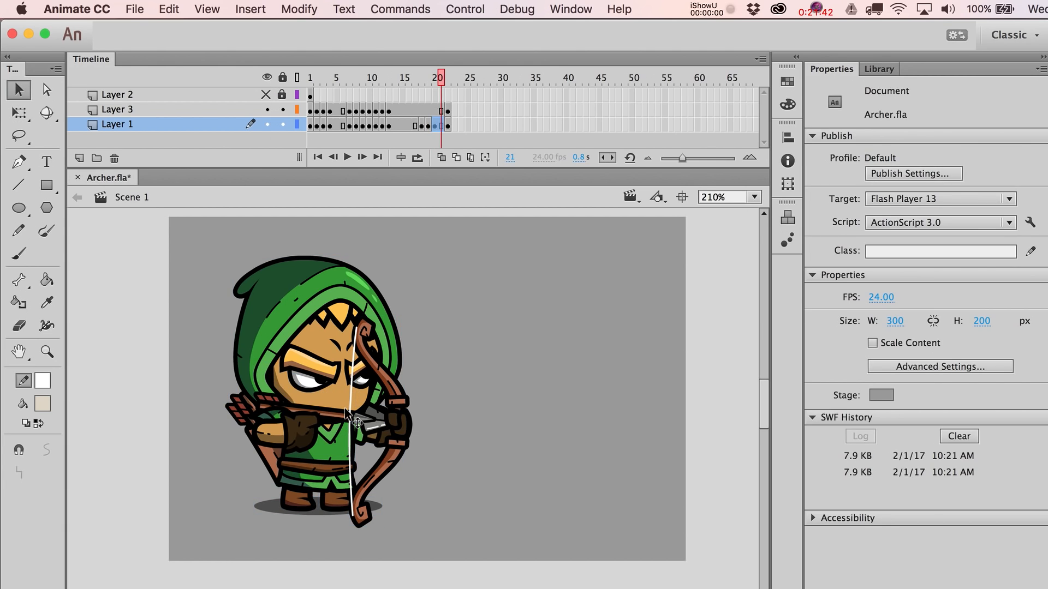
key(comma)
key(comma)
key(comma)
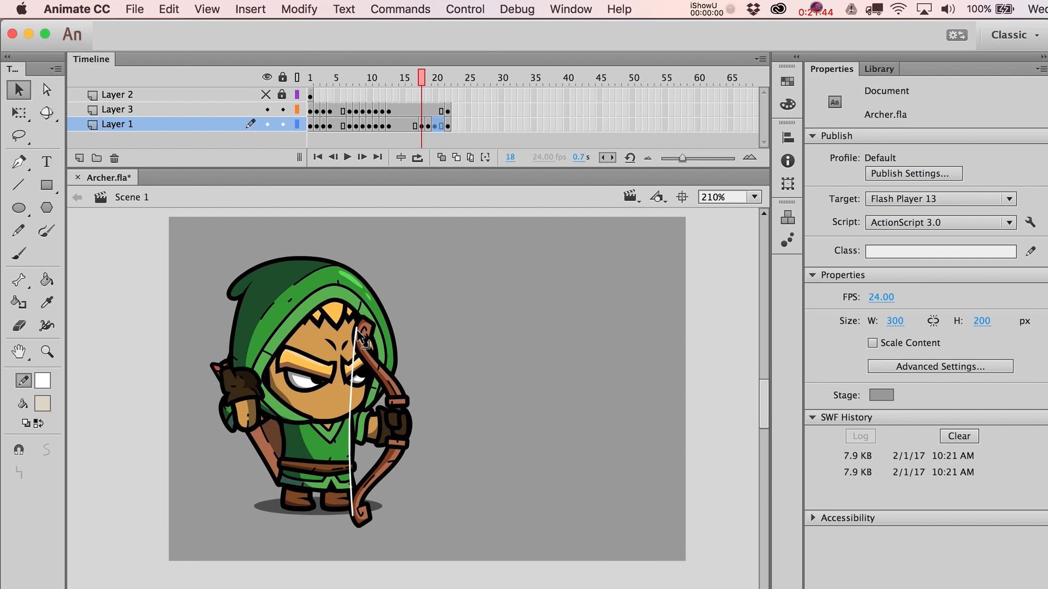
key(period)
key(period)
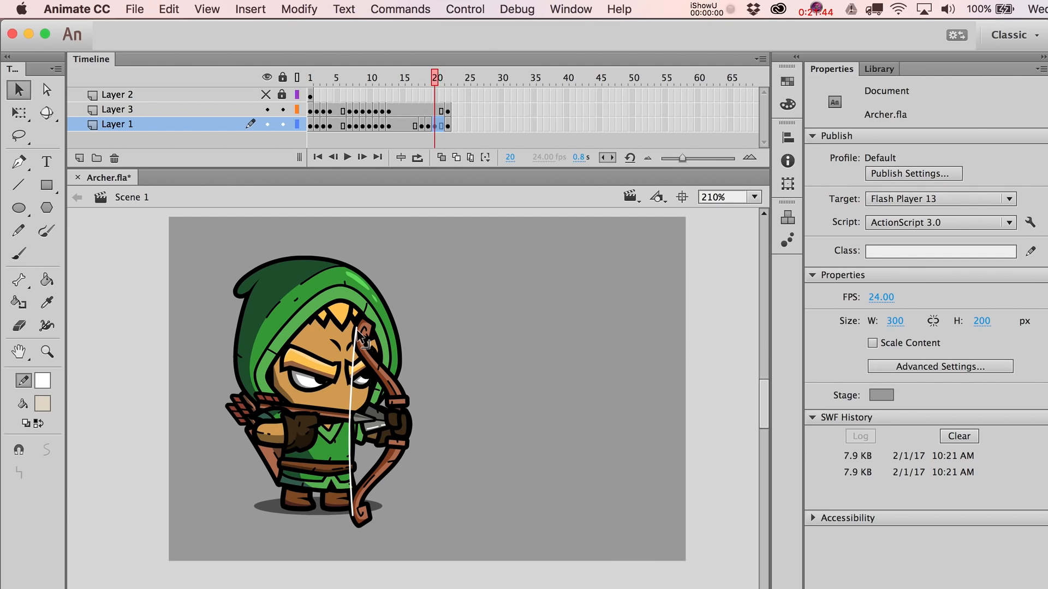
Step: Insert a keyframe at frame 21 on Layer 1 and rotate the arrow to horizontal, moving its tip past the bow hand
click(440, 126)
click(448, 130)
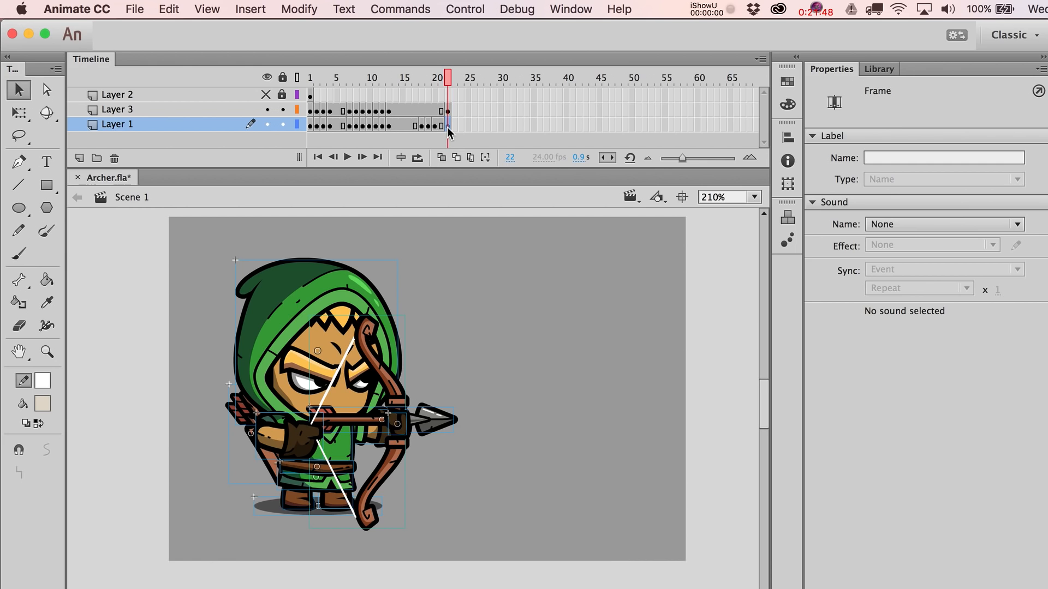
click(443, 127)
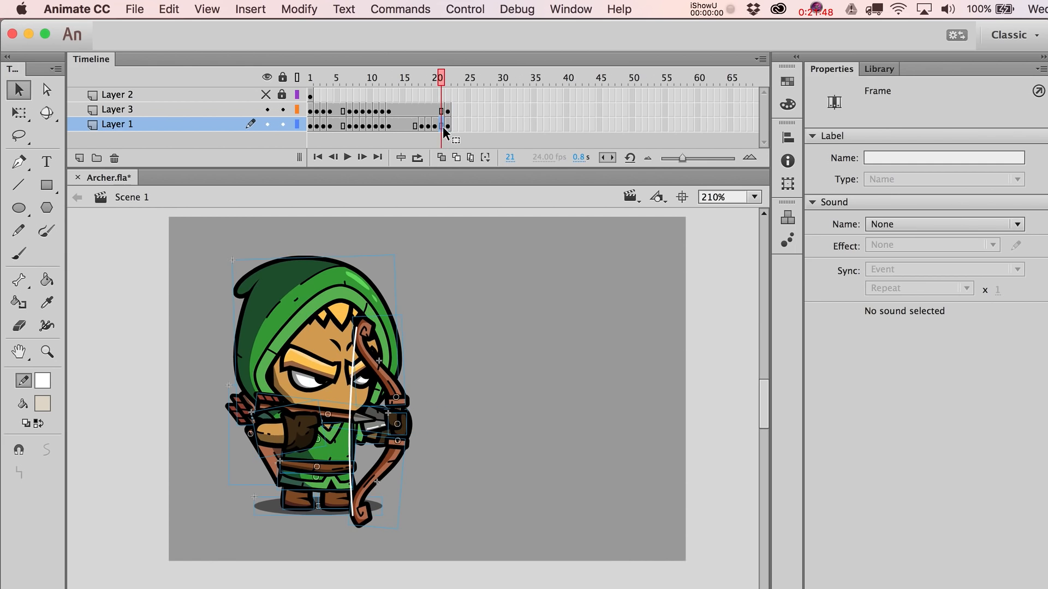
click(474, 447)
key(q)
click(379, 425)
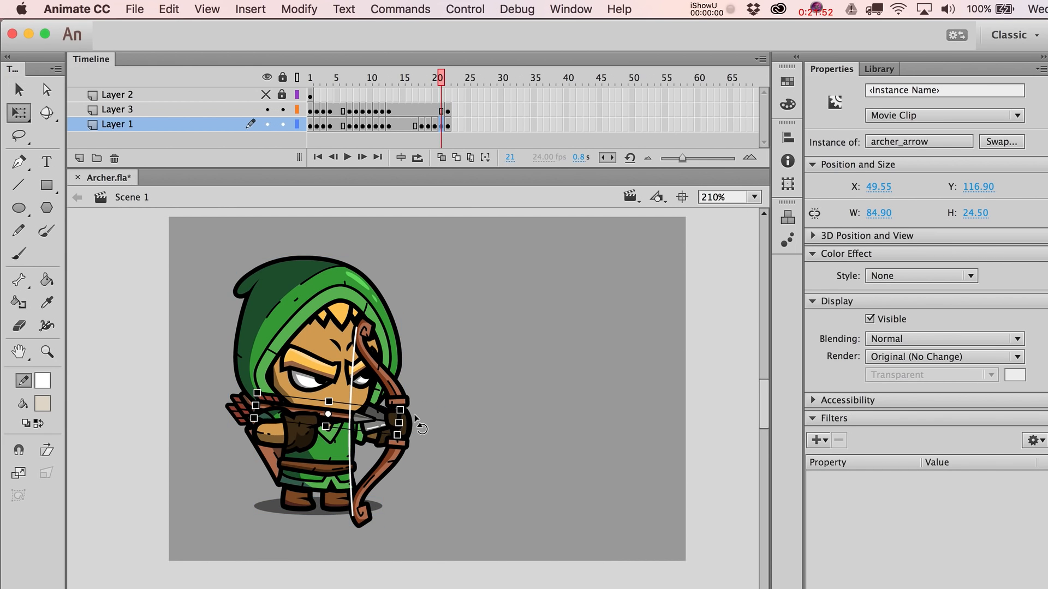
drag(416, 417, 418, 401)
key(v)
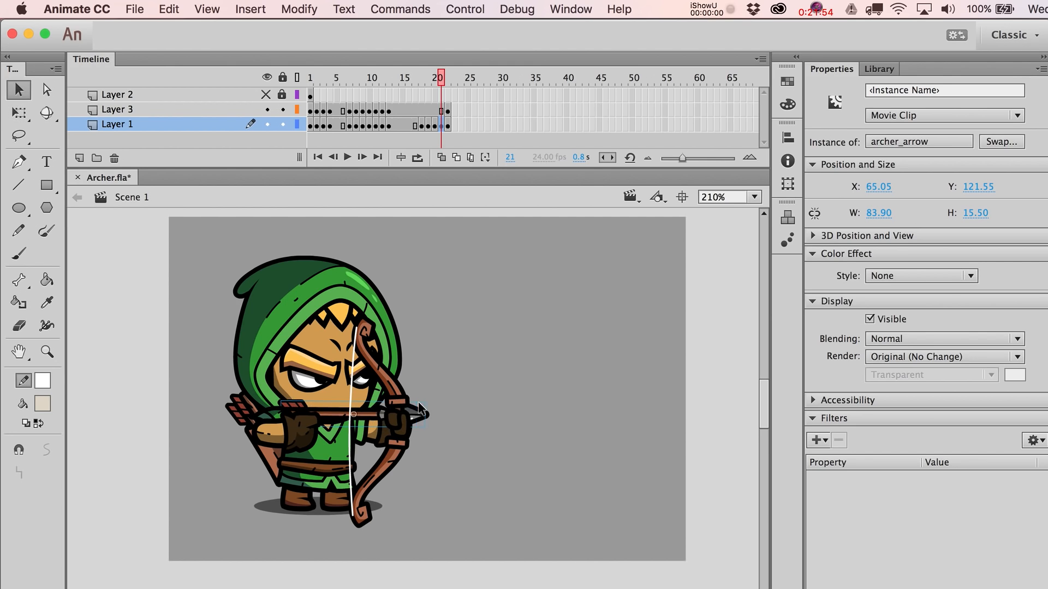
Step: Nudge the arrow in frame 21 forward 15 px and down 4 px, to X 80.05 and Y 125.55
key(Right)
key(Right)
key(Right)
key(Right)
key(Right)
key(Right)
key(Right)
key(Right)
key(Right)
key(Right)
key(Right)
key(Right)
key(Right)
key(Right)
key(Right)
key(Down)
key(Down)
key(Down)
key(Down)
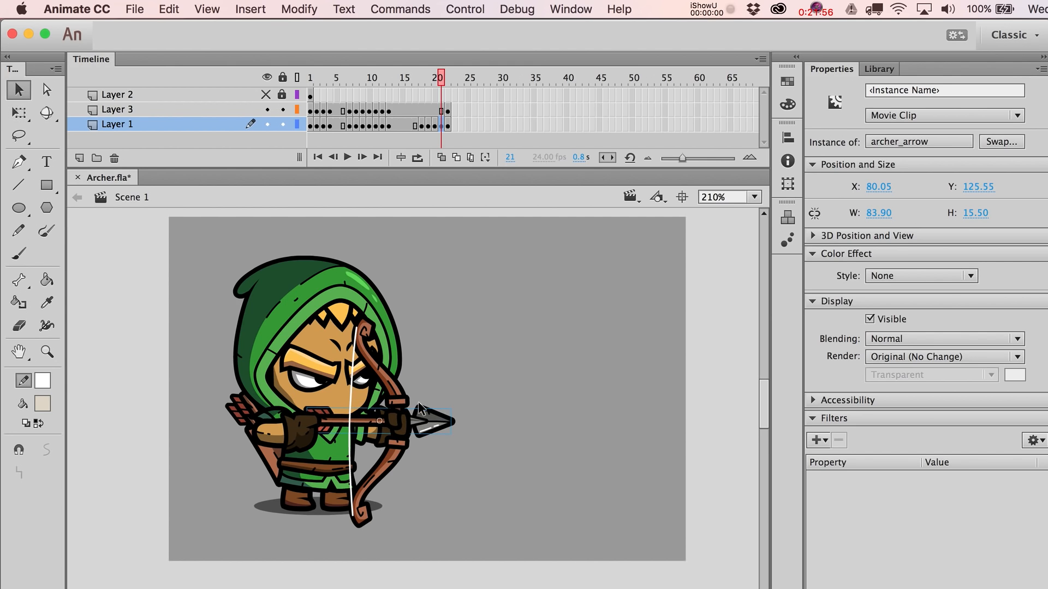
Step: Step back and forth through frames 20 to 22 to compare the arm and arrow with the starting pose
key(.)
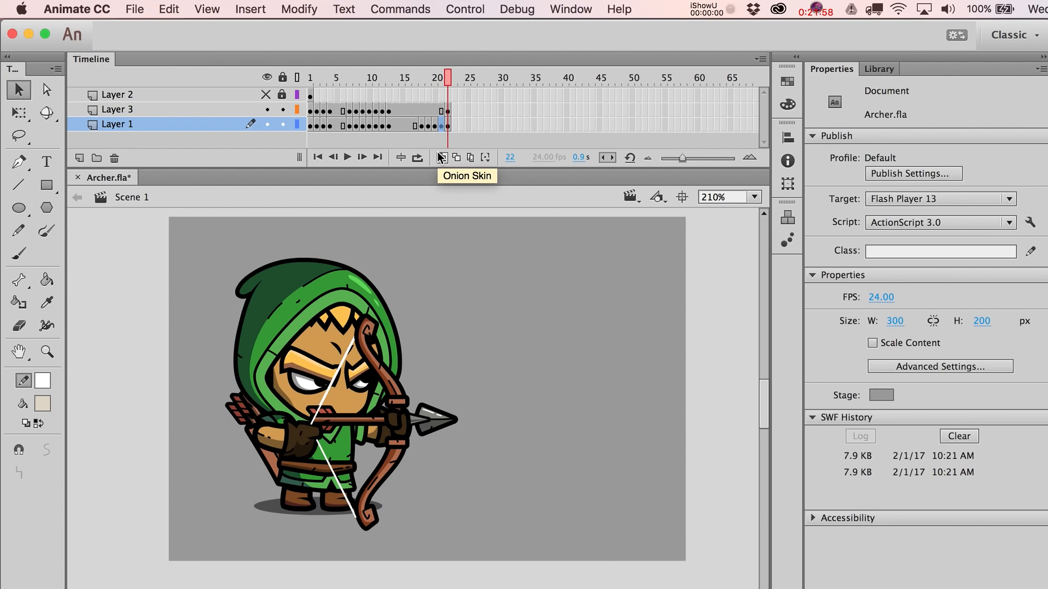
key(.)
key(.)
key(comma)
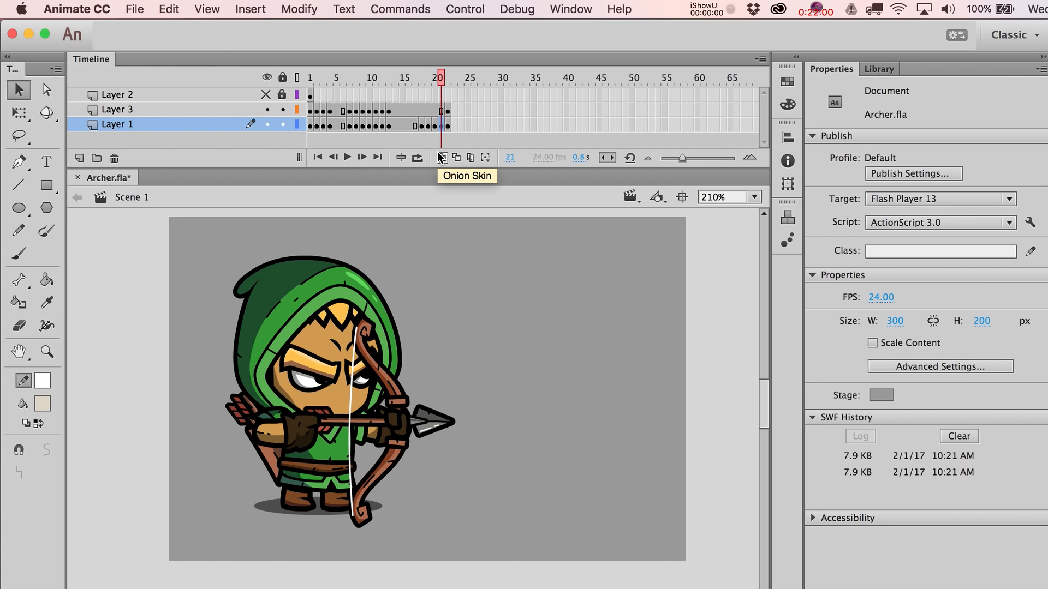
key(comma)
key(period)
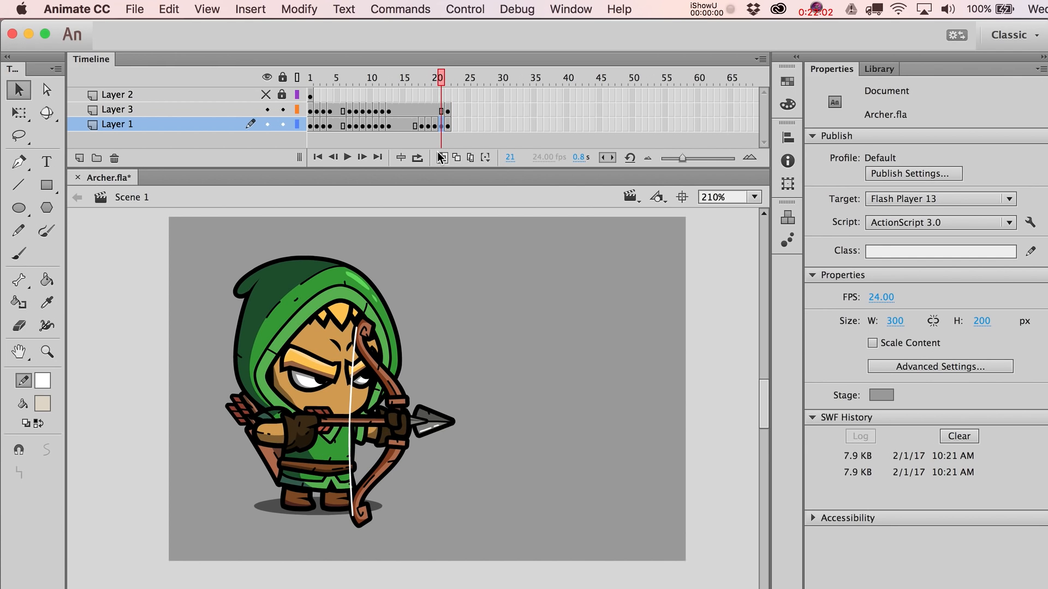
key(comma)
key(period)
key(period)
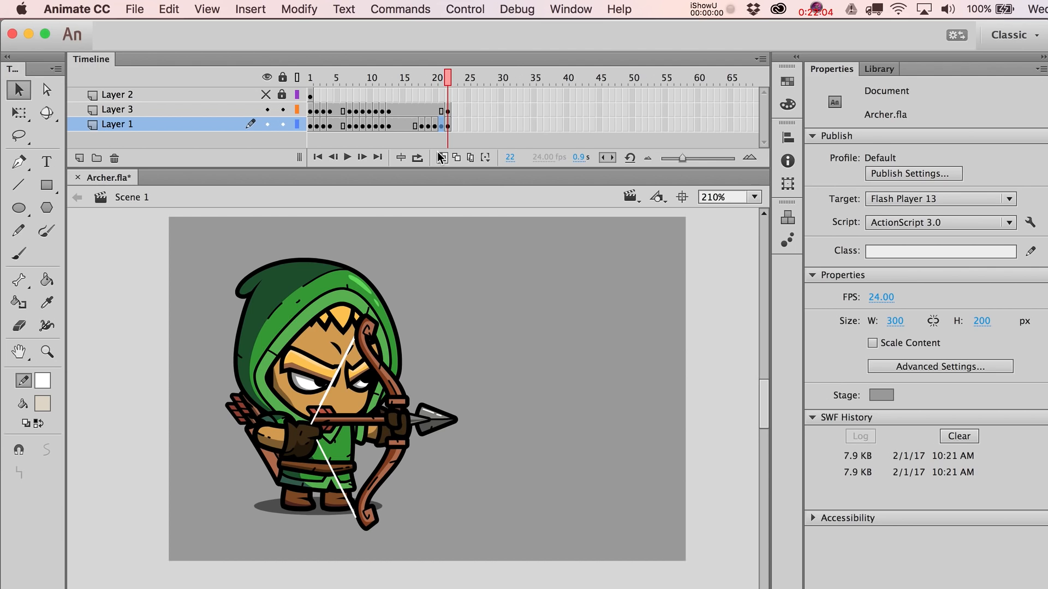
key(comma)
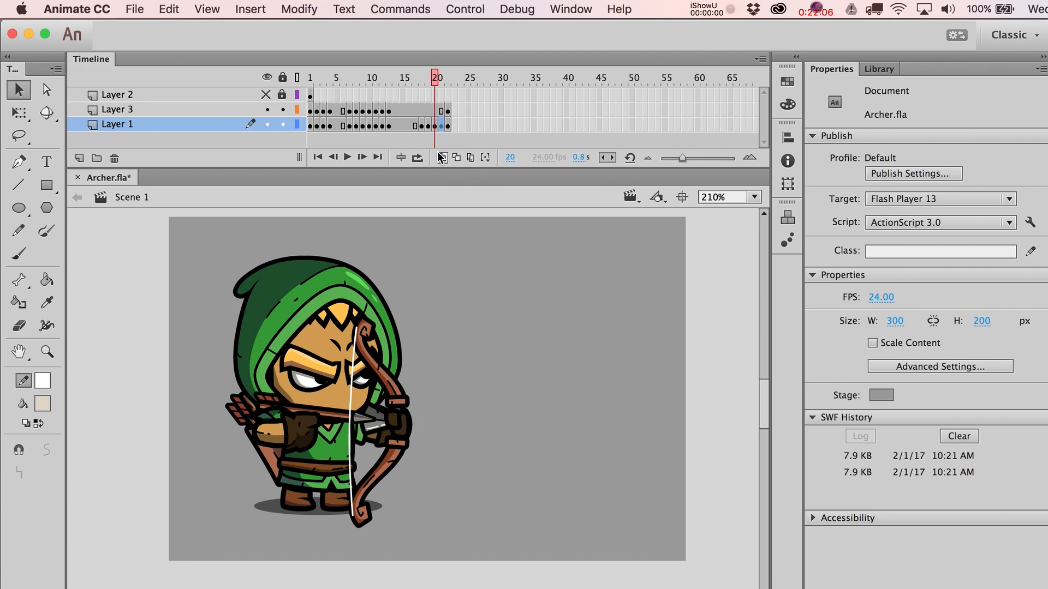
key(comma)
key(period)
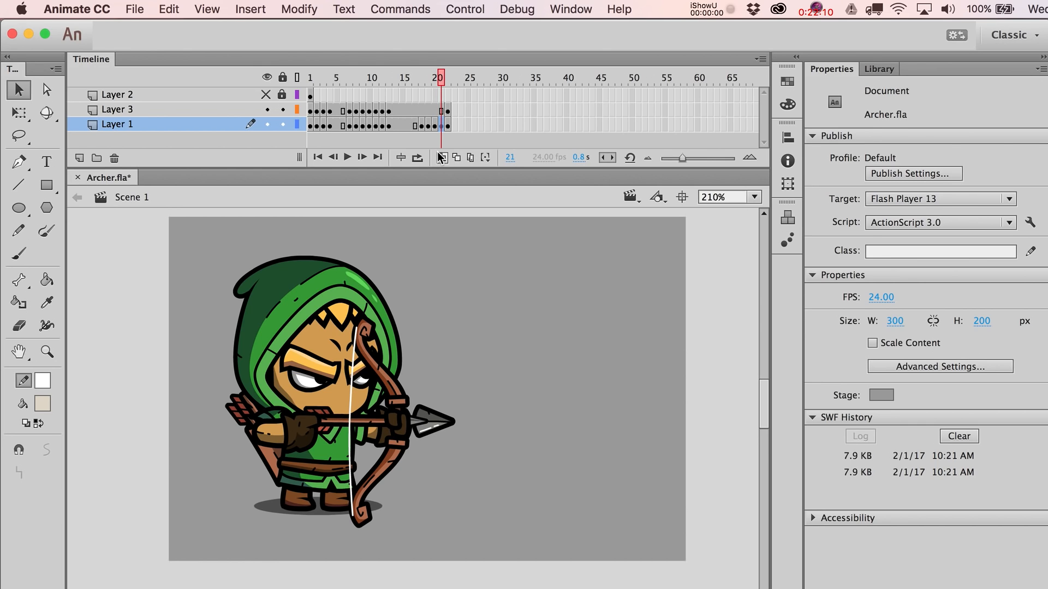
Step: Show and unlock Layer 2, and copy its archer_arm_down arm from frame 1 into frame 21 of Layer 1
click(307, 429)
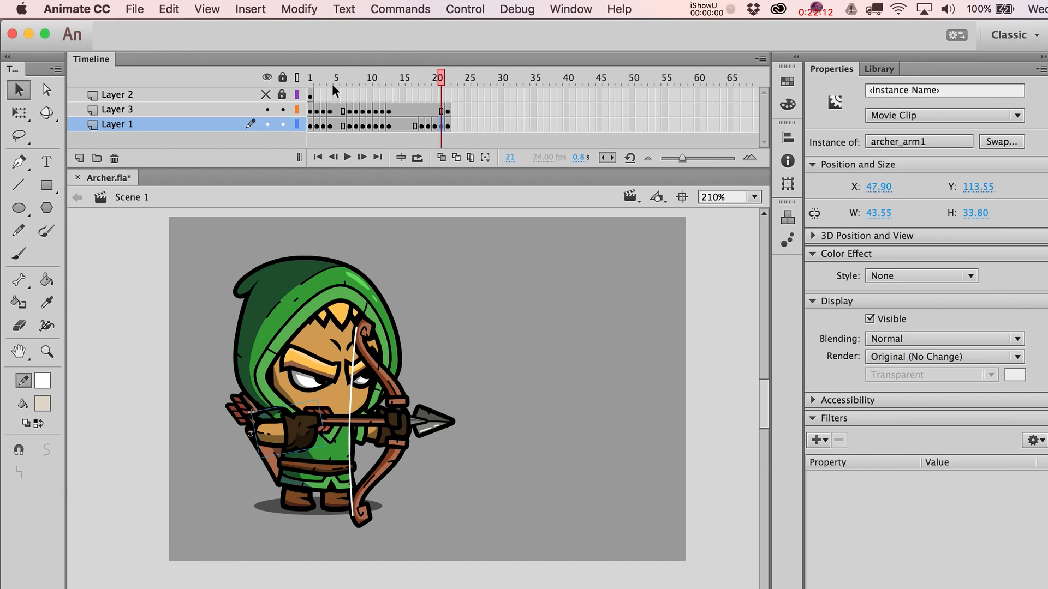
click(267, 95)
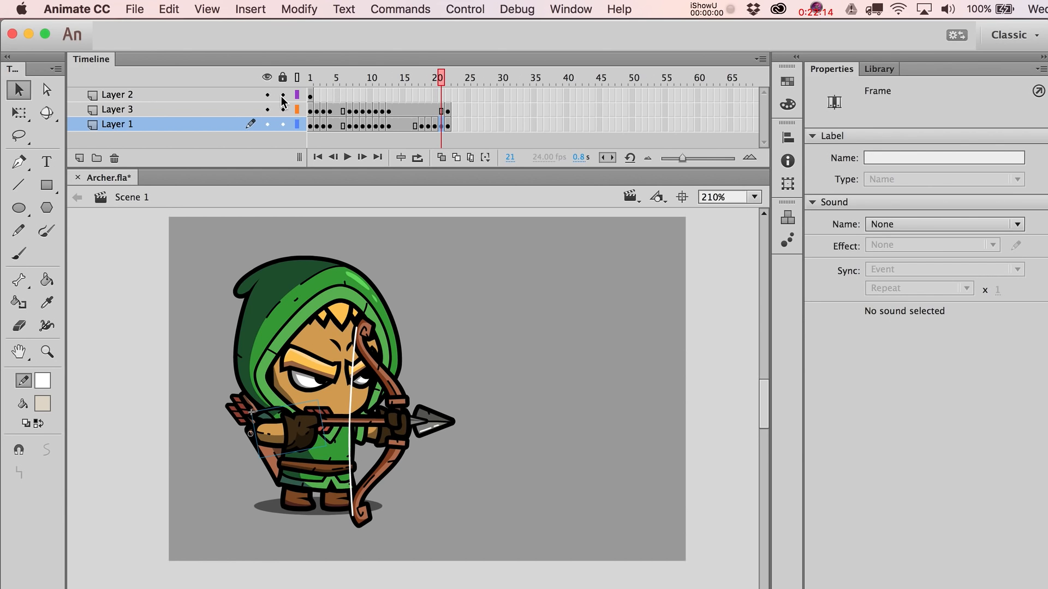
click(310, 78)
click(100, 445)
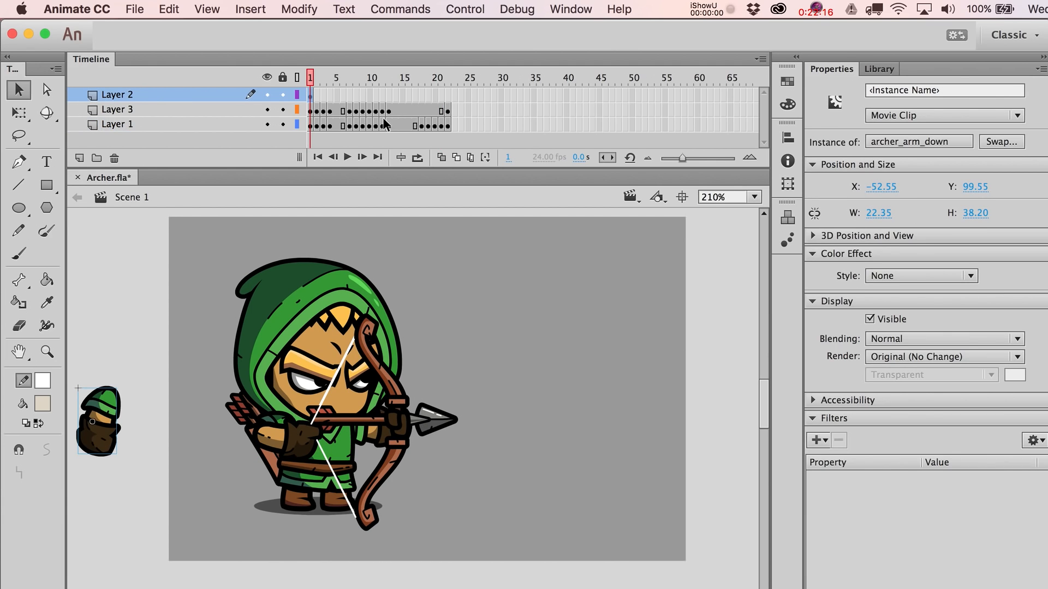
click(440, 126)
click(494, 427)
click(417, 423)
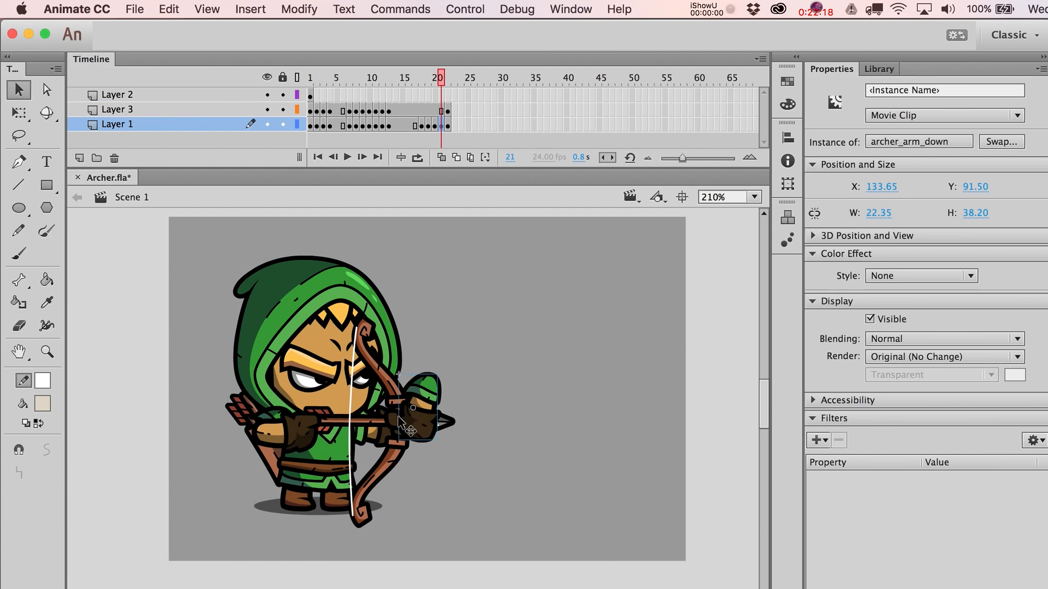
Step: Rotate the pasted arm in frame 21 to horizontal and place it across the archer's chest from the shoulder
key(q)
drag(445, 452, 524, 354)
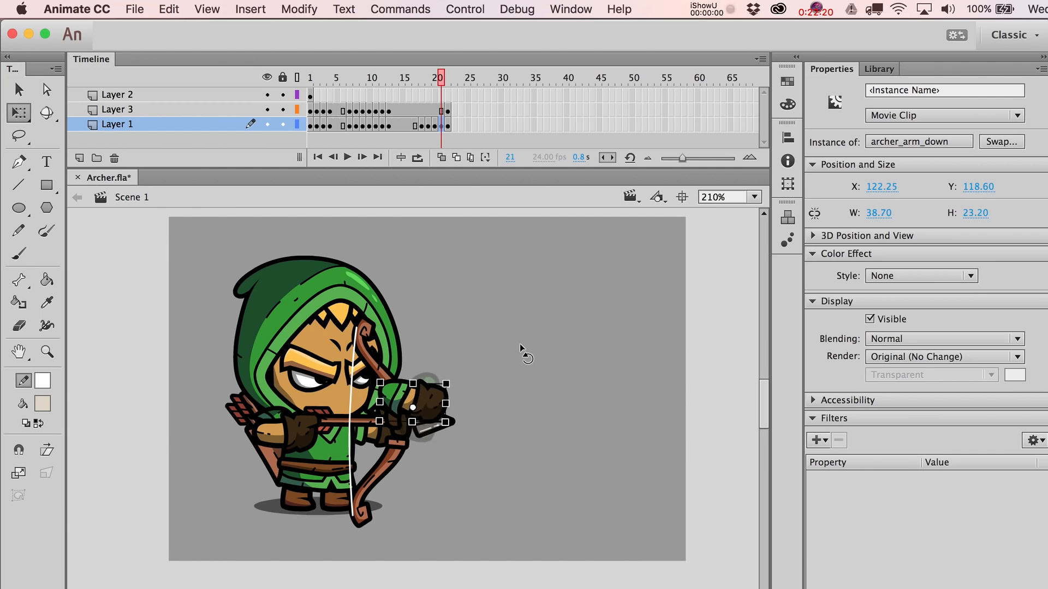
key(v)
drag(447, 403, 366, 400)
key(q)
click(426, 327)
Step: Paste the rotated arm in place on frame 21 of Layer 1 and delete the old archer_arm1 drawing arm
click(445, 127)
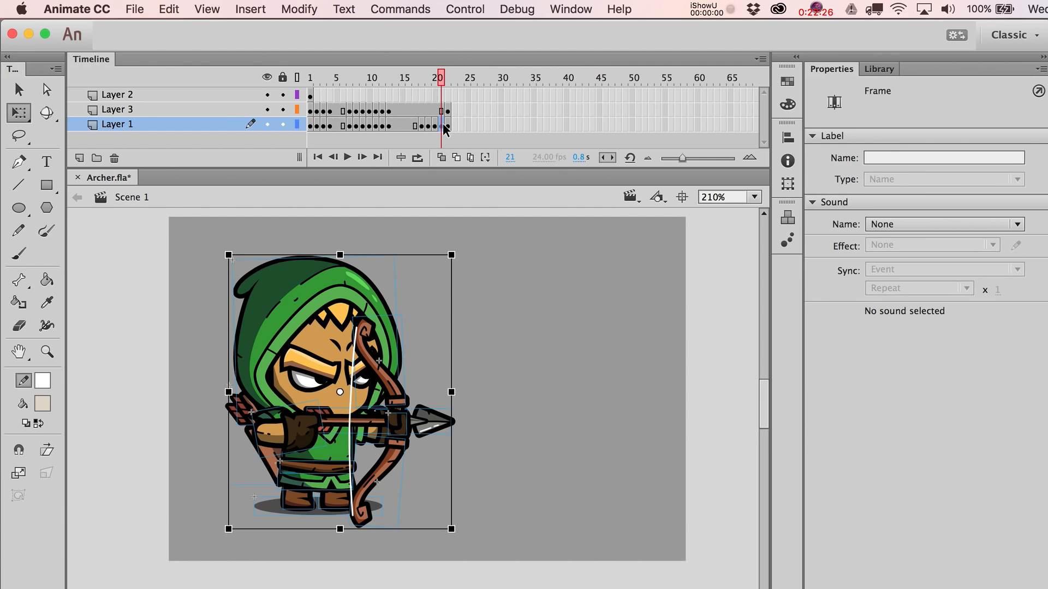
key(super+shift+v)
key(v)
click(289, 434)
key(Delete)
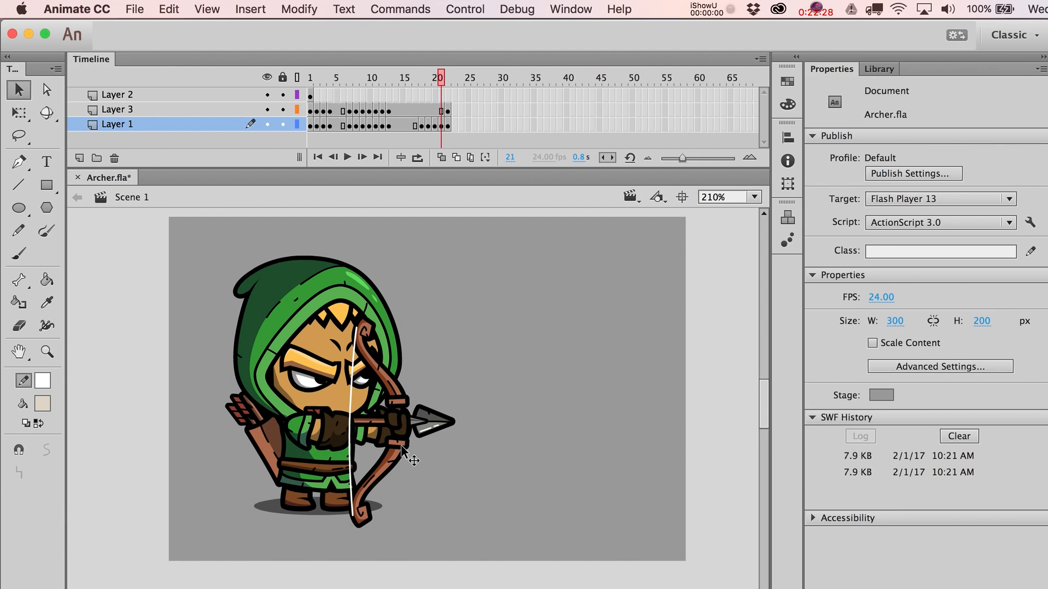
Step: Fine-tune the replacement arm in frame 21 to about X 68, Y 140, comparing it with the neighbouring frames
key(Return)
key(q)
click(354, 427)
drag(353, 429, 358, 429)
key(v)
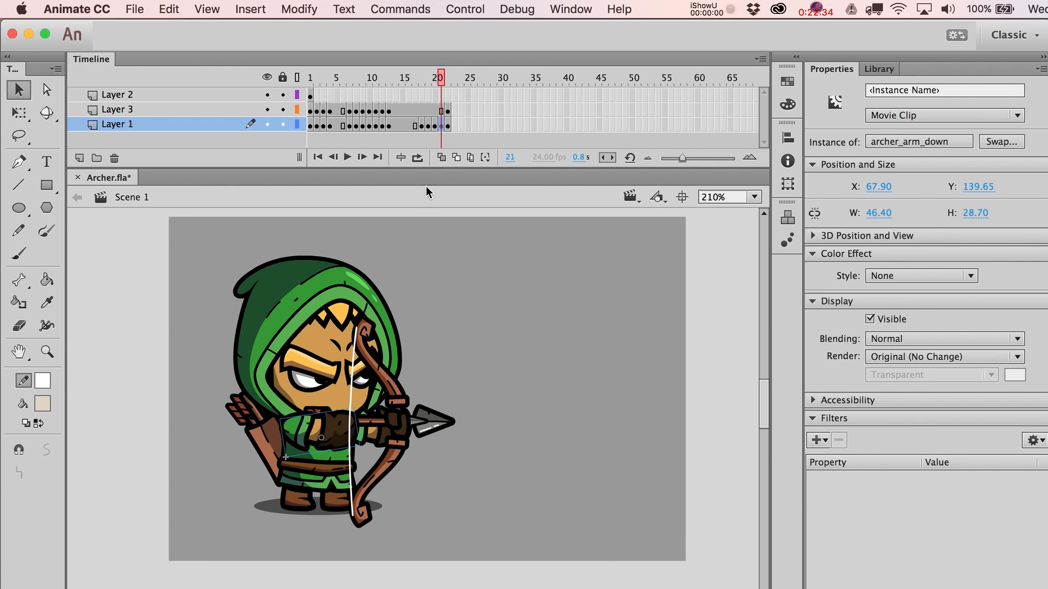
key(comma)
key(comma)
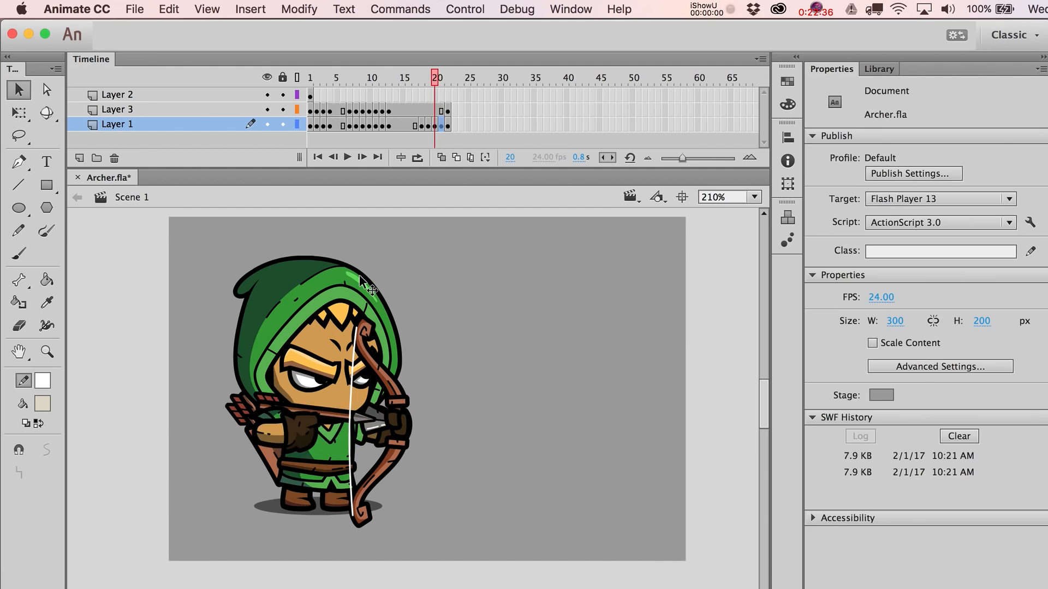
key(period)
key(period)
Step: Insert a keyframe at frame 21 on Layer 3 and delete the bowstring section that crosses the drawing hand
click(397, 443)
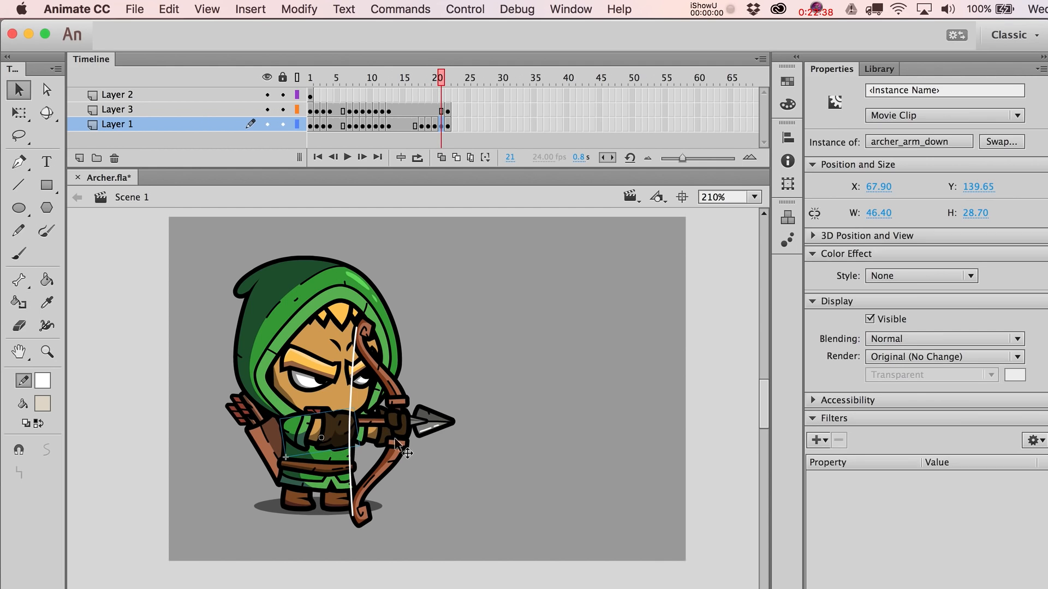
click(444, 111)
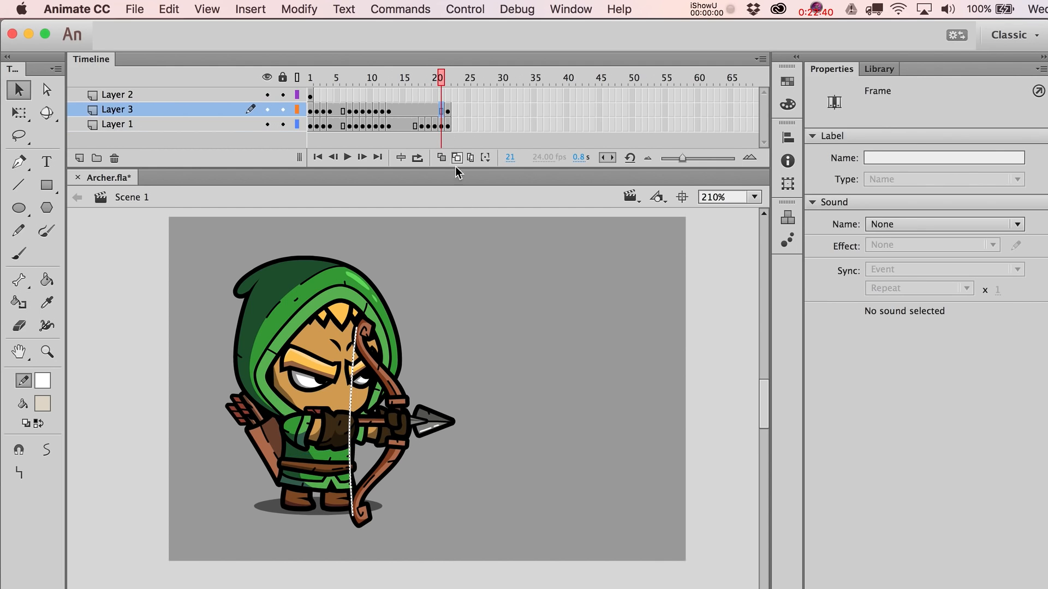
key(F6)
click(496, 483)
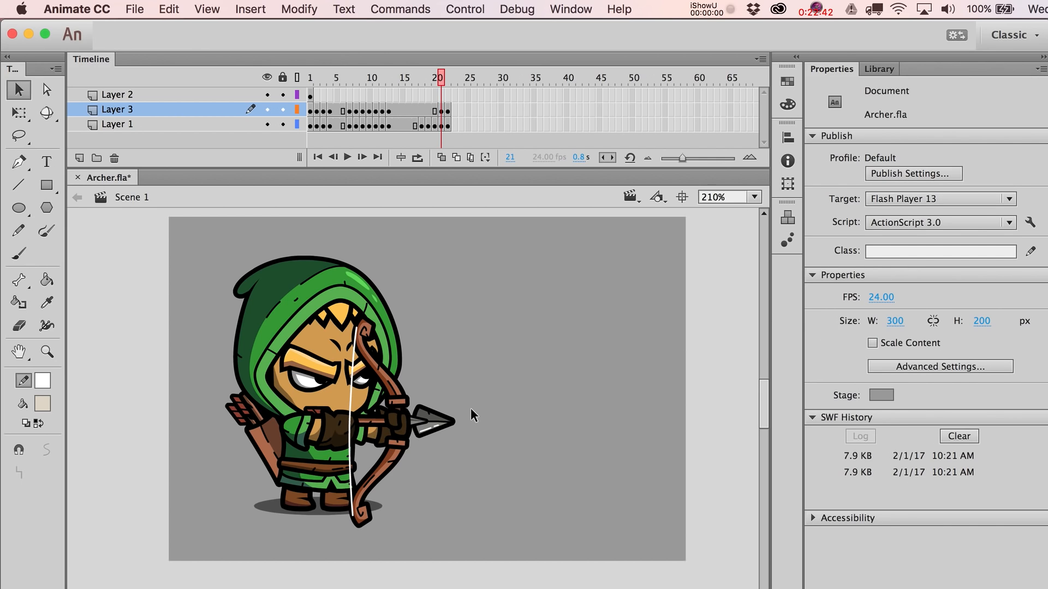
drag(471, 411, 347, 444)
click(466, 450)
key(super+z)
shift+click(405, 428)
key(Delete)
Step: Step through frames 20 to 22 and play the animation to examine the replacement arm and bowstring
key(comma)
key(period)
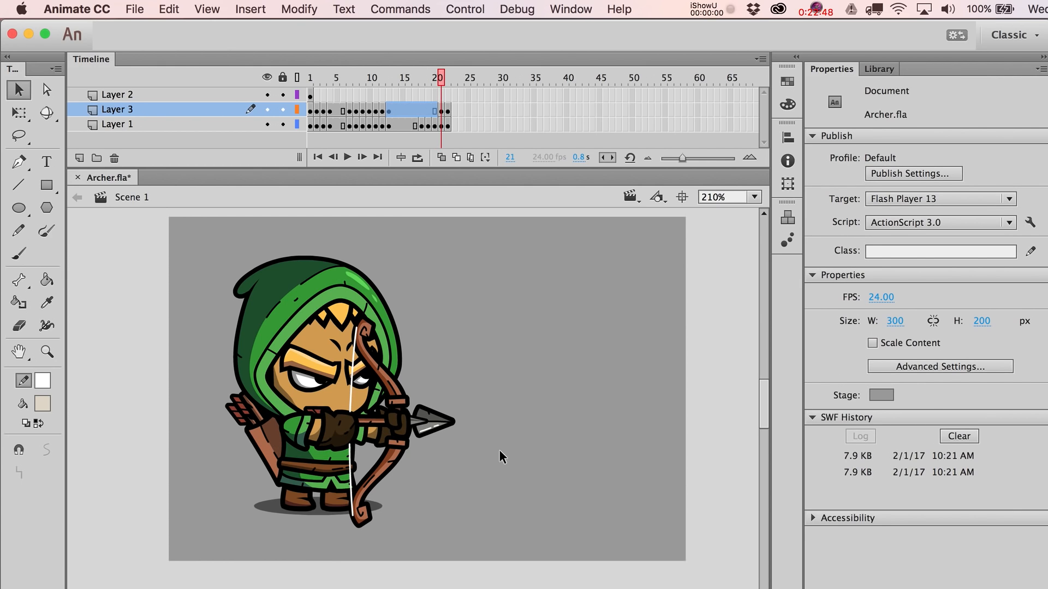
key(period)
key(comma)
key(comma)
key(period)
key(period)
key(comma)
key(comma)
key(period)
key(period)
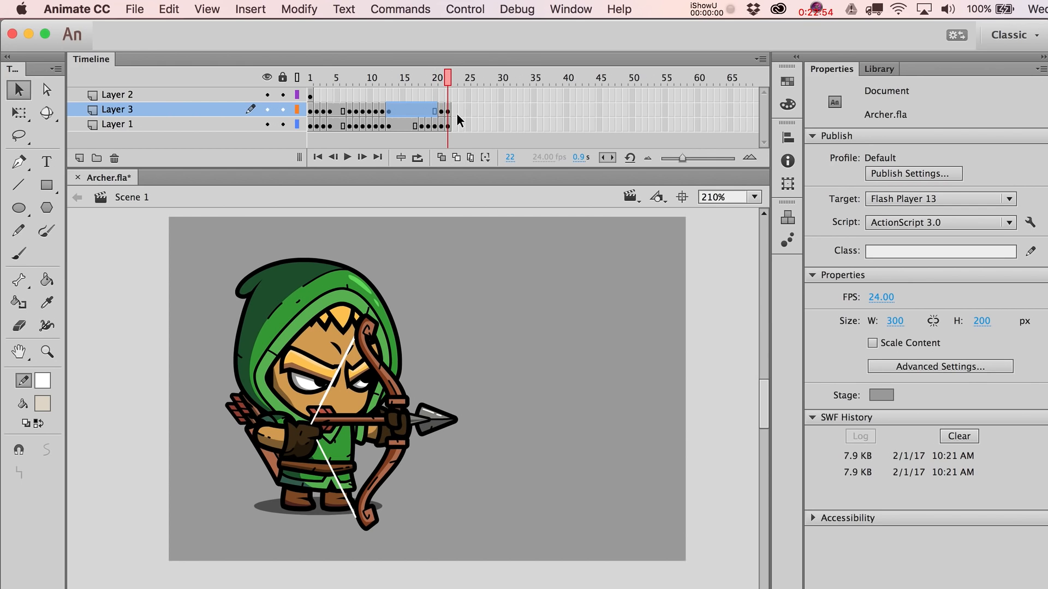
drag(457, 113, 463, 132)
click(456, 136)
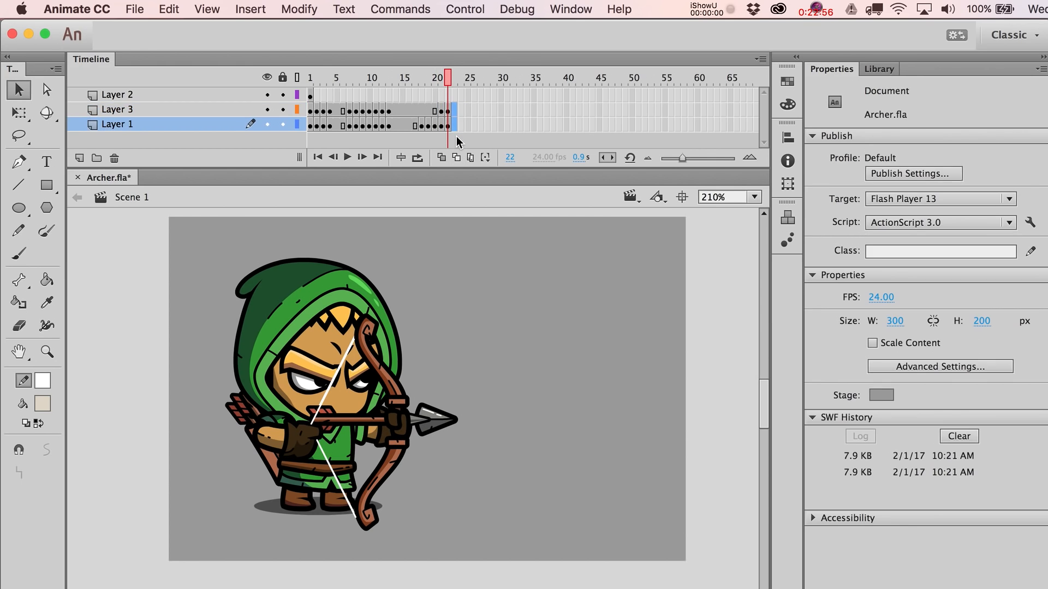
key(Return)
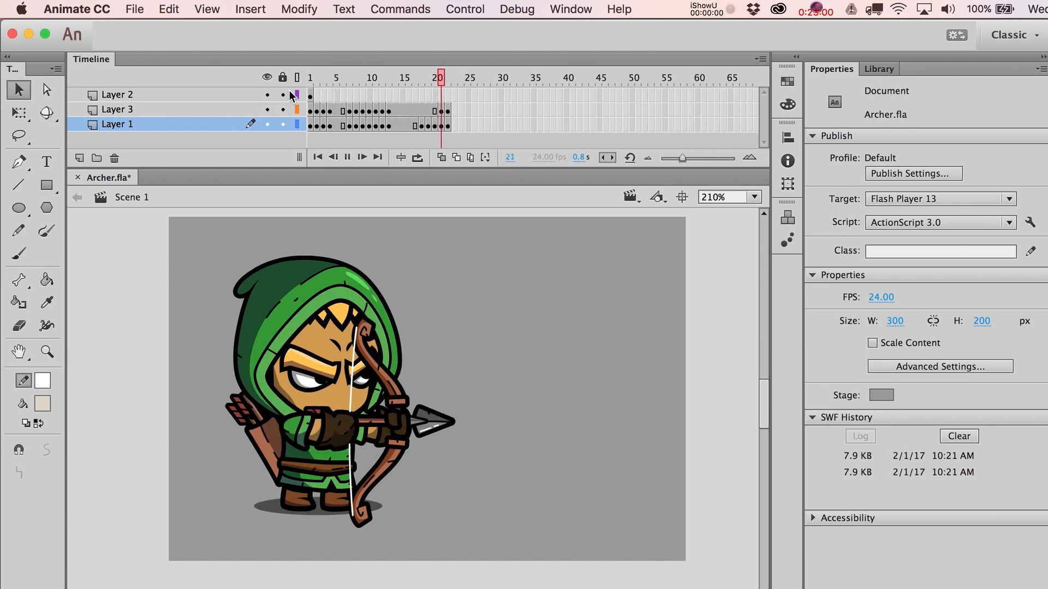
Step: Delete Layer 2 with the spare arm and play the animation to check the shot and reload
click(310, 96)
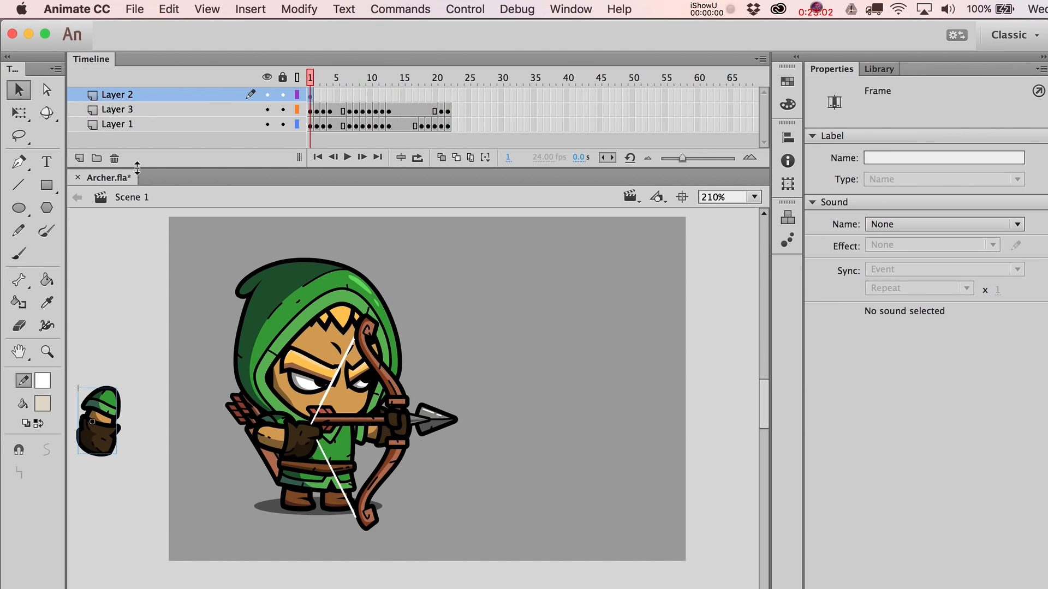
click(119, 159)
key(Return)
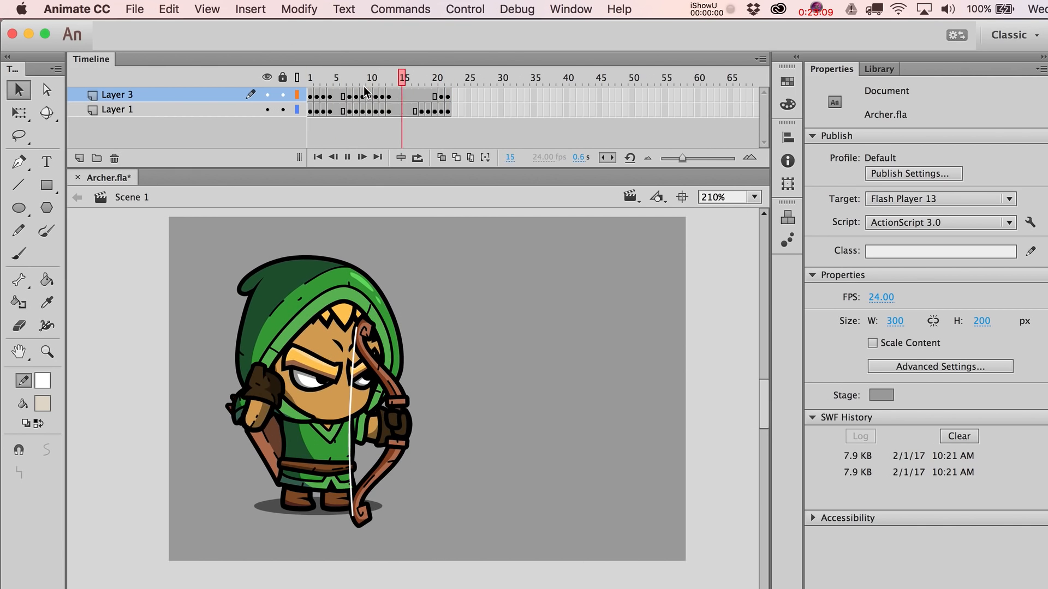
key(Return)
Step: Copy the archer_arm_down arm from frame 21 and paste it into frame 18 on Layer 1
drag(402, 85, 425, 91)
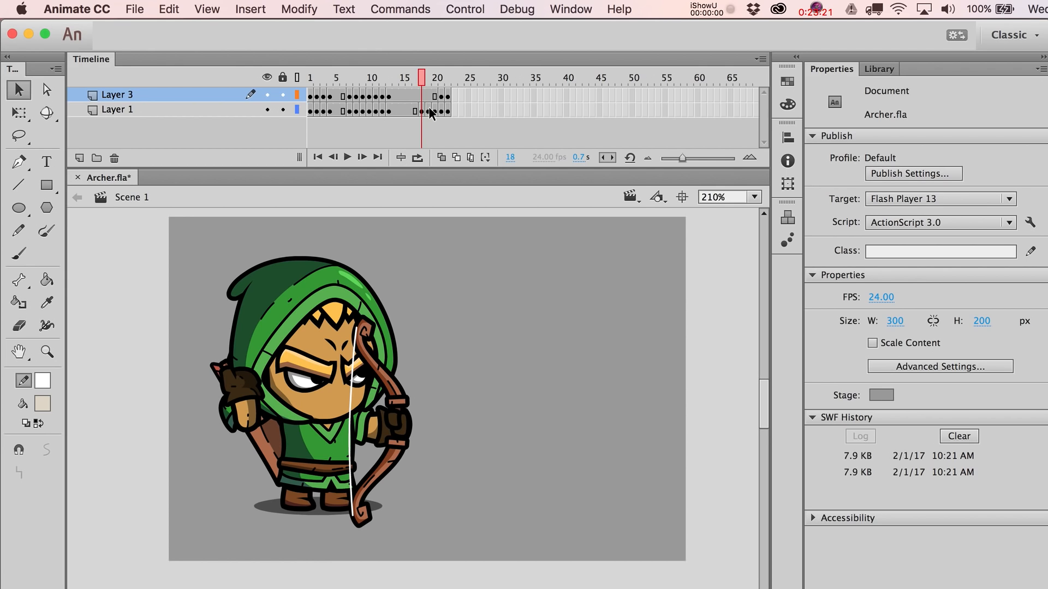
click(441, 97)
click(281, 453)
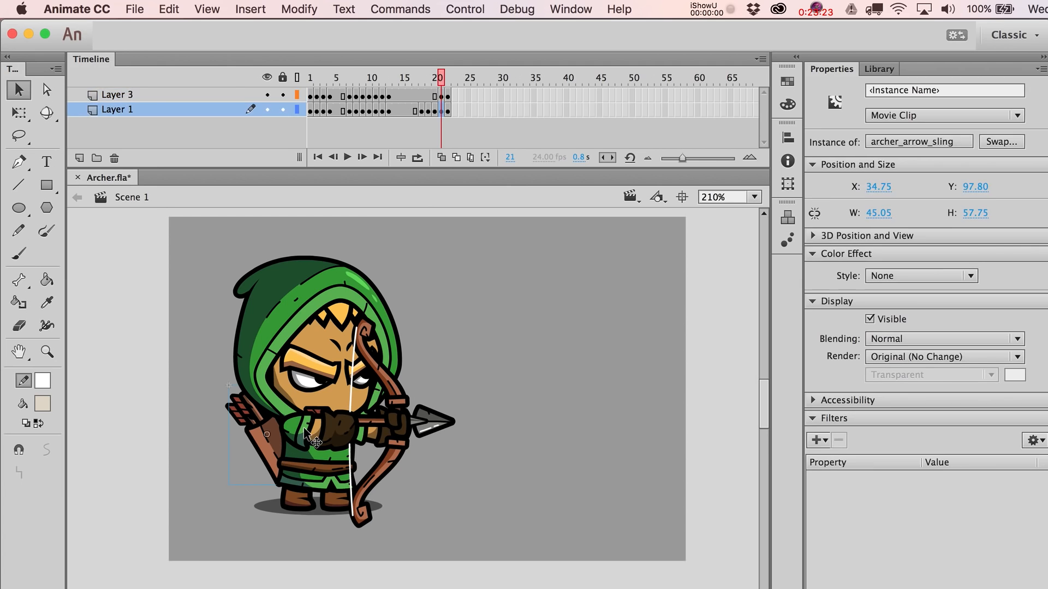
click(309, 434)
click(427, 85)
drag(427, 85, 421, 87)
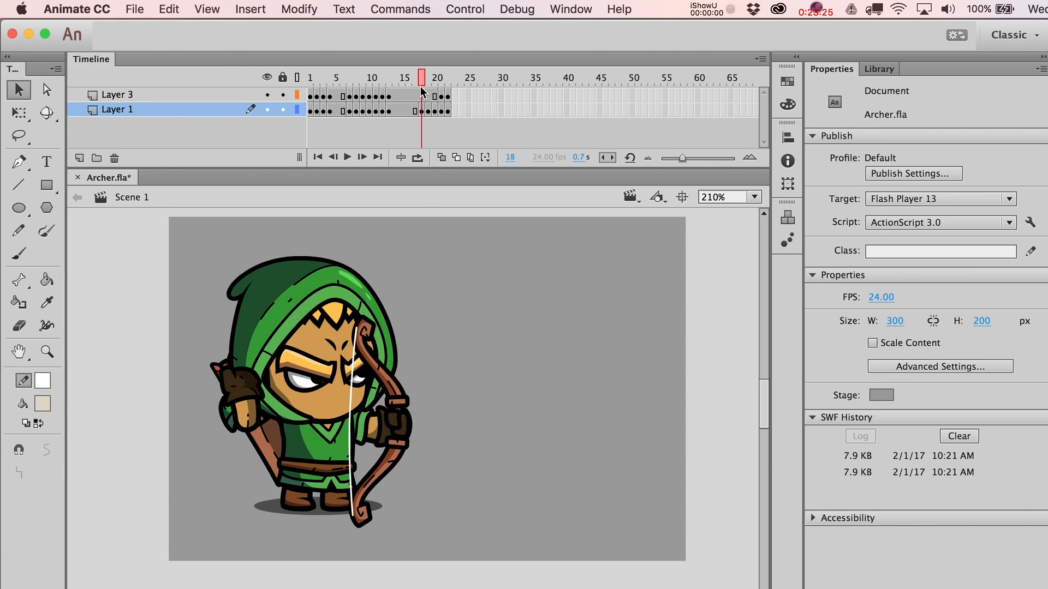
click(434, 410)
Step: Move the pasted arm in frame 18 behind the archer near the stage edge and turn its glove to point backward
key(q)
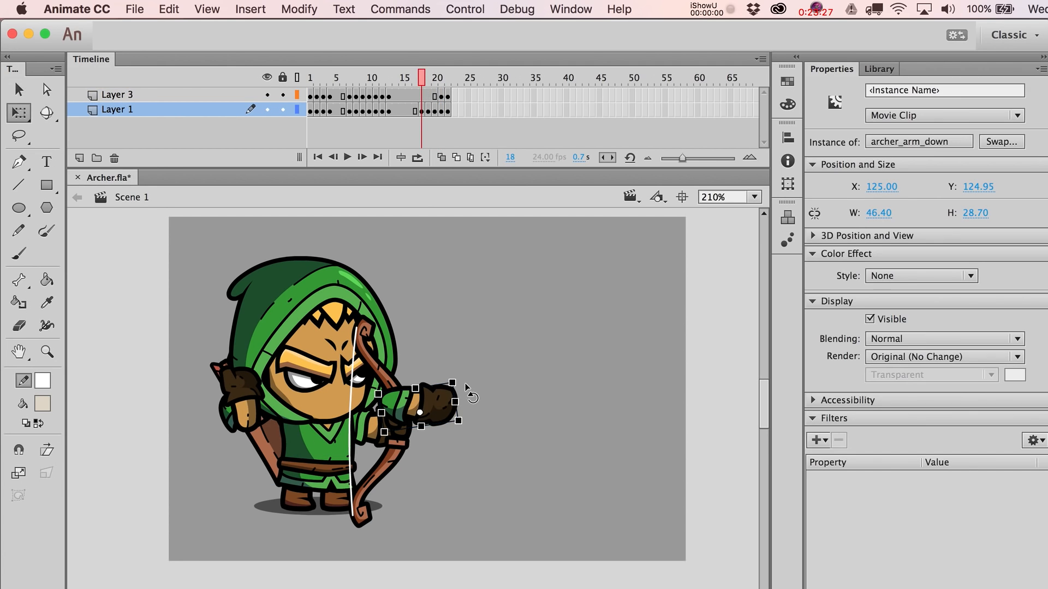
key(v)
drag(464, 386, 180, 415)
key(q)
key(v)
click(179, 409)
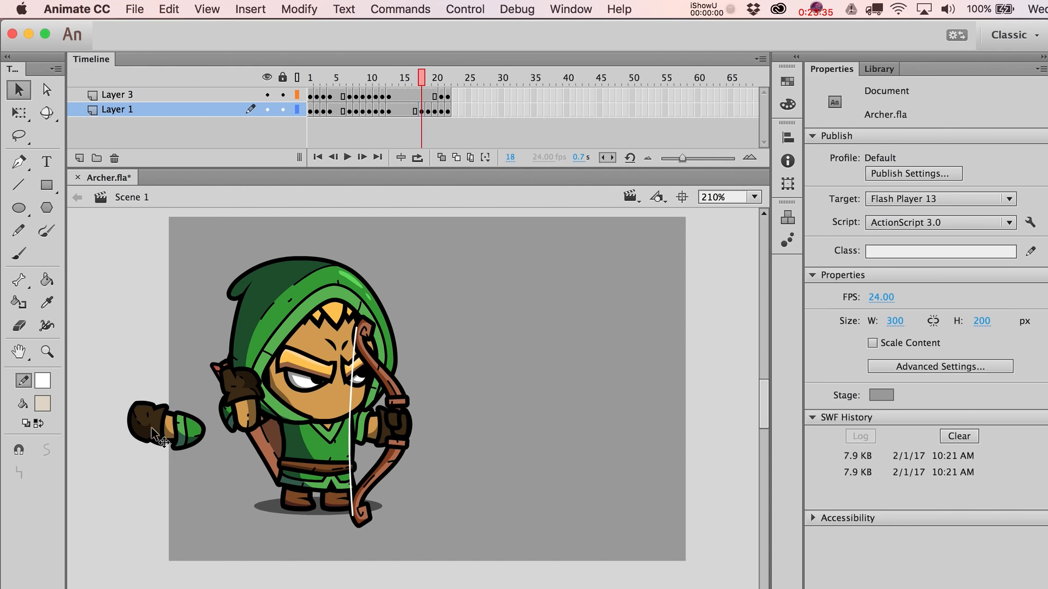
Step: Break apart the arm copy in frame 18 and delete its glove, keeping the forearm and green sleeve
click(156, 435)
key(super+b)
drag(105, 388, 176, 453)
key(Delete)
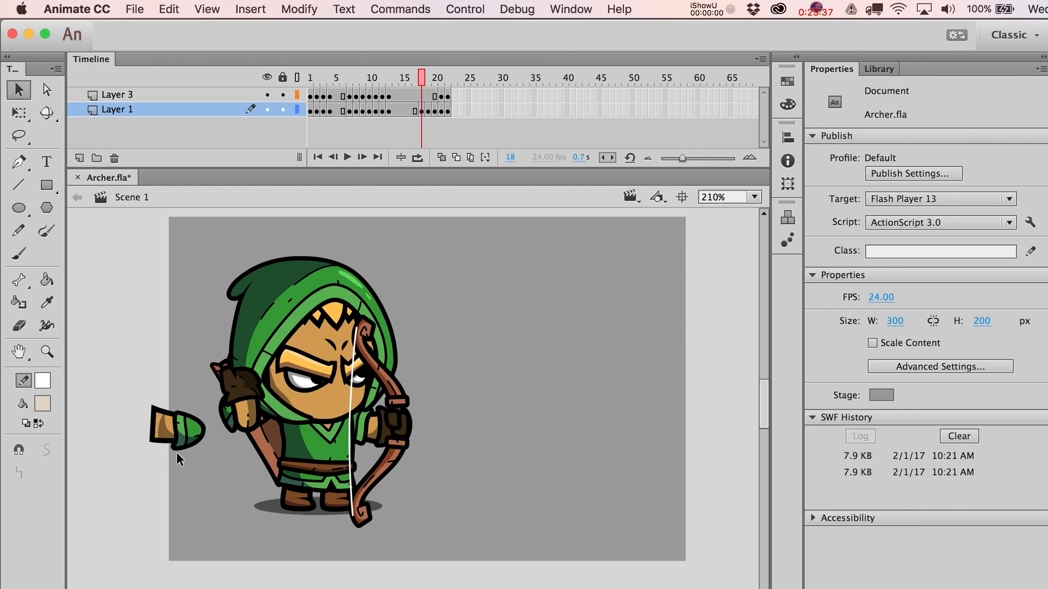
Step: Delete the forearm from the arm copy in frame 18 and convert the remaining green sleeve to a graphic symbol
click(173, 438)
key(Delete)
drag(148, 400, 220, 475)
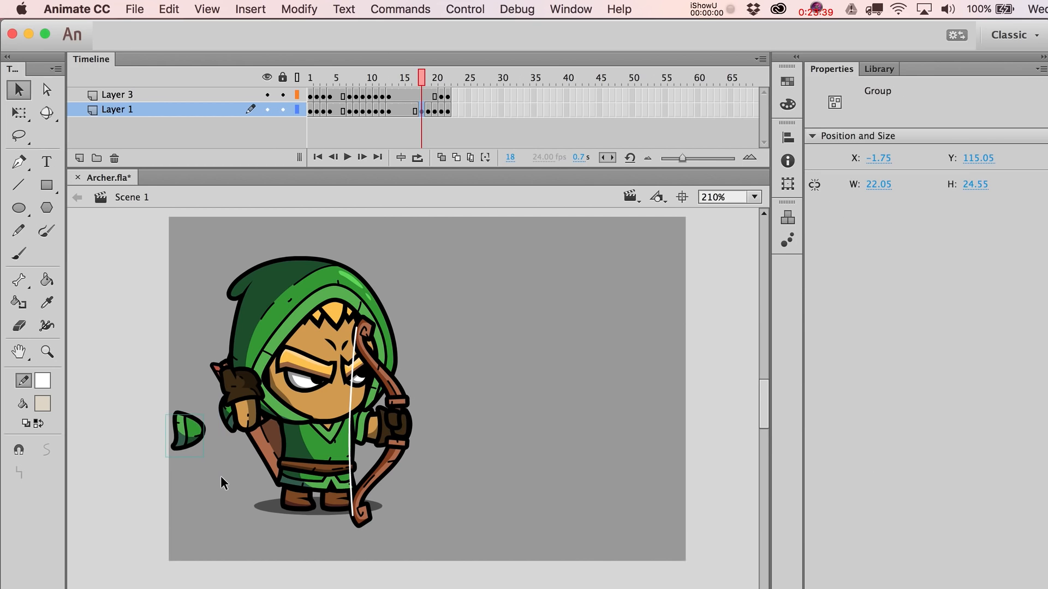
key(F8)
key(Return)
Step: Move the sleeve symbol in frame 18 onto the archer's rear shoulder, rotate it and nudge it into place against the raised forearm
drag(178, 416, 306, 412)
key(q)
key(v)
key(Left)
key(Left)
key(Left)
key(Left)
key(Left)
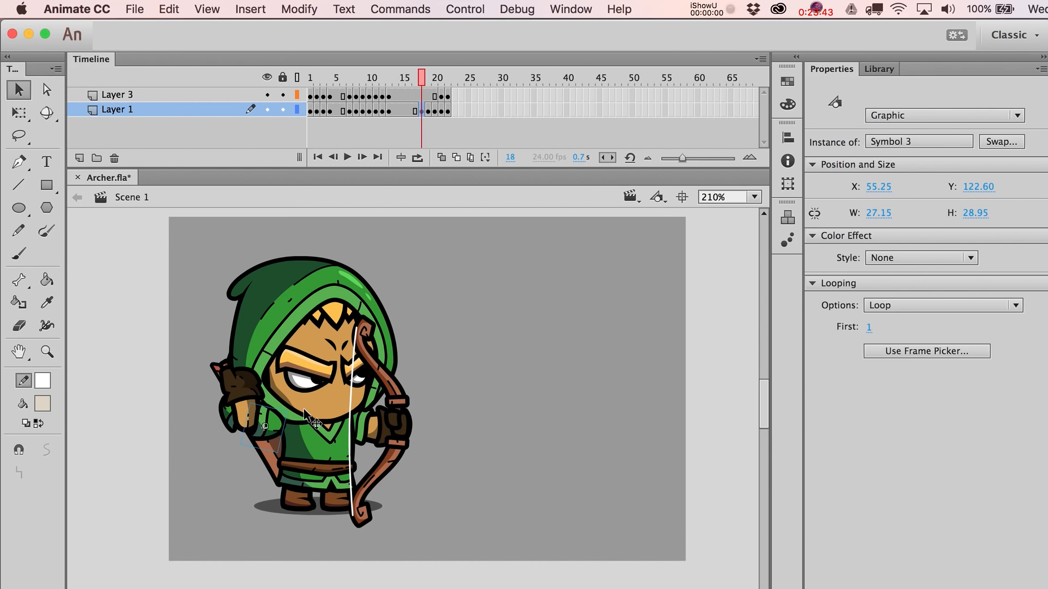
key(Right)
key(Up)
key(Up)
Step: Compare the arm across frames 17 to 20 and send the sleeve in frame 18 backward behind the archer's other parts
key(comma)
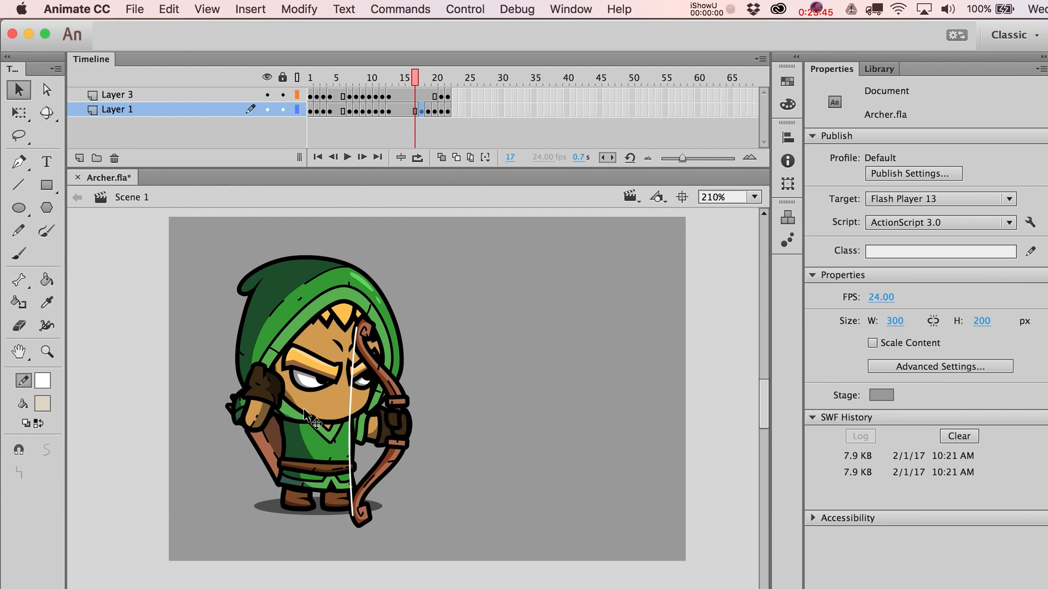
key(period)
key(period)
key(period)
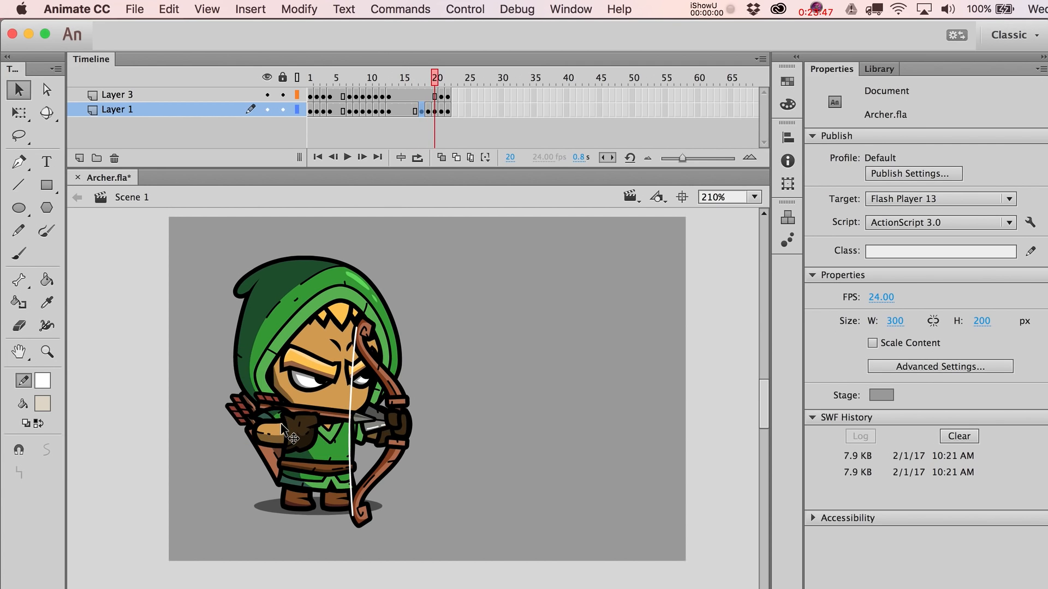
key(comma)
key(comma)
click(282, 425)
key(super+Down)
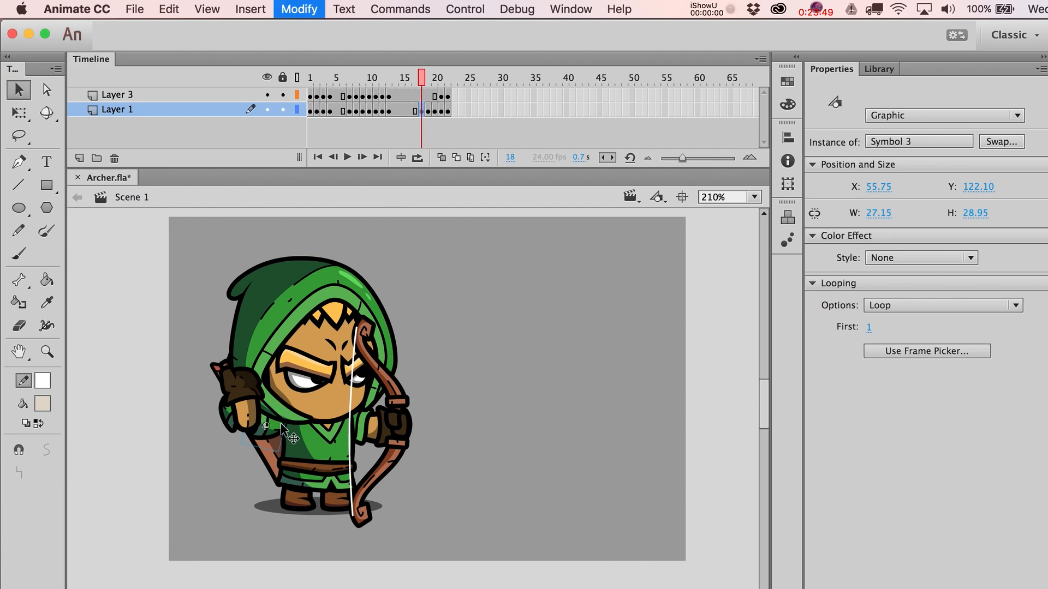
Step: Raise the sleeve in frame 18 to Y 119.10 and place a copy at the same position in frame 19, behind the forearm
key(period)
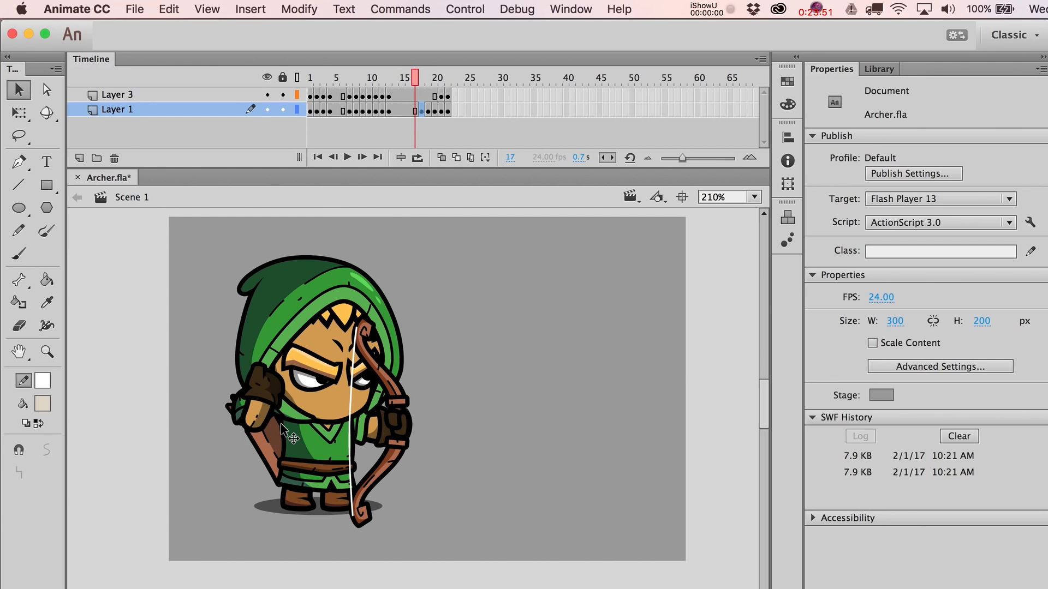
key(comma)
click(272, 431)
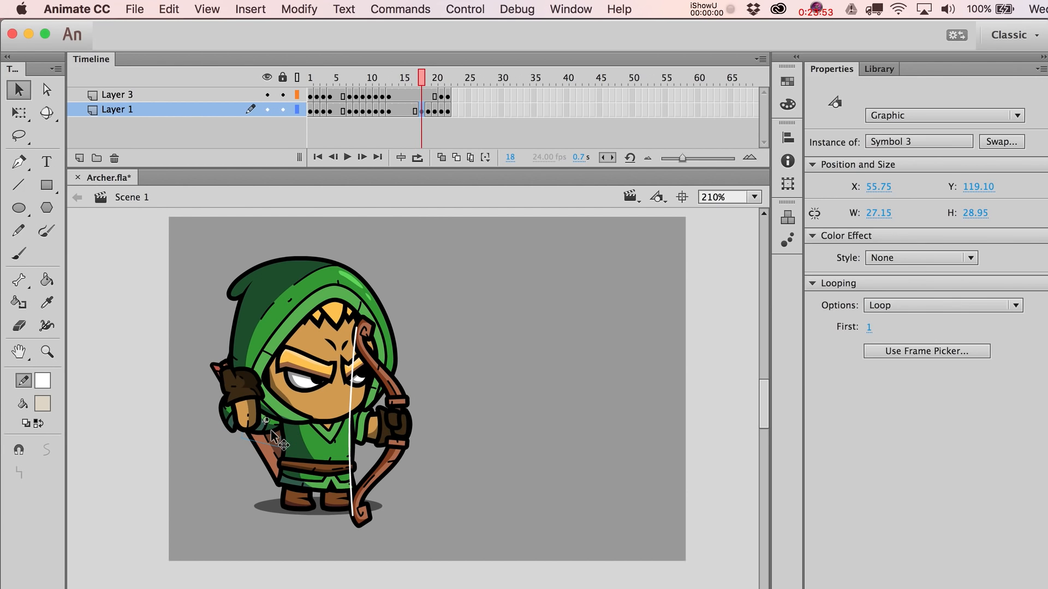
key(period)
click(271, 432)
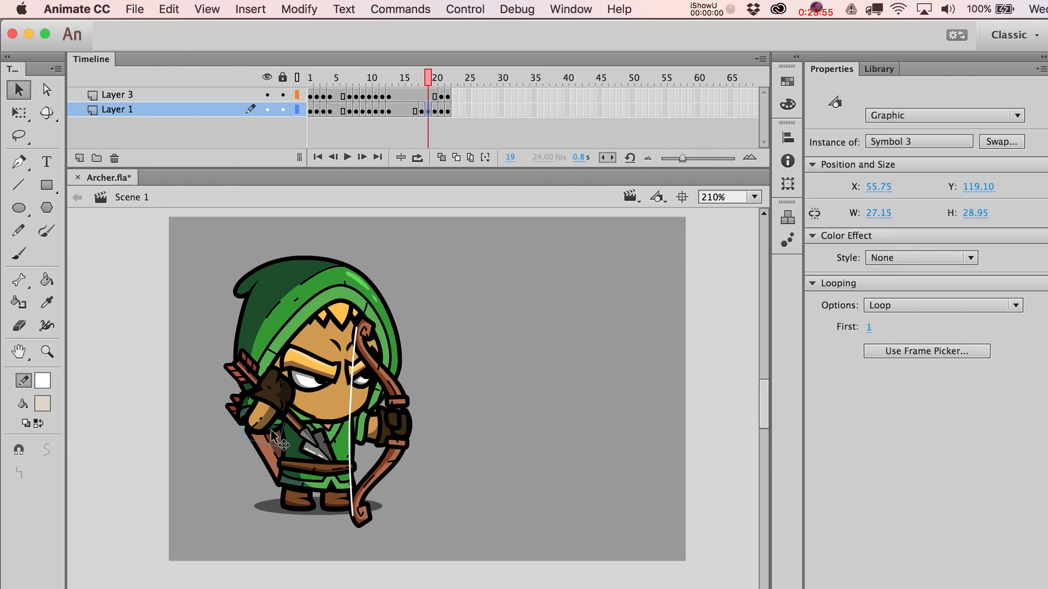
Step: Shift the archer's head in frame 21 forward to X 41.90
key(period)
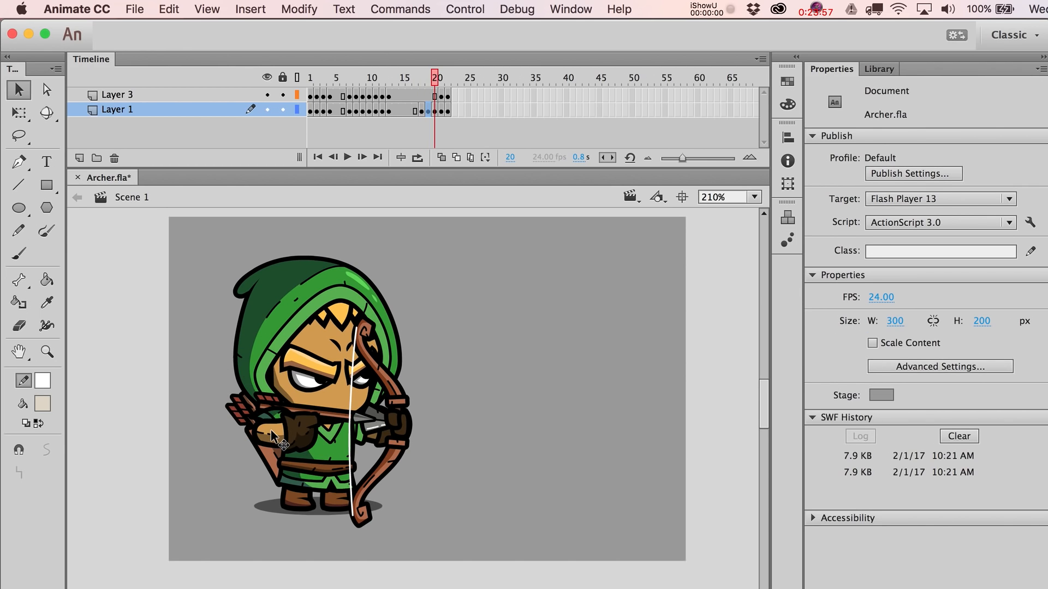
key(period)
click(272, 436)
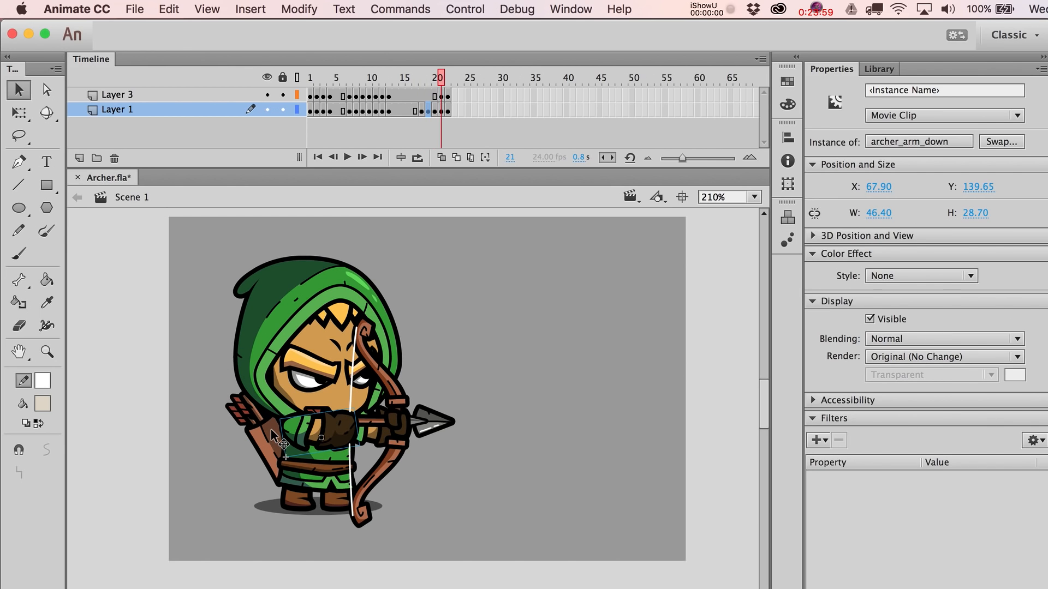
click(283, 303)
key(Right)
key(Right)
key(Right)
key(Right)
key(Right)
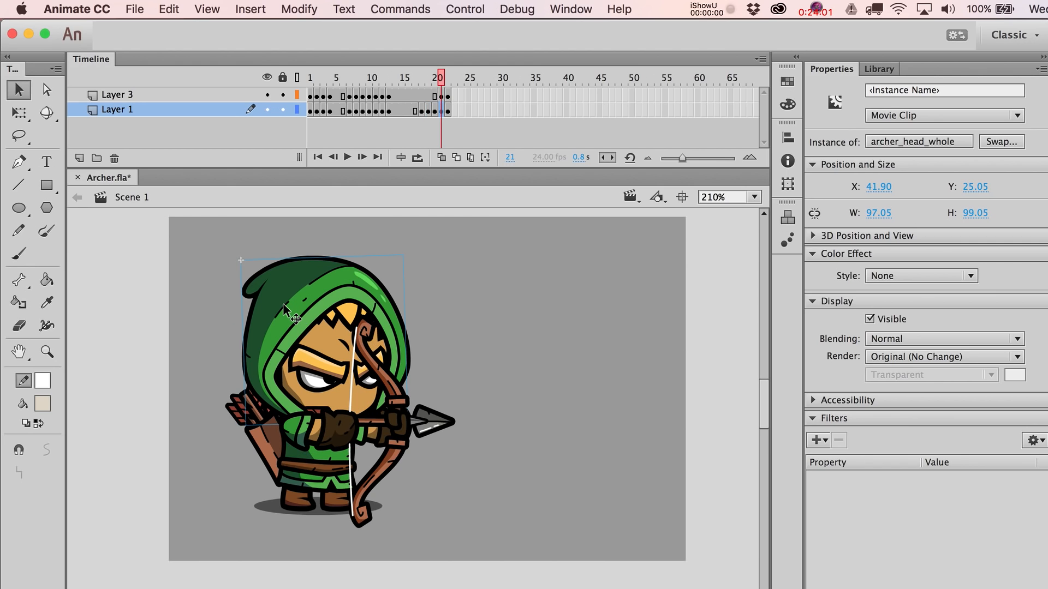
Step: Check frame 22, test the movie, and close the output message and the preview window
key(period)
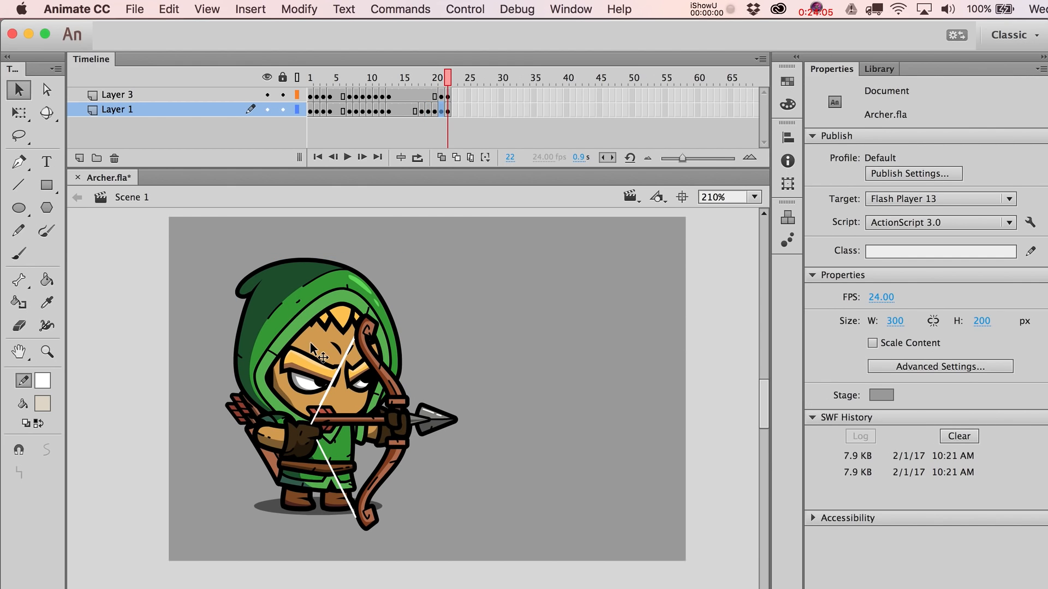
key(super+Return)
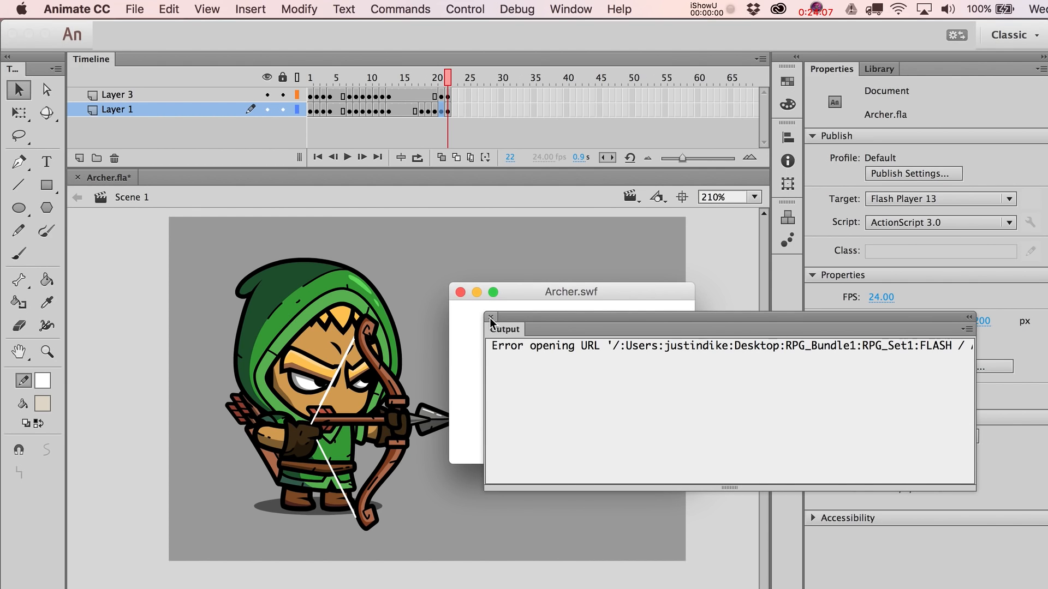
click(490, 318)
click(462, 293)
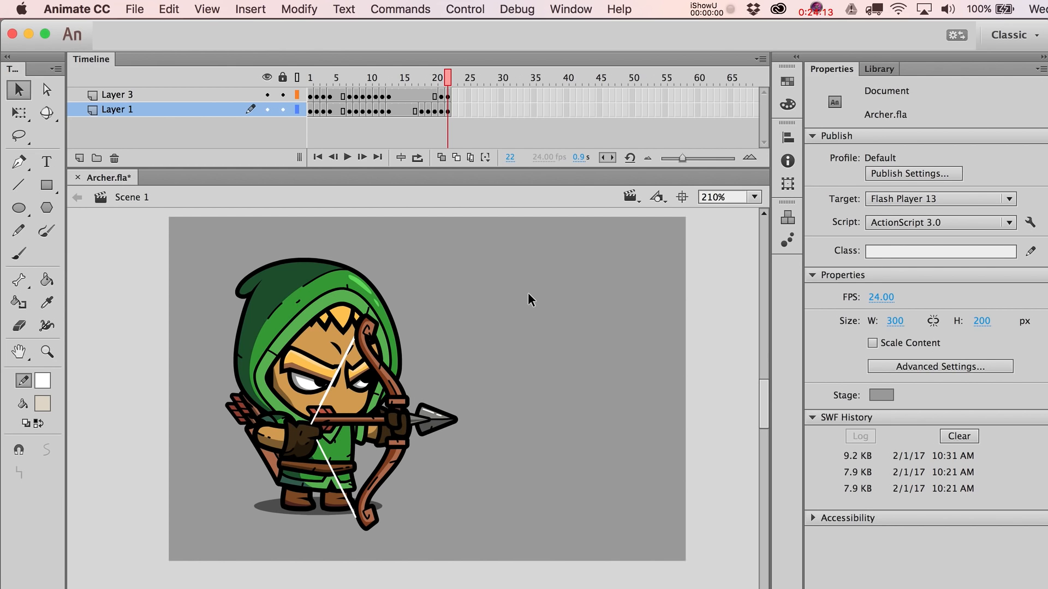
Step: Play the shot and reload on the timeline to check the loop, and stop playback
drag(428, 79, 464, 79)
key(Return)
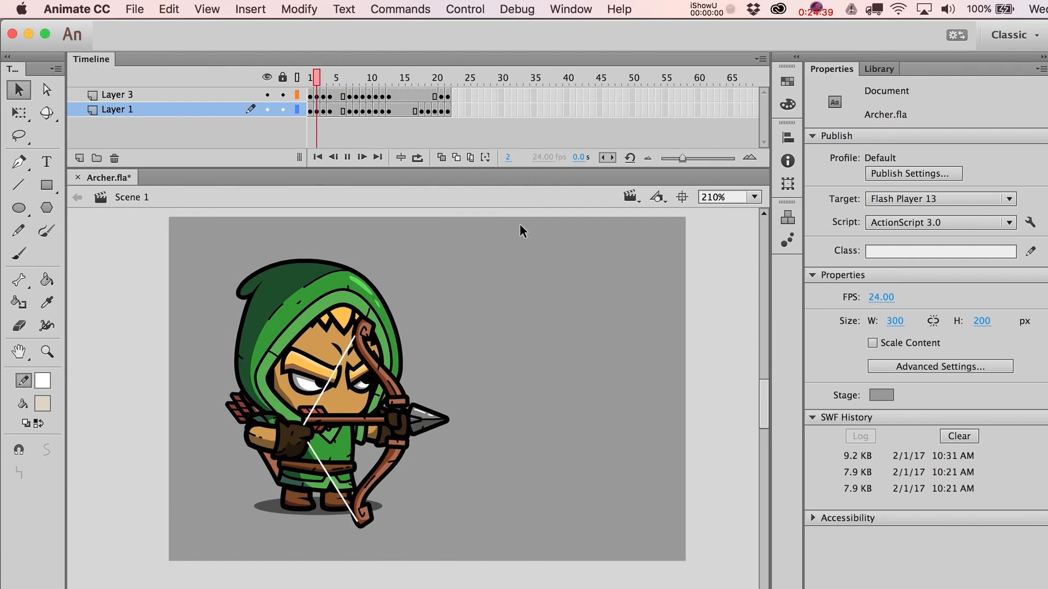
key(Return)
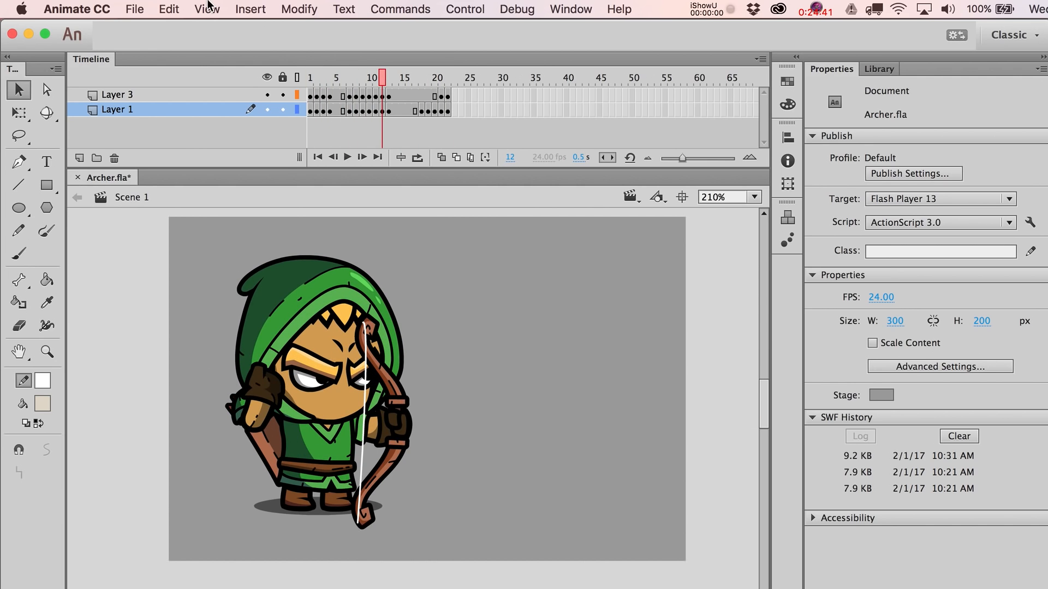
Step: Review the movie export file formats, keeping PNG Sequence selected, and cancel the export
click(134, 10)
mouse_move(185, 241)
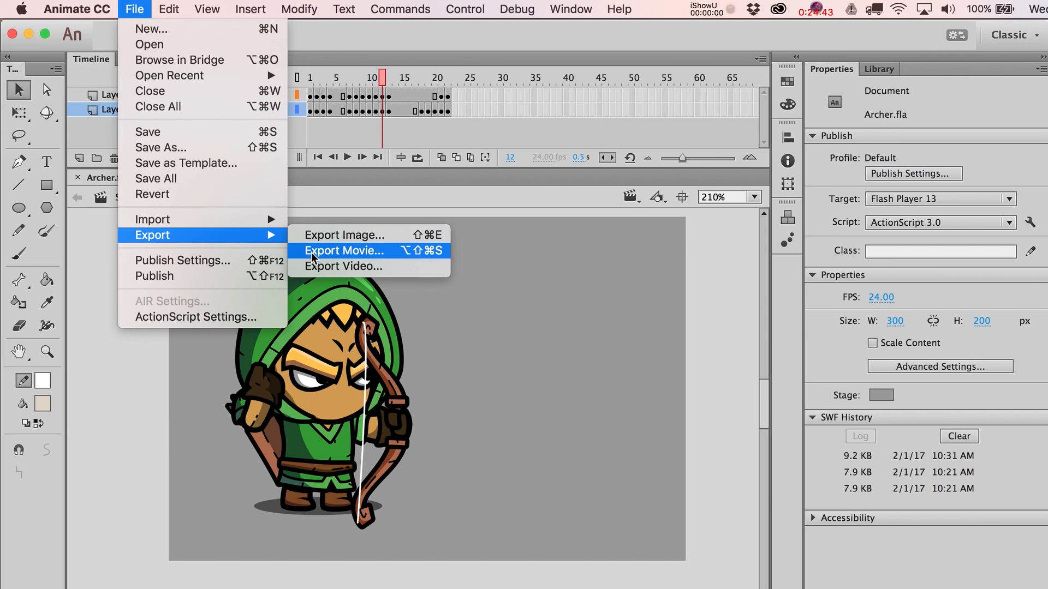
click(335, 252)
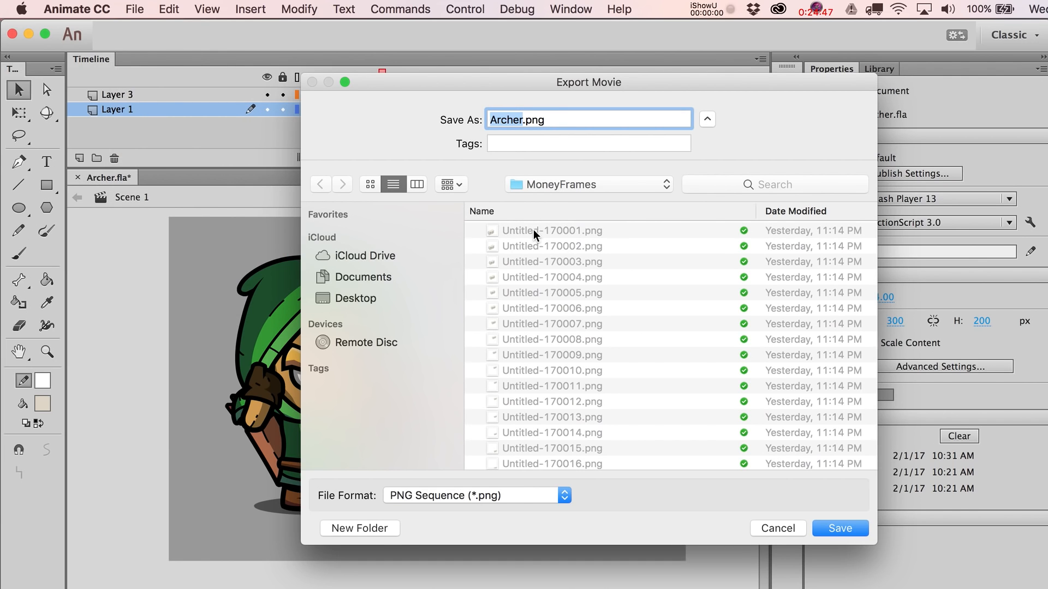
click(420, 495)
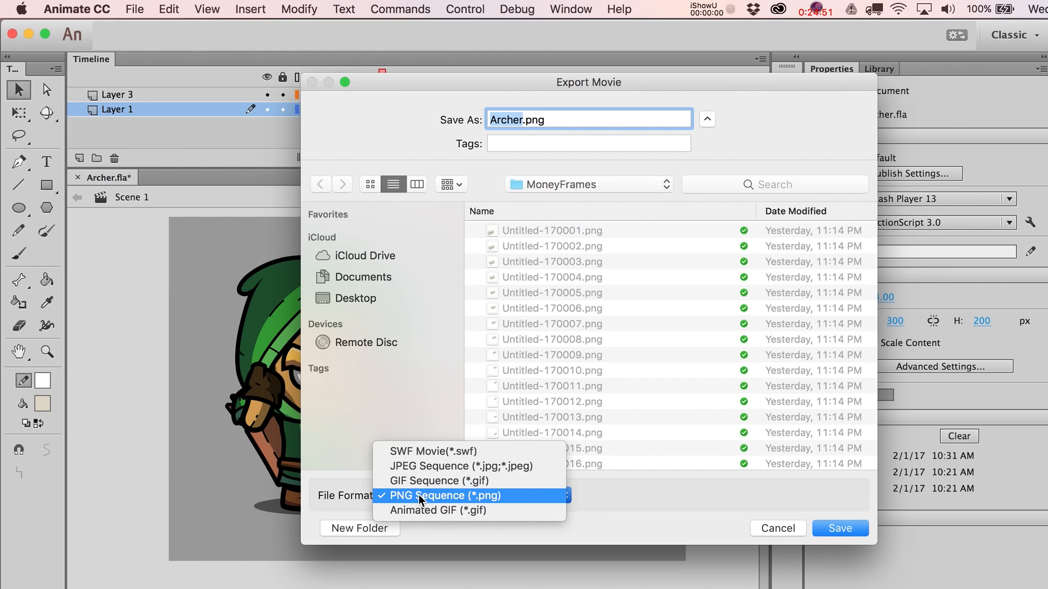
click(418, 494)
click(757, 533)
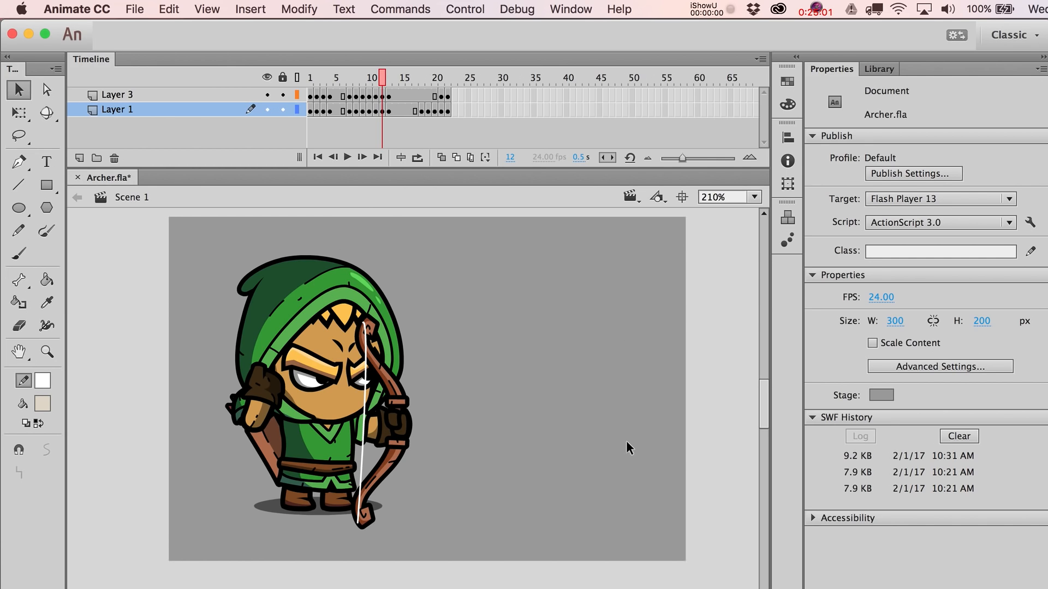
Step: Replay the finished bow shot animation on the timeline and stop it
mouse_move(369, 84)
mouse_down()
mouse_move(319, 85)
mouse_move(373, 89)
mouse_up()
key(Return)
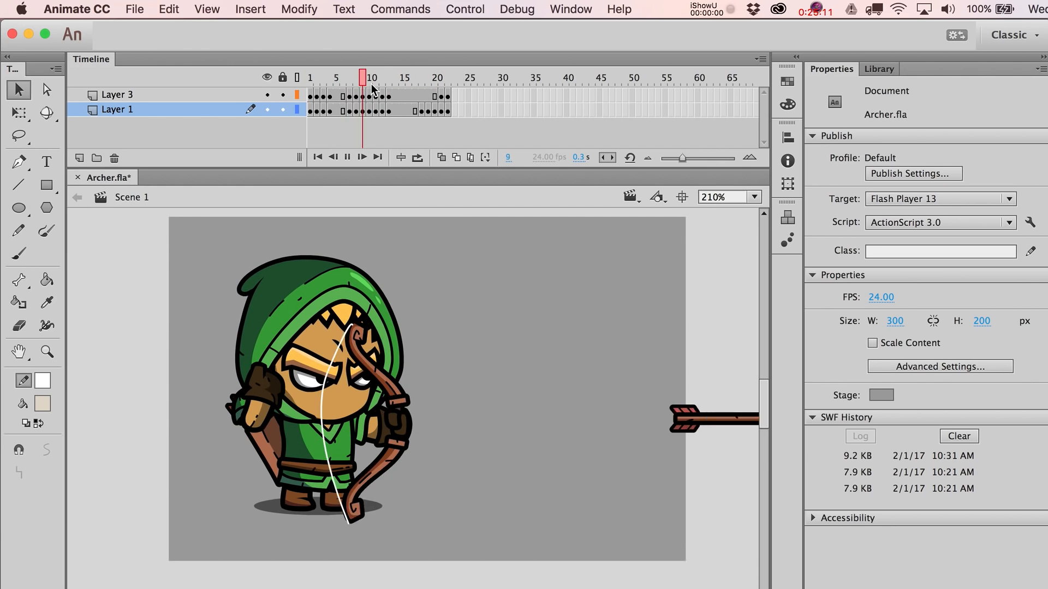
key(Return)
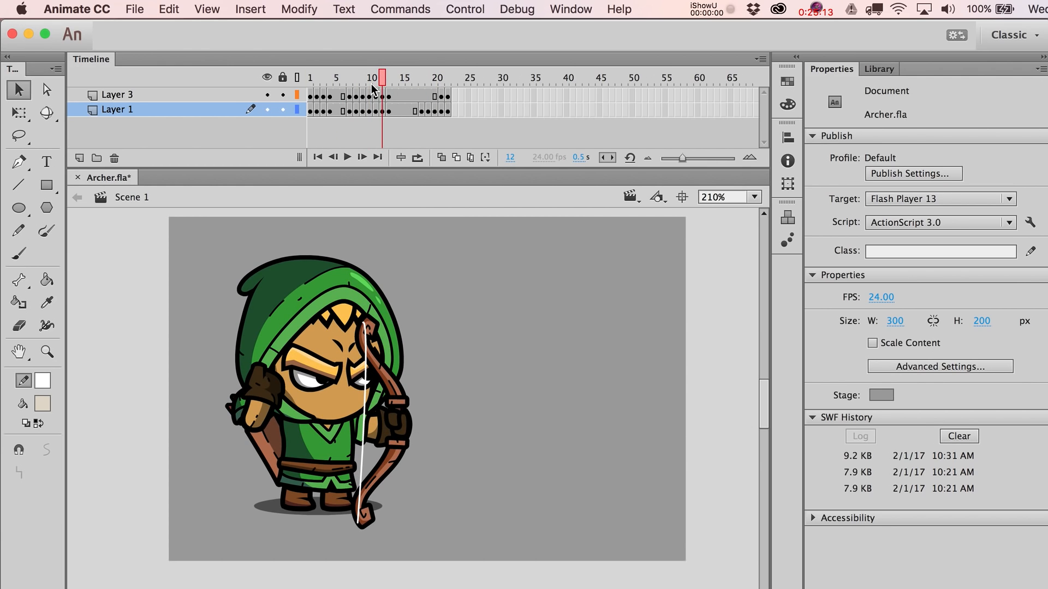